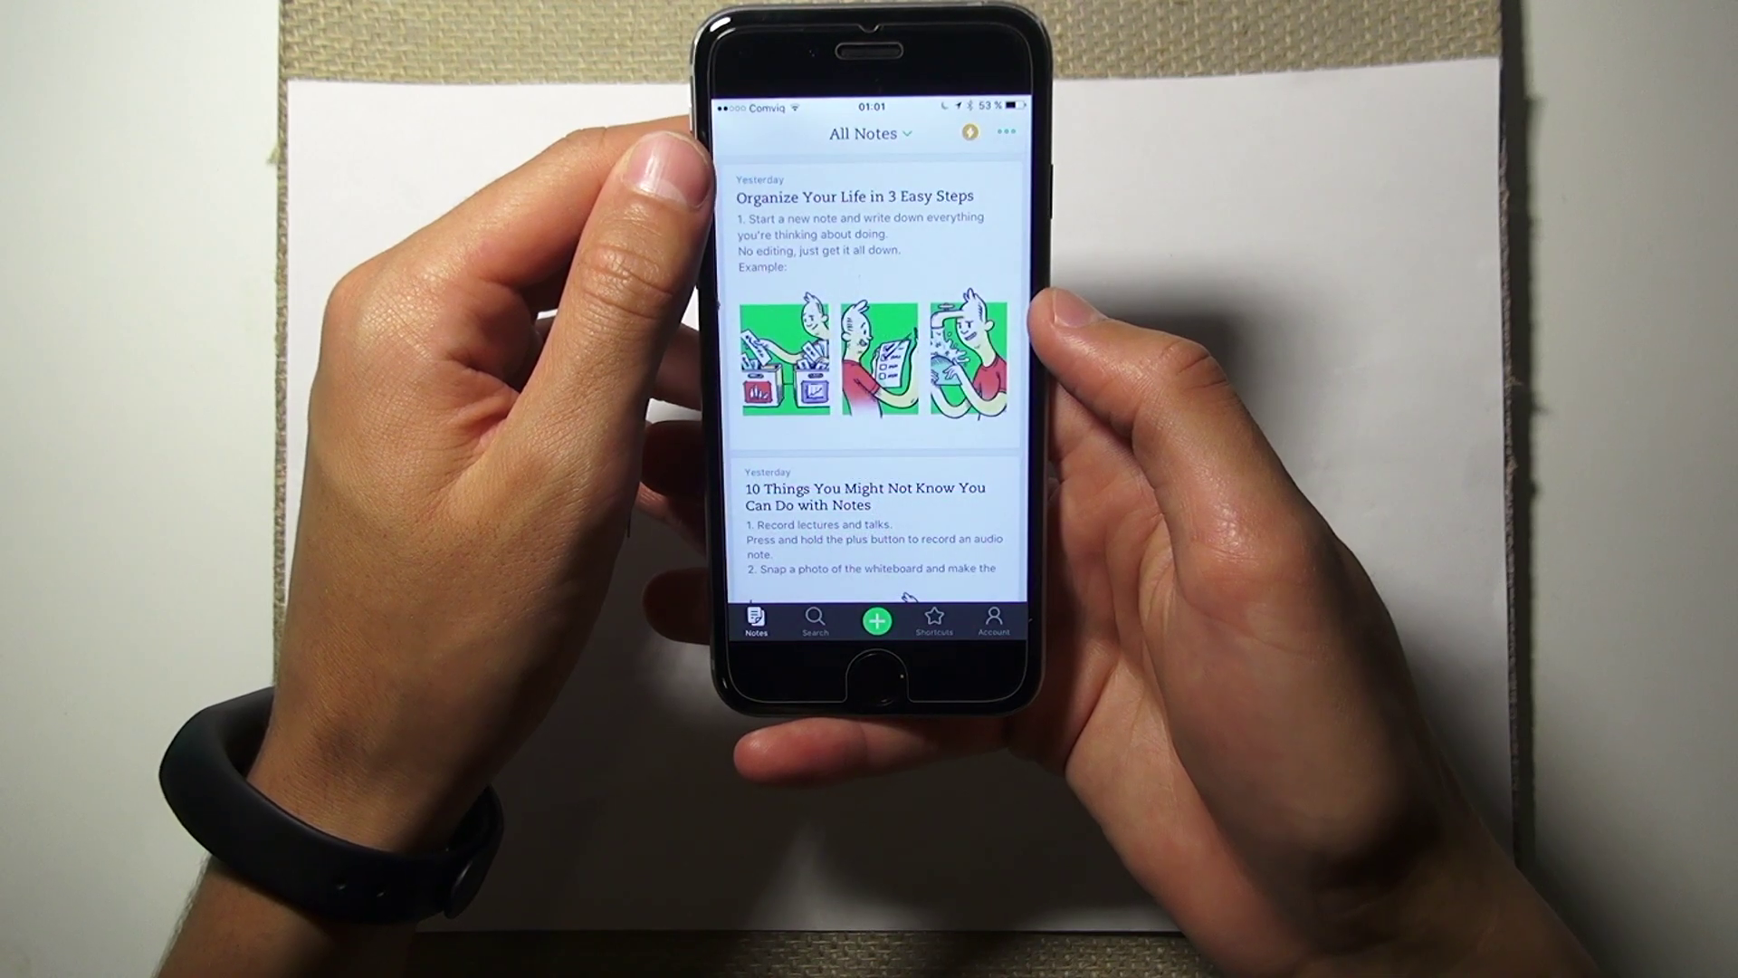
Capture the hand-drawn sketch as a document note in Evernote, save it, and allow access to the phone's photos
{"action": "left_click_drag", "start_coordinate": [883, 625], "coordinate": [880, 570]}
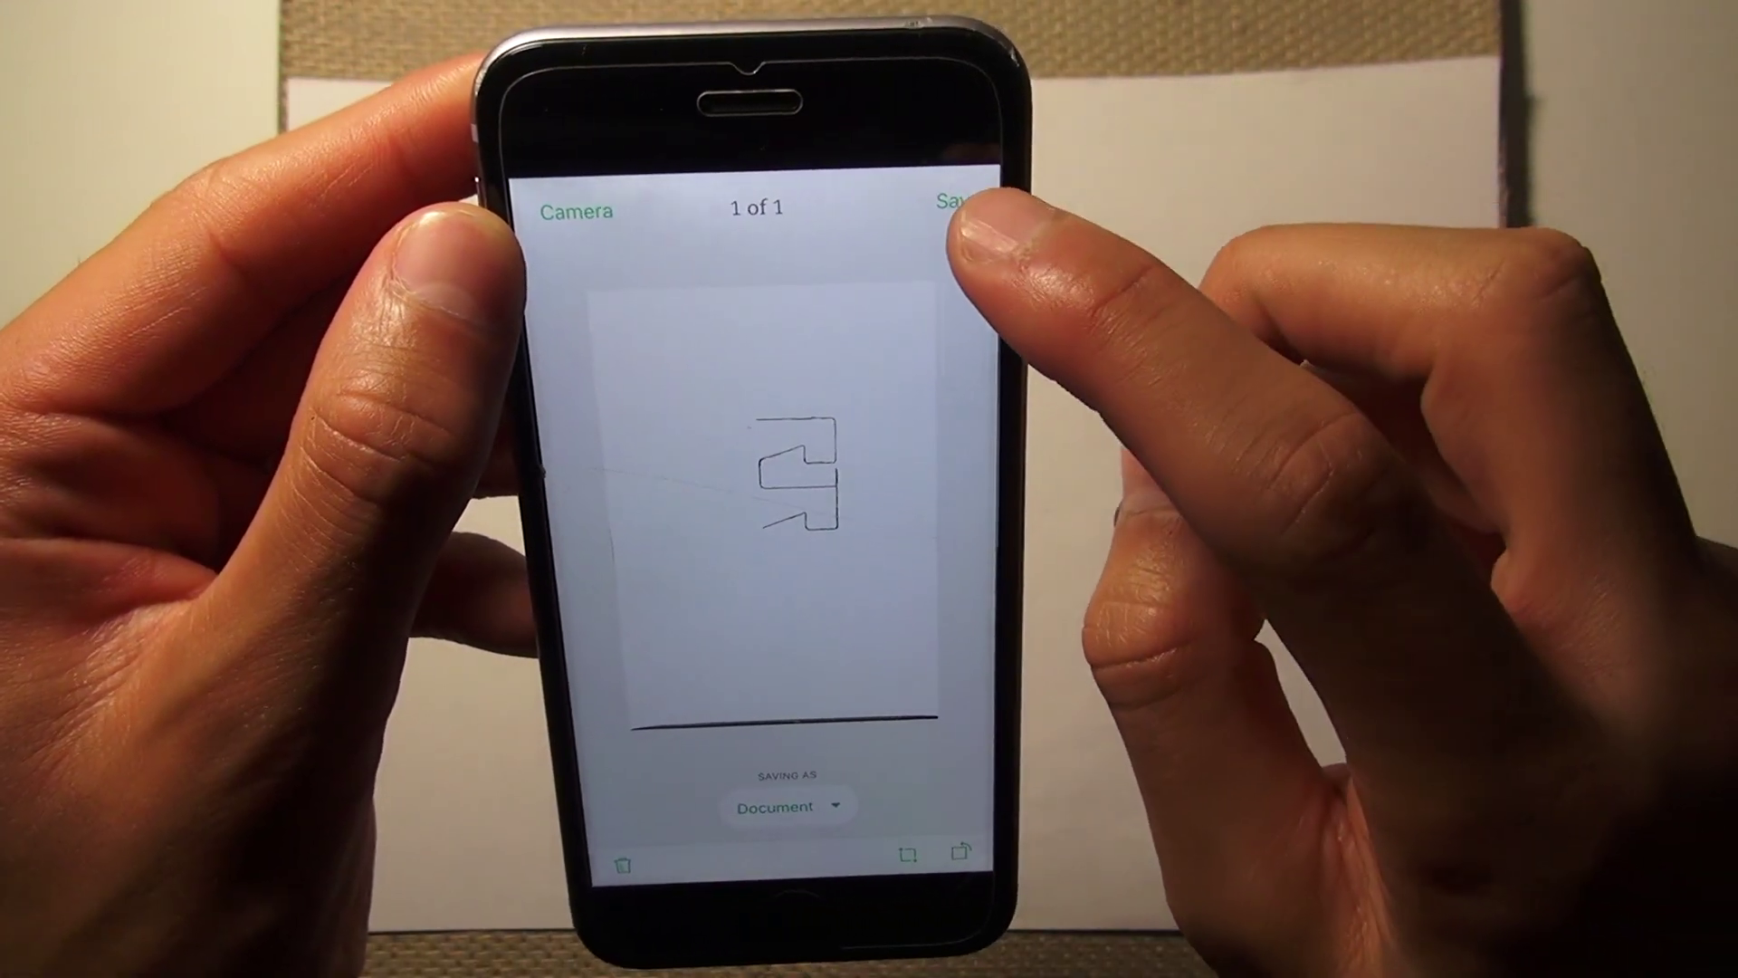
{"action": "left_click", "coordinate": [951, 201]}
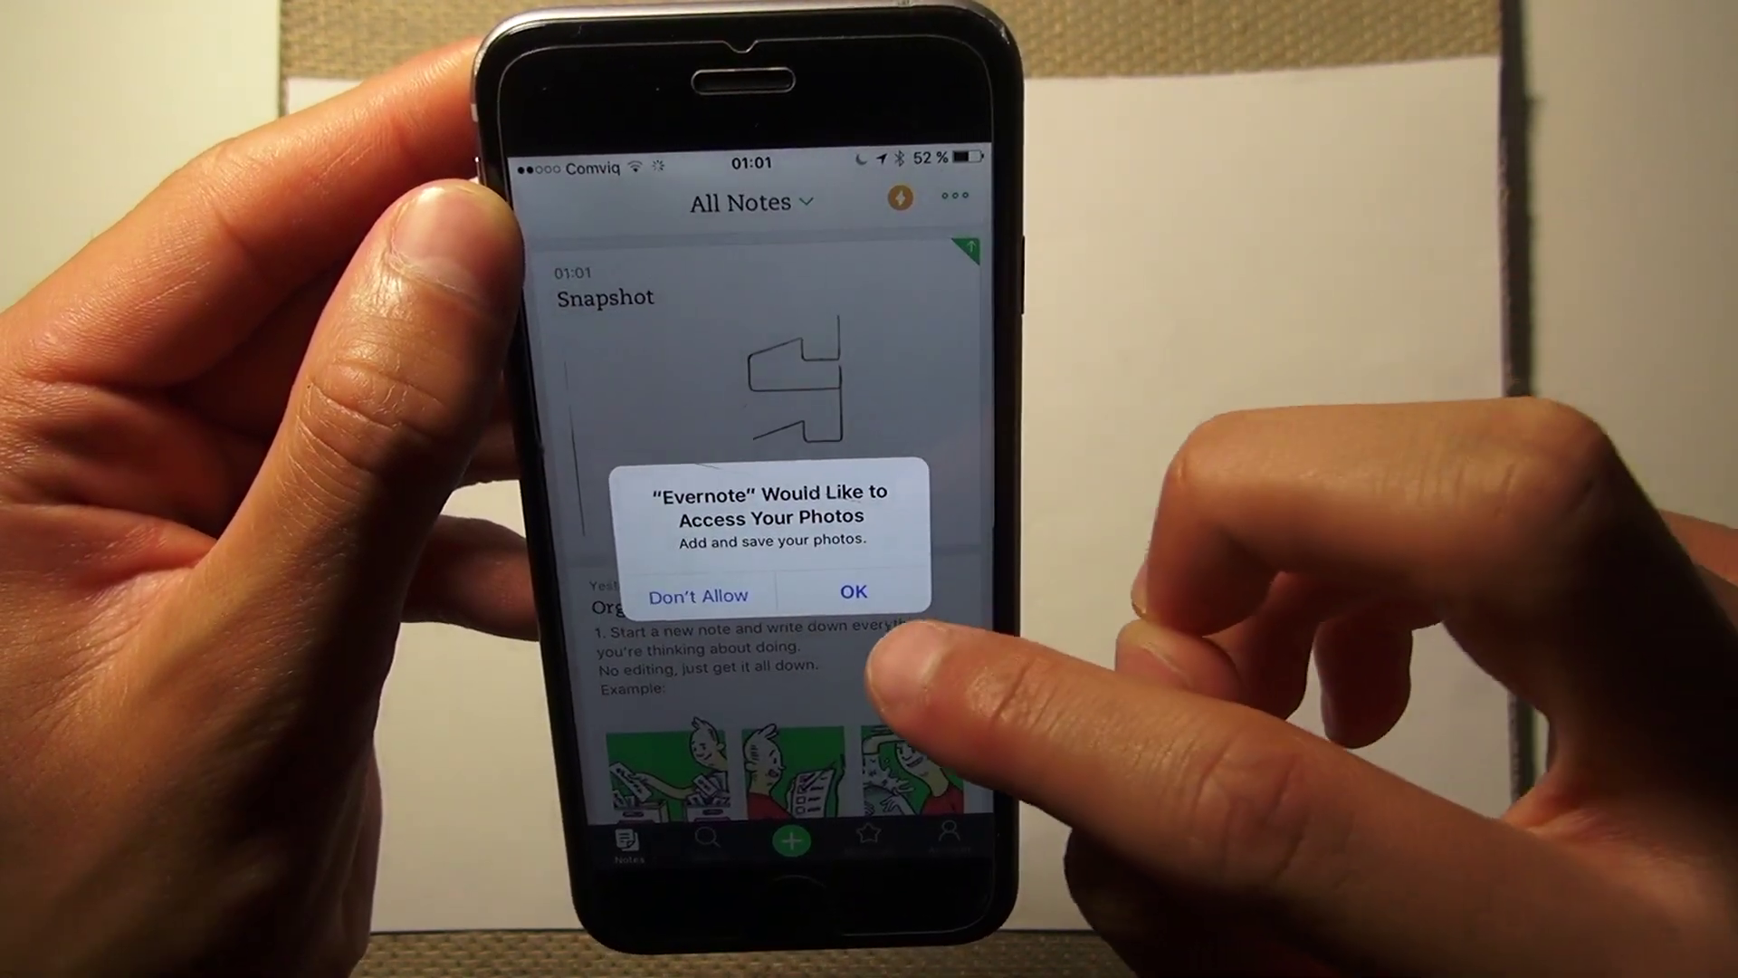
{"action": "left_click", "coordinate": [856, 599]}
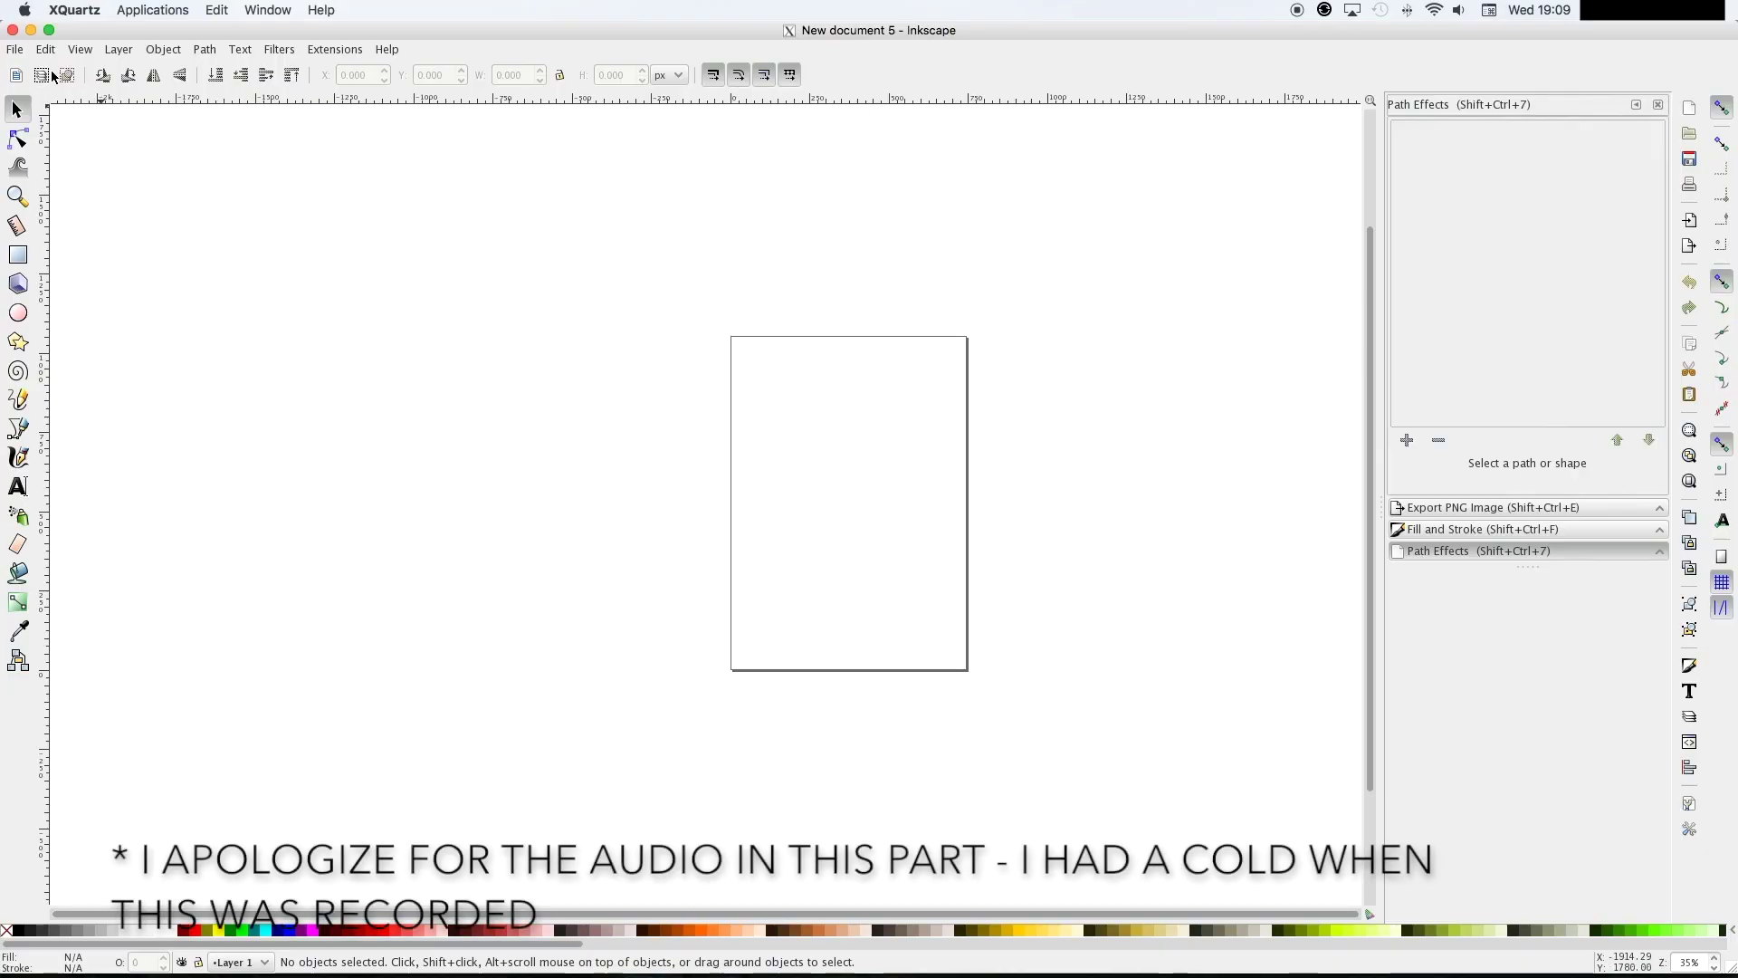
Import the sketch photo IMG_32A13D8F7AED-1.jpeg from the Desktop into Inkscape as an embedded image with its DPI taken from the file
{"action": "left_click", "coordinate": [14, 49]}
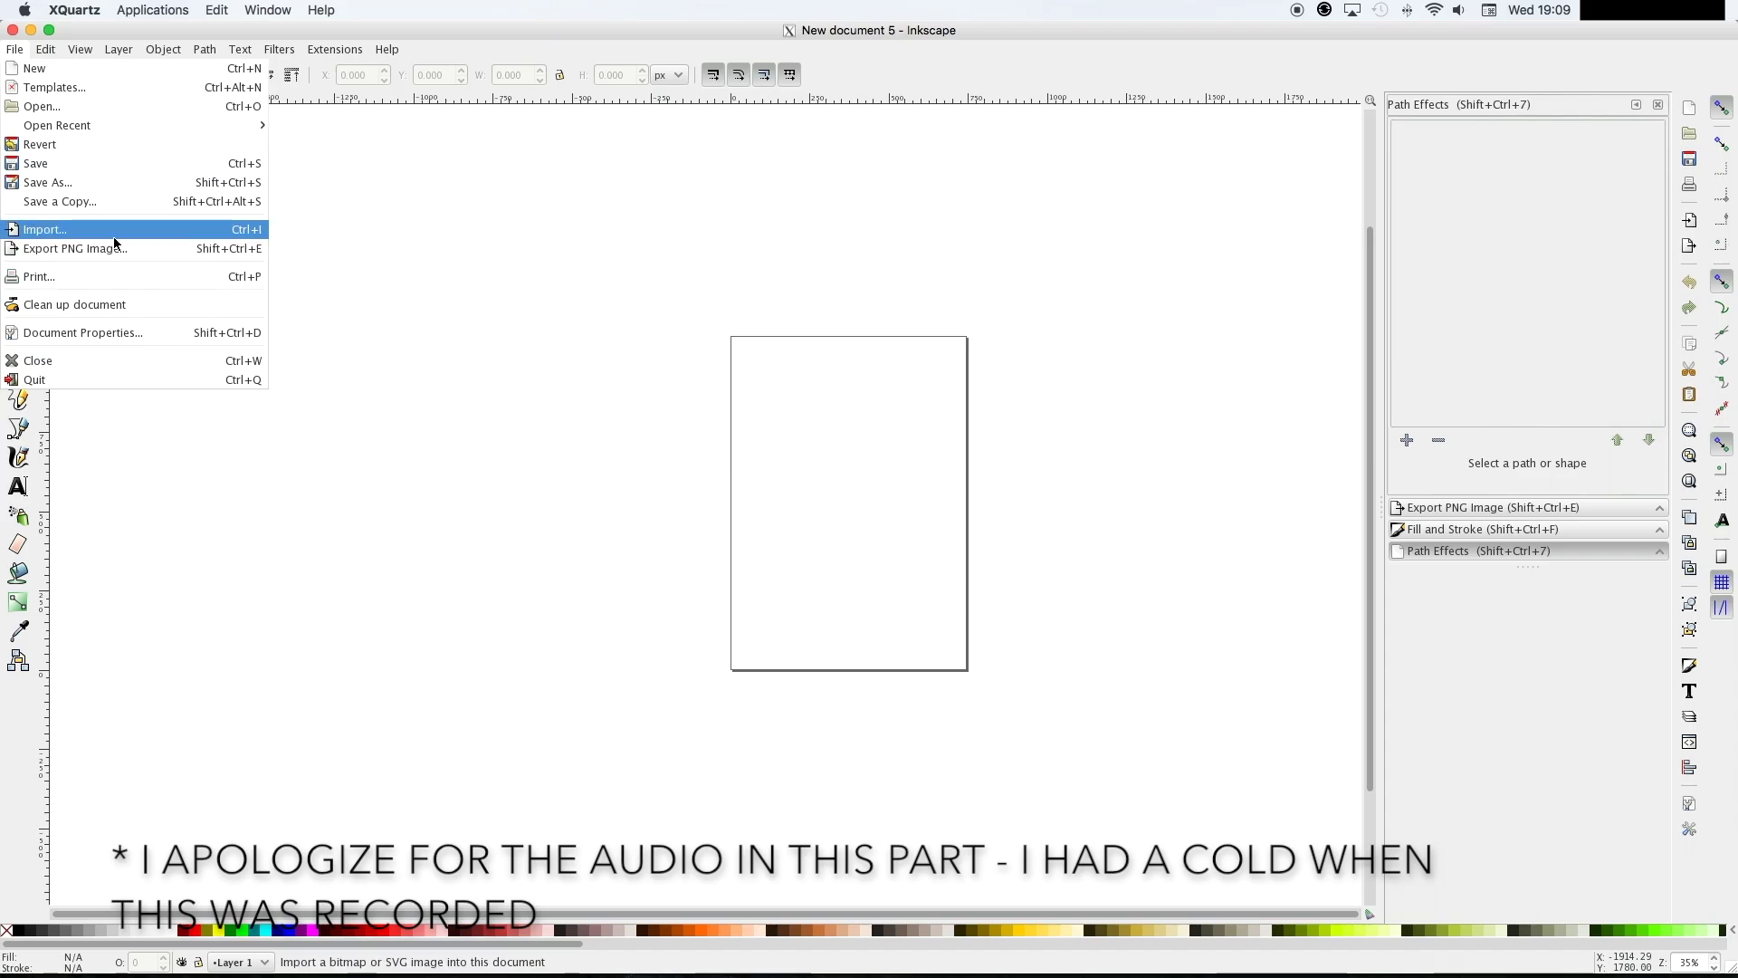
{"action": "left_click", "coordinate": [634, 281]}
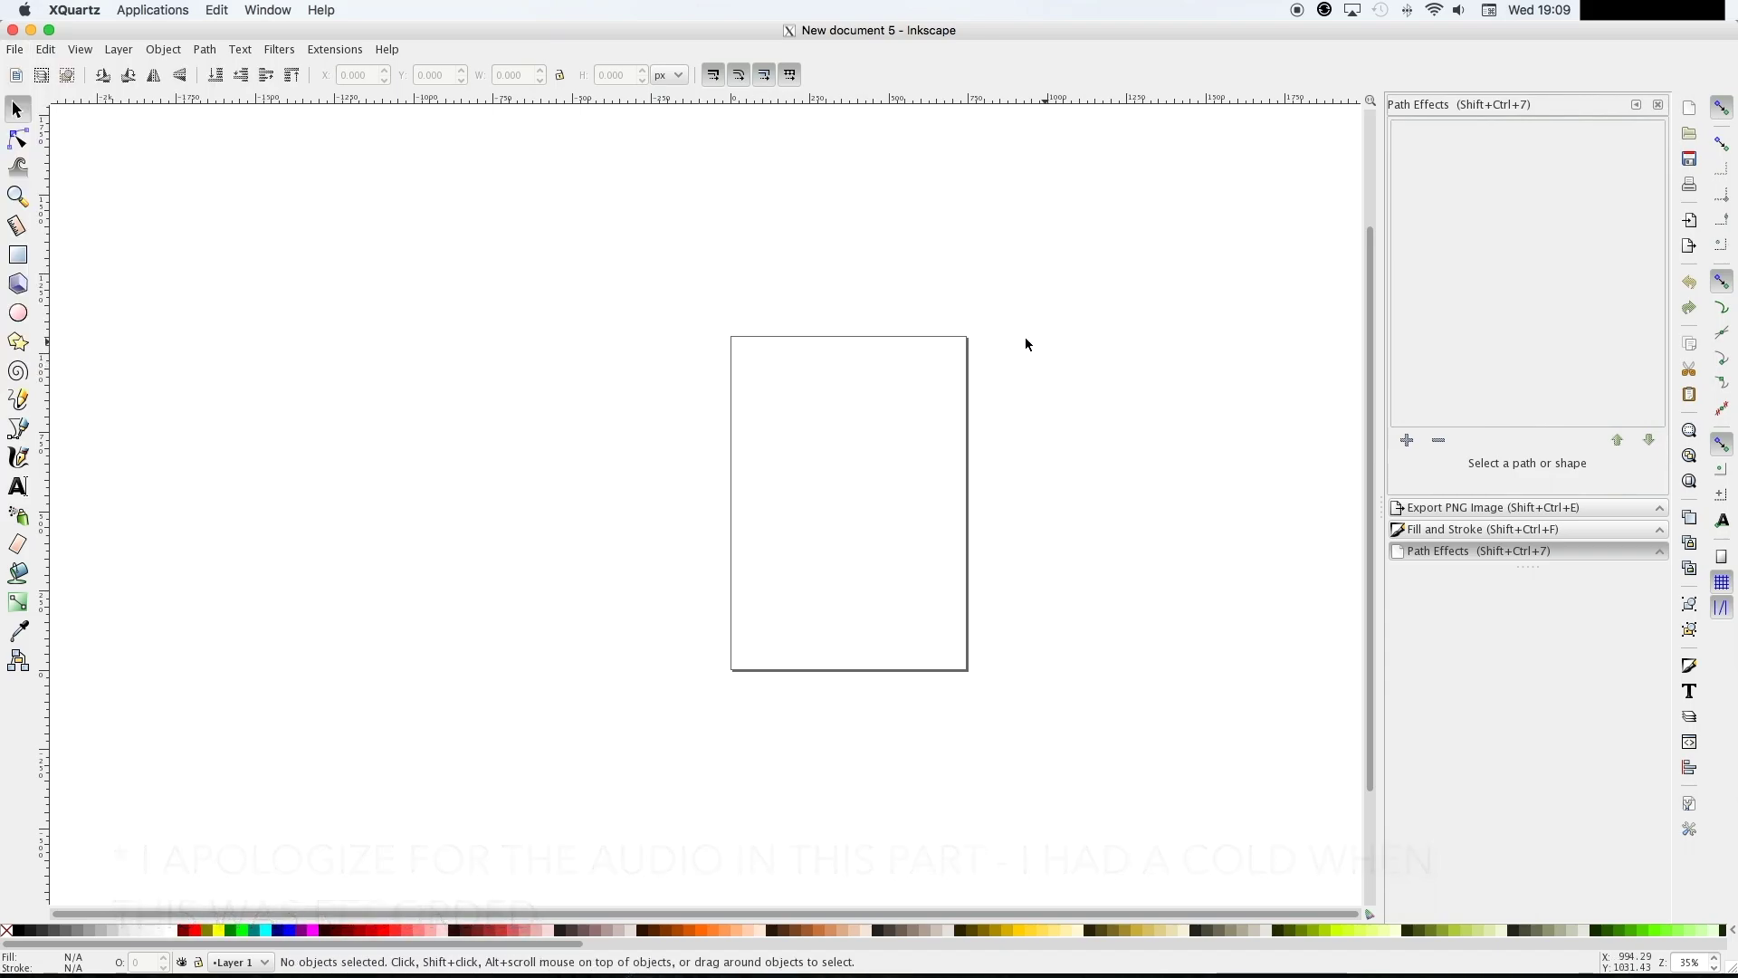
{"action": "left_click", "coordinate": [15, 50]}
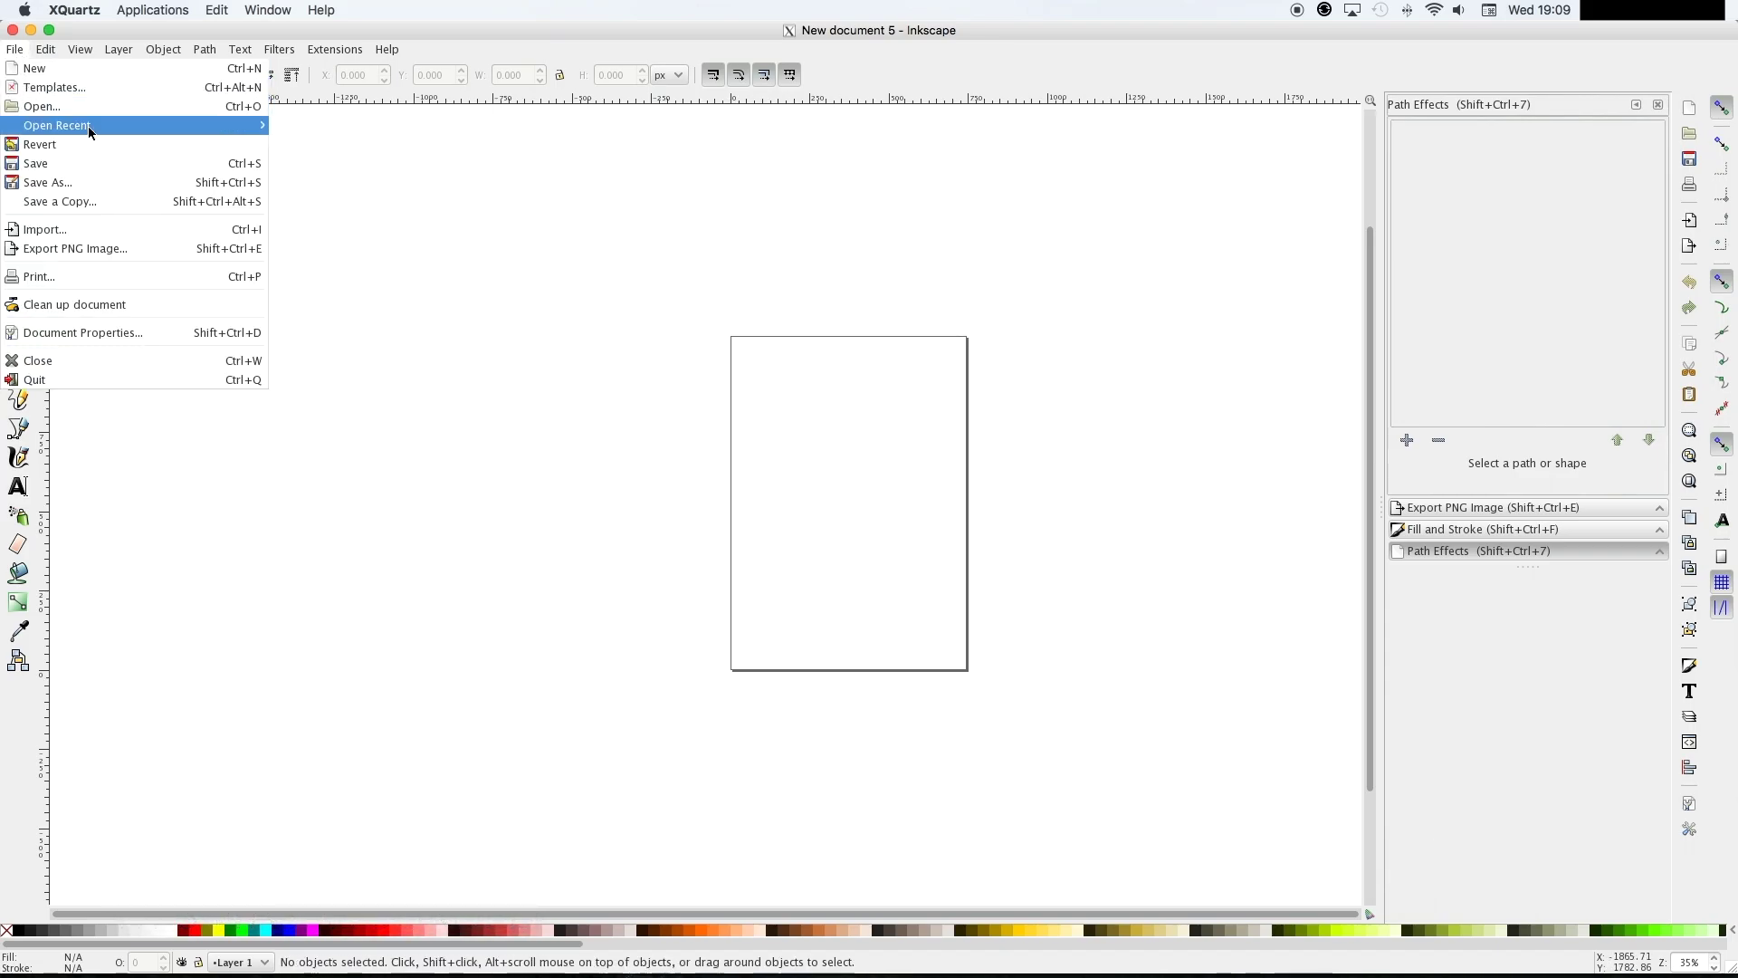
{"action": "left_click", "coordinate": [110, 231]}
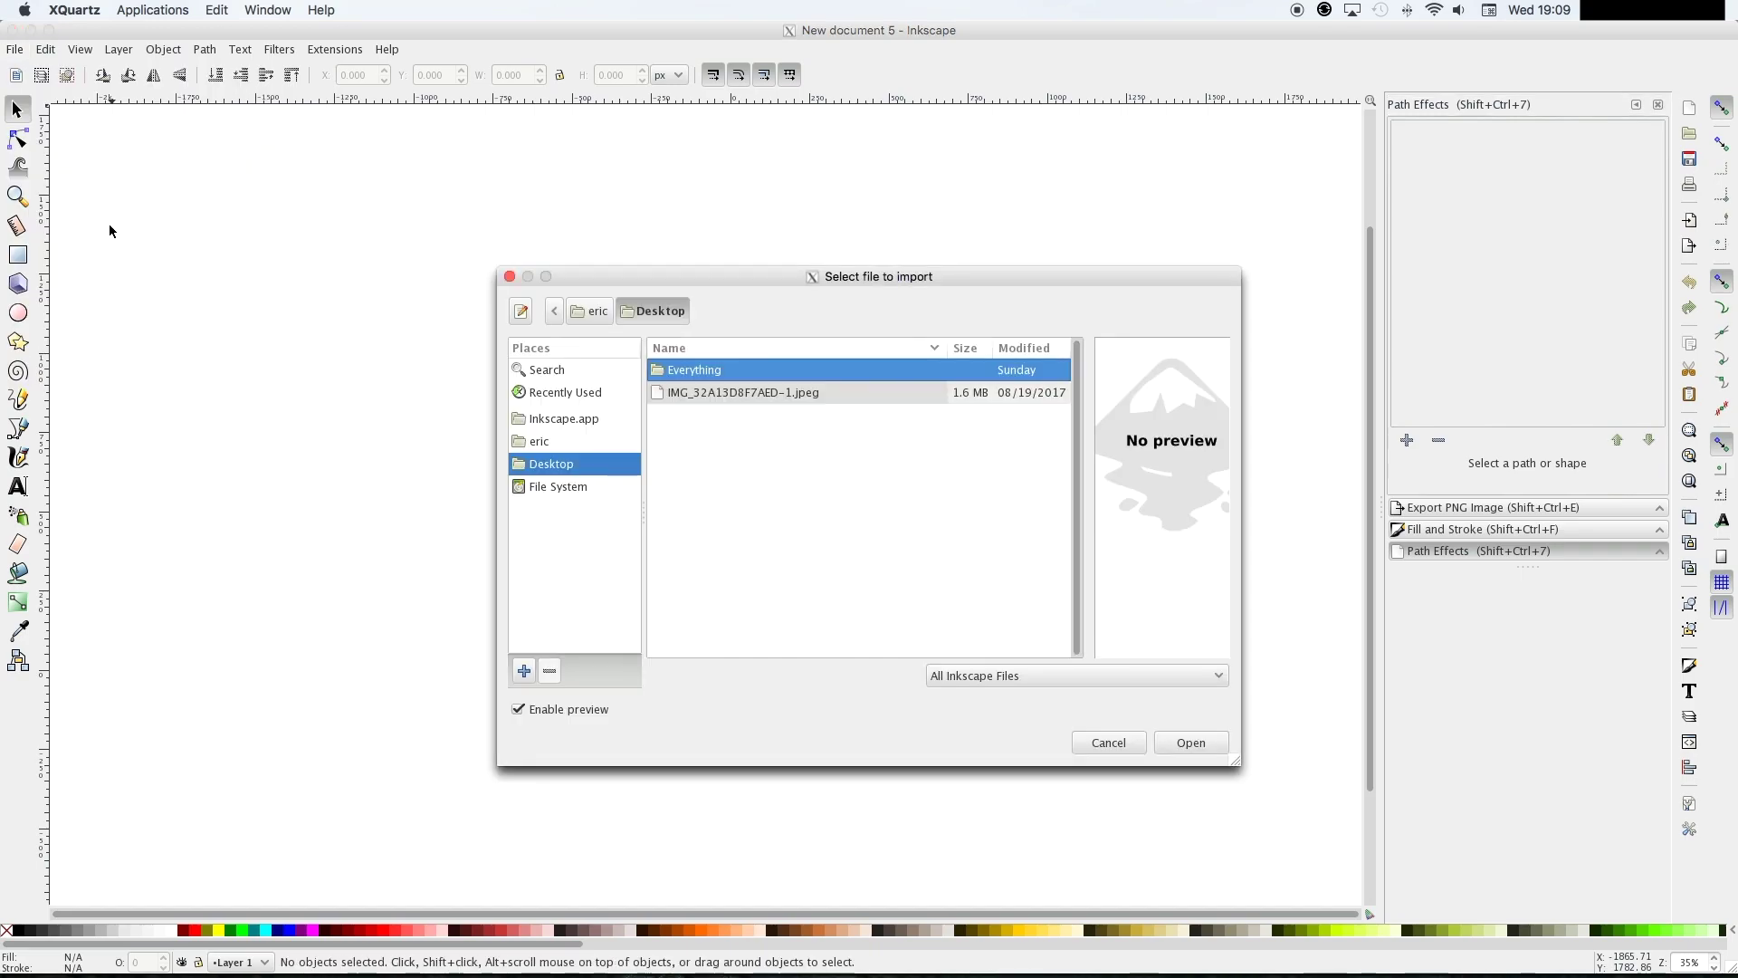
{"action": "left_click", "coordinate": [900, 395]}
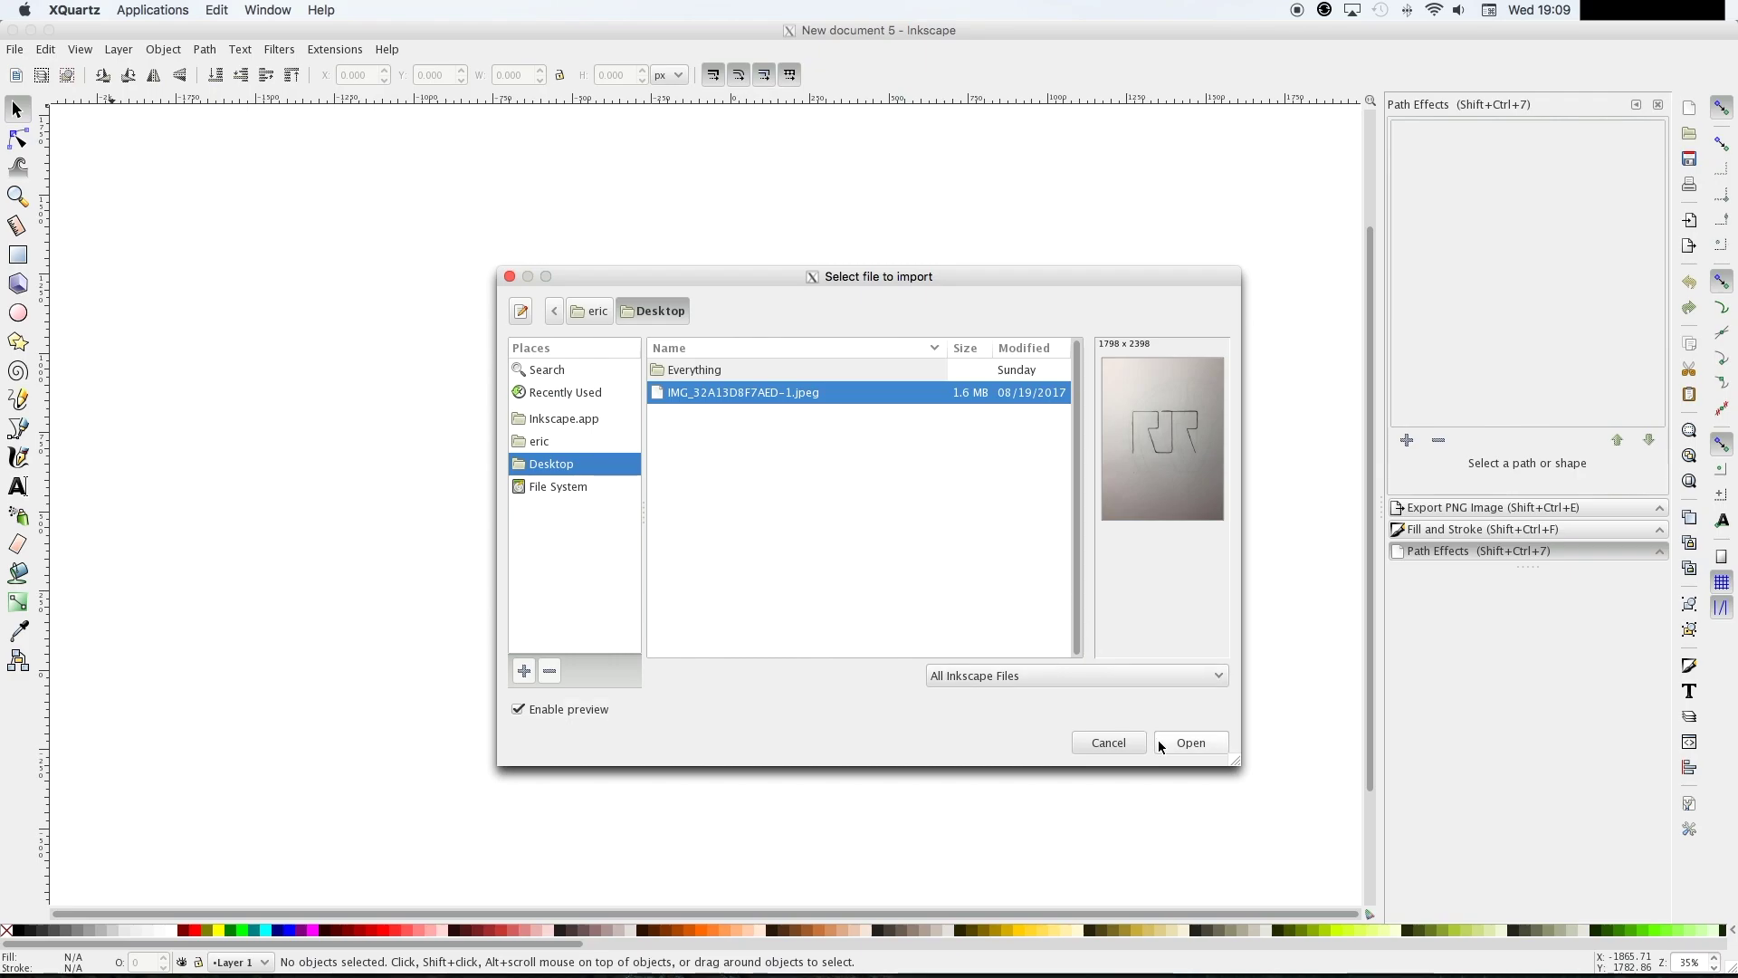
{"action": "left_click", "coordinate": [1191, 744]}
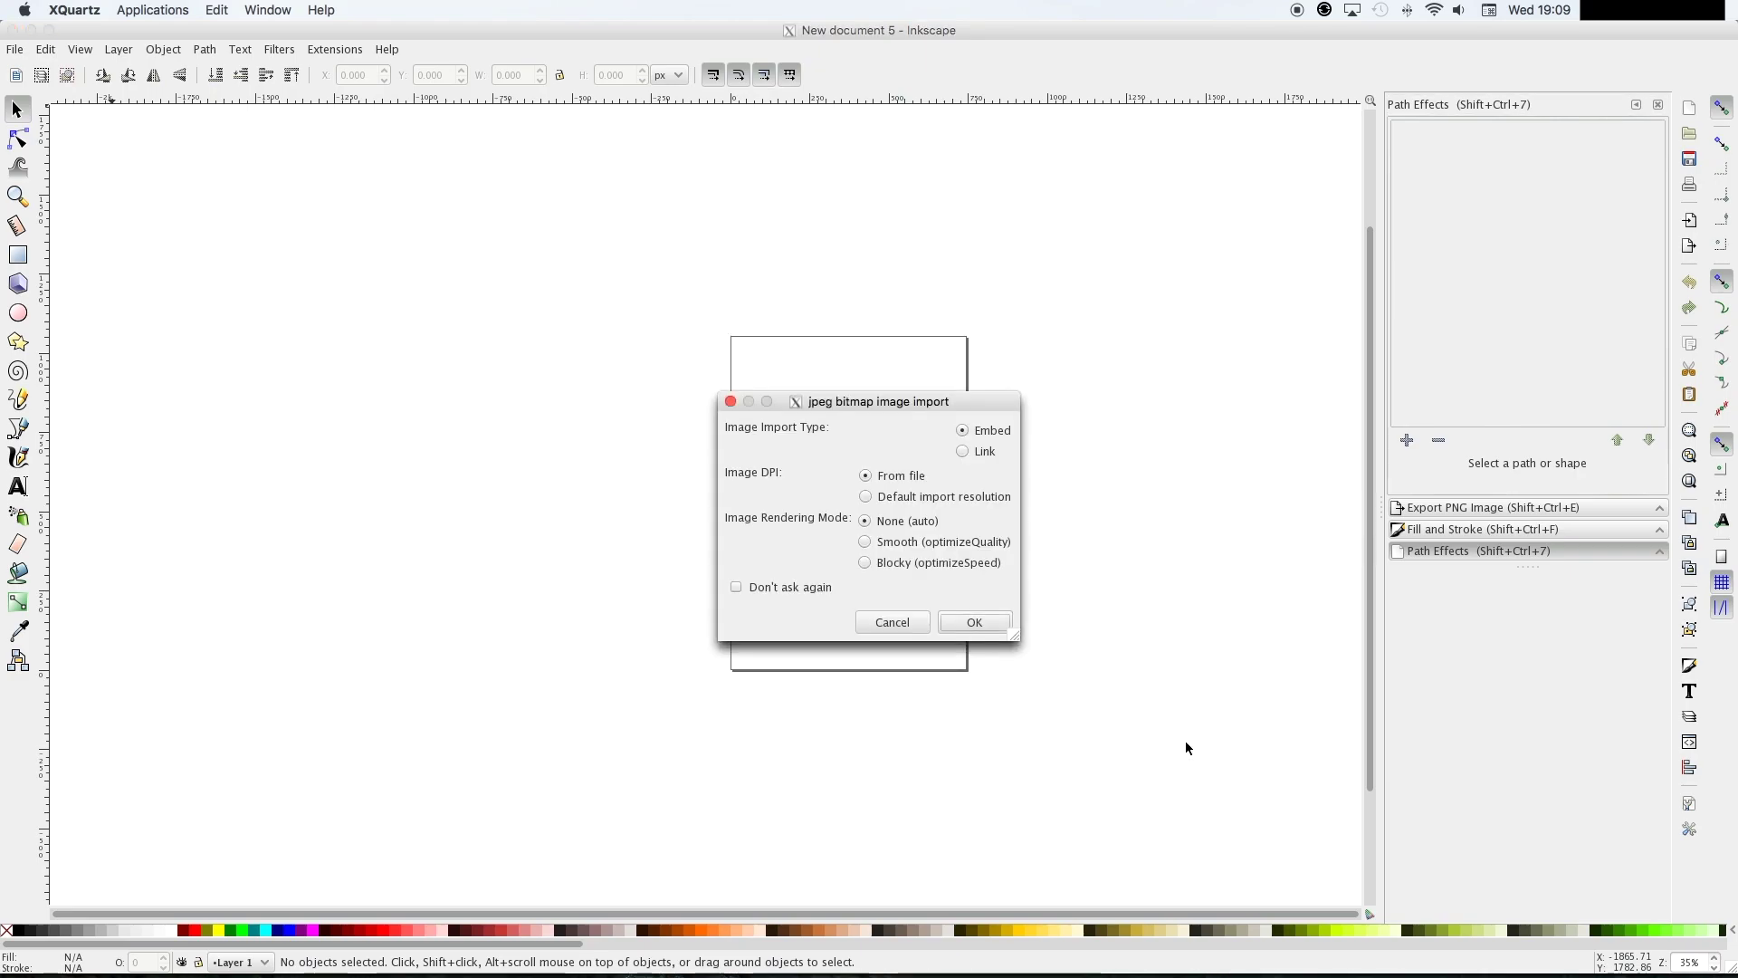
{"action": "left_click", "coordinate": [967, 623]}
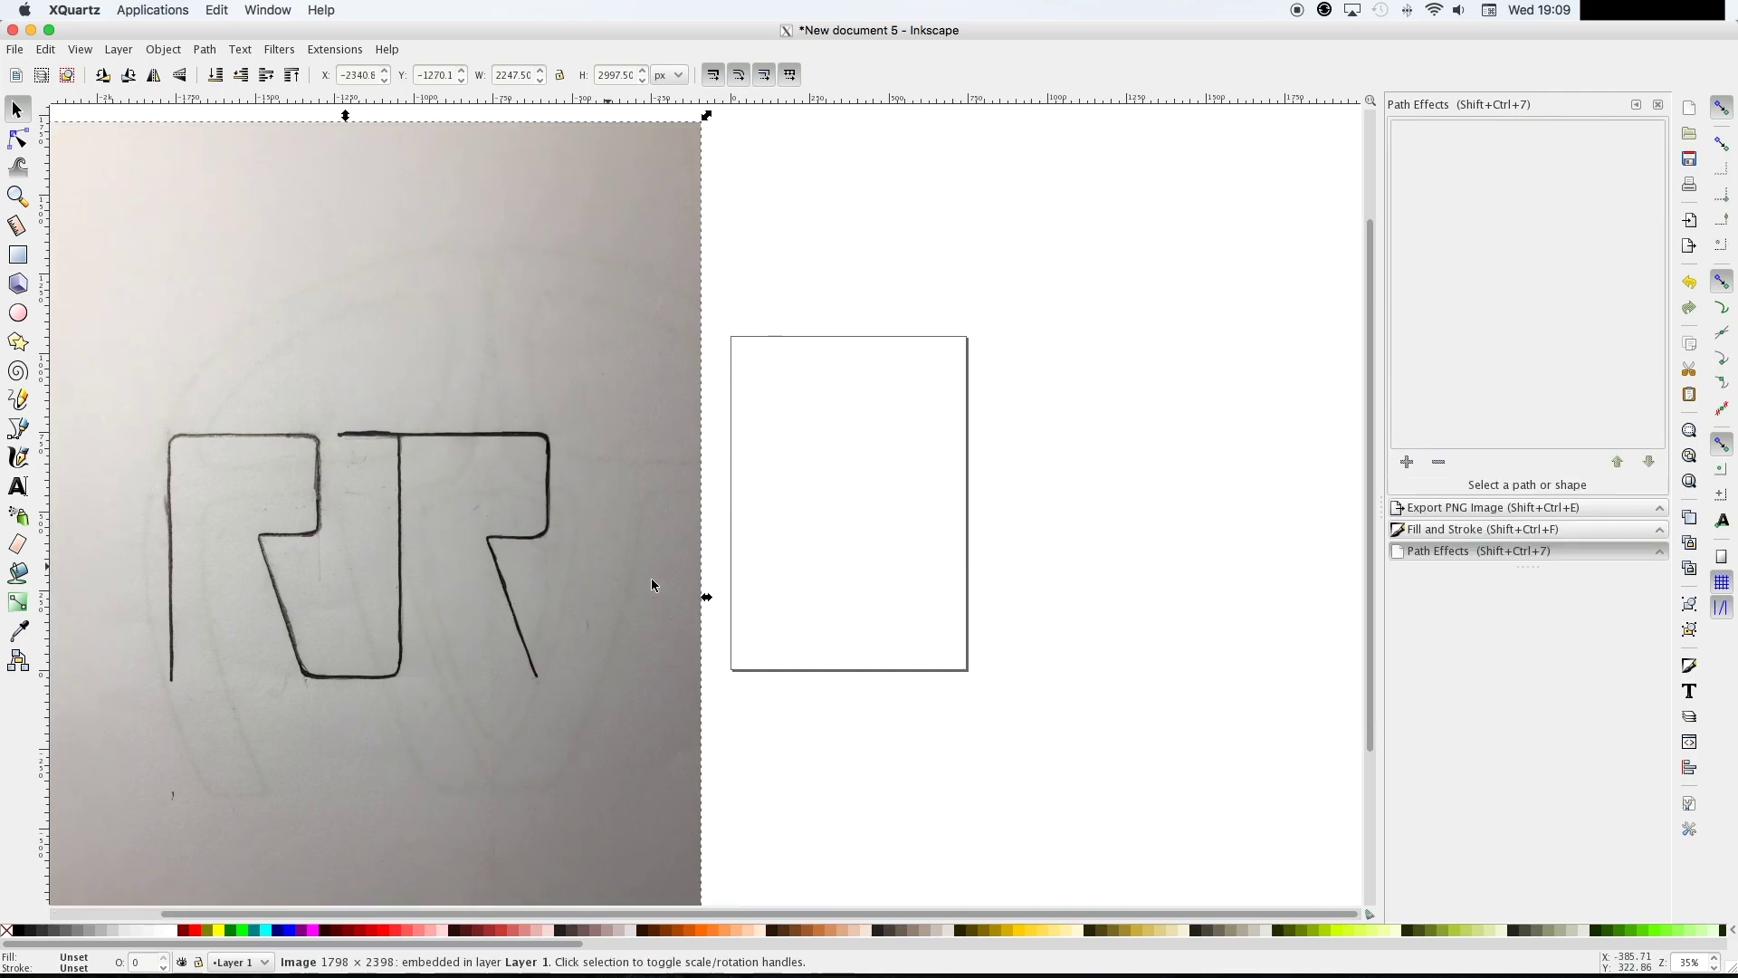
Scale the imported sketch photo down to about 704 by 939 px and place it on the page
{"action": "key", "text": "minus"}
{"action": "key", "text": "minus"}
{"action": "key", "text": "minus"}
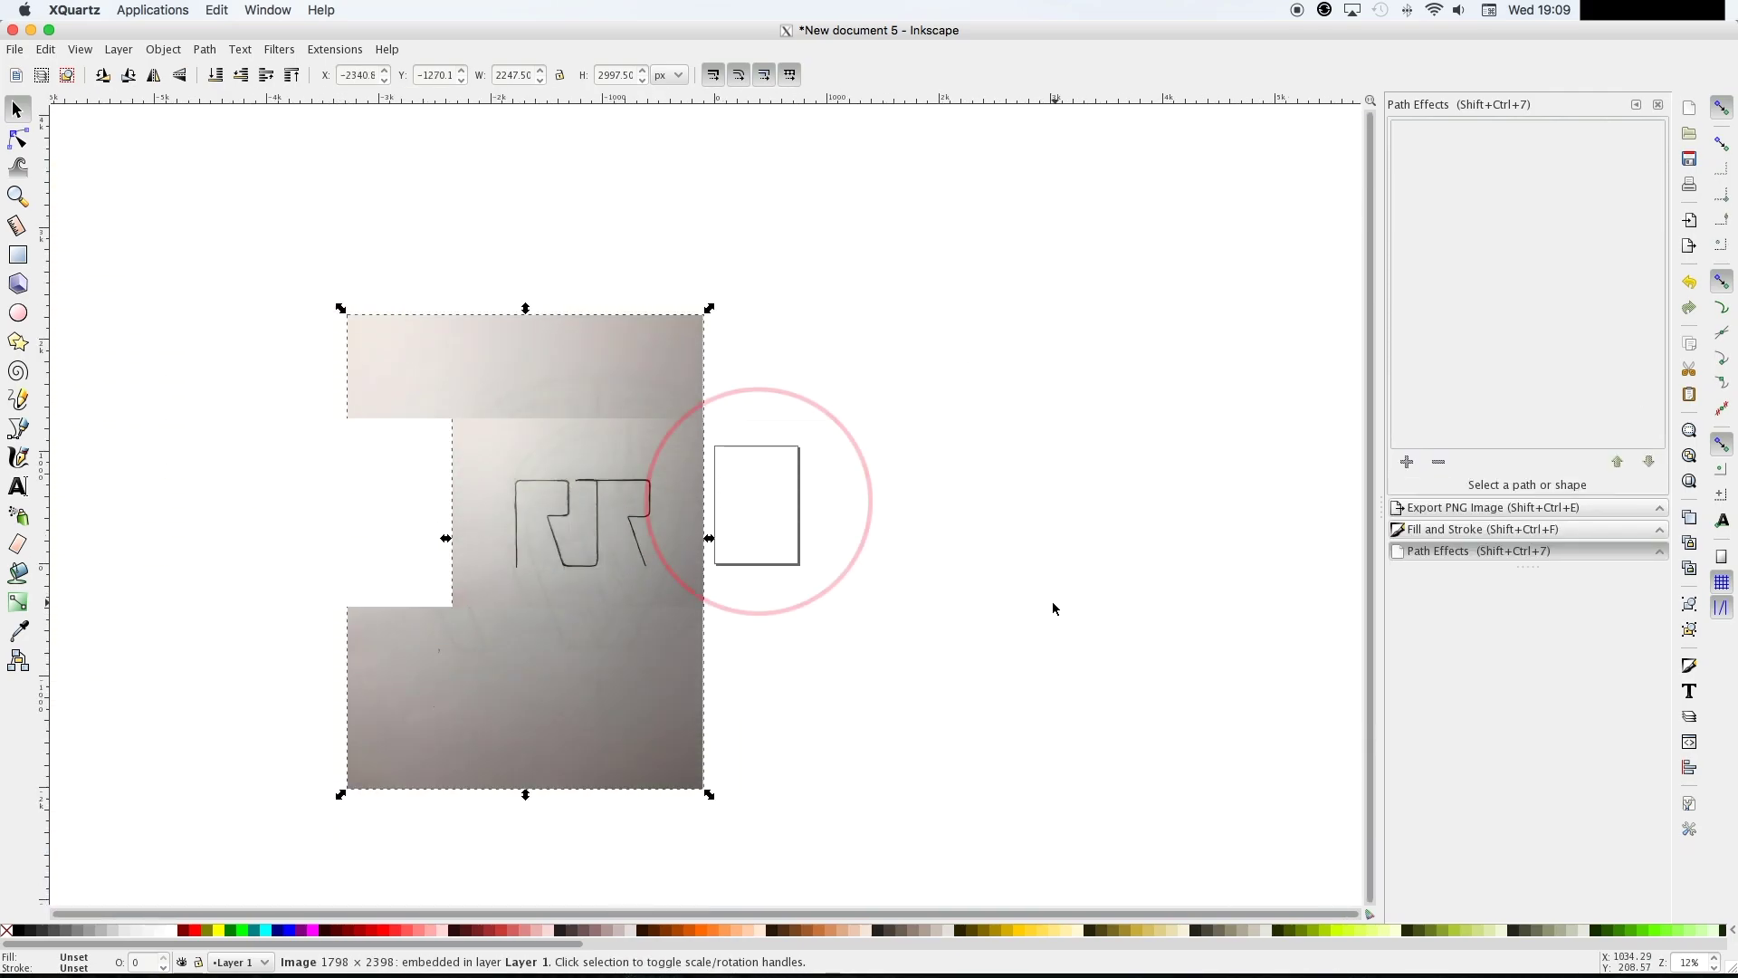
{"action": "left_click_drag", "start_coordinate": [655, 618], "coordinate": [598, 592]}
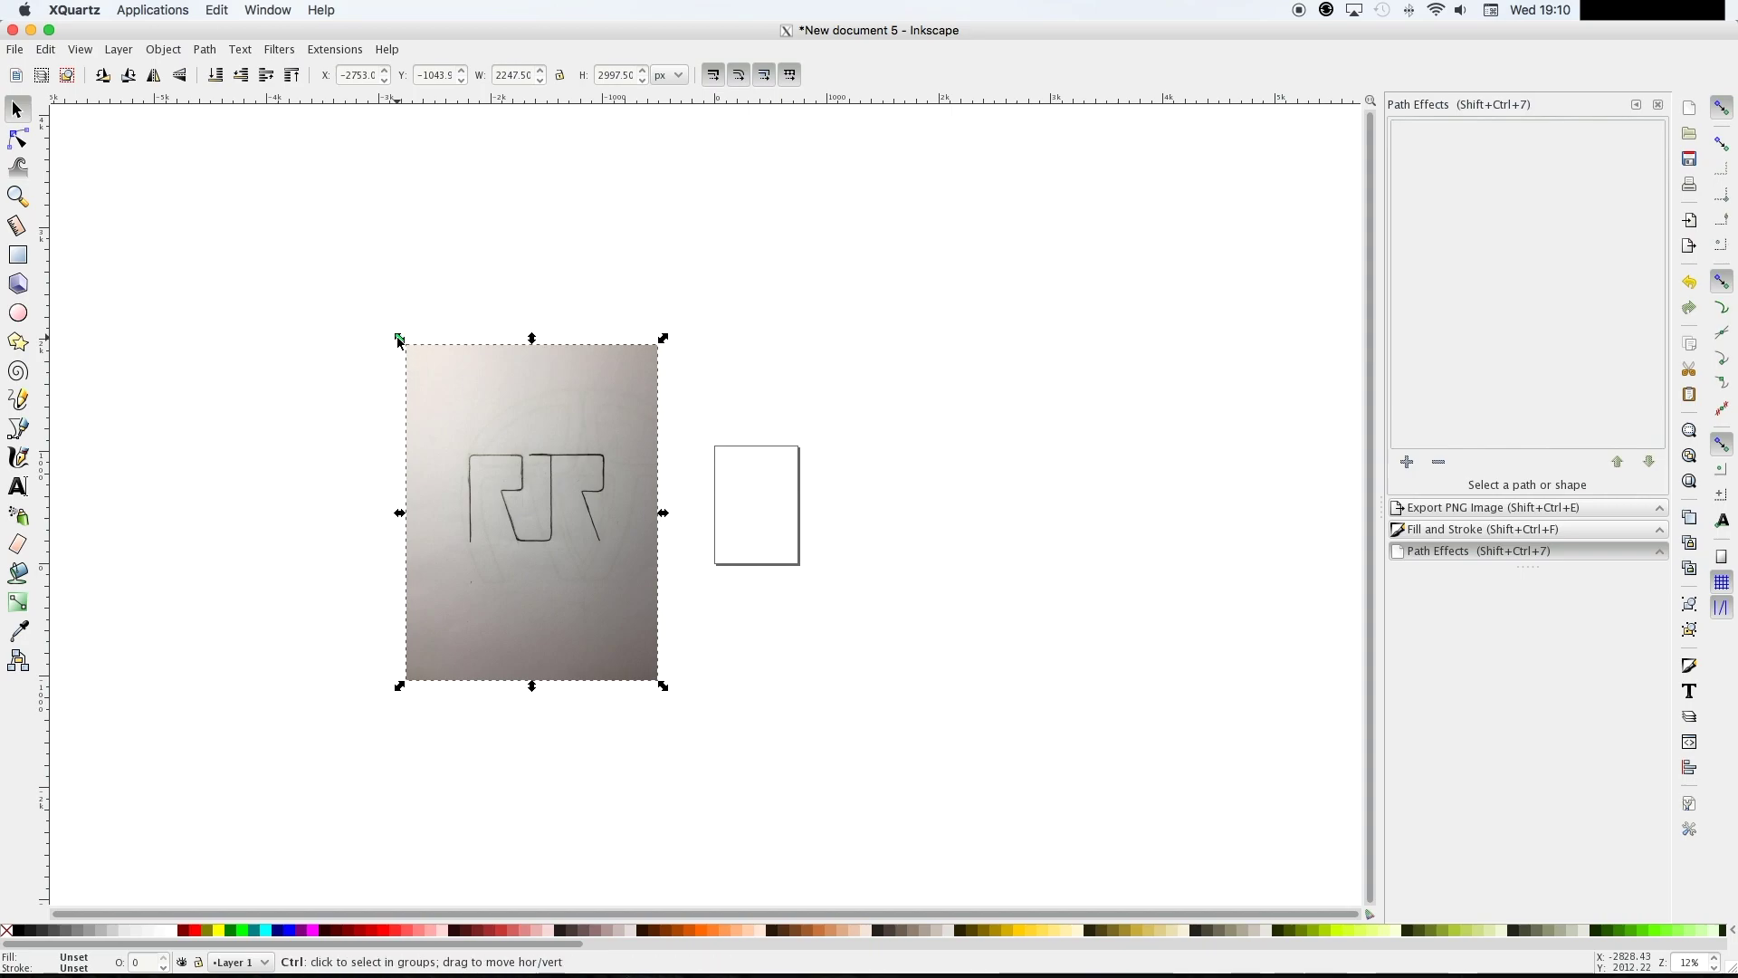
{"action": "left_click_drag", "start_coordinate": [401, 339], "coordinate": [746, 480]}
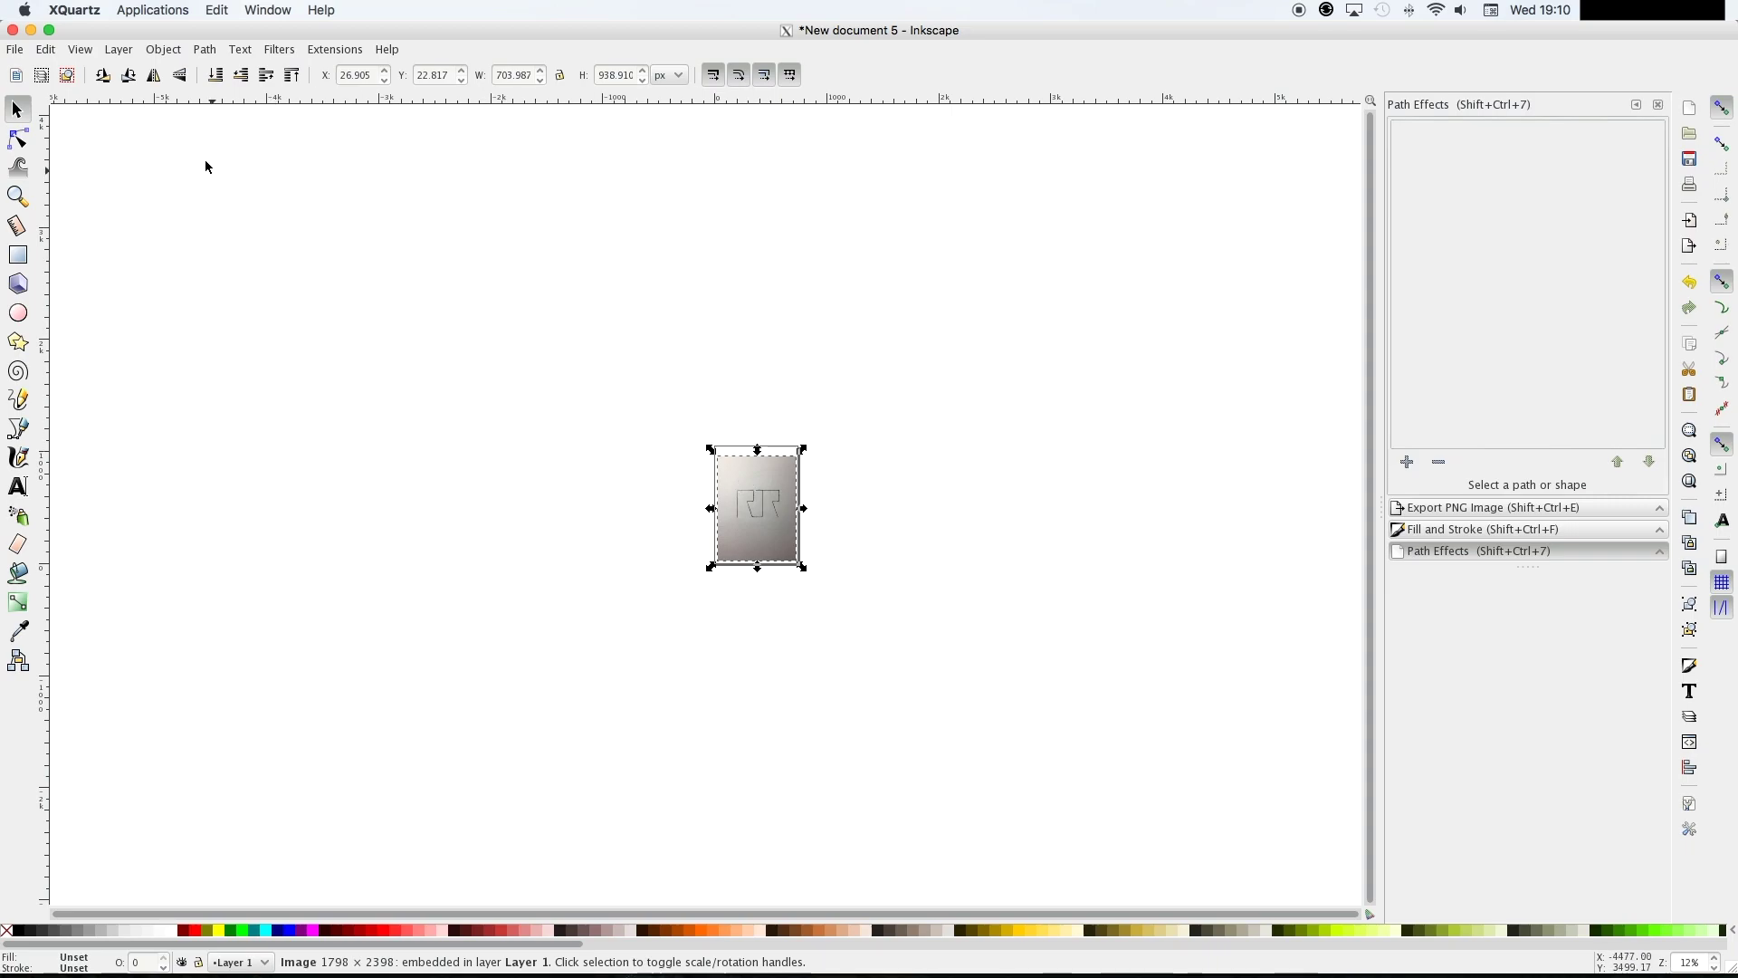
Centre the sketch photo on the page along both the vertical and the horizontal axis, aligning relative to Page
{"action": "left_click", "coordinate": [164, 51]}
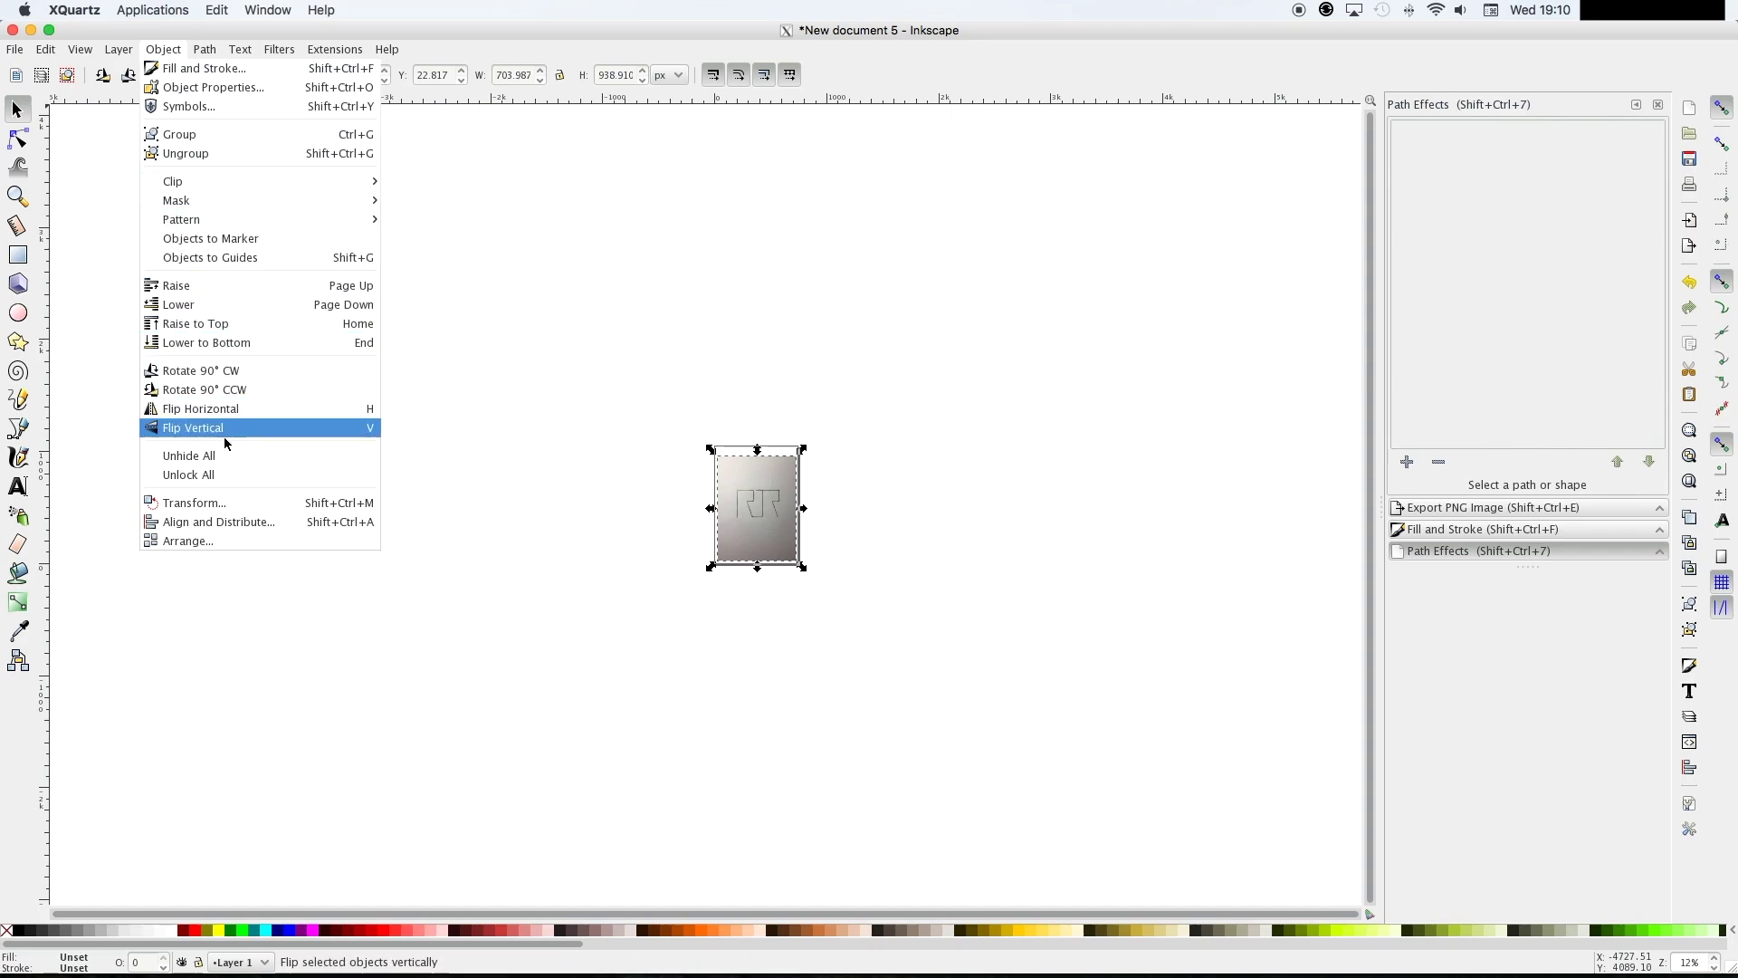
{"action": "left_click", "coordinate": [239, 525]}
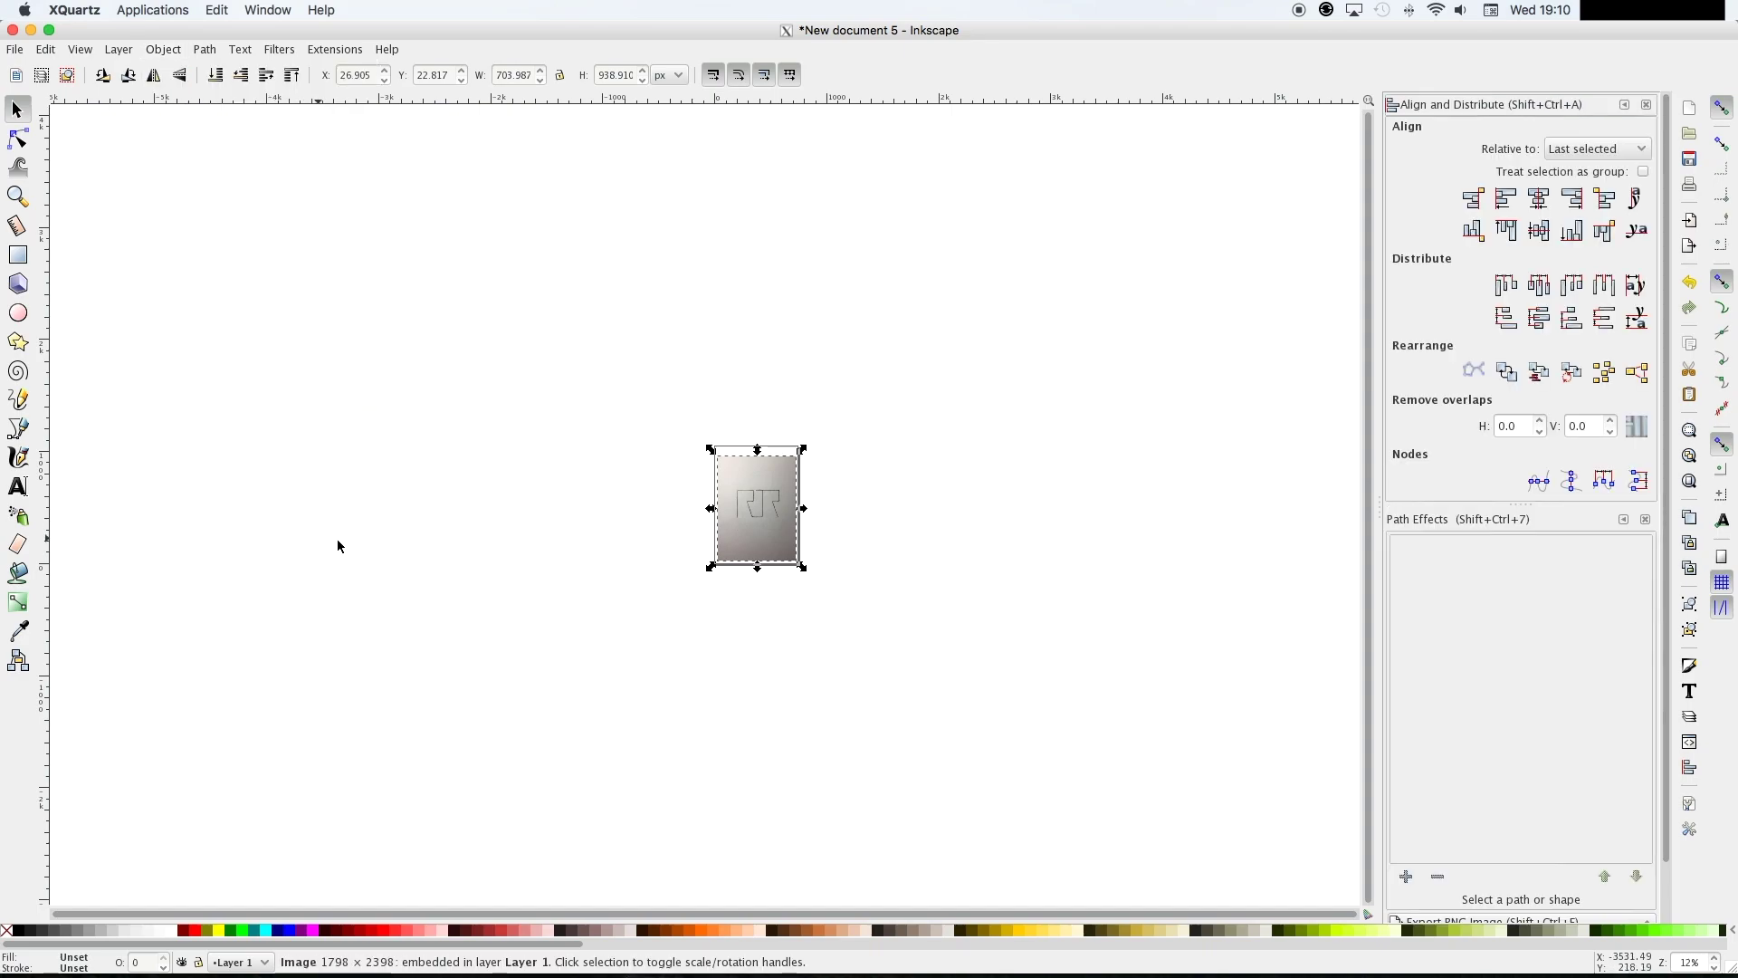
{"action": "left_click", "coordinate": [1598, 148]}
{"action": "left_click", "coordinate": [1595, 240]}
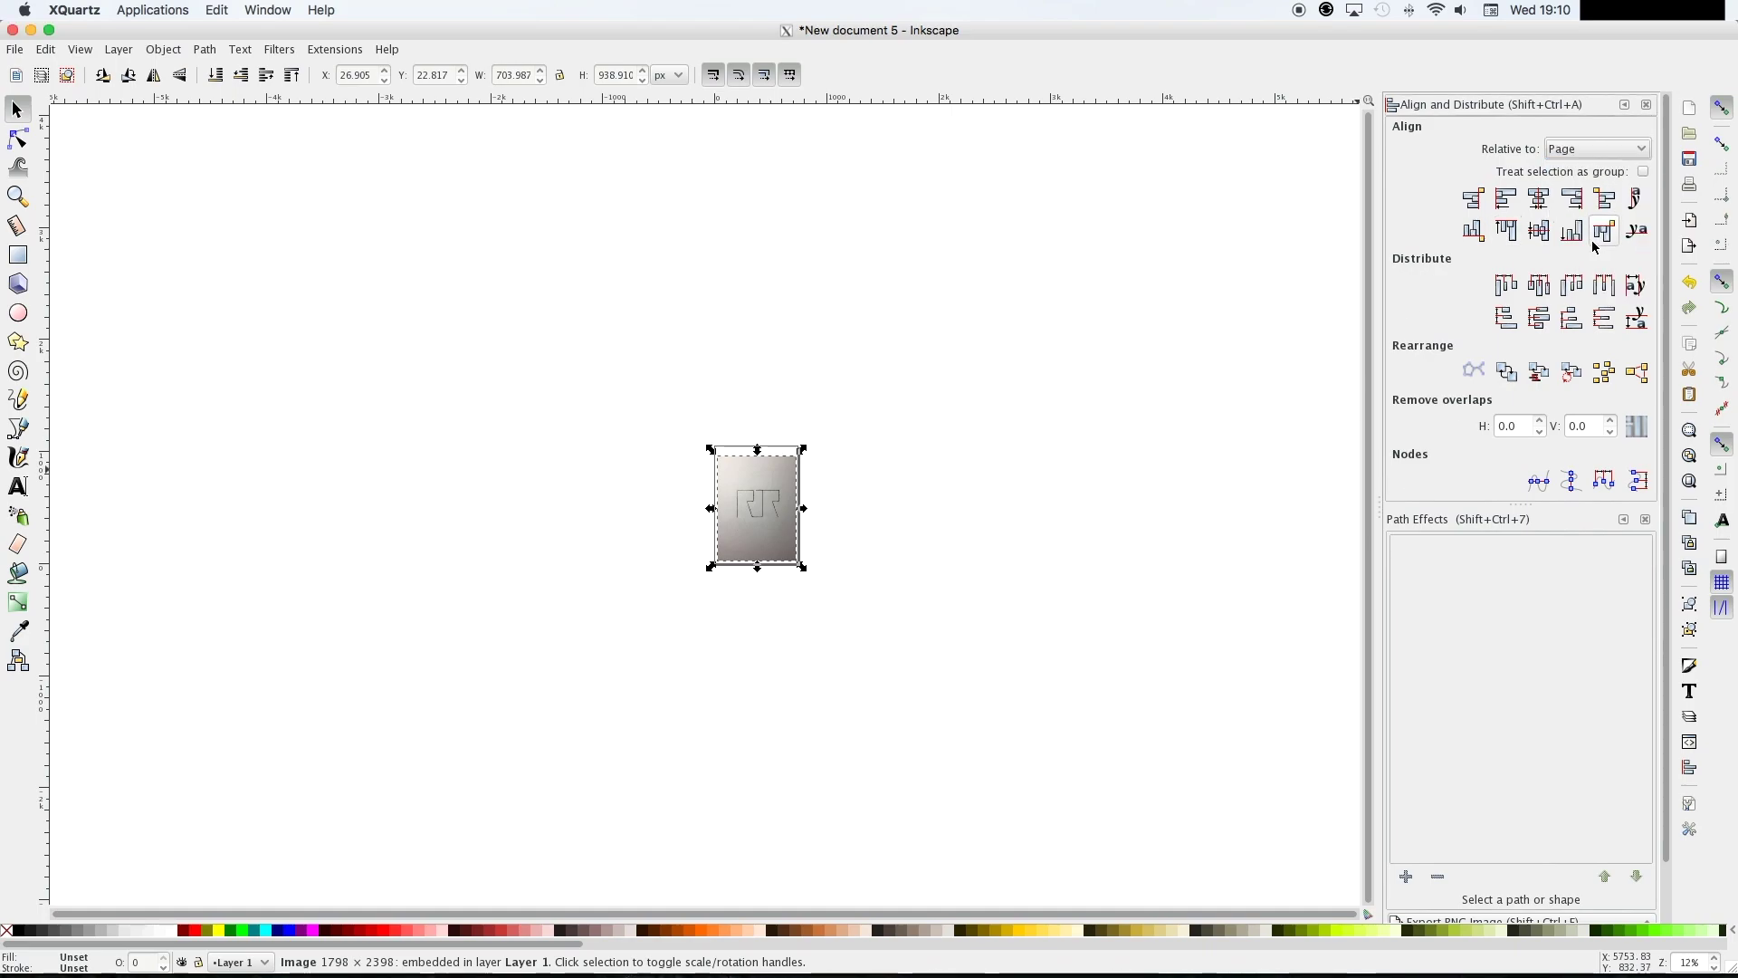
{"action": "left_click", "coordinate": [1547, 210]}
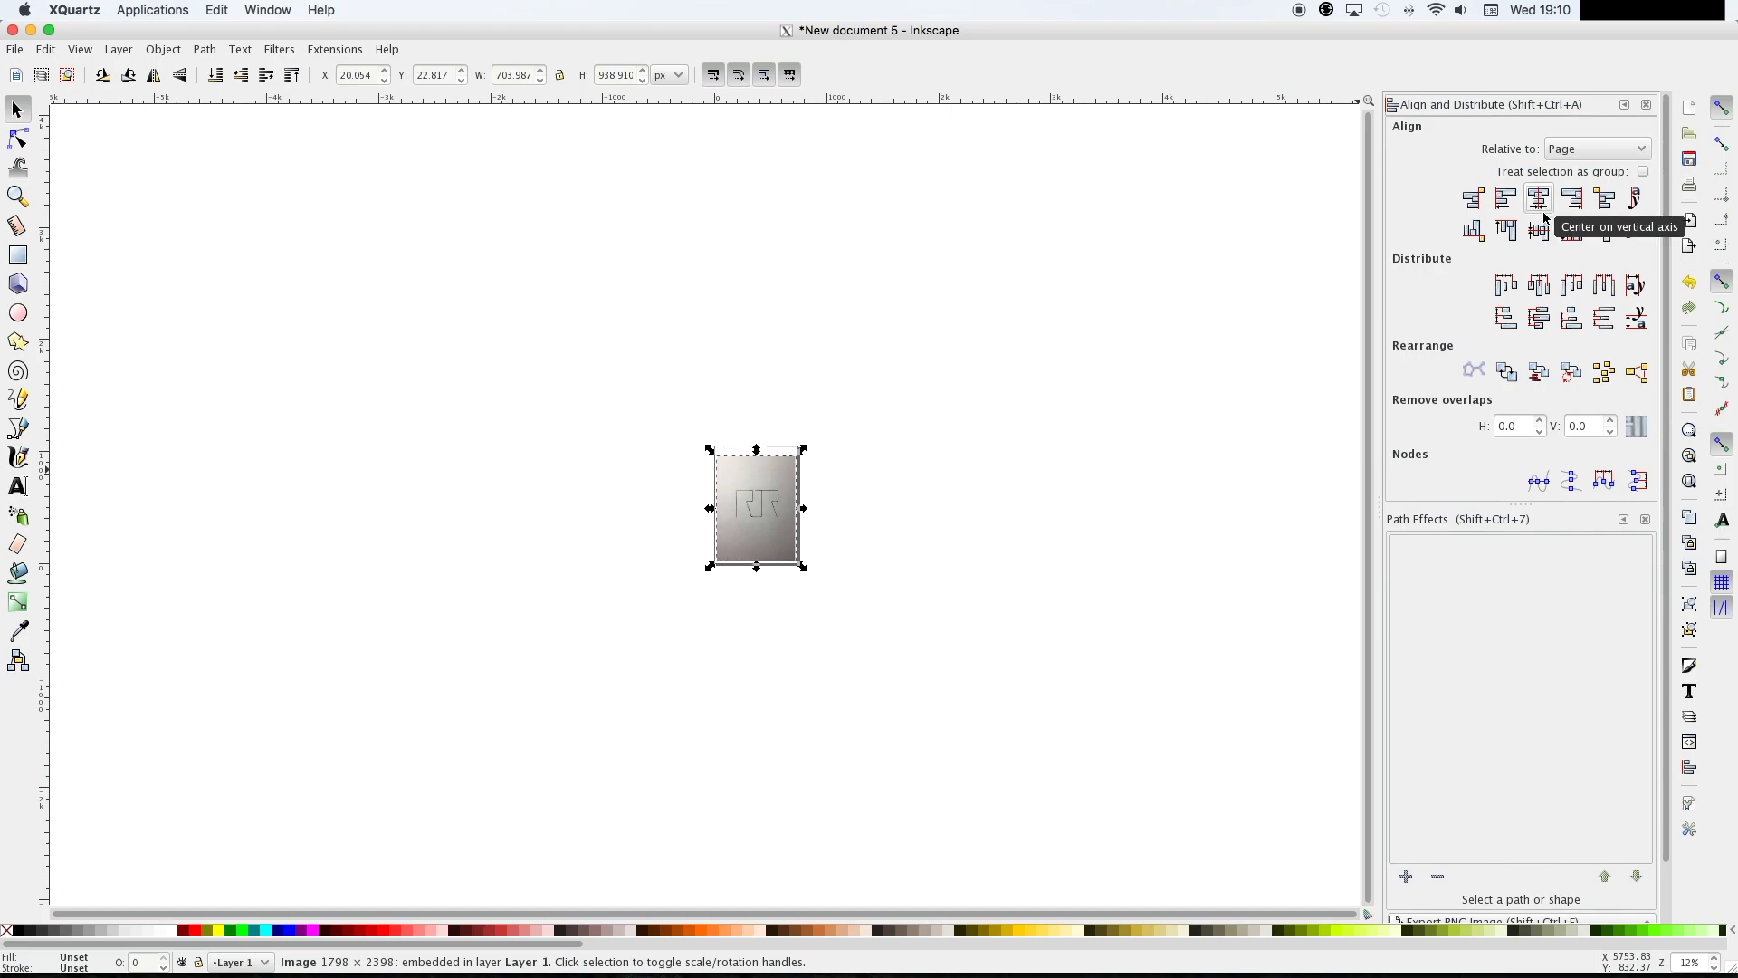
{"action": "left_click", "coordinate": [1540, 233]}
{"action": "left_click", "coordinate": [878, 432]}
Start a Bezier path at the foot of the first R's straight leg and trace it up to the rounded corner
{"action": "key", "text": "plus"}
{"action": "key", "text": "plus"}
{"action": "key", "text": "plus"}
{"action": "key", "text": "plus"}
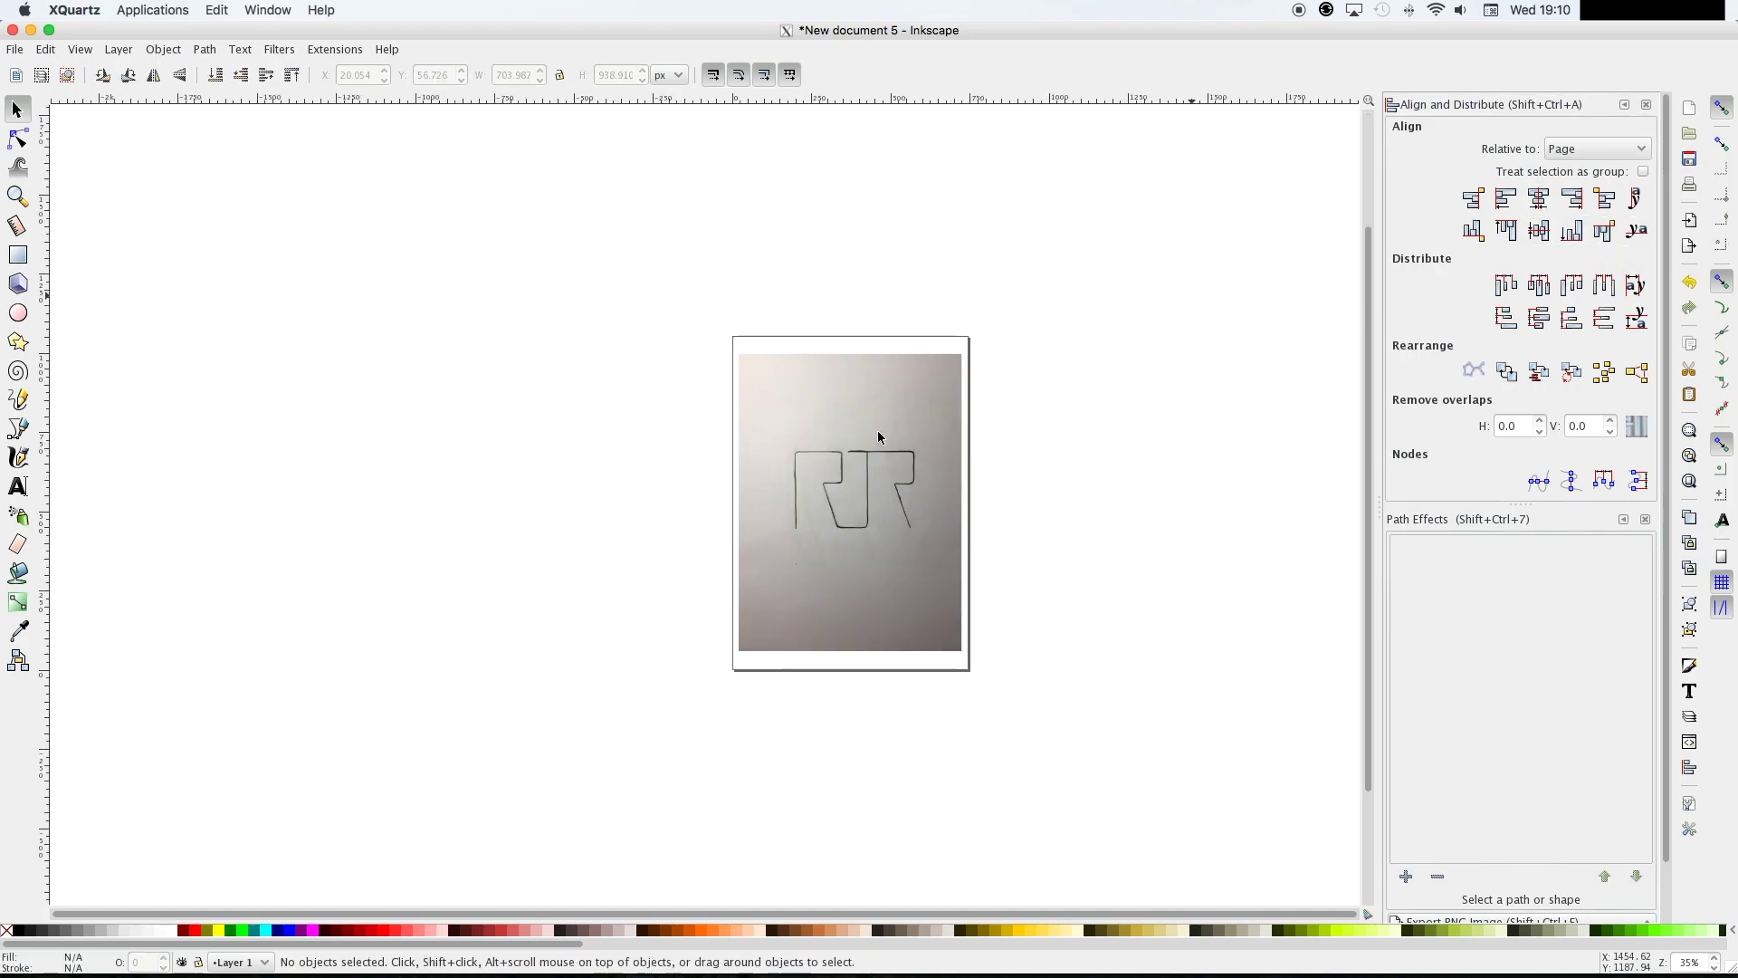
{"action": "scroll", "coordinate": [878, 431], "scroll_direction": "right", "scroll_amount": 5}
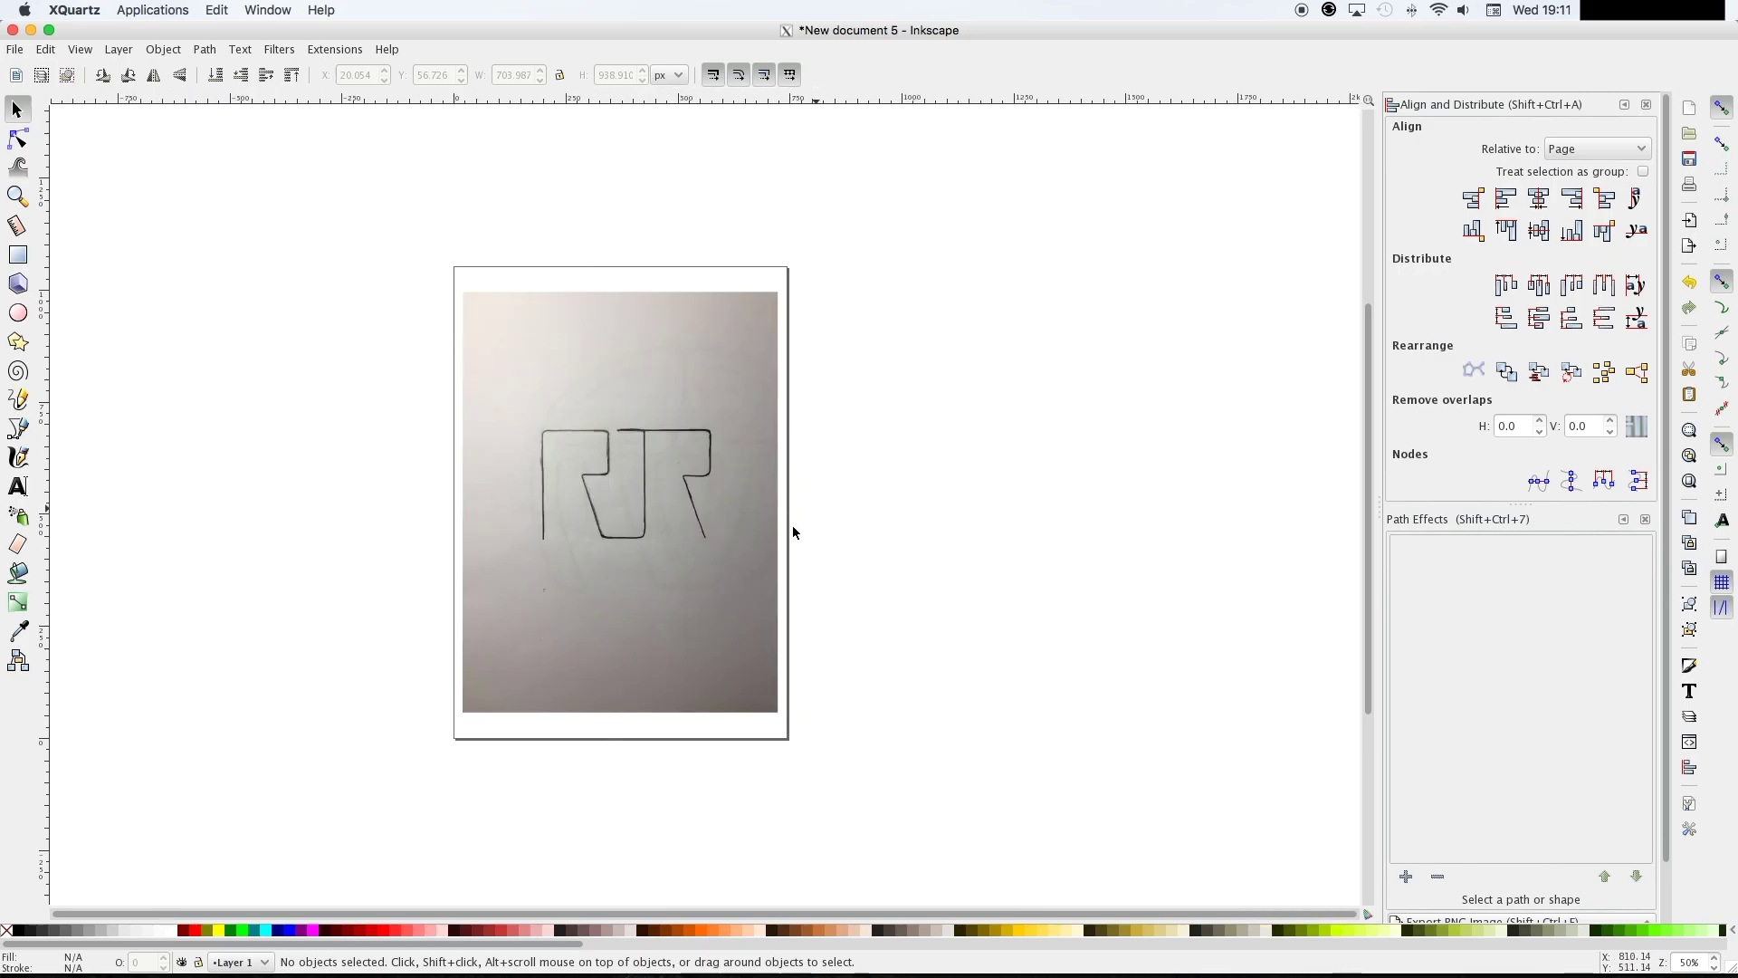
{"action": "left_click", "coordinate": [19, 433]}
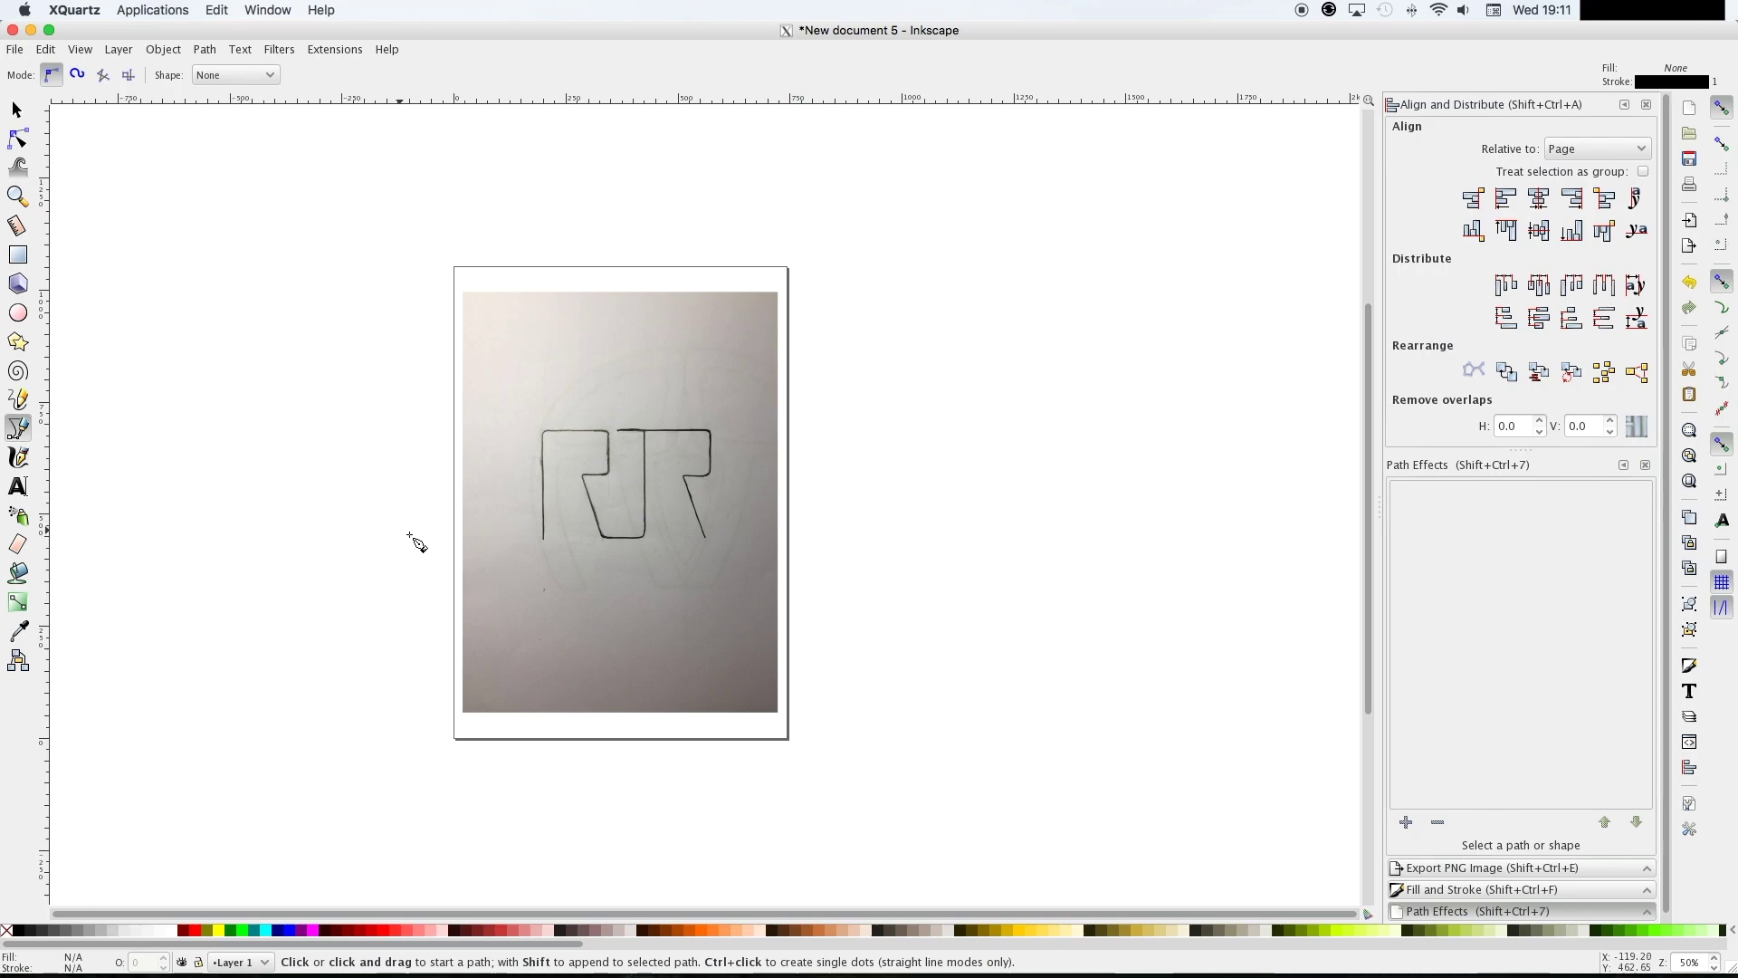
{"action": "scroll", "coordinate": [546, 580], "scroll_direction": "up", "scroll_amount": 3}
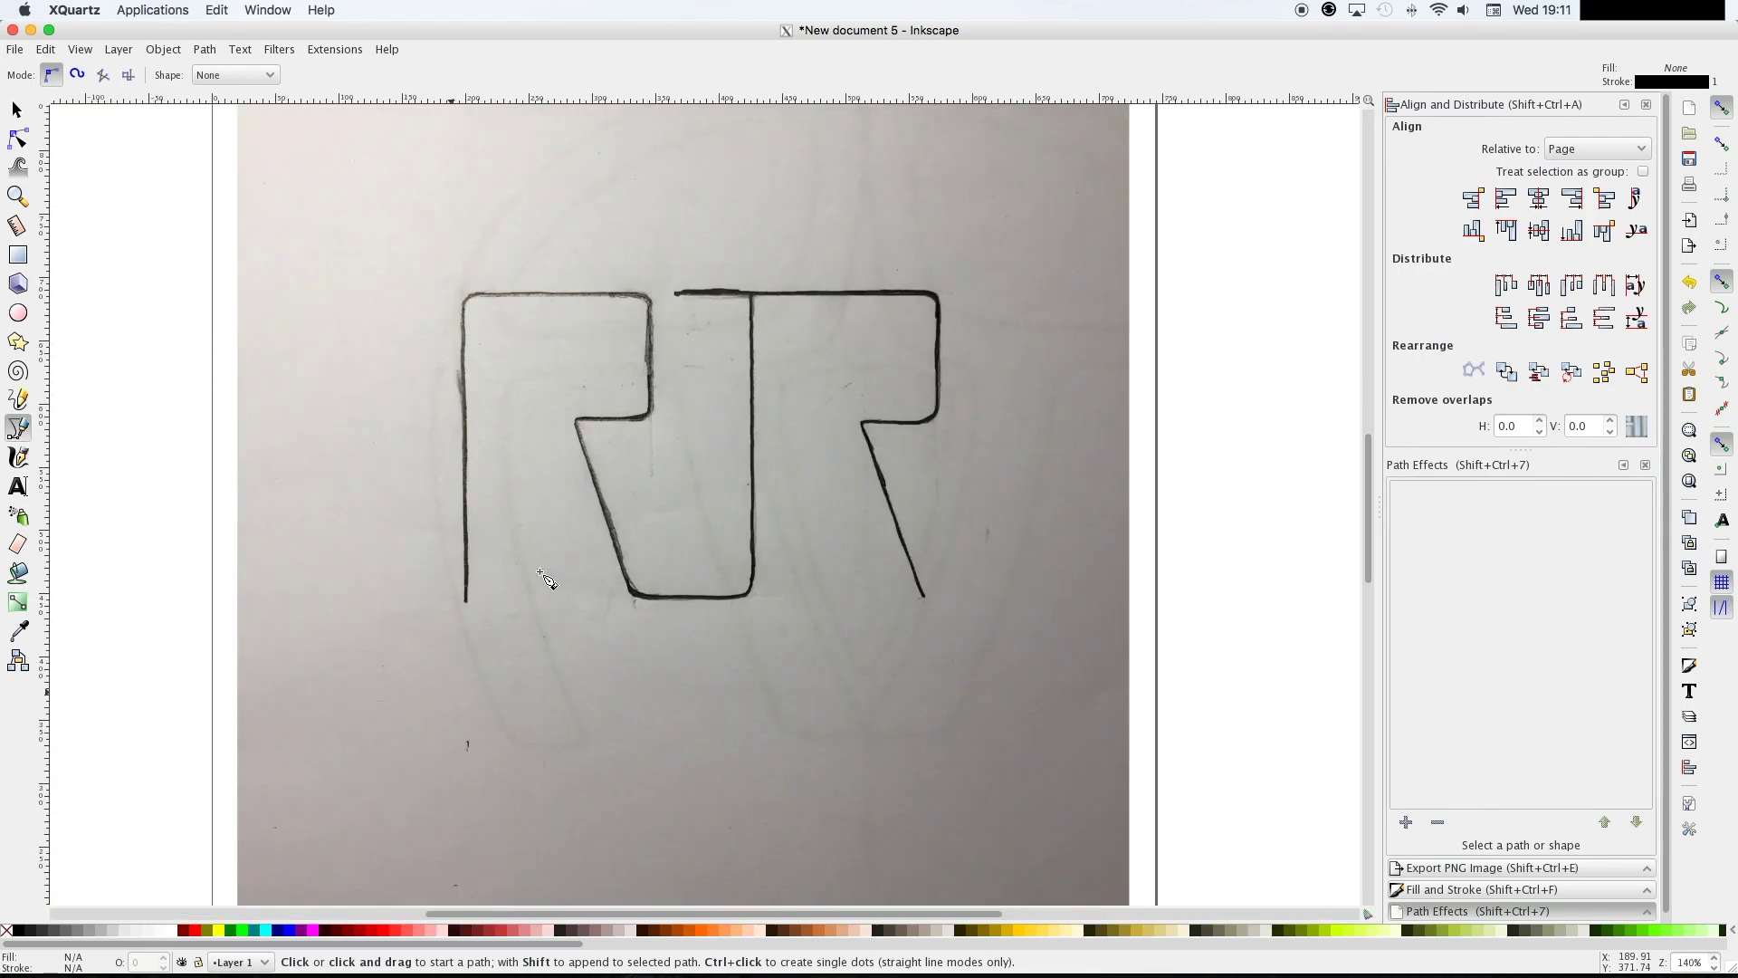
{"action": "scroll", "coordinate": [546, 579], "scroll_direction": "up", "scroll_amount": 1}
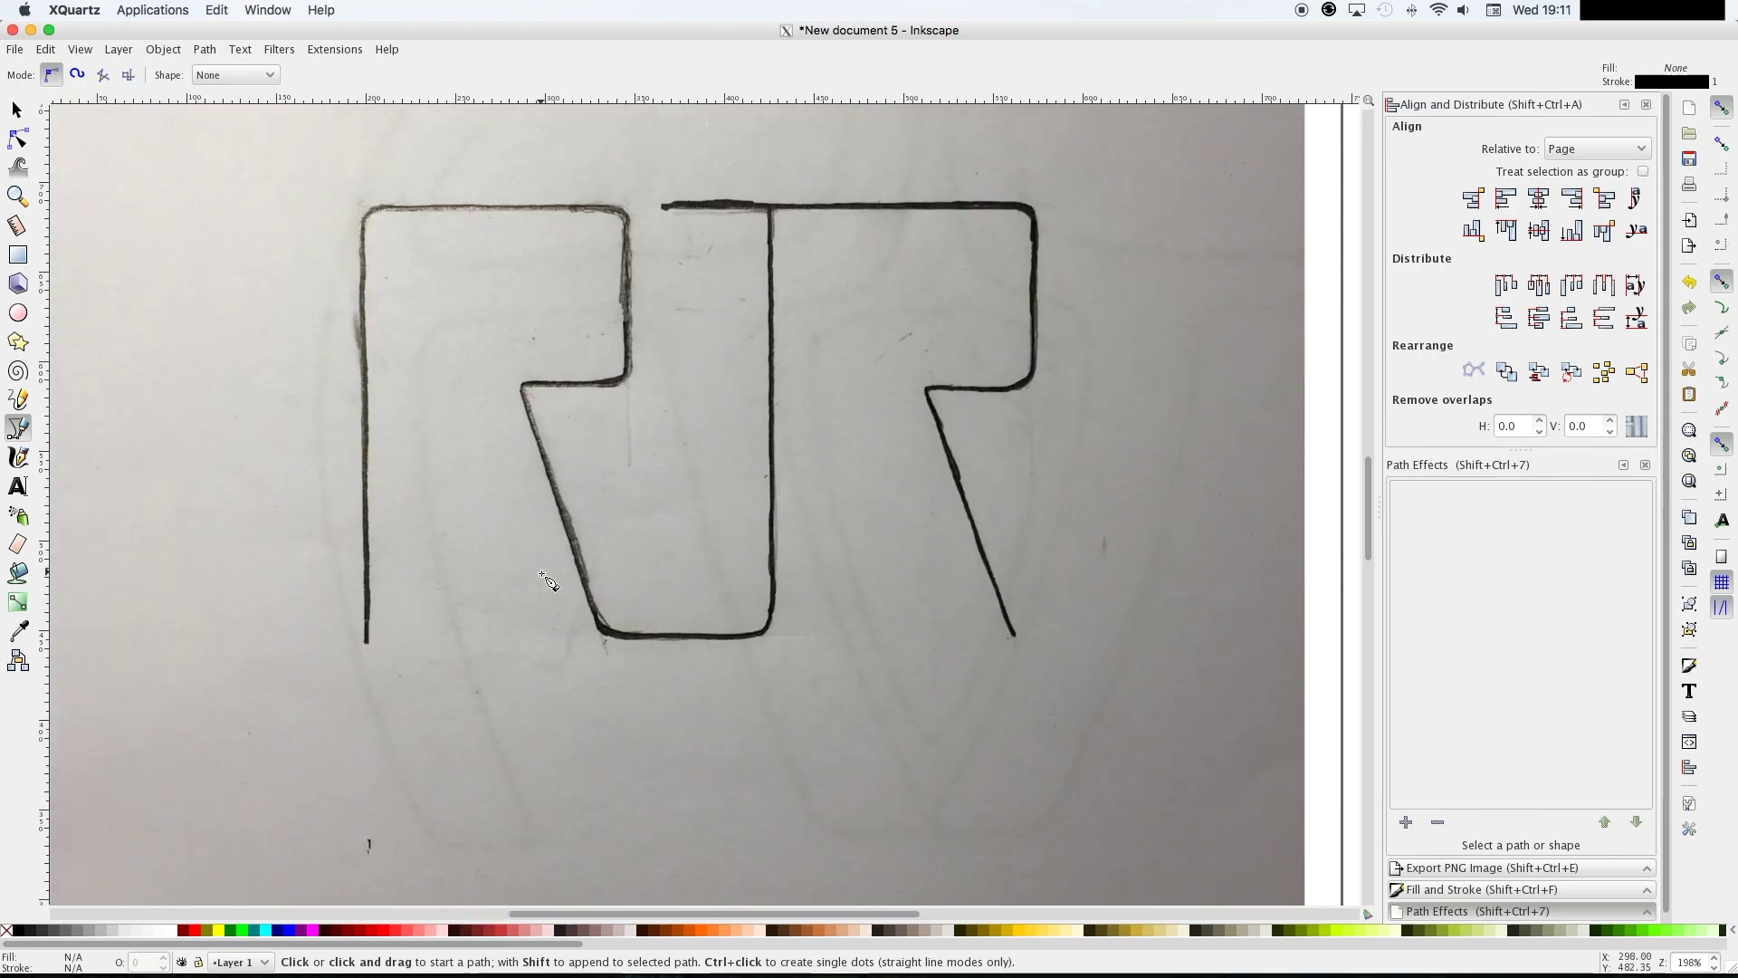
{"action": "scroll", "coordinate": [546, 580], "scroll_direction": "up", "scroll_amount": 2}
{"action": "scroll", "coordinate": [546, 579], "scroll_direction": "left", "scroll_amount": 4}
{"action": "key", "text": "plus"}
{"action": "key", "text": "plus"}
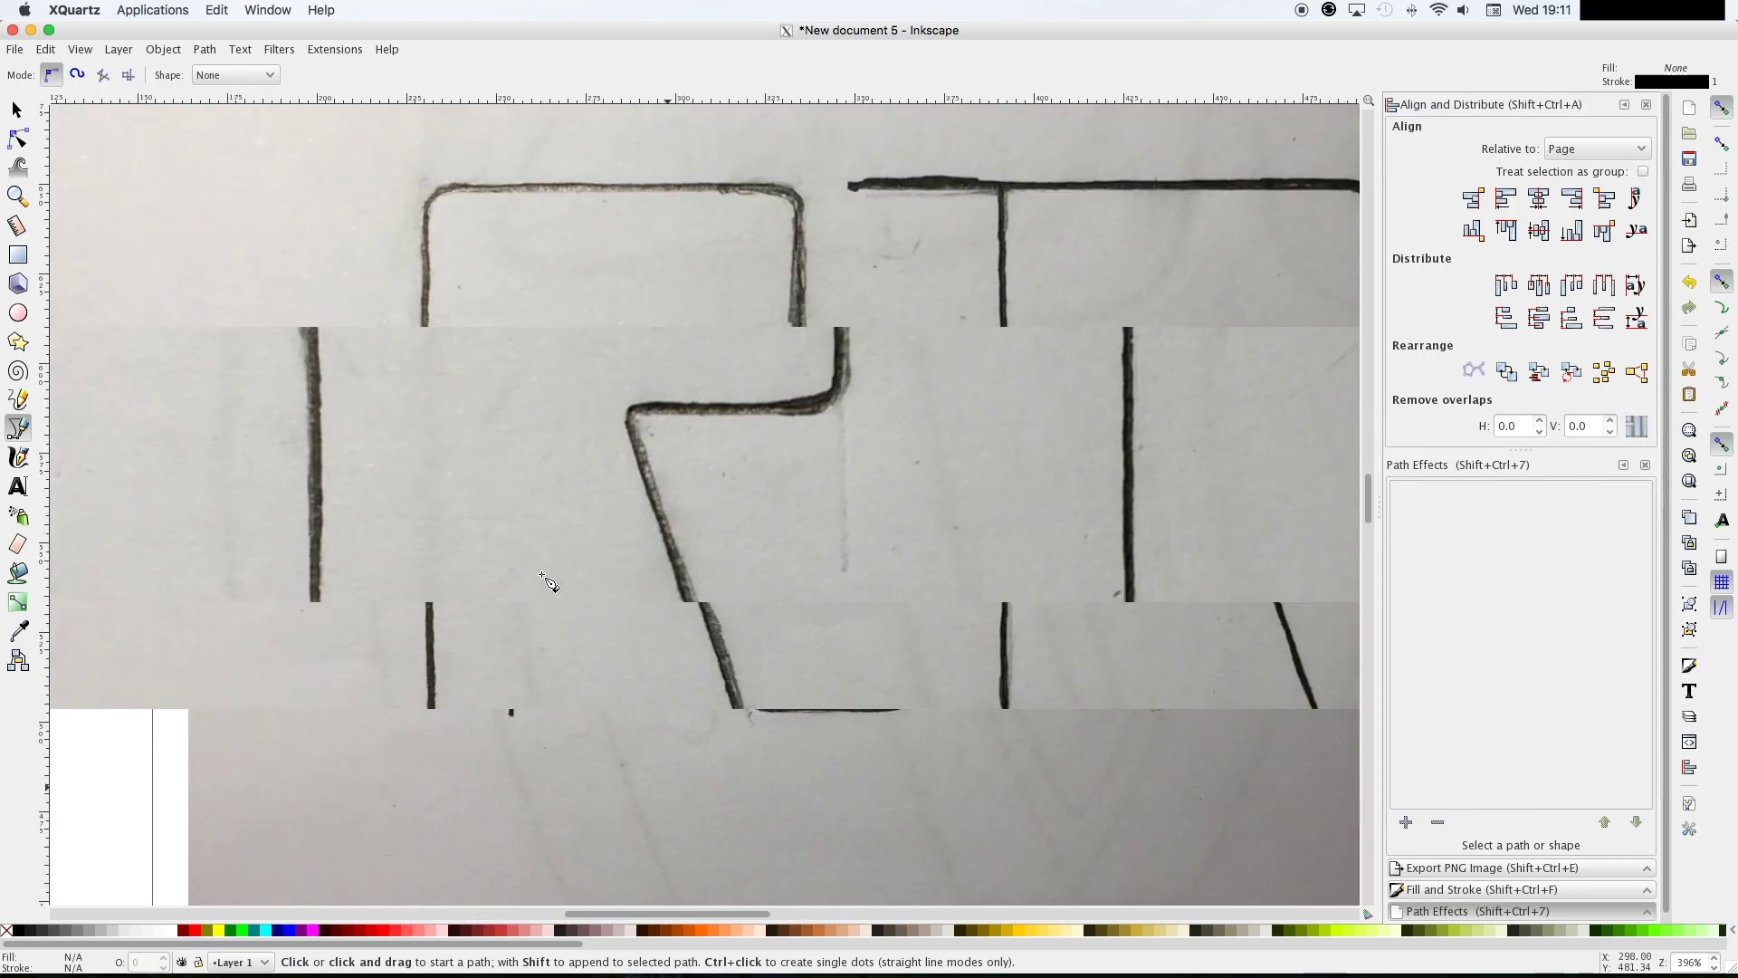
{"action": "scroll", "coordinate": [490, 625], "scroll_direction": "down", "scroll_amount": 2}
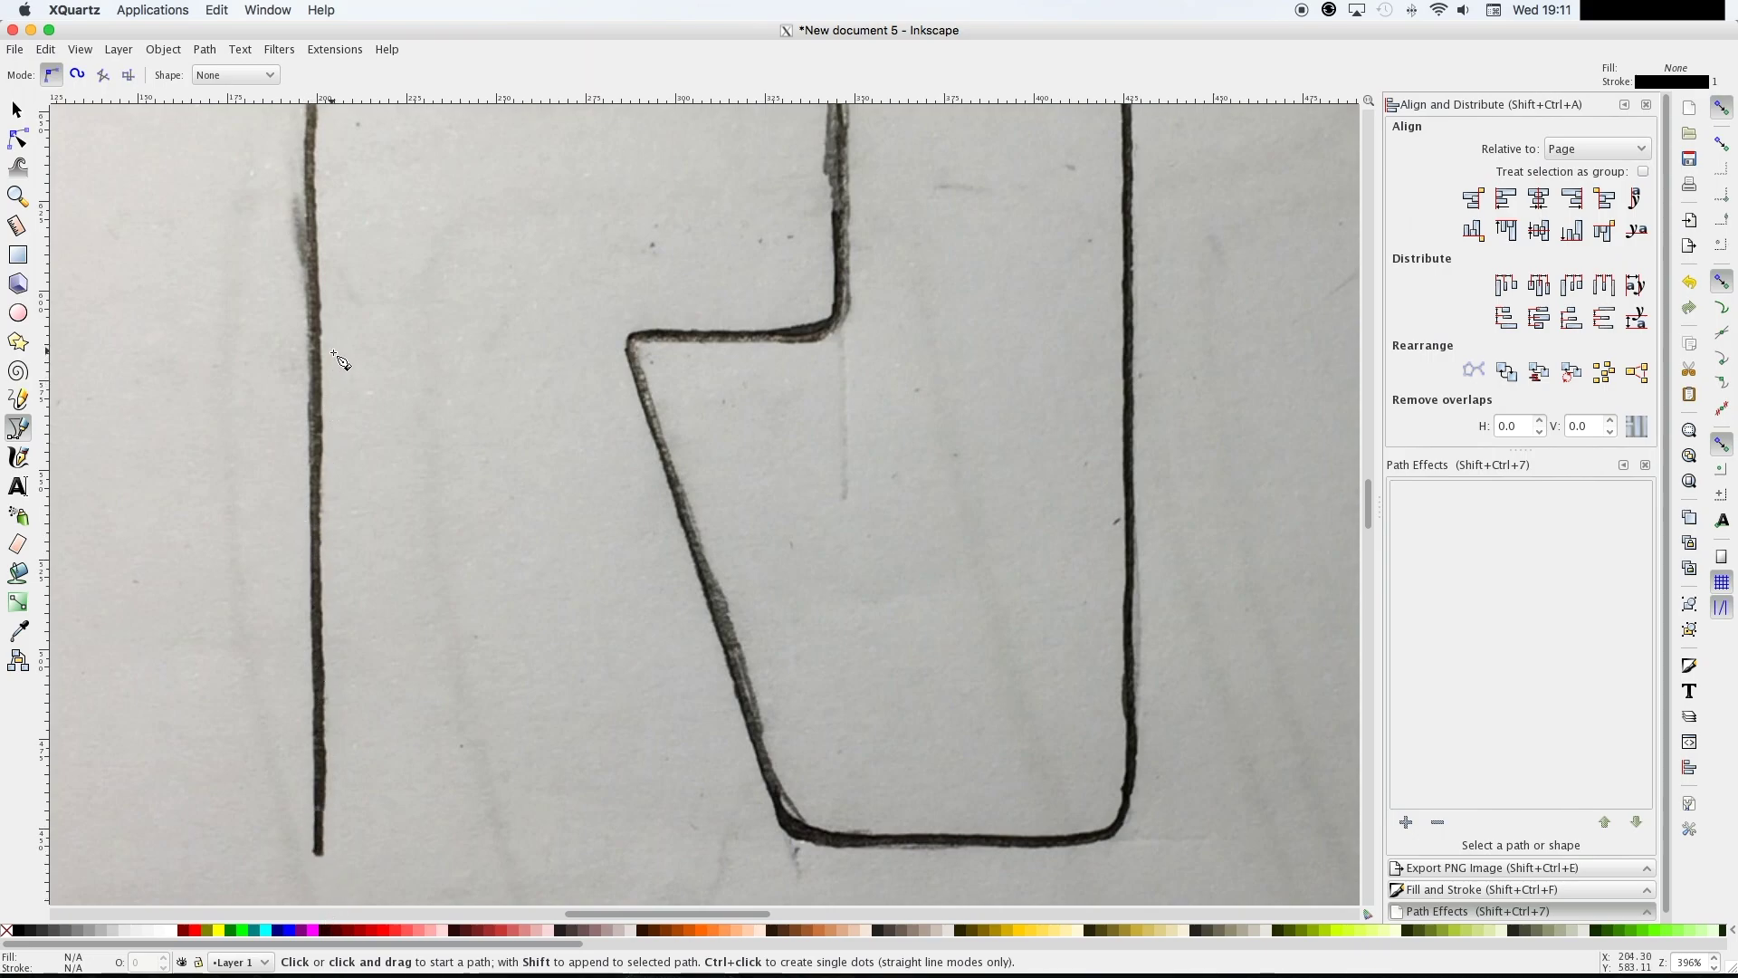
{"action": "key", "text": "minus"}
{"action": "key", "text": "minus"}
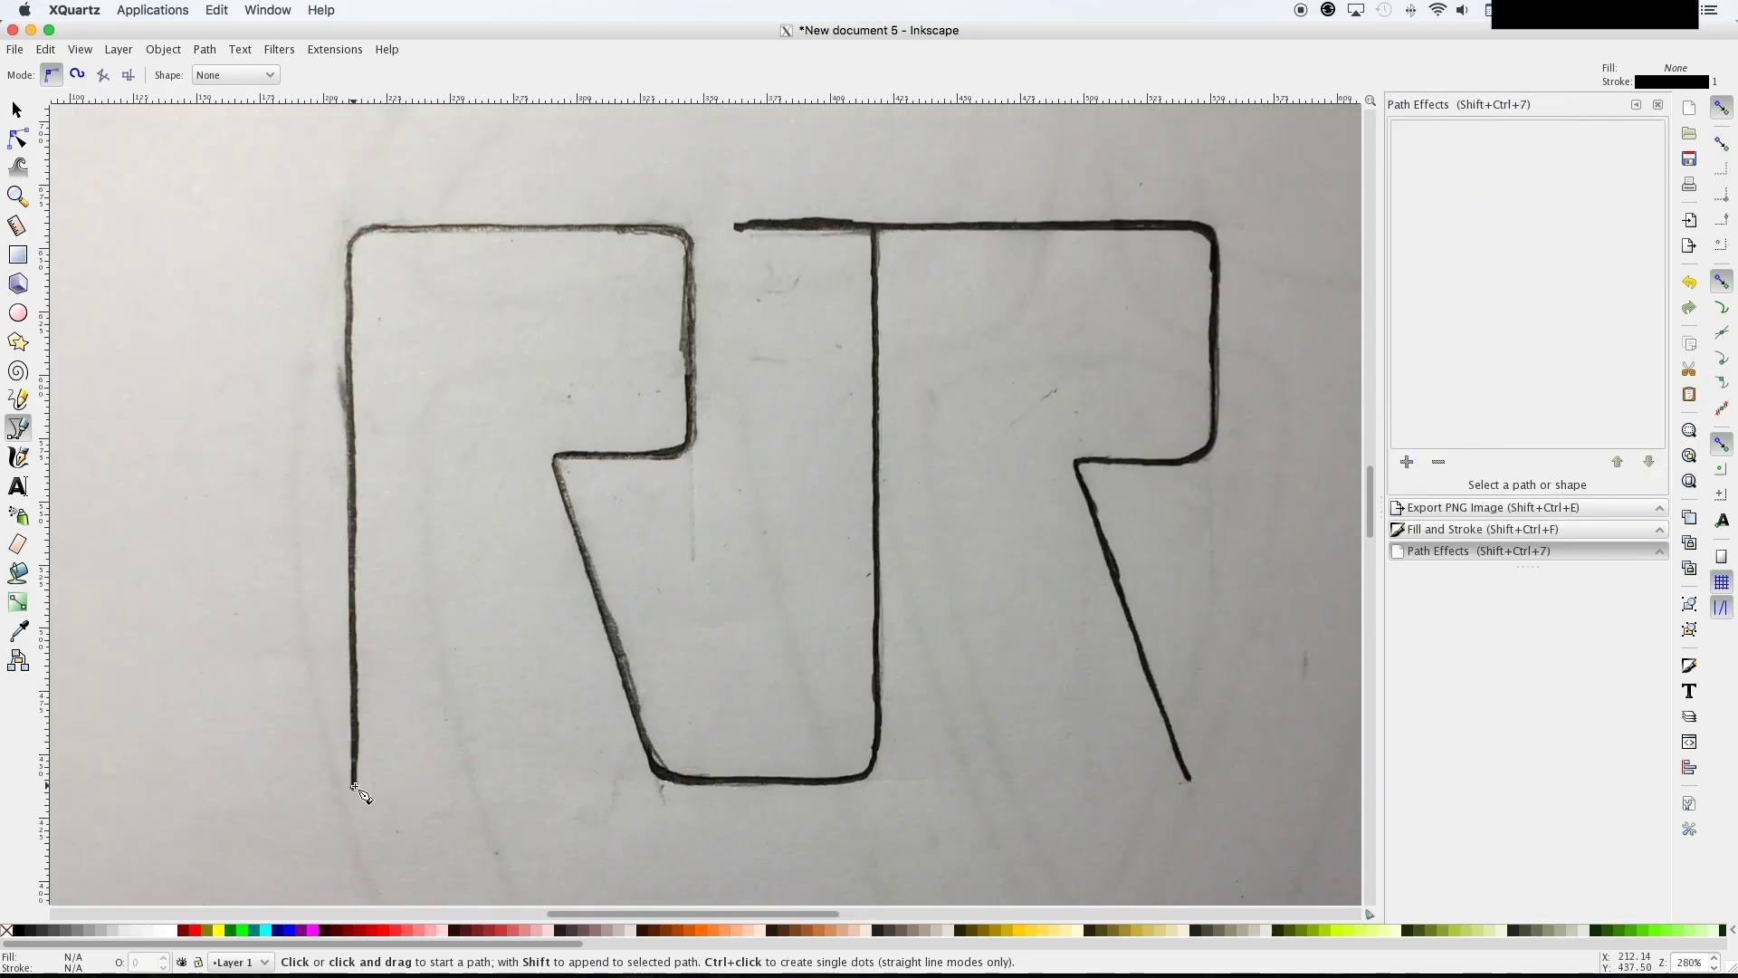
{"action": "left_click", "coordinate": [354, 785]}
{"action": "key", "text": "Escape"}
{"action": "left_click", "coordinate": [354, 786]}
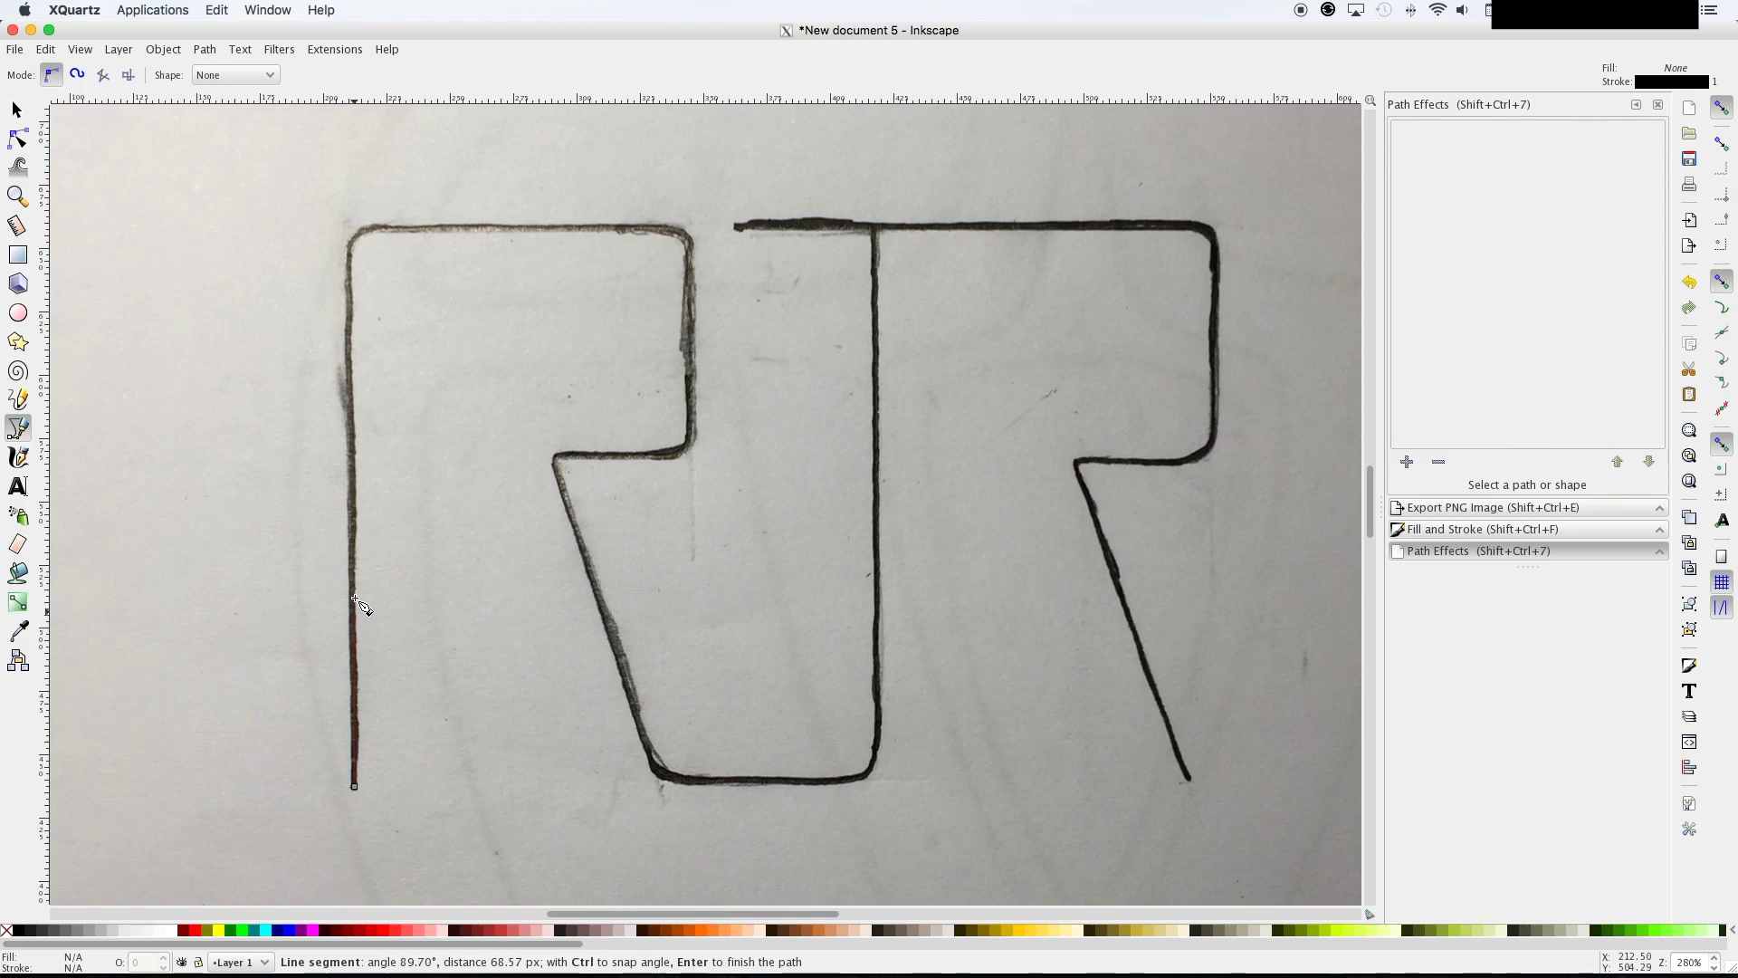
{"action": "left_click", "coordinate": [349, 254]}
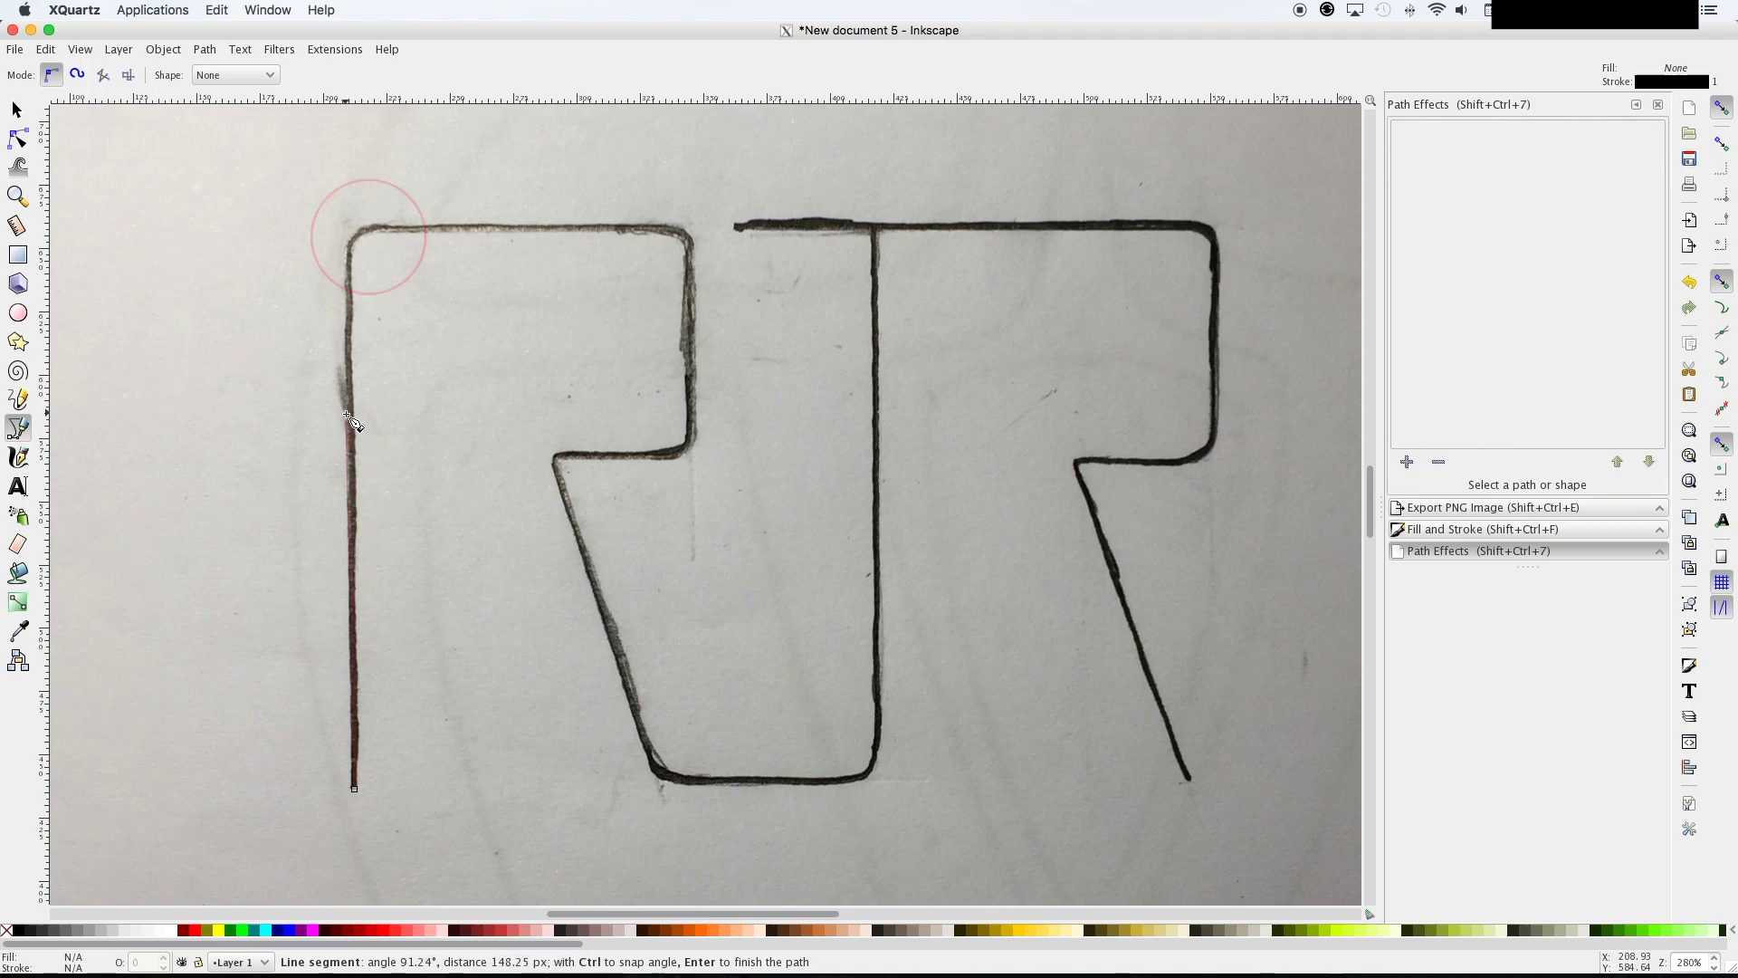
{"action": "left_click", "coordinate": [351, 257]}
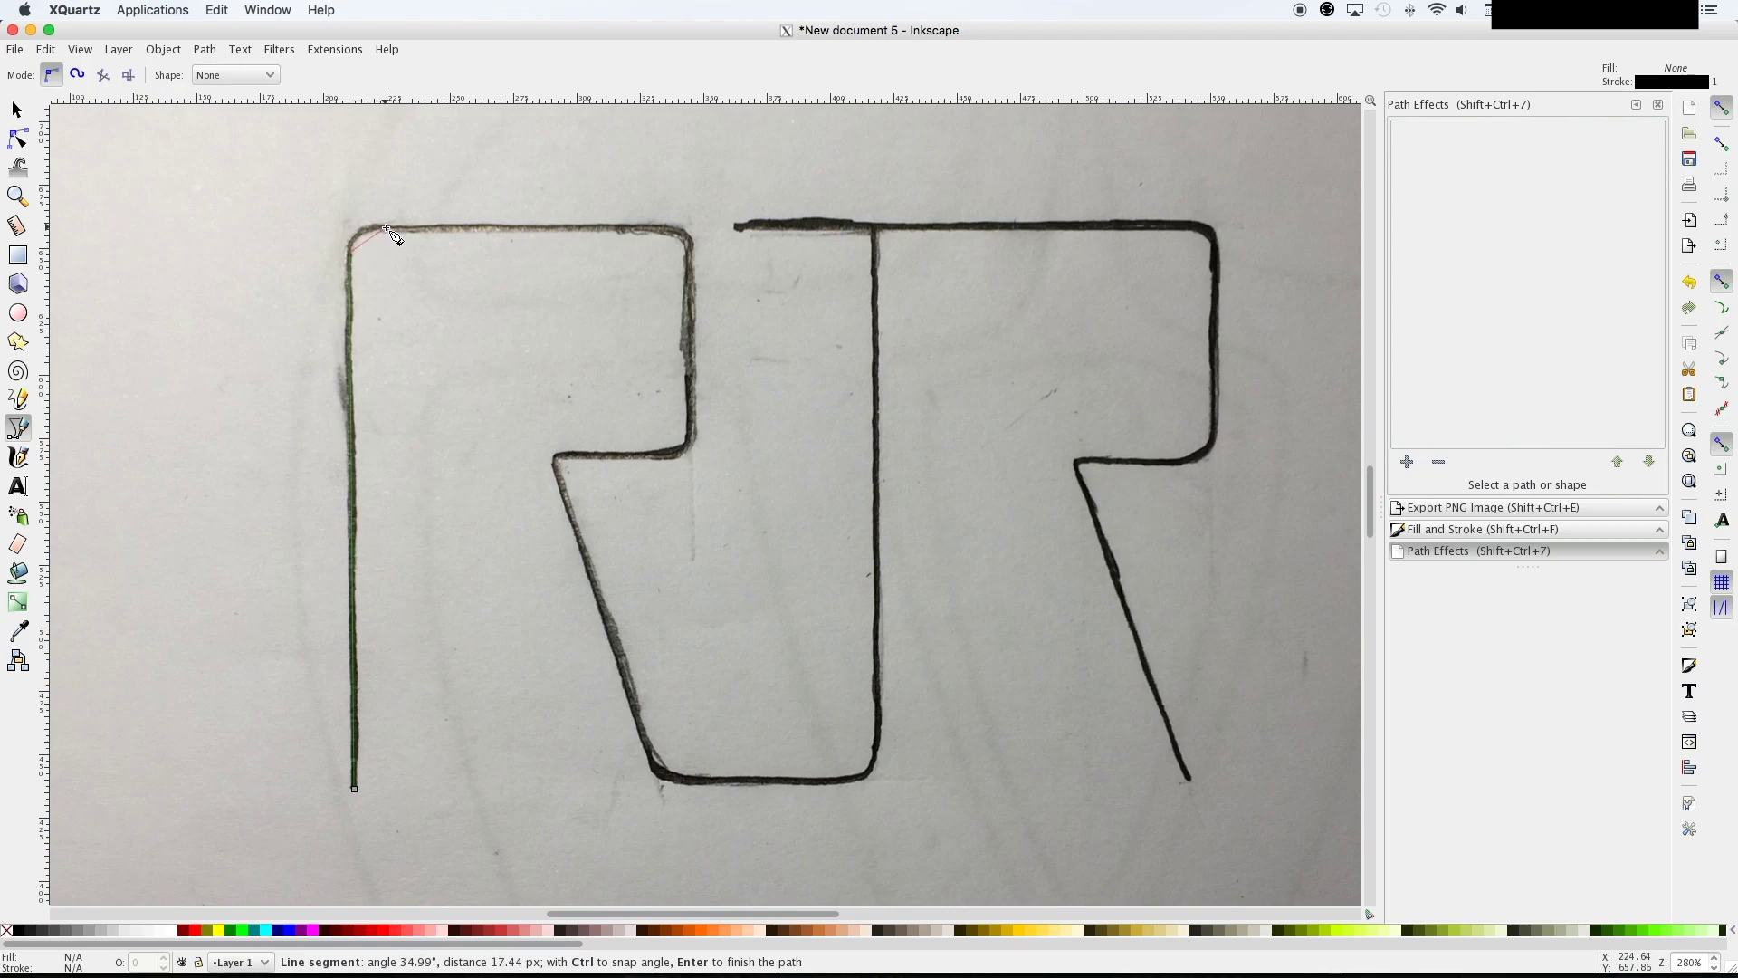
Continue the path across the top of the first R and around the lettering, bridging rounded corners with short diagonal segments
{"action": "left_click", "coordinate": [389, 230]}
{"action": "left_click", "coordinate": [671, 235]}
{"action": "left_click", "coordinate": [690, 261]}
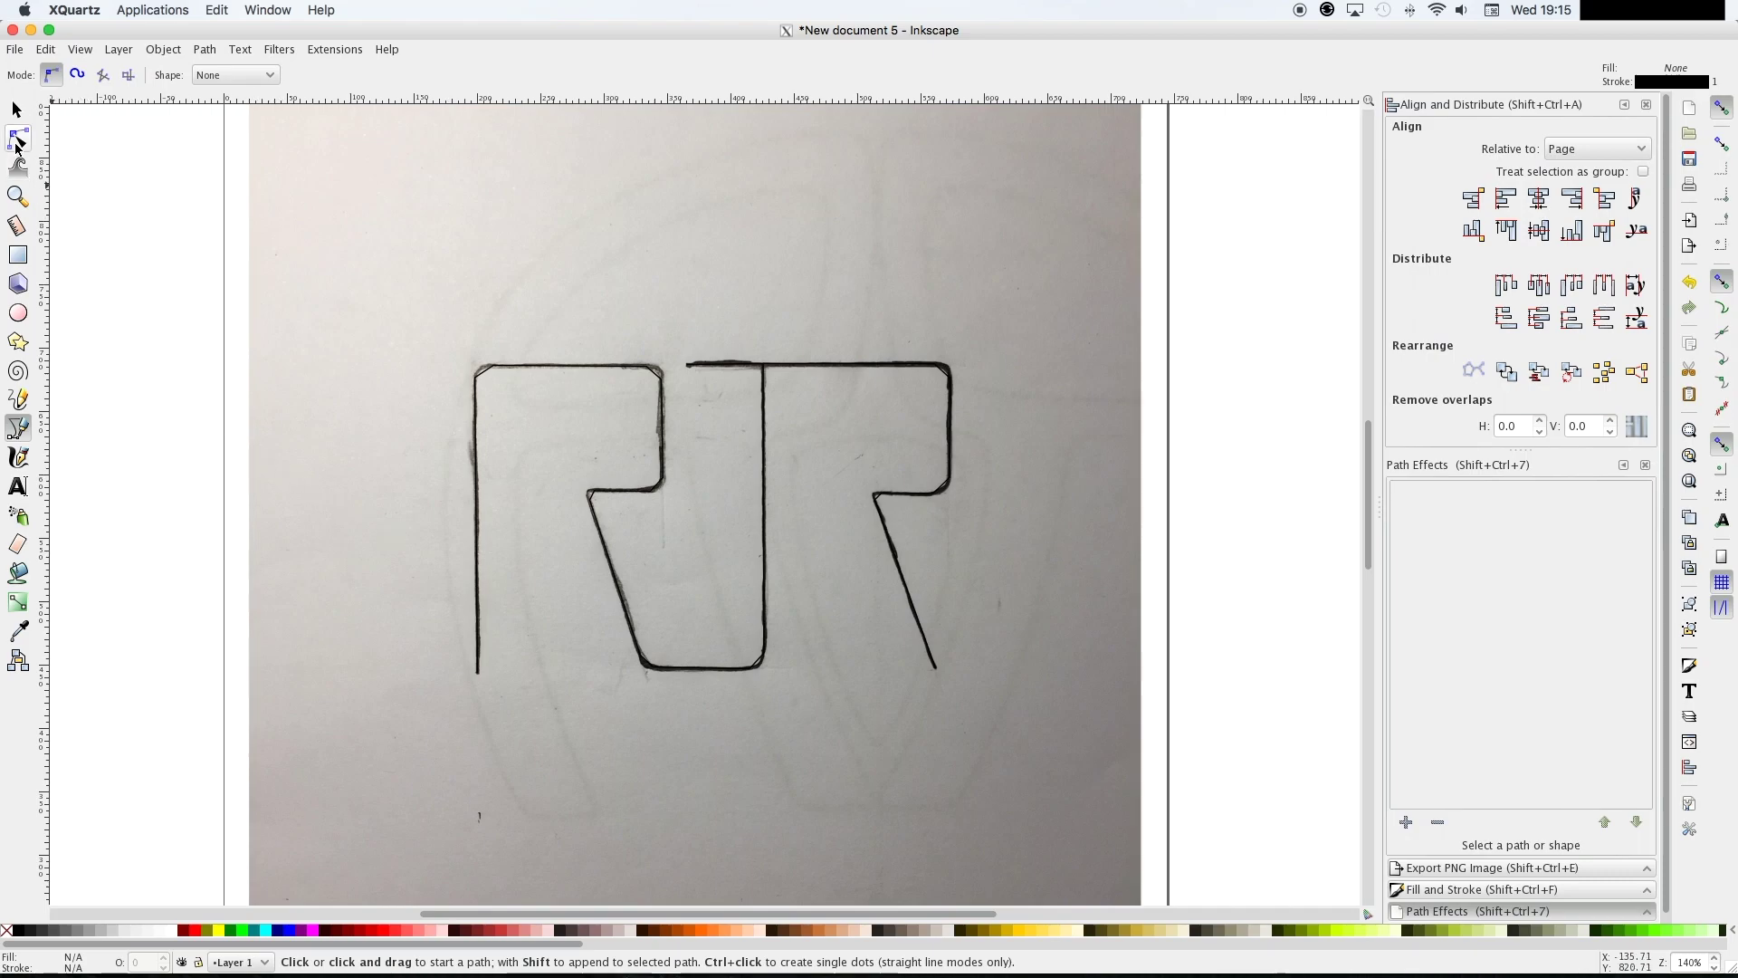
Bend the short diagonal corner segments of the traced path into curves that follow the sketch's rounded corners
{"action": "left_click", "coordinate": [19, 141]}
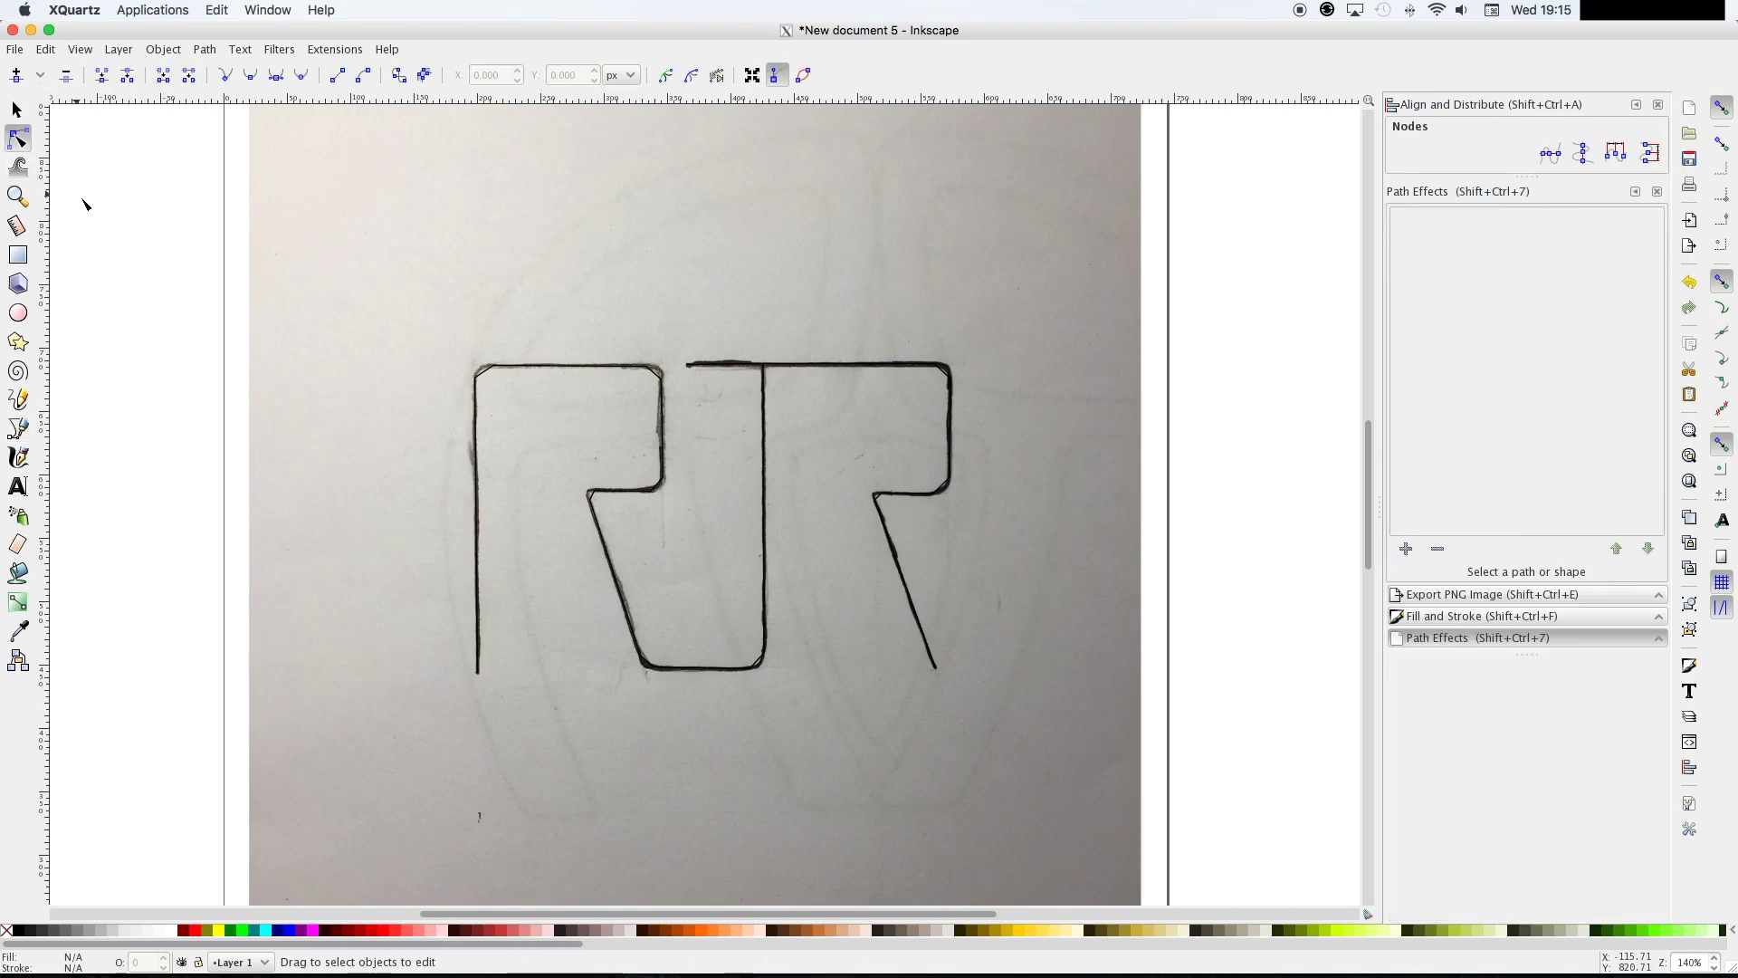
{"action": "key", "text": "plus"}
{"action": "key", "text": "plus"}
{"action": "key", "text": "plus"}
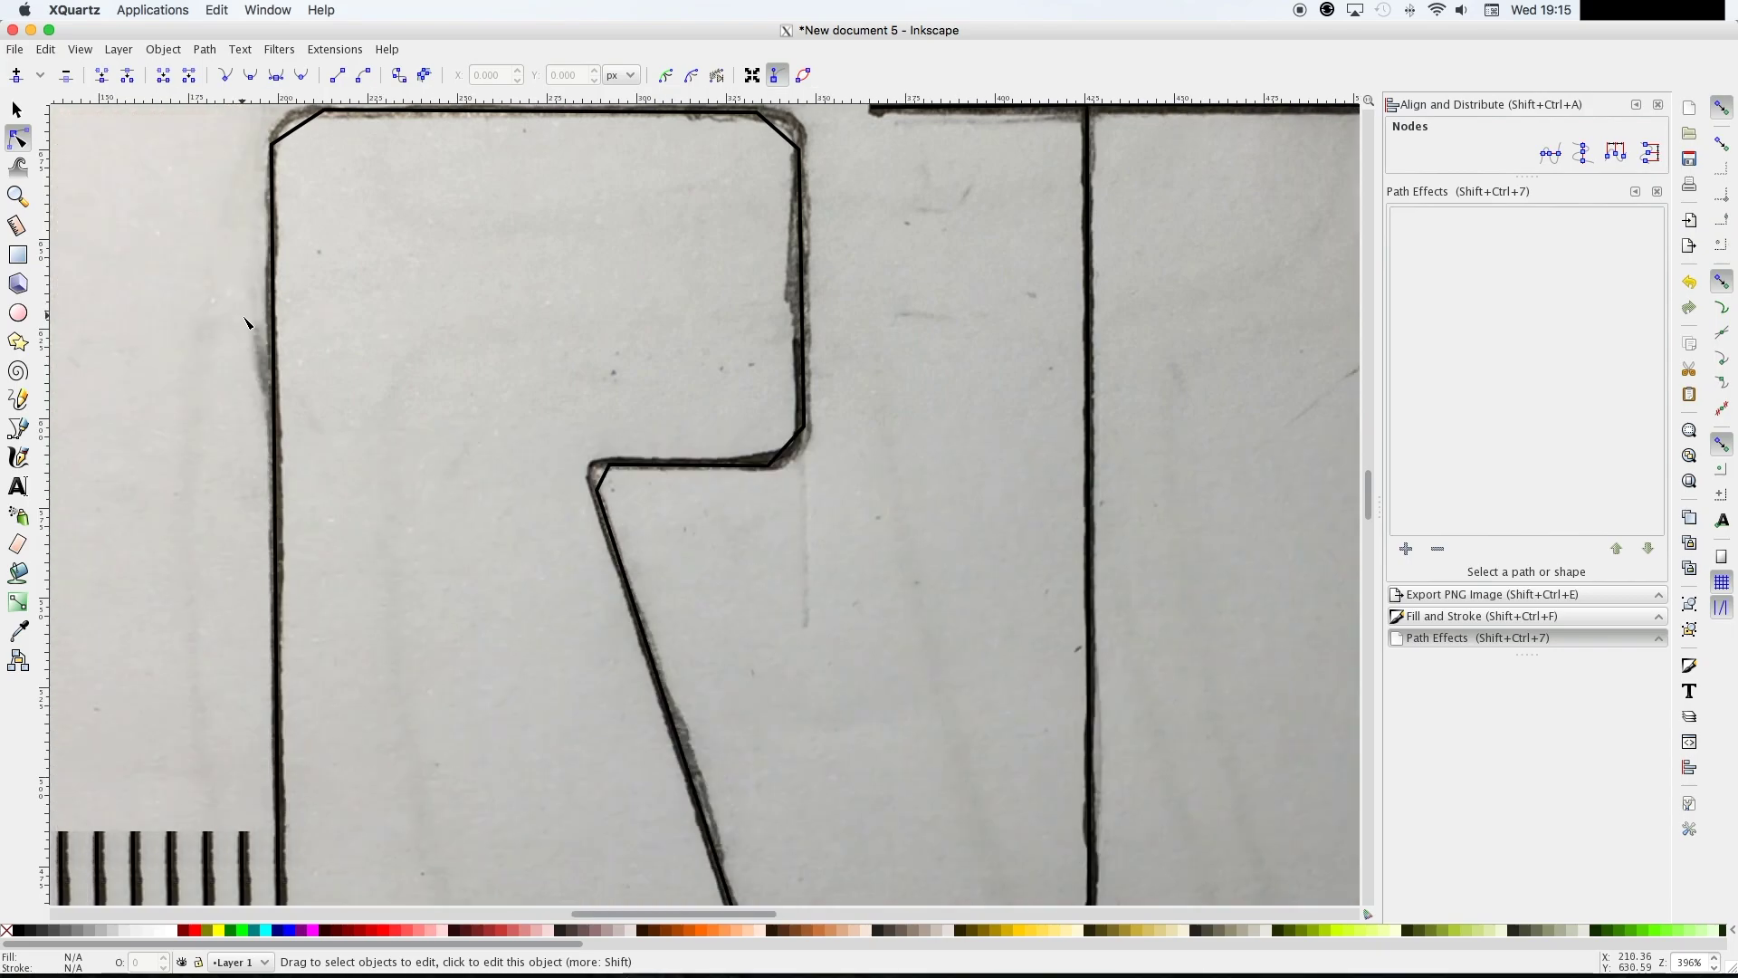
{"action": "scroll", "coordinate": [246, 323], "scroll_direction": "up", "scroll_amount": 8}
{"action": "left_click", "coordinate": [305, 419]}
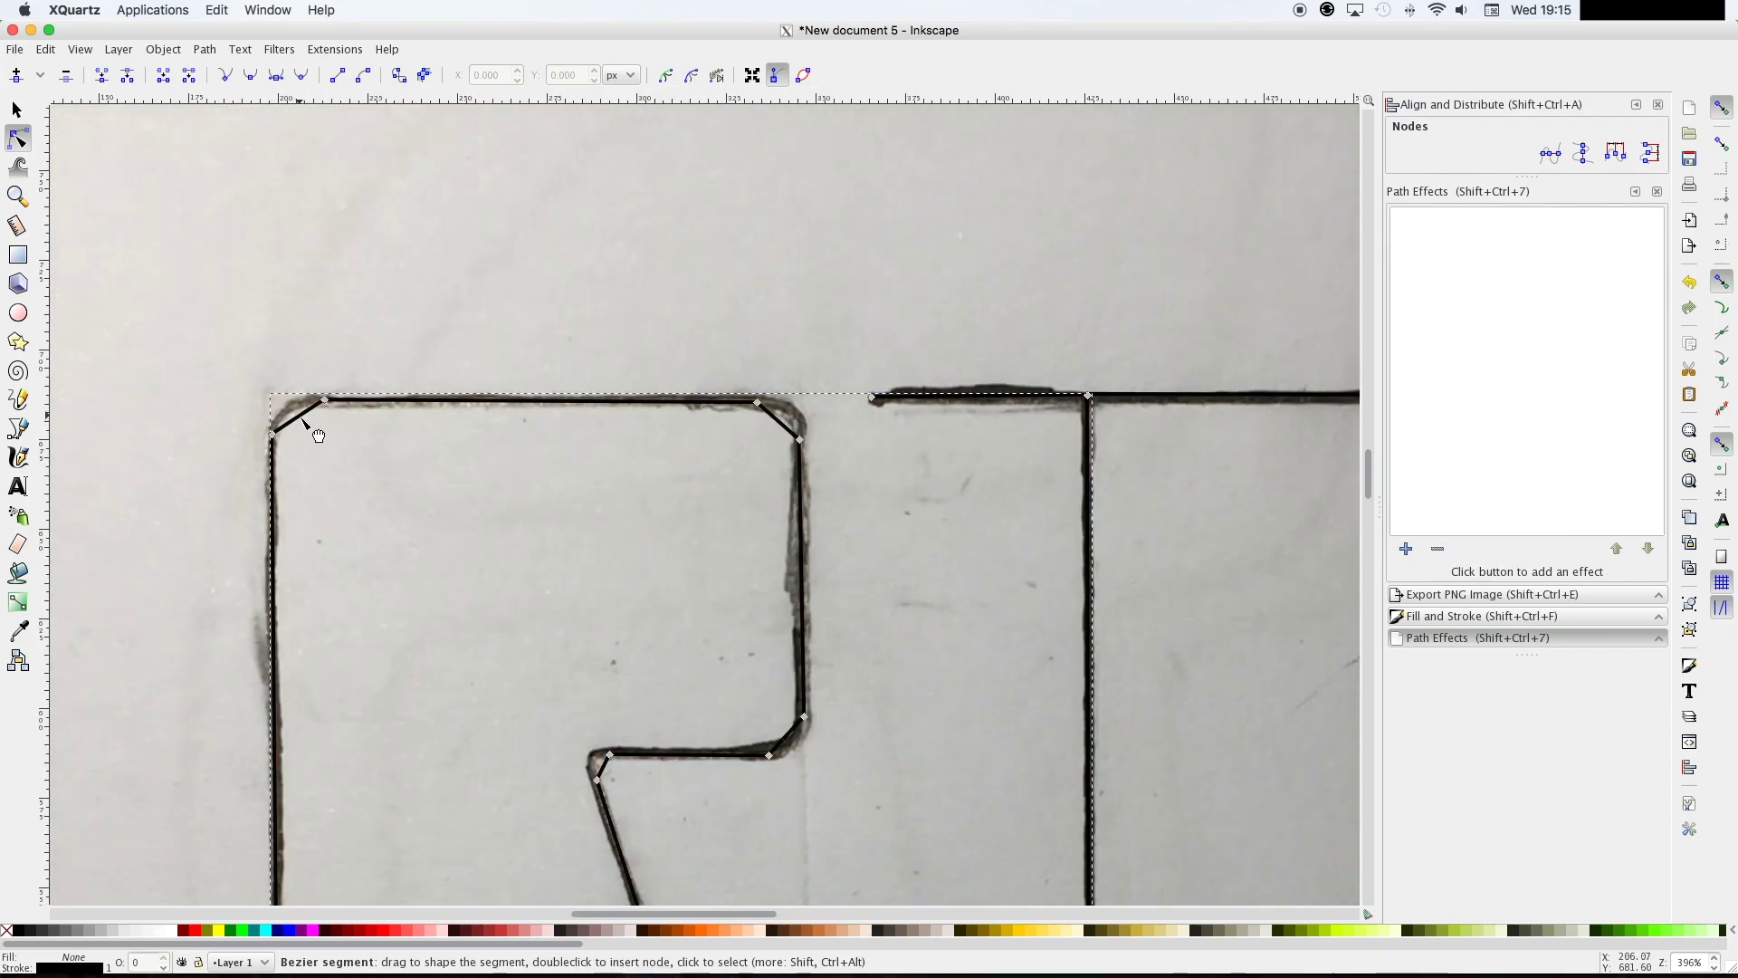
{"action": "left_click_drag", "start_coordinate": [300, 418], "coordinate": [293, 412]}
{"action": "left_click_drag", "start_coordinate": [794, 440], "coordinate": [805, 435]}
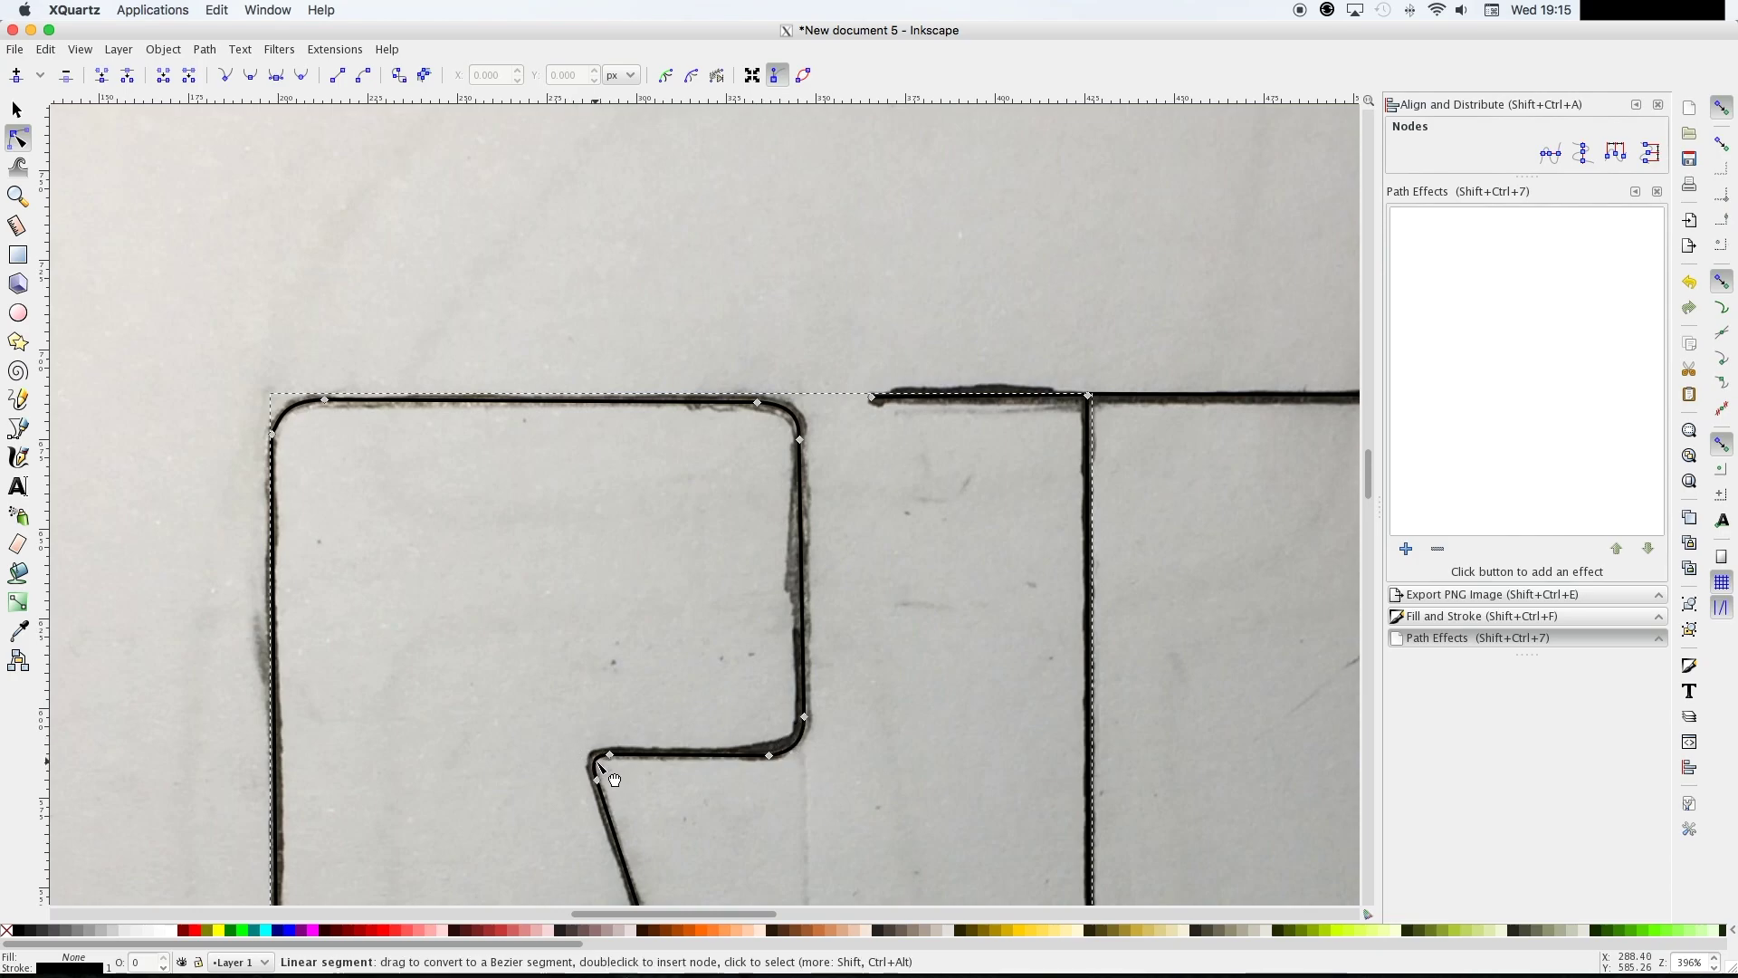
Delete the sketch photo from behind the traced lettering
{"action": "key", "text": "5"}
{"action": "left_click", "coordinate": [17, 110]}
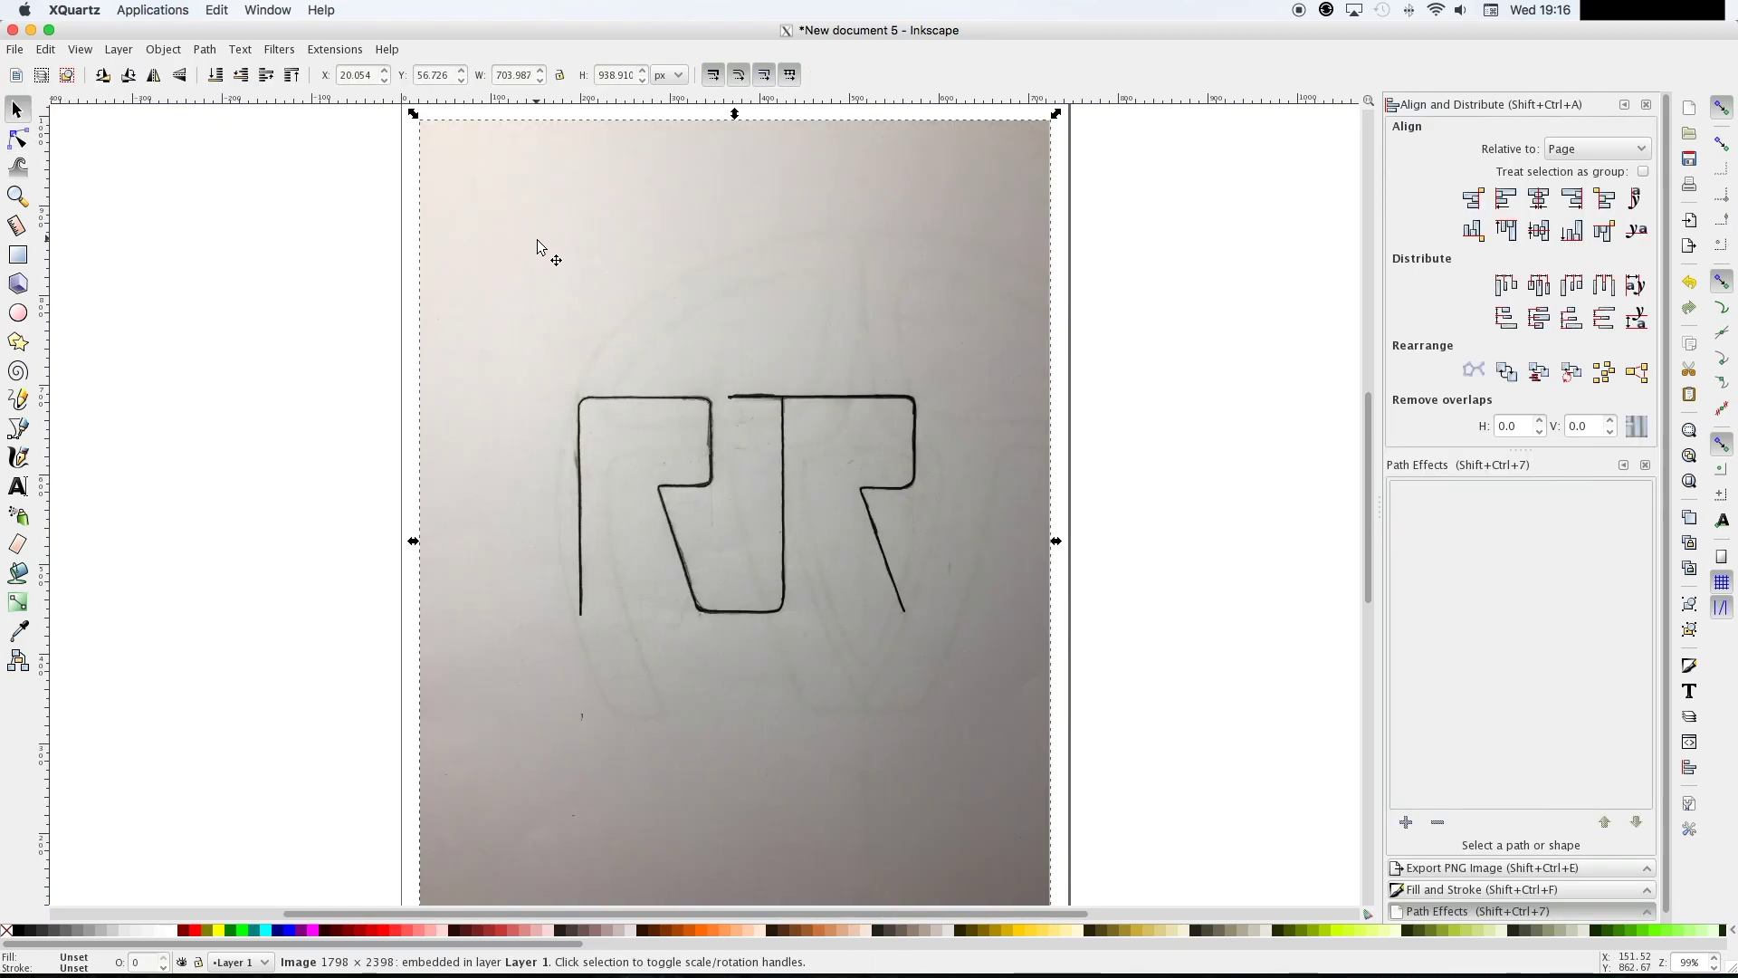
{"action": "key", "text": "Delete"}
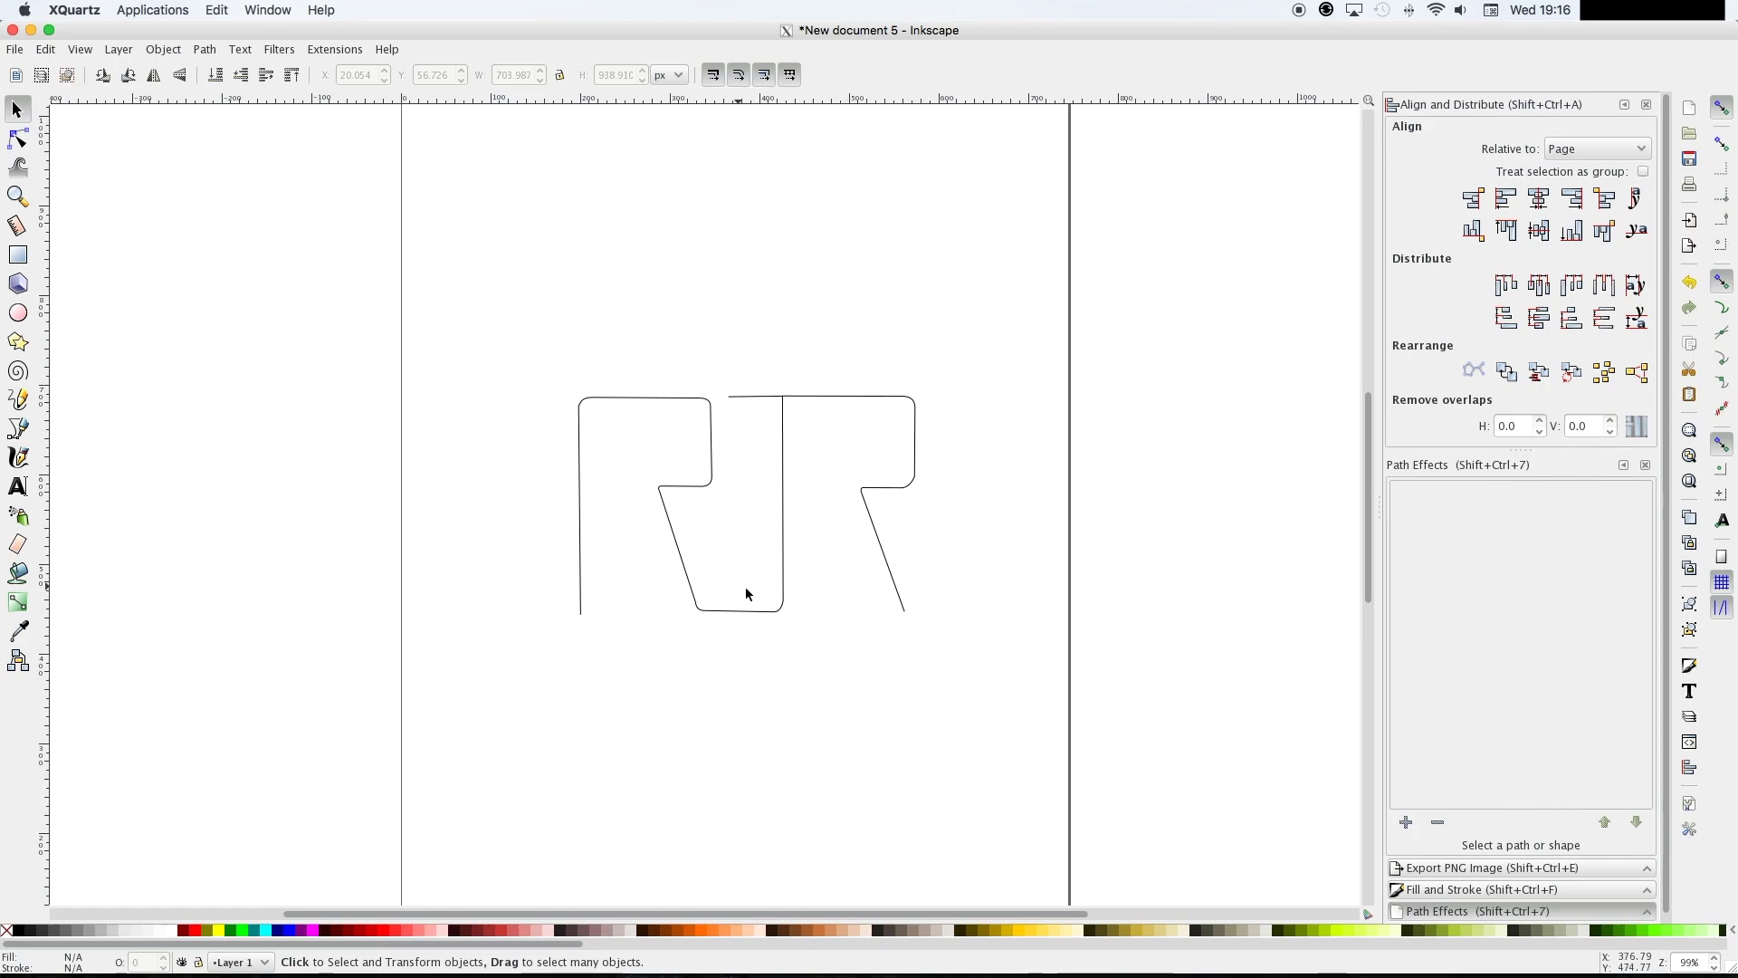
Draw a Bezier path over the middle letter, from its bottom hook up the stem and out to the free end of its crossbar
{"action": "left_click", "coordinate": [18, 427]}
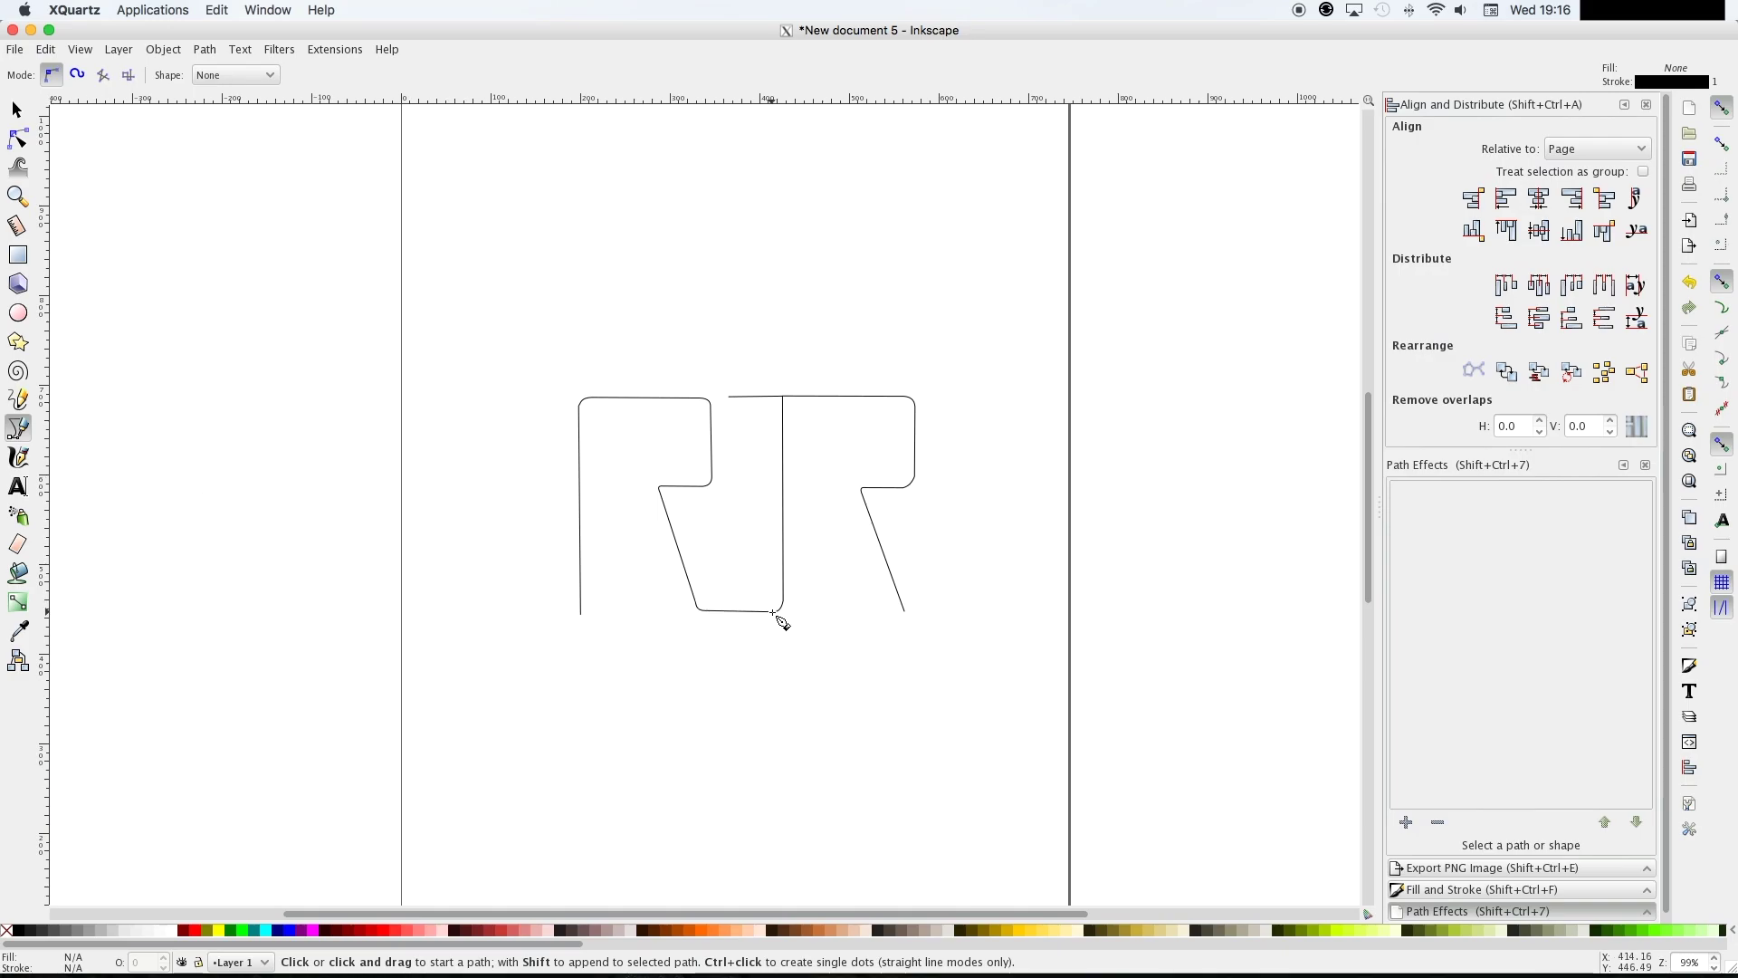
{"action": "key", "text": "plus"}
{"action": "key", "text": "plus"}
{"action": "key", "text": "plus"}
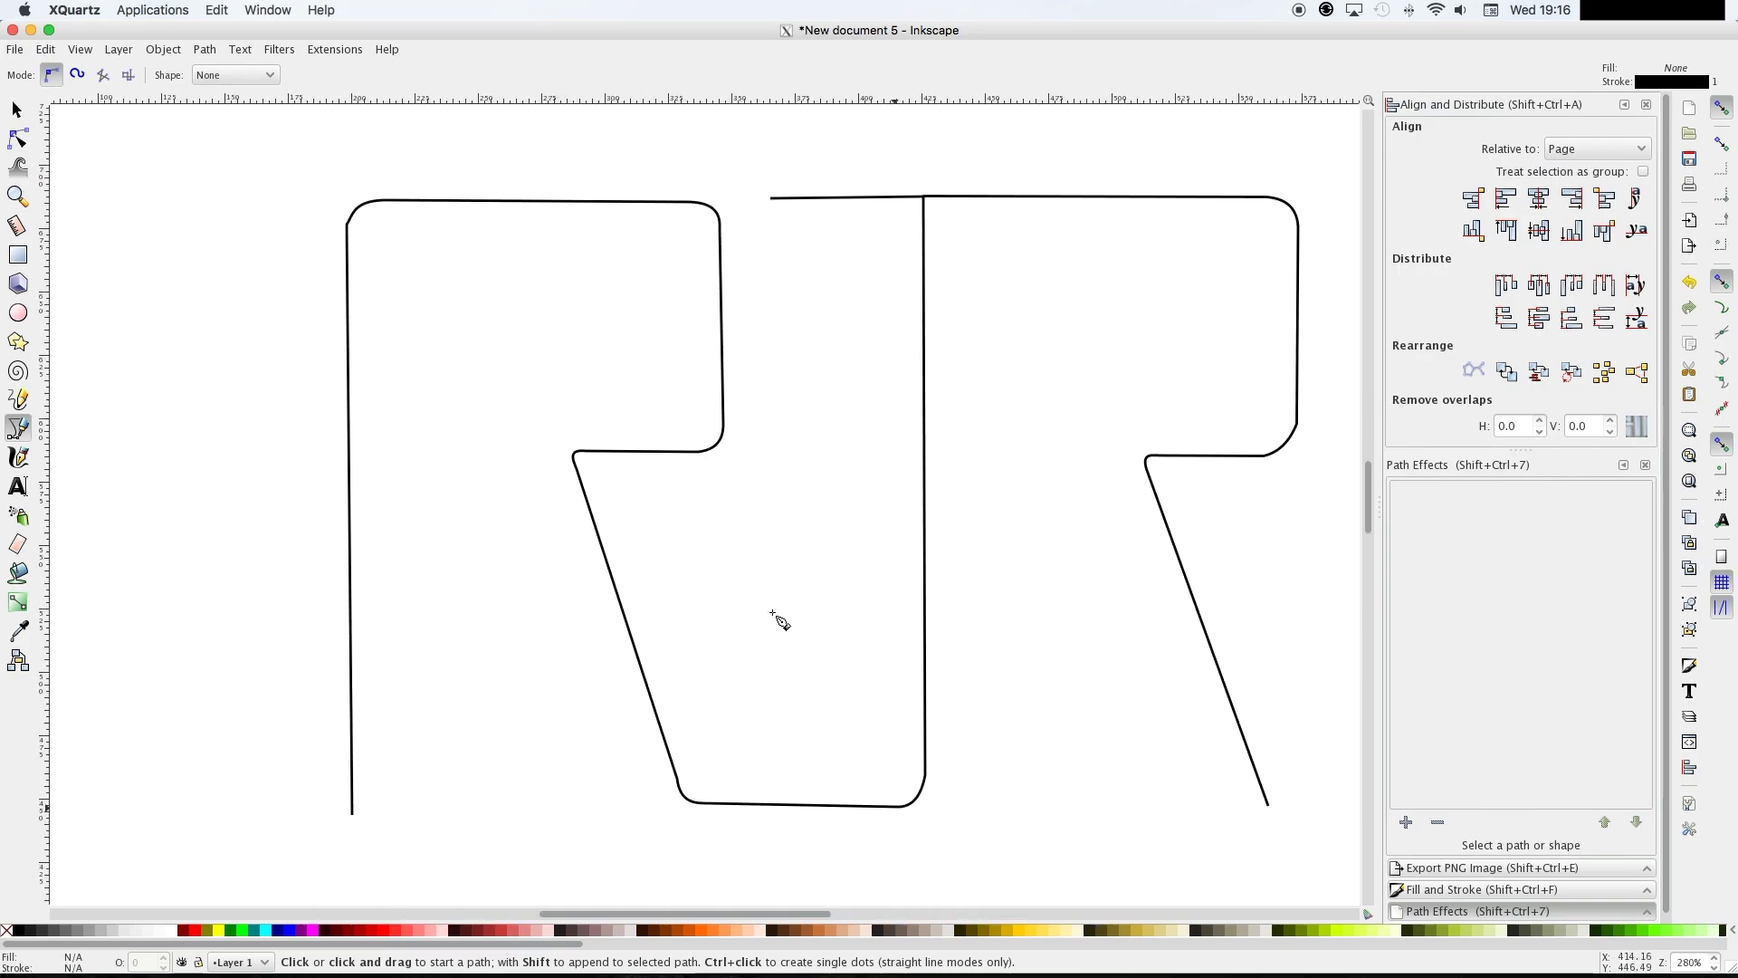
{"action": "scroll", "coordinate": [779, 619], "scroll_direction": "right", "scroll_amount": 2}
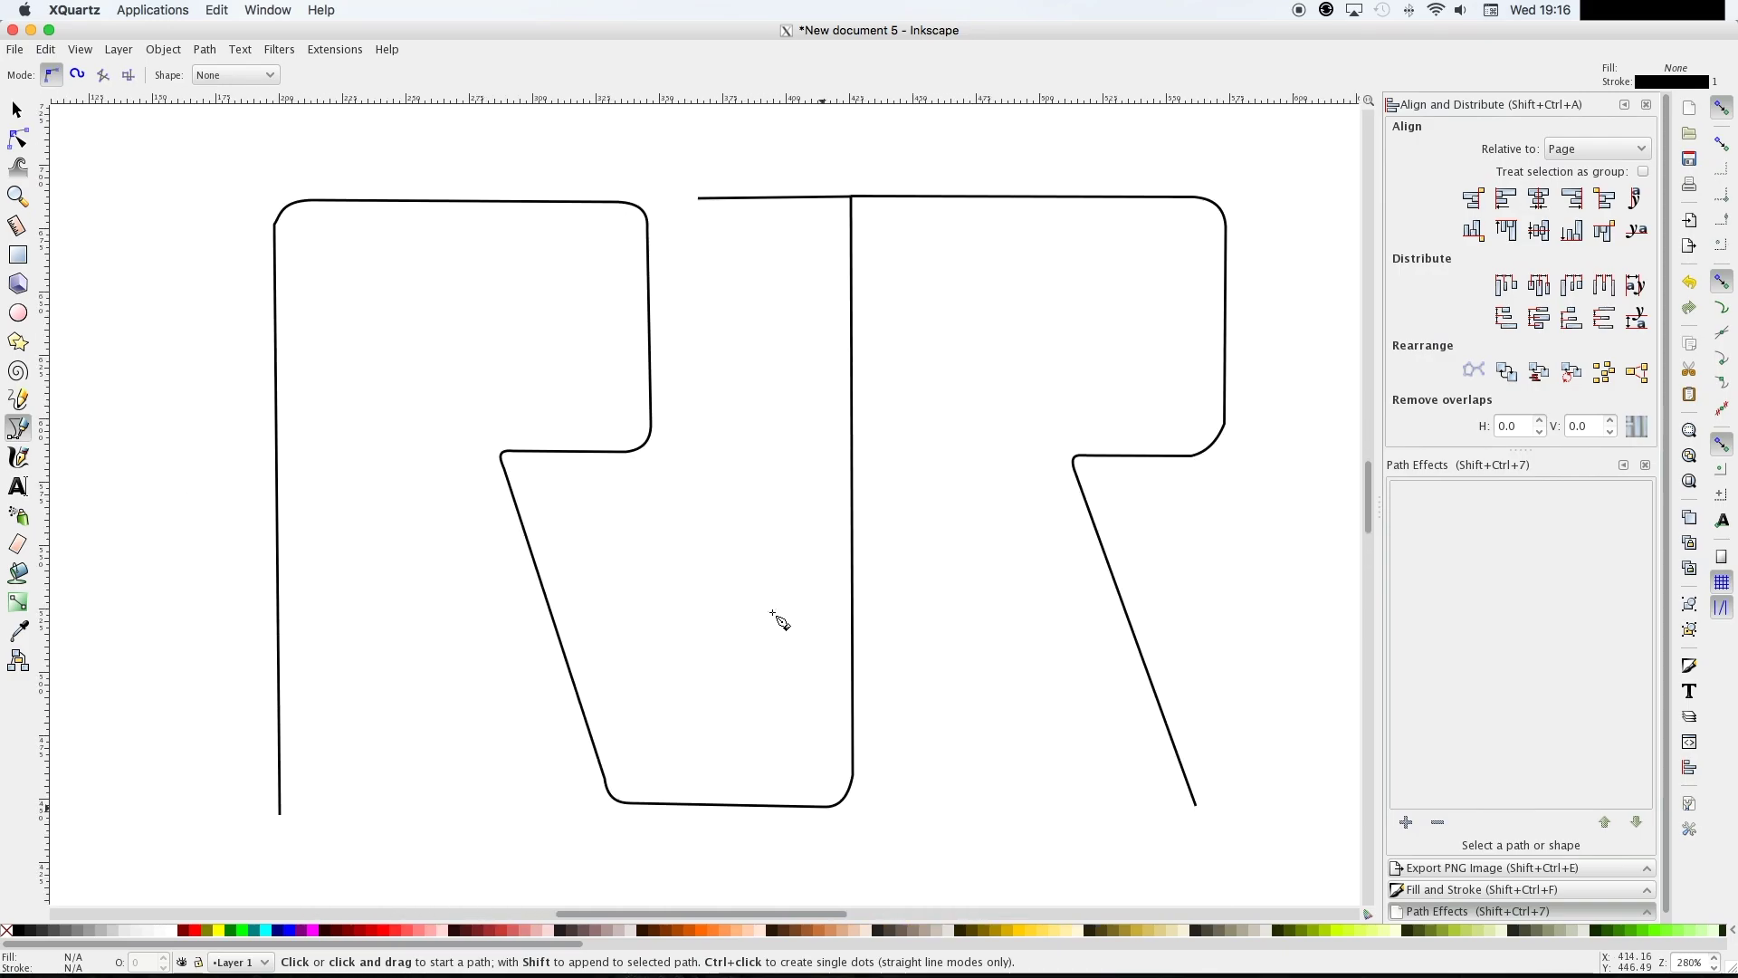
{"action": "left_click", "coordinate": [826, 808]}
{"action": "scroll", "coordinate": [833, 815], "scroll_direction": "up", "scroll_amount": 3}
{"action": "scroll", "coordinate": [880, 616], "scroll_direction": "up", "scroll_amount": 10}
{"action": "left_click", "coordinate": [867, 465]}
{"action": "double_click", "coordinate": [435, 466]}
Adjust the end node of the new path's crossbar so that the bar runs level with the top of the stem
{"action": "key", "text": "n"}
{"action": "left_click_drag", "start_coordinate": [439, 460], "coordinate": [441, 466]}
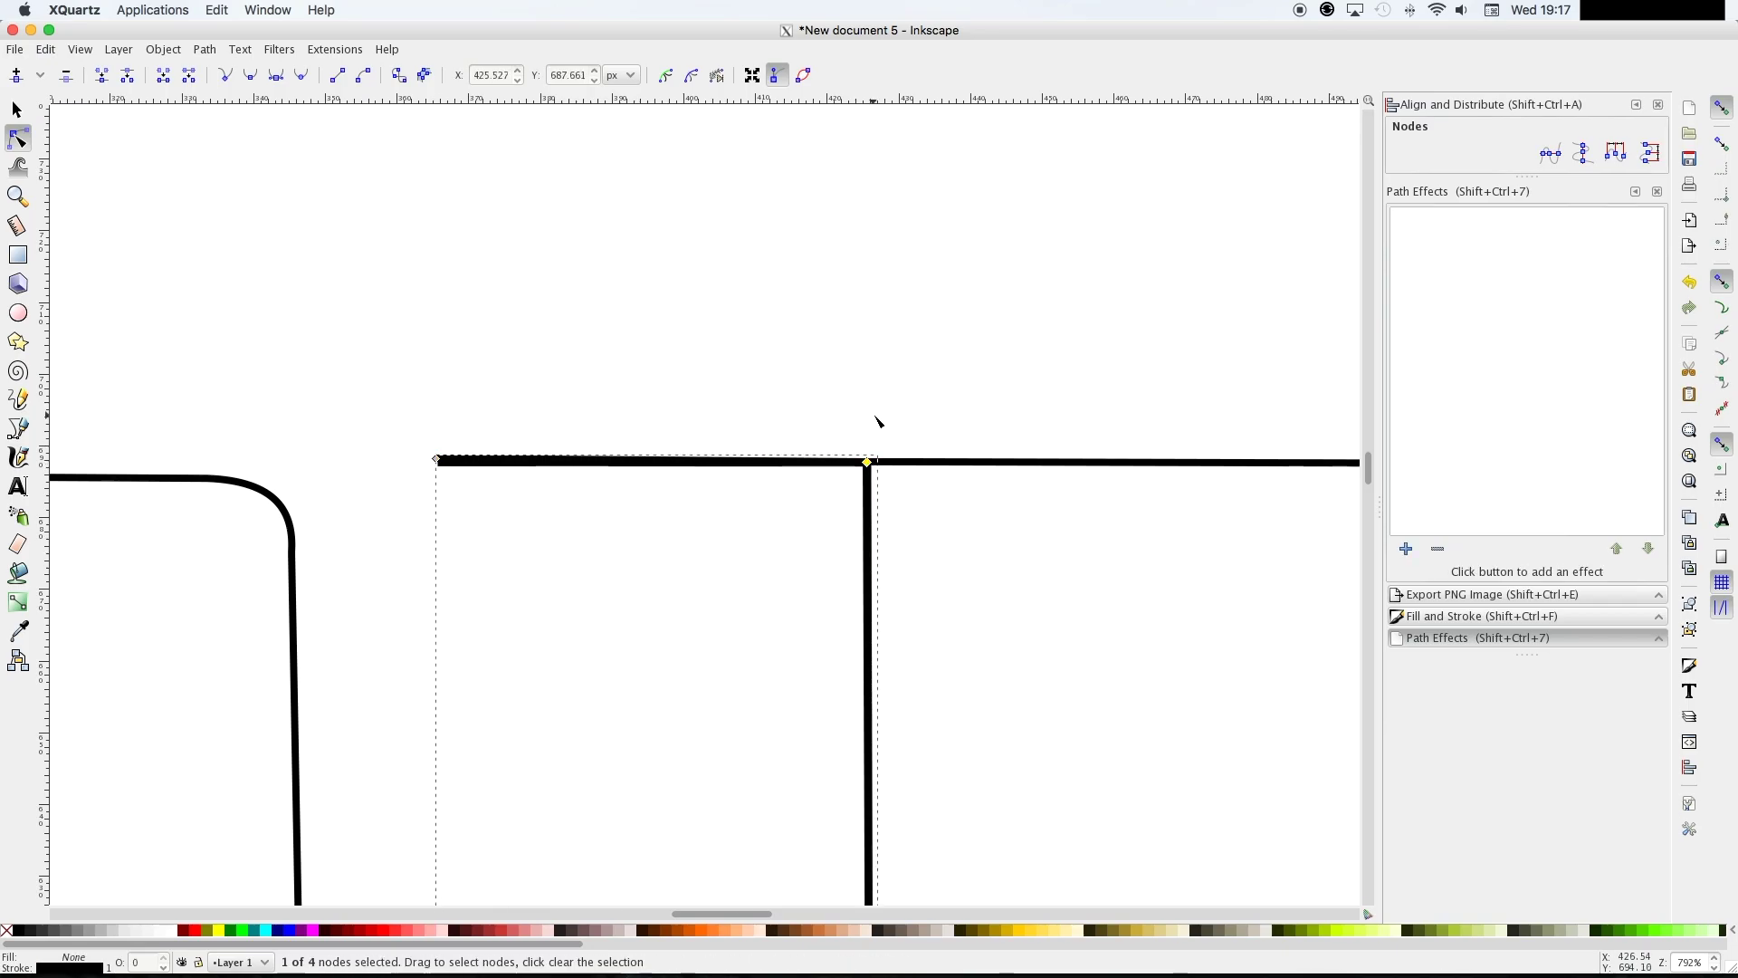
{"action": "key", "text": "plus"}
{"action": "key", "text": "plus"}
{"action": "left_click_drag", "start_coordinate": [172, 418], "coordinate": [171, 421]}
{"action": "left_click", "coordinate": [439, 321]}
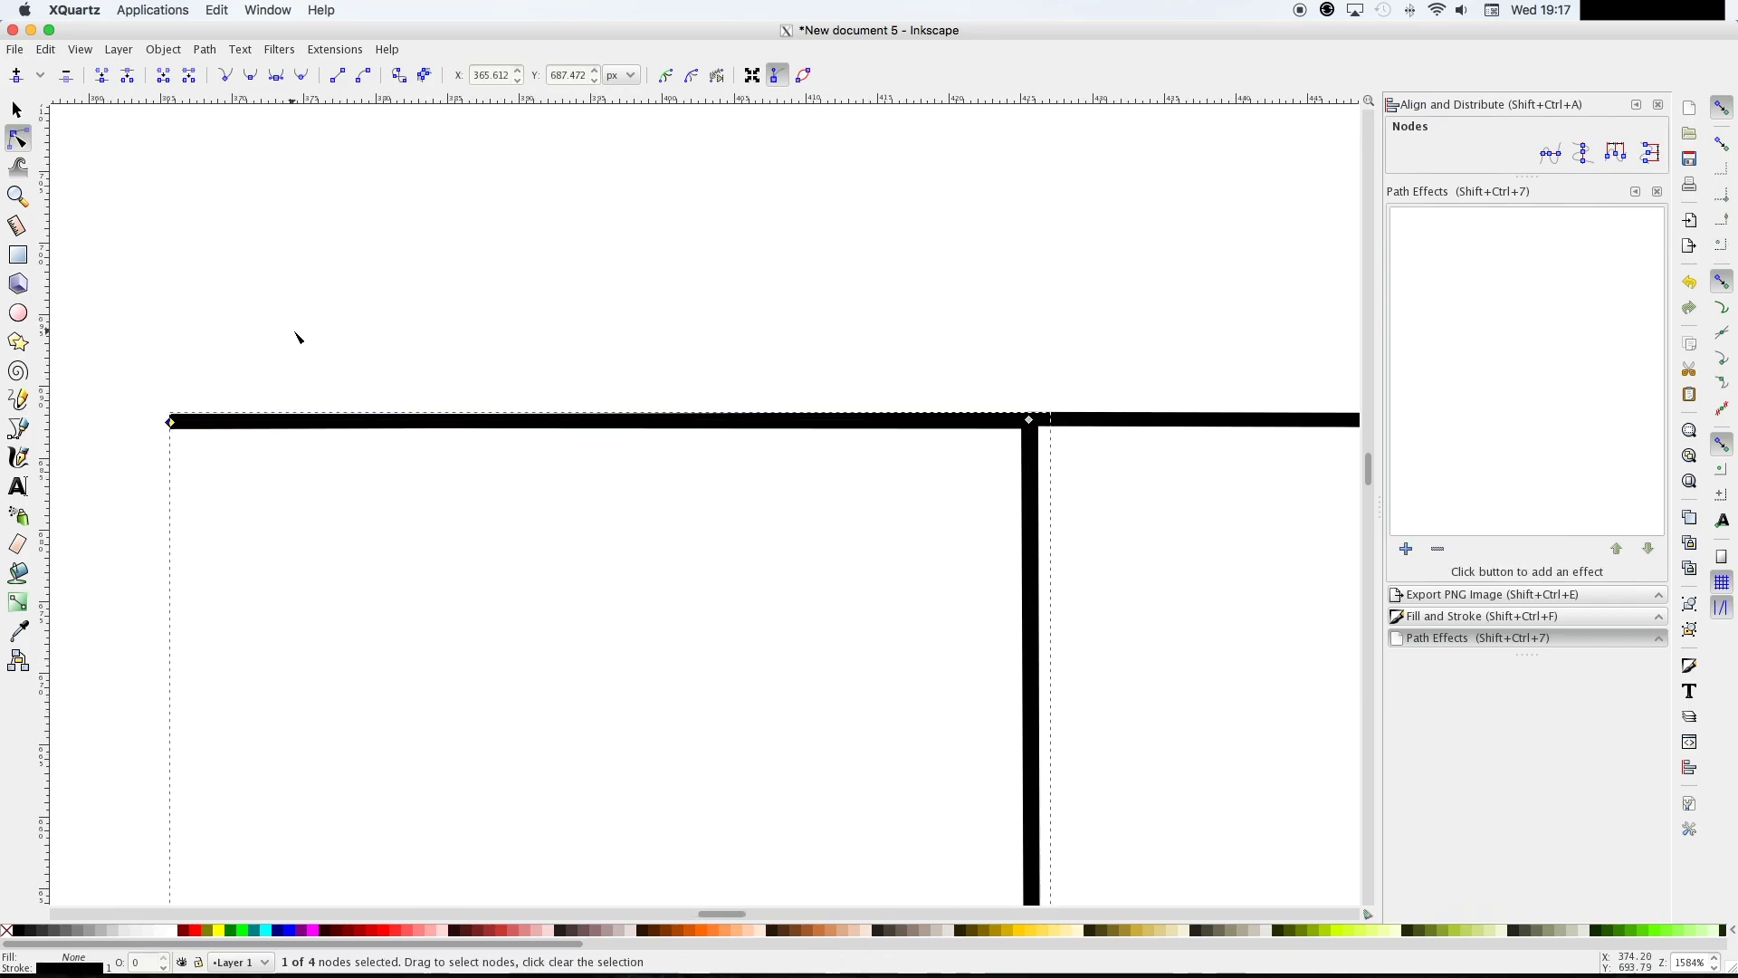
Draw a straight path about 60 px long from the top of the middle stem over the second R's upper edge
{"action": "key", "text": "b"}
{"action": "left_click", "coordinate": [171, 435]}
{"action": "double_click", "coordinate": [1079, 439]}
{"action": "key", "text": "n"}
{"action": "scroll", "coordinate": [807, 435], "scroll_direction": "right", "scroll_amount": 10}
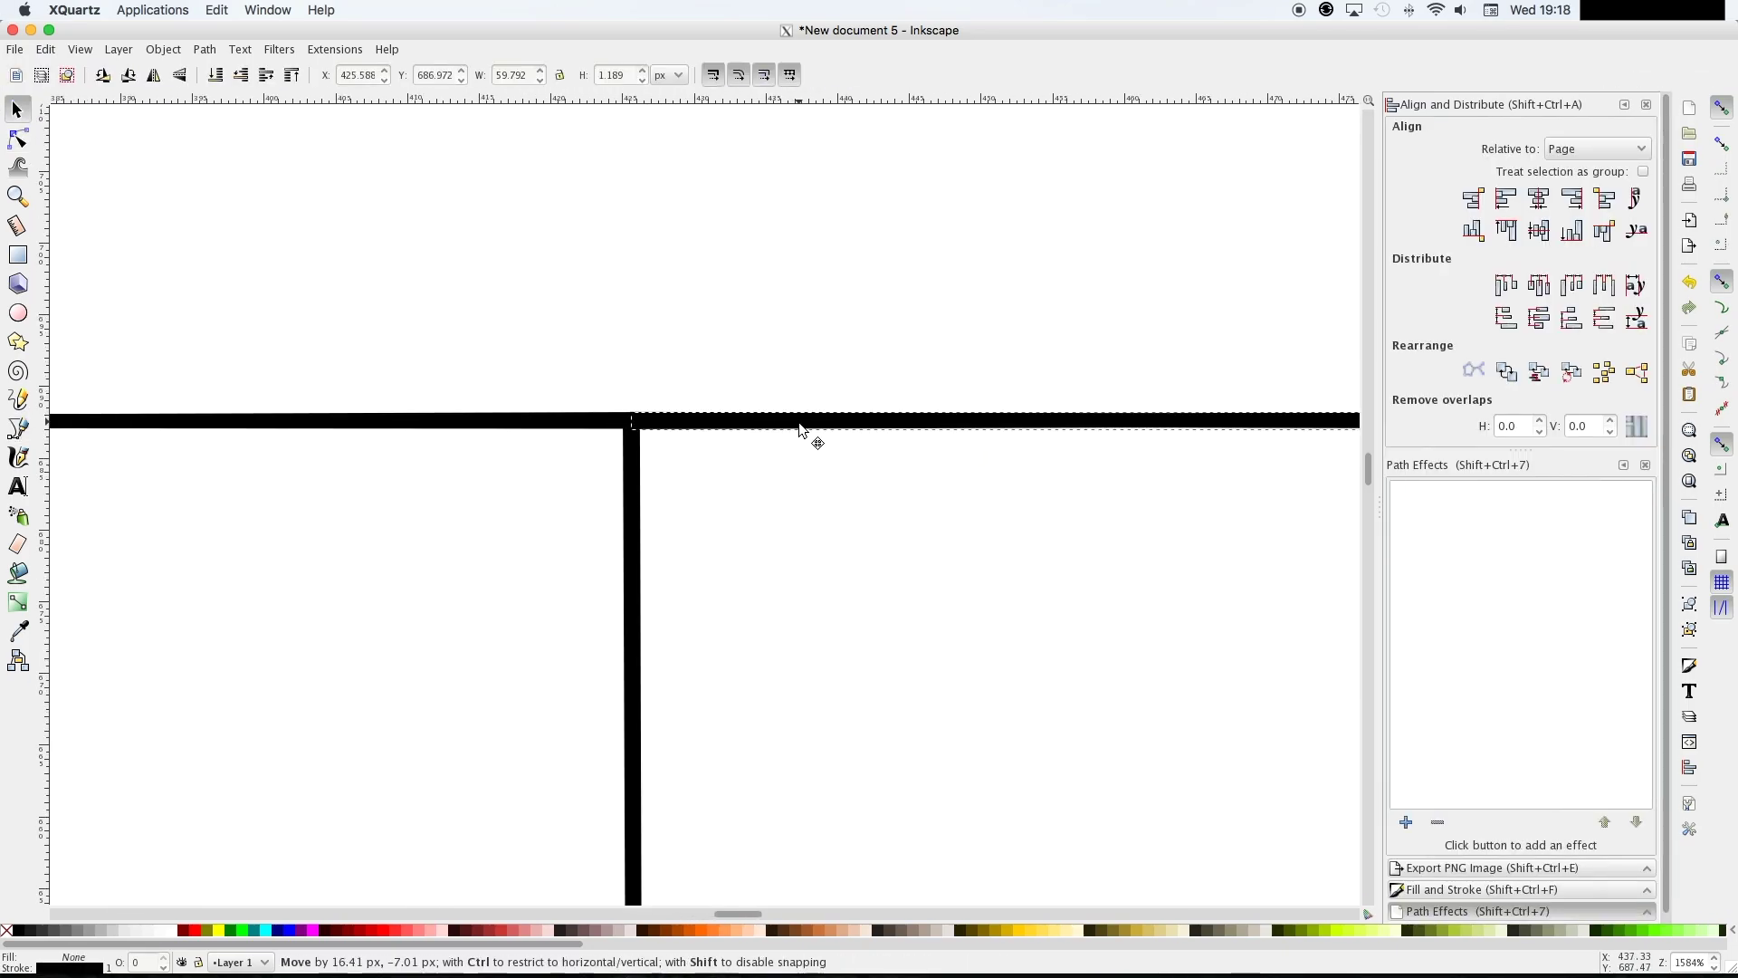
{"action": "key", "text": "s"}
{"action": "key", "text": "minus"}
{"action": "key", "text": "minus"}
{"action": "key", "text": "minus"}
{"action": "left_click", "coordinate": [715, 393]}
{"action": "key", "text": "Escape"}
Set the stroke colour of the middle letter's two paths to olive with red 164, green 155 and blue 47
{"action": "key", "text": "shift+ctrl+e"}
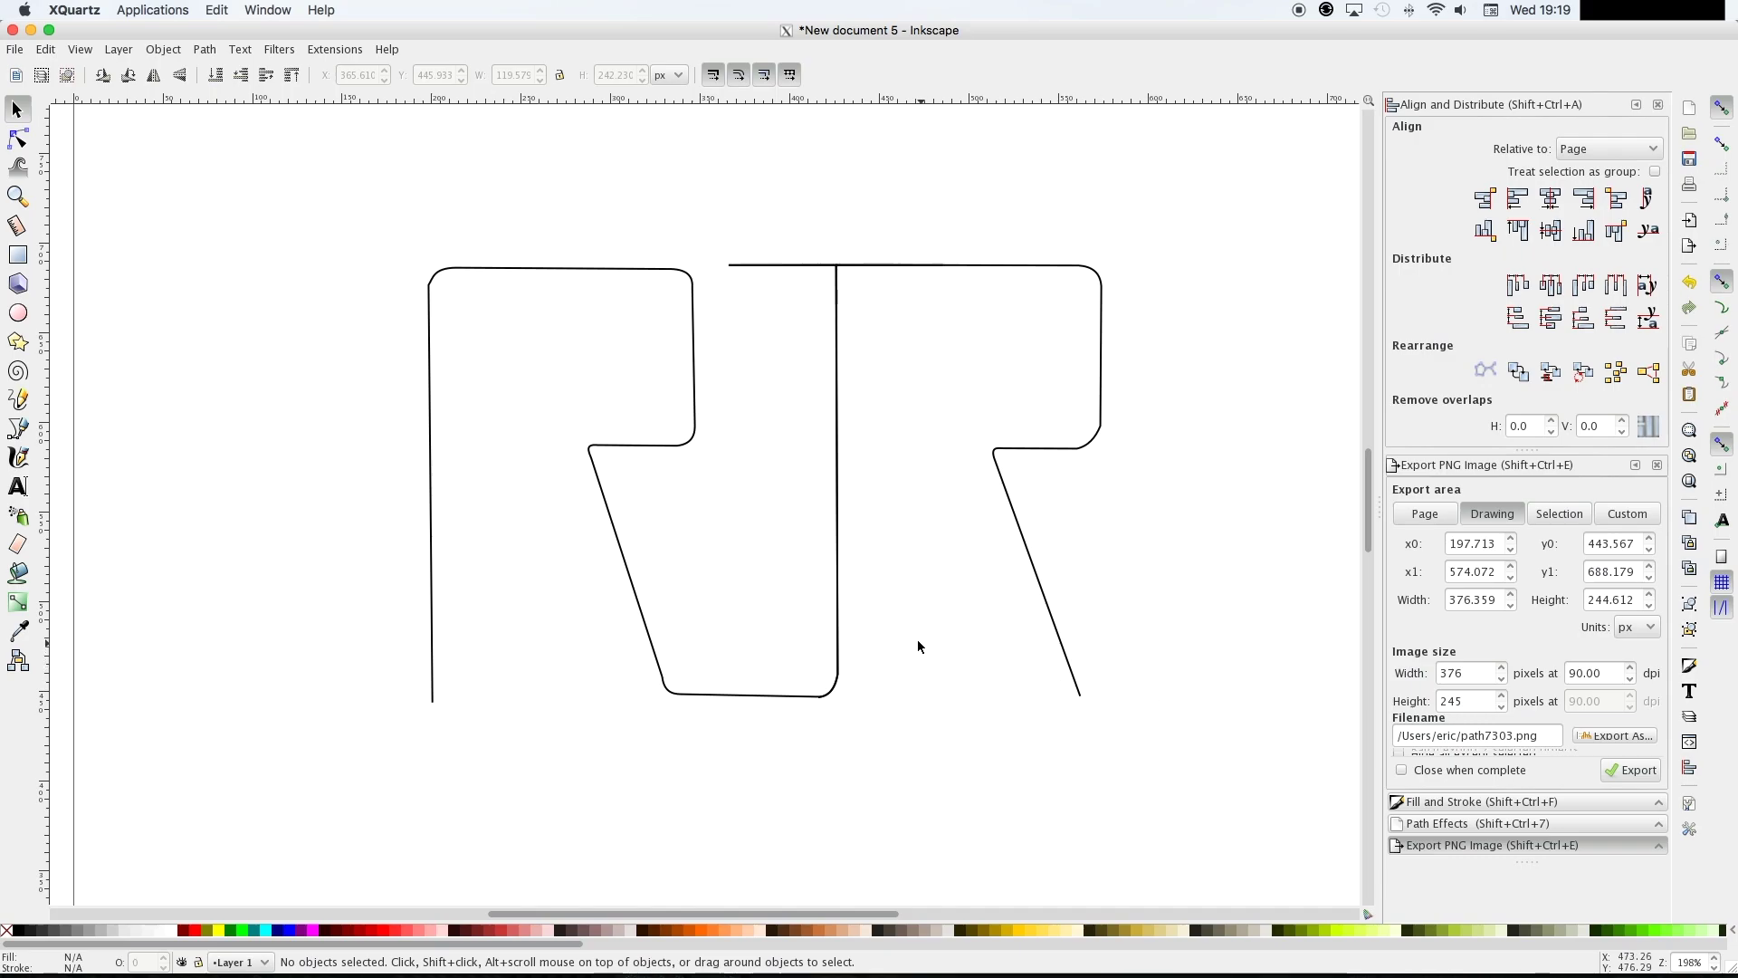
{"action": "left_click", "coordinate": [837, 437]}
{"action": "left_click", "coordinate": [898, 270], "text": "shift"}
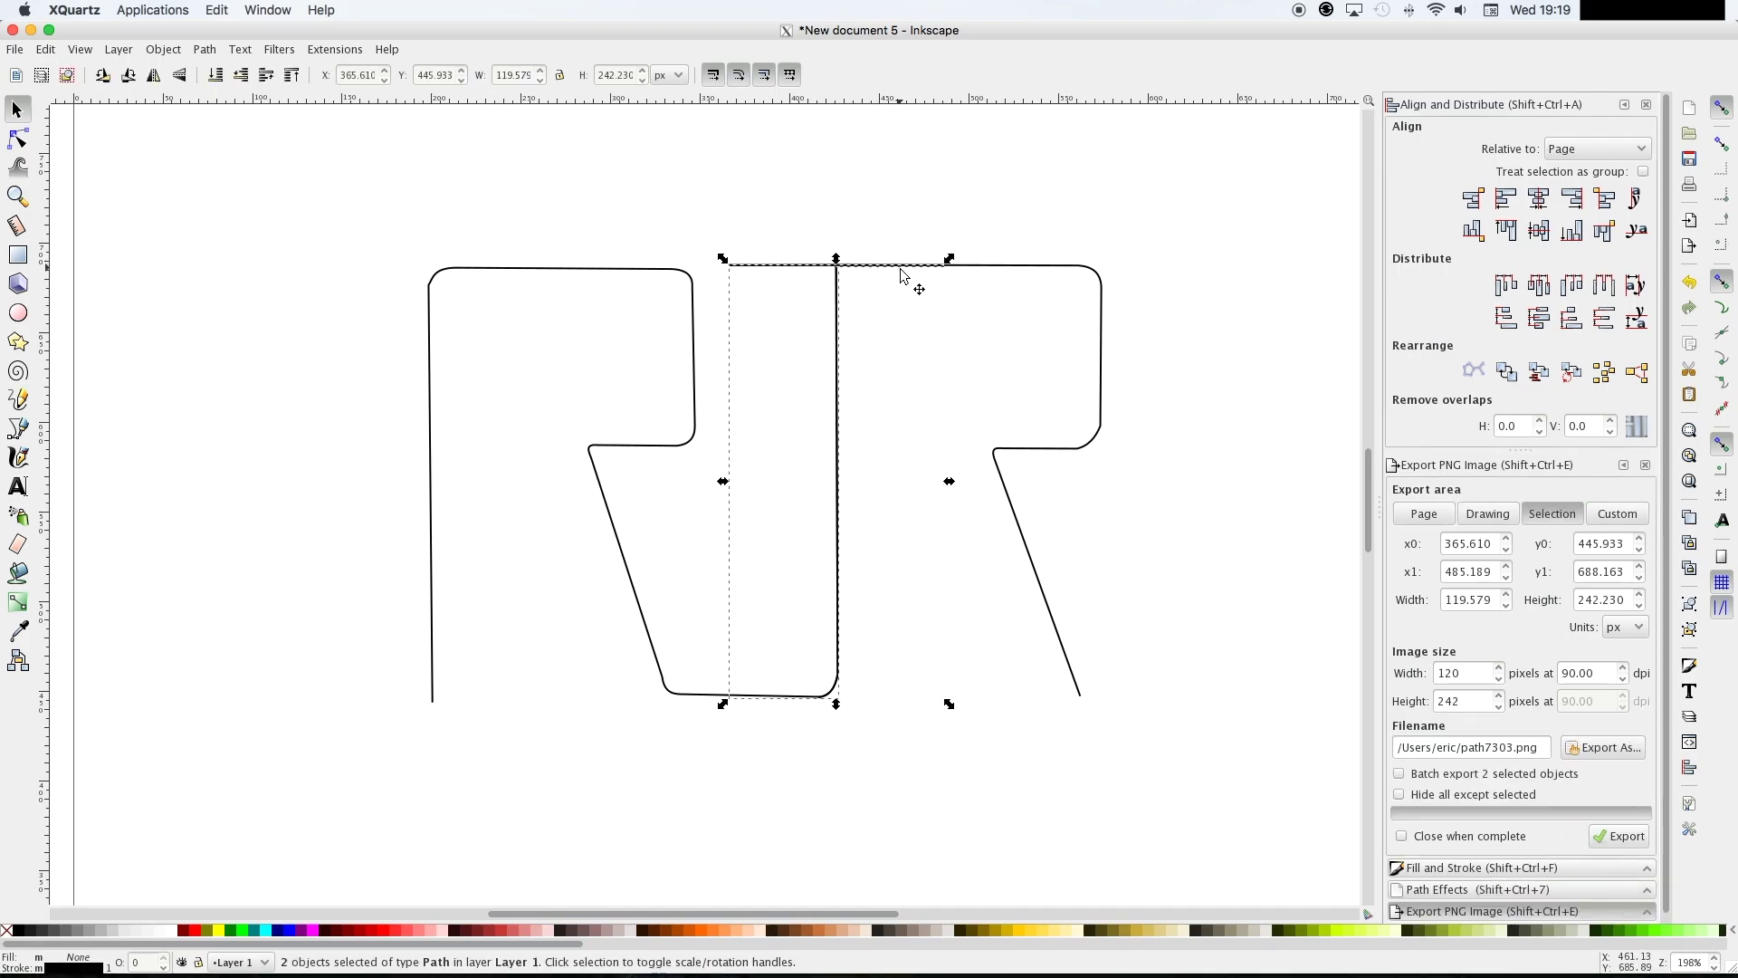
{"action": "left_click", "coordinate": [1450, 871]}
{"action": "left_click", "coordinate": [1467, 494]}
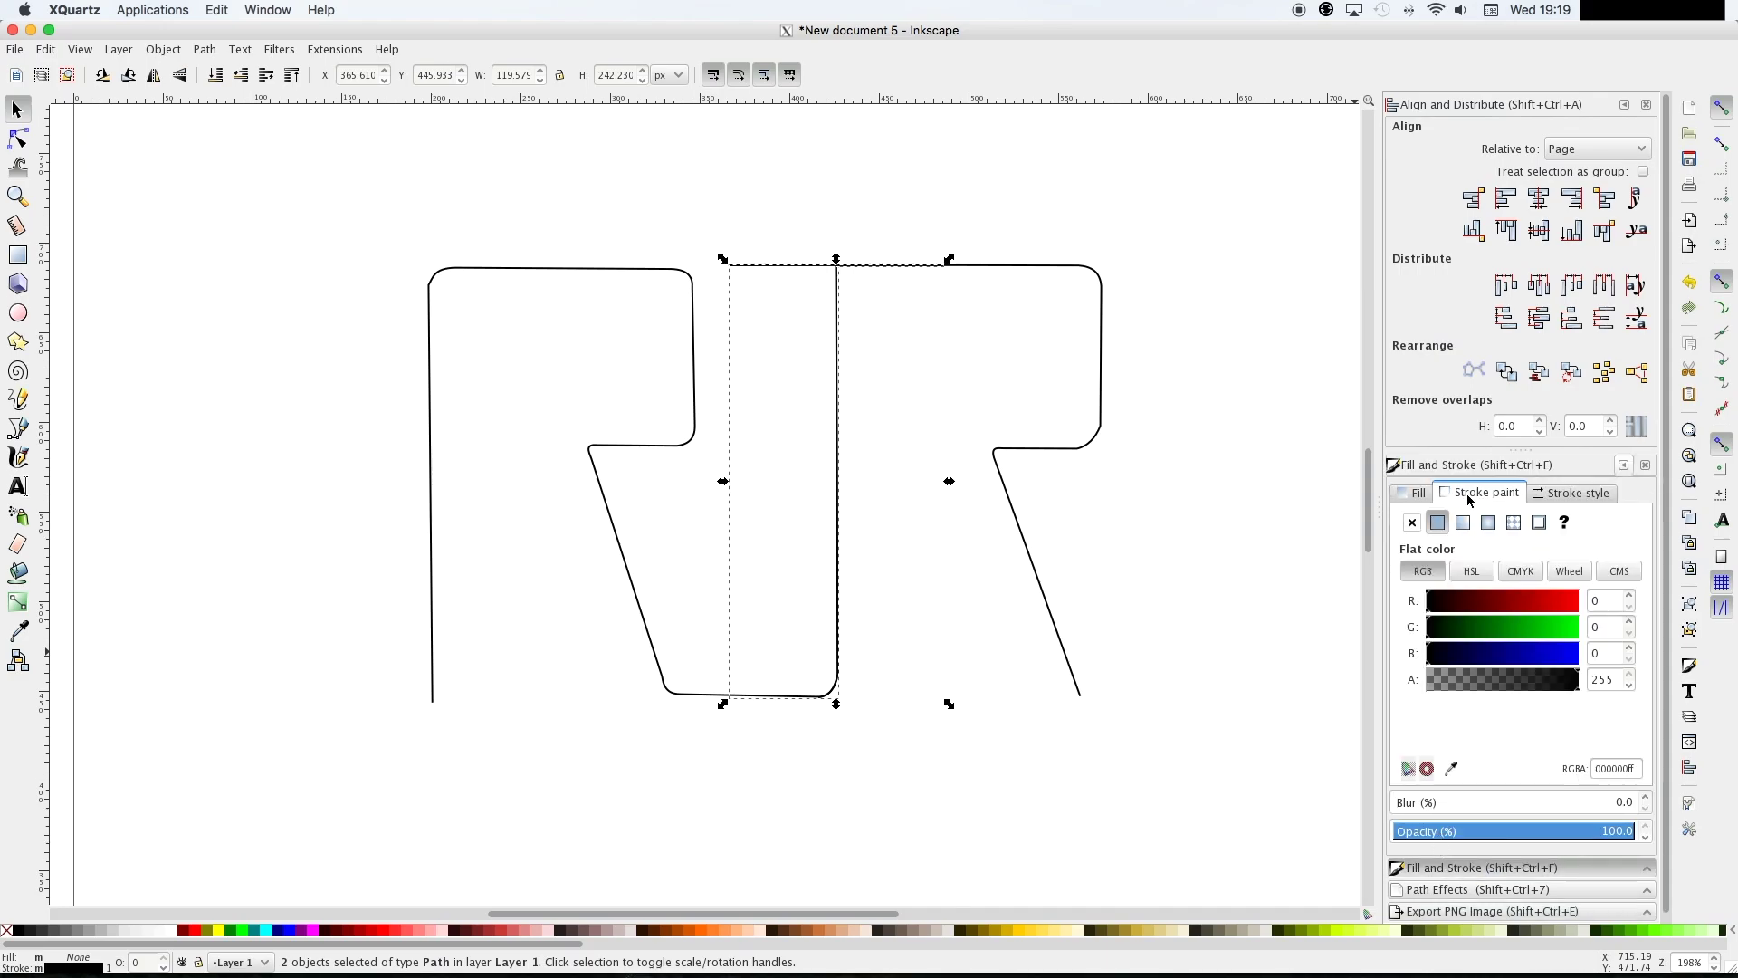
{"action": "mouse_move", "coordinate": [1477, 607]}
{"action": "left_mouse_down"}
{"action": "mouse_move", "coordinate": [1575, 608]}
{"action": "mouse_move", "coordinate": [1567, 632]}
{"action": "left_mouse_up"}
{"action": "left_click", "coordinate": [1558, 654]}
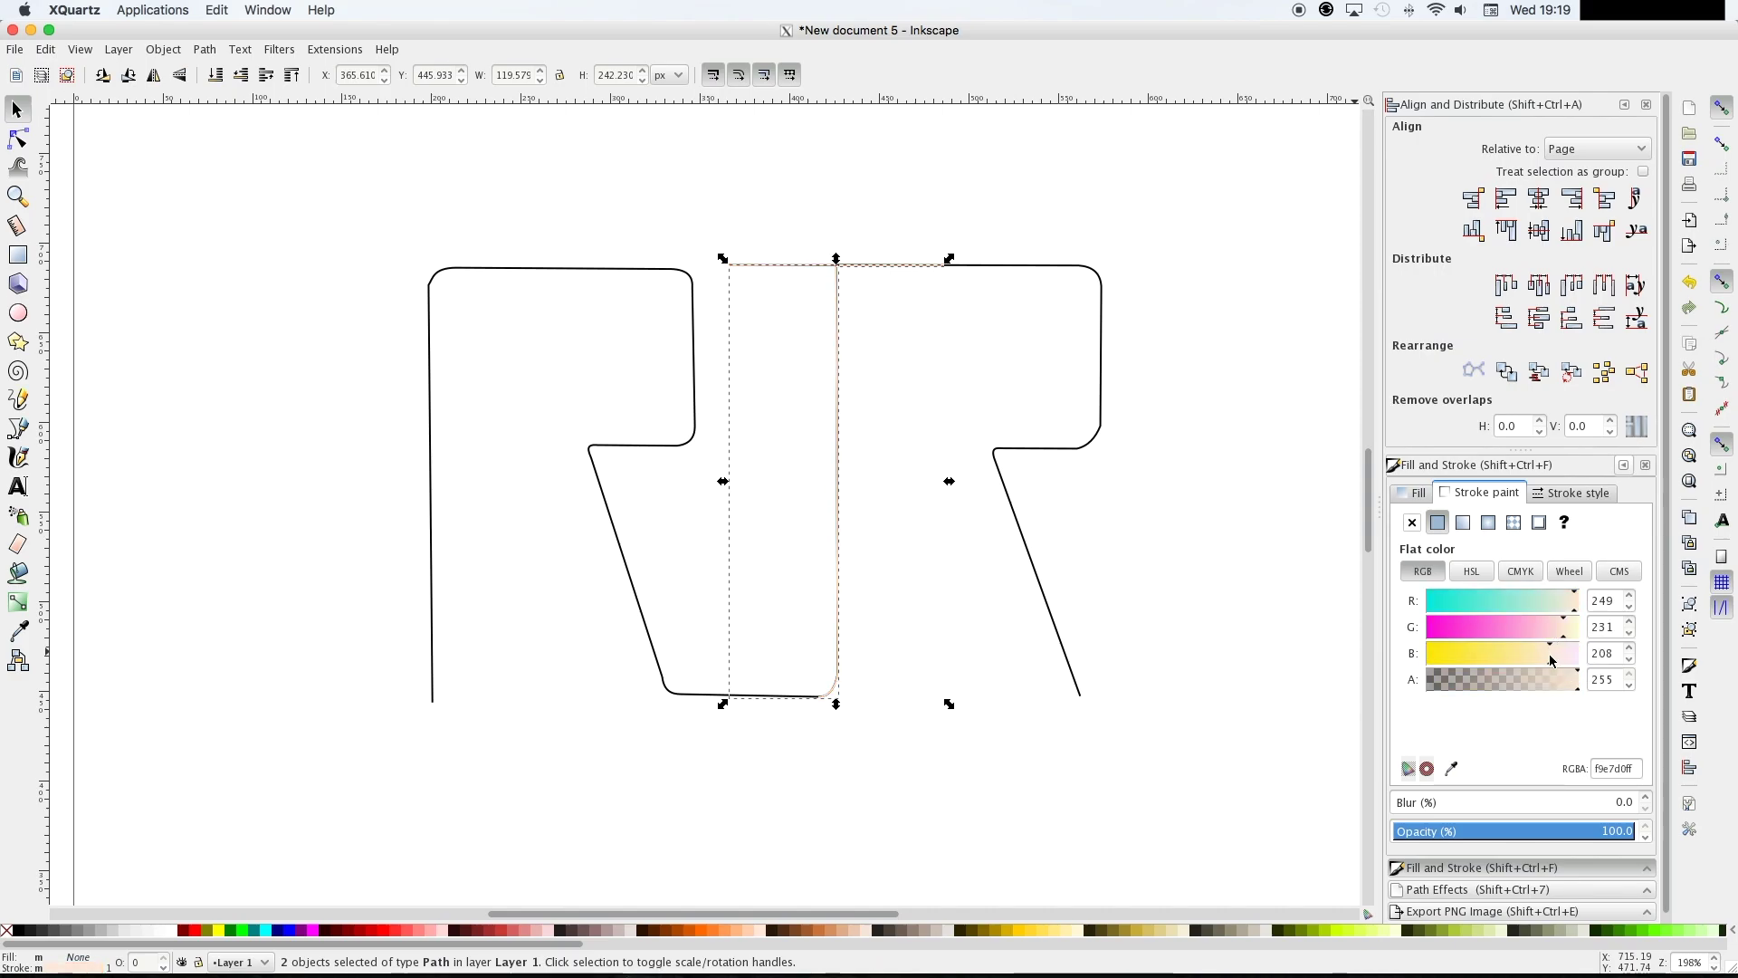
{"action": "mouse_move", "coordinate": [1456, 627]}
{"action": "left_mouse_down"}
{"action": "mouse_move", "coordinate": [1432, 626]}
{"action": "mouse_move", "coordinate": [1530, 626]}
{"action": "left_mouse_up"}
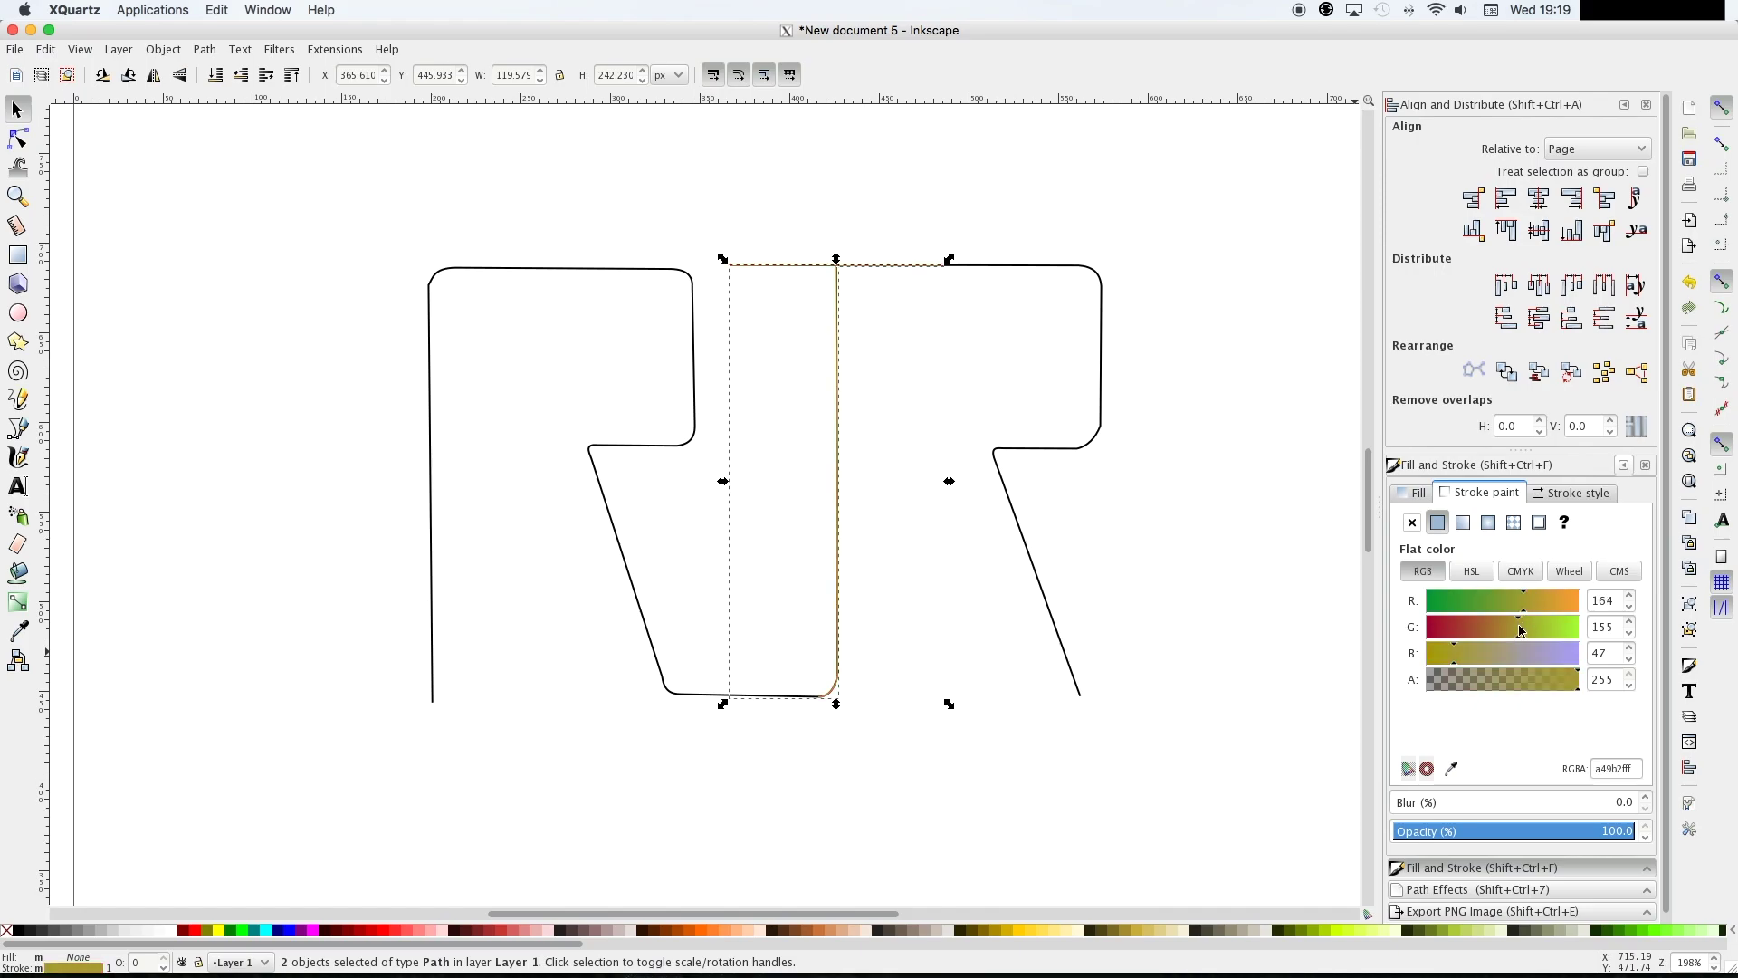
{"action": "left_click", "coordinate": [1287, 677]}
Set the stroke colour of the two R paths to teal with red 0, green 153 and blue 170
{"action": "left_click", "coordinate": [609, 280]}
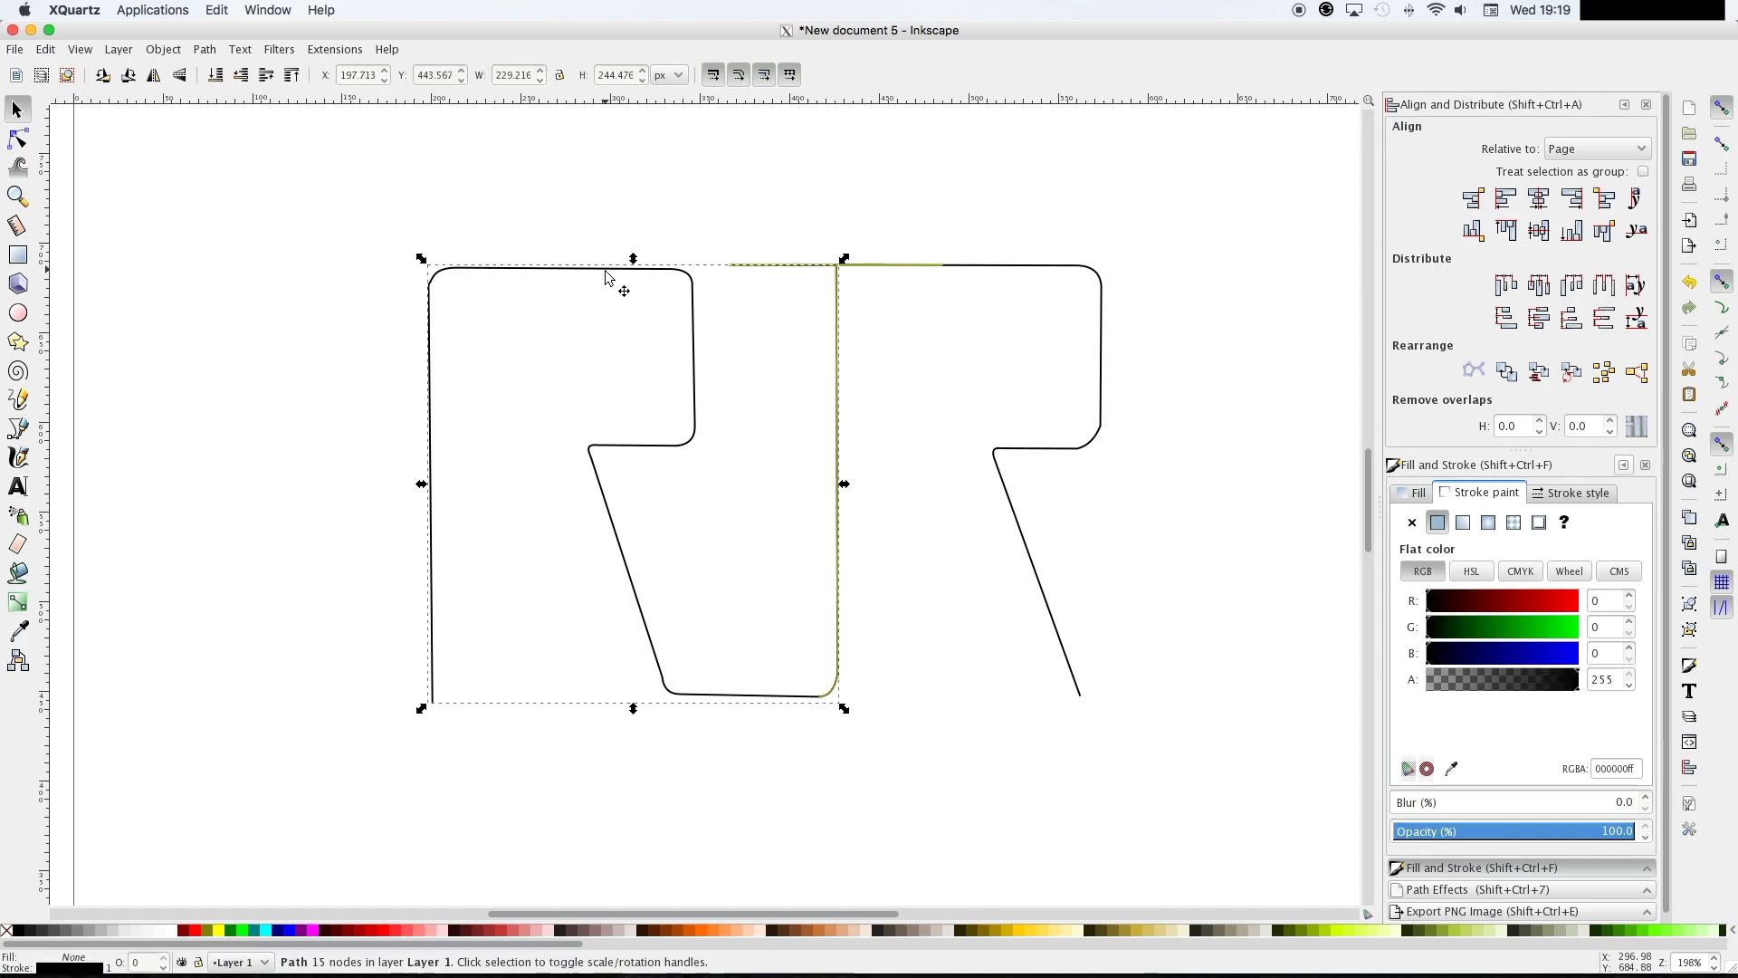
{"action": "left_click", "coordinate": [1082, 285], "text": "shift"}
{"action": "left_click", "coordinate": [1539, 654]}
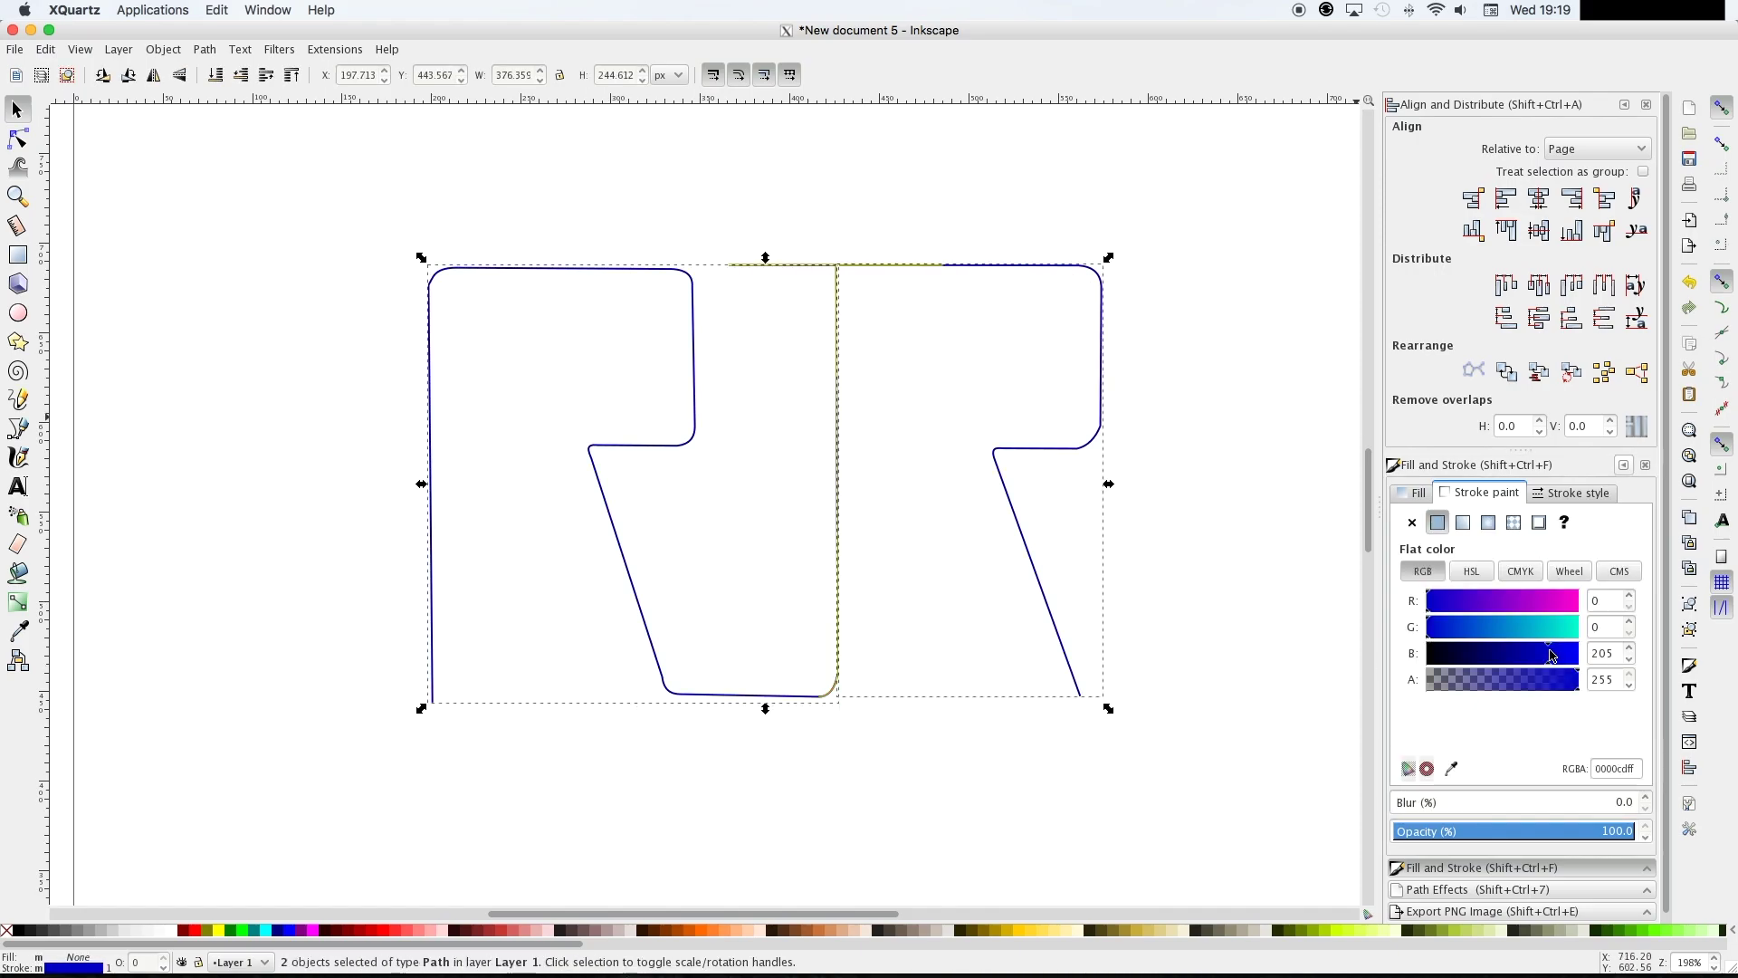
{"action": "left_click", "coordinate": [1524, 627]}
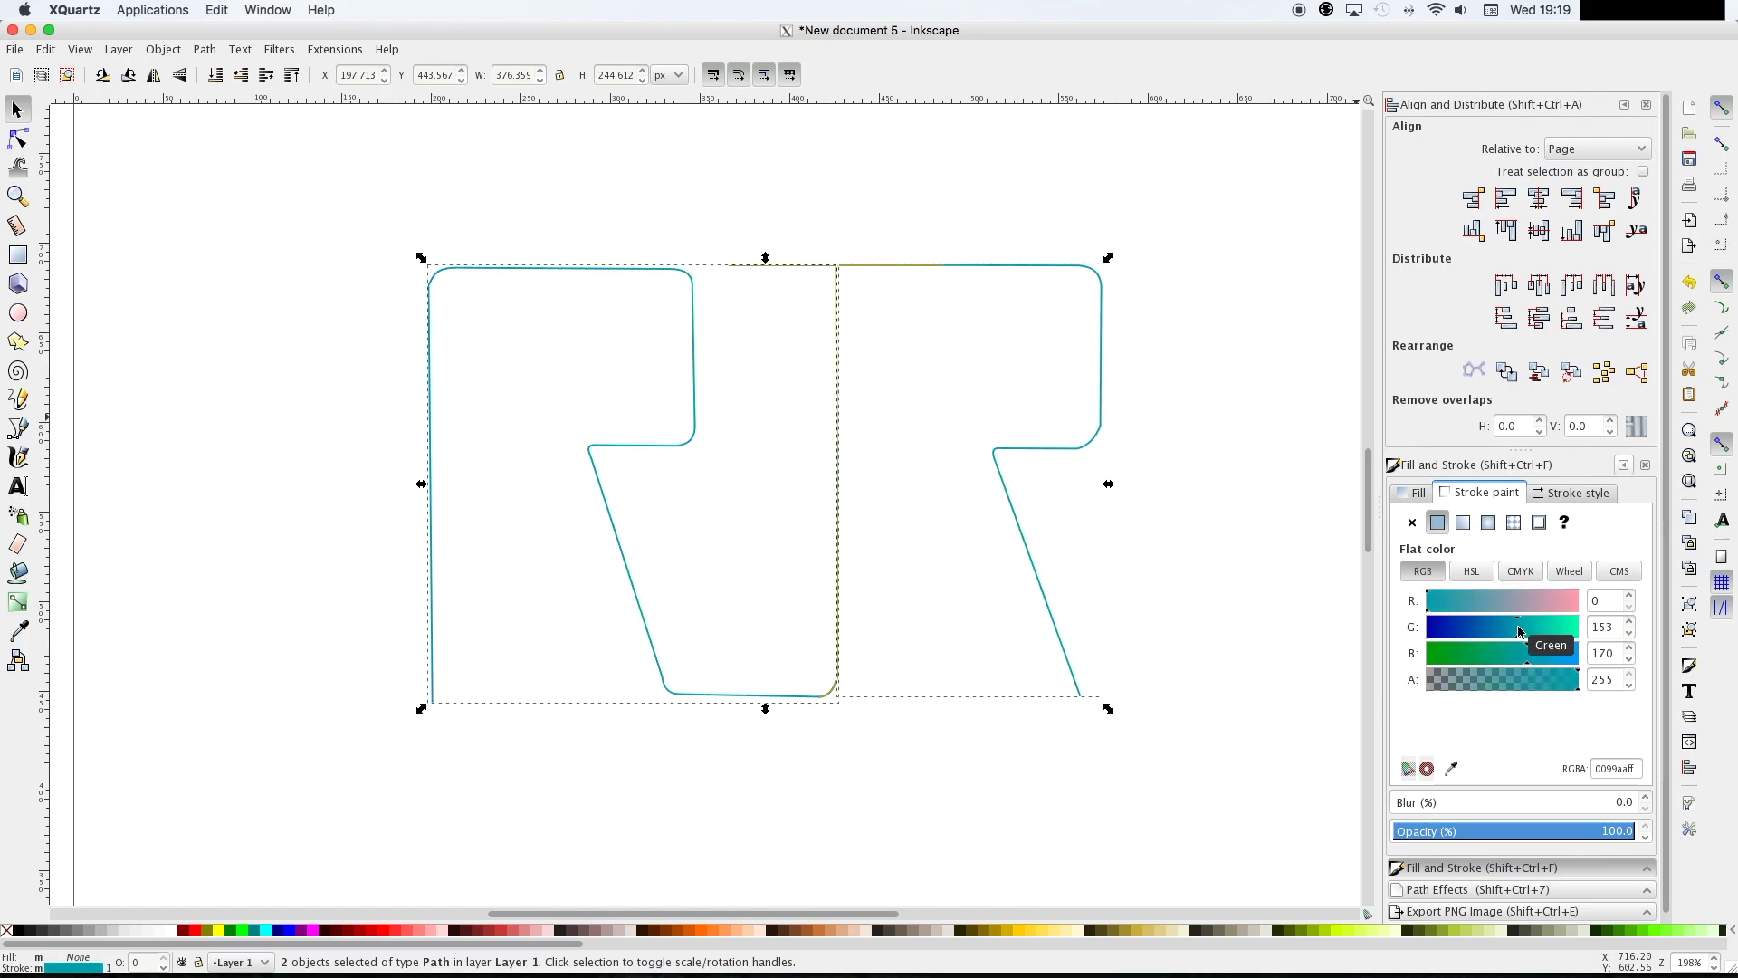
{"action": "left_click", "coordinate": [1287, 548]}
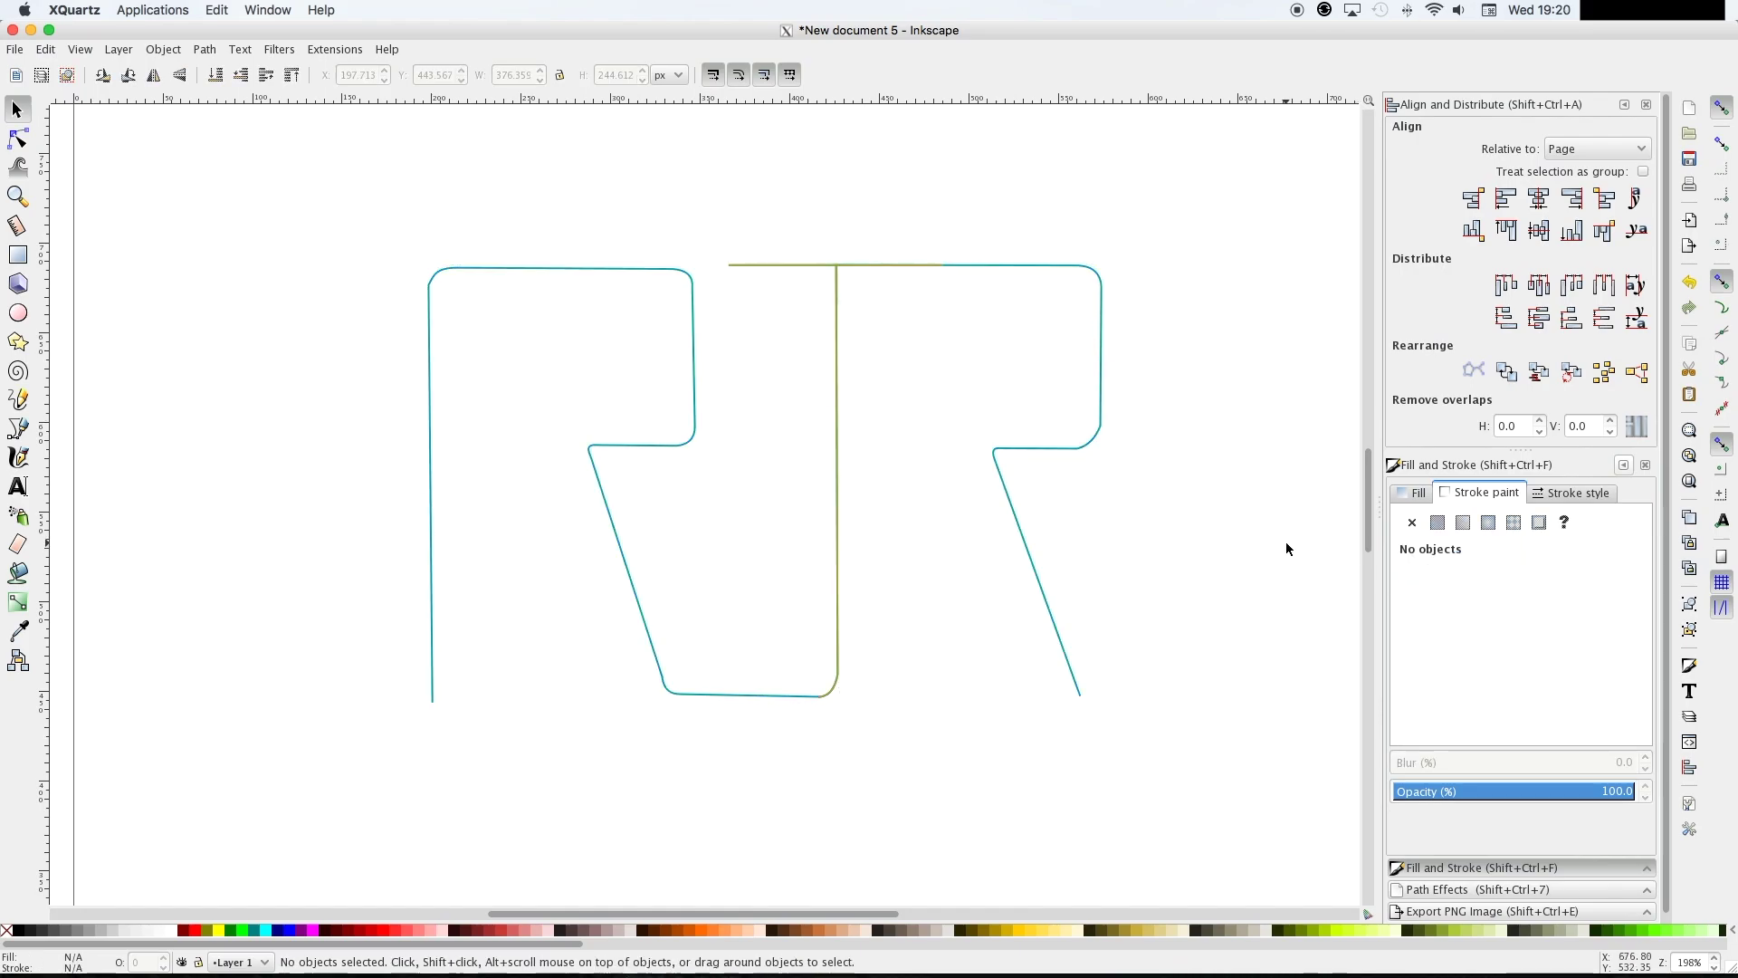
Set the stroke width of all four lettering paths to 3 px
{"action": "left_click", "coordinate": [1097, 291]}
{"action": "key", "text": "shift"}
{"action": "left_click", "coordinate": [876, 268], "text": "shift"}
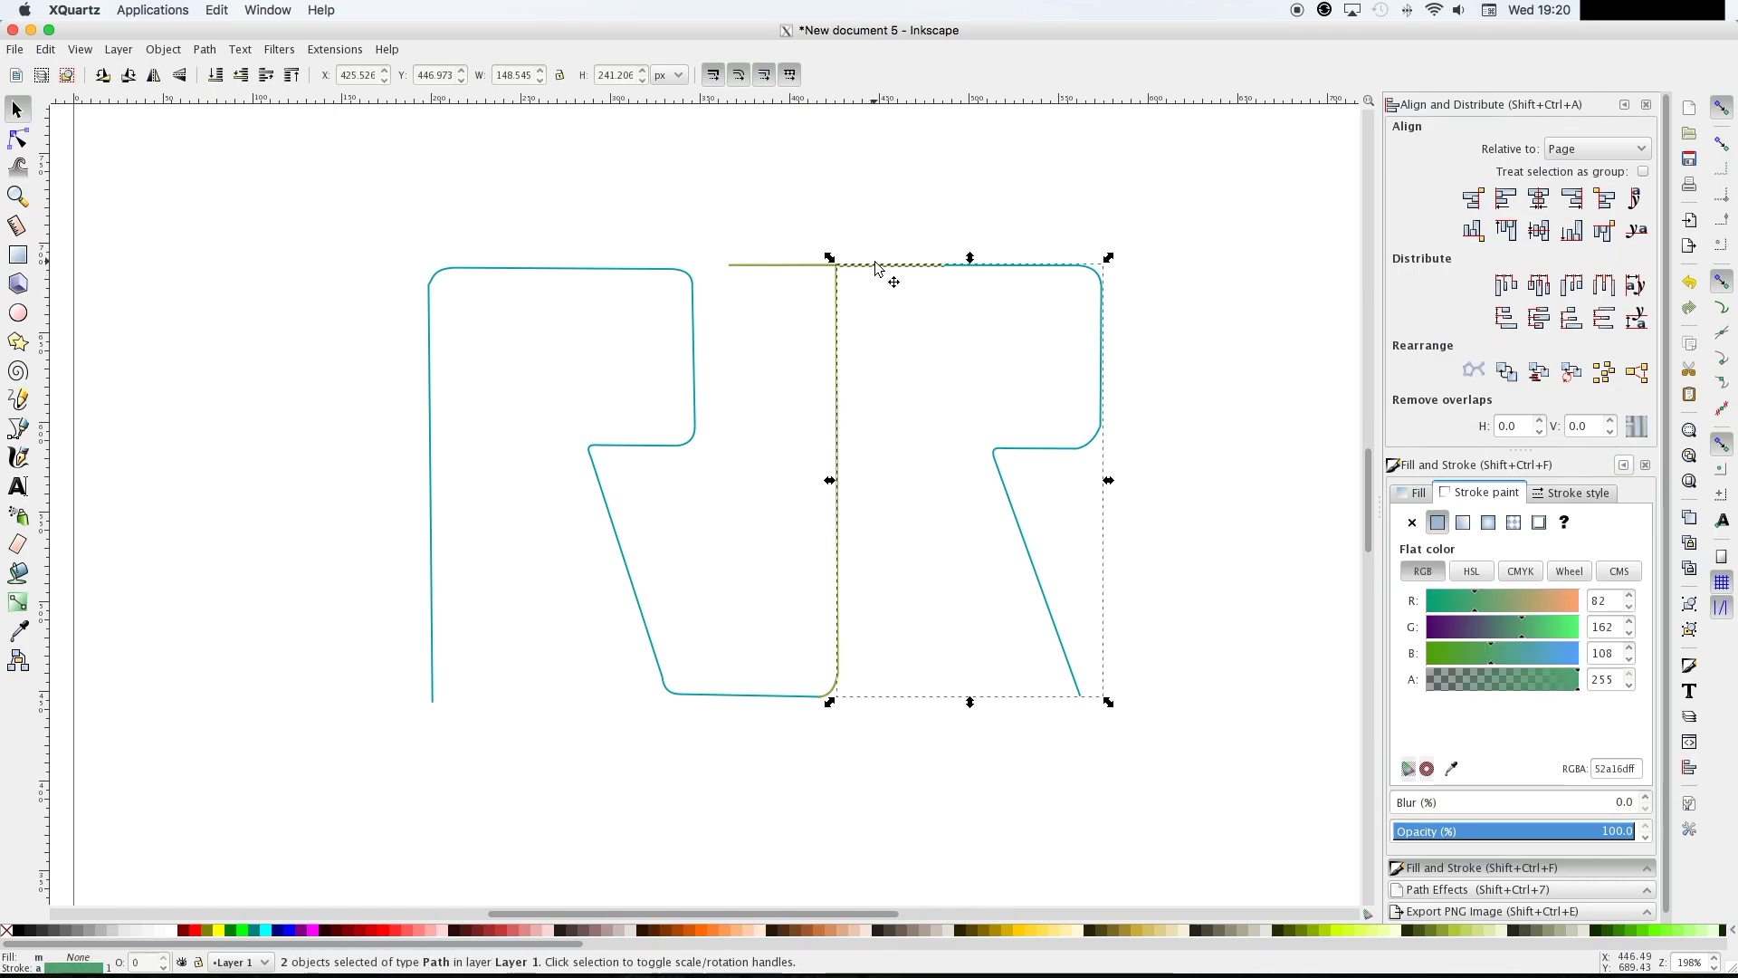
{"action": "left_click", "coordinate": [804, 268], "text": "shift"}
{"action": "left_click", "coordinate": [692, 380], "text": "shift"}
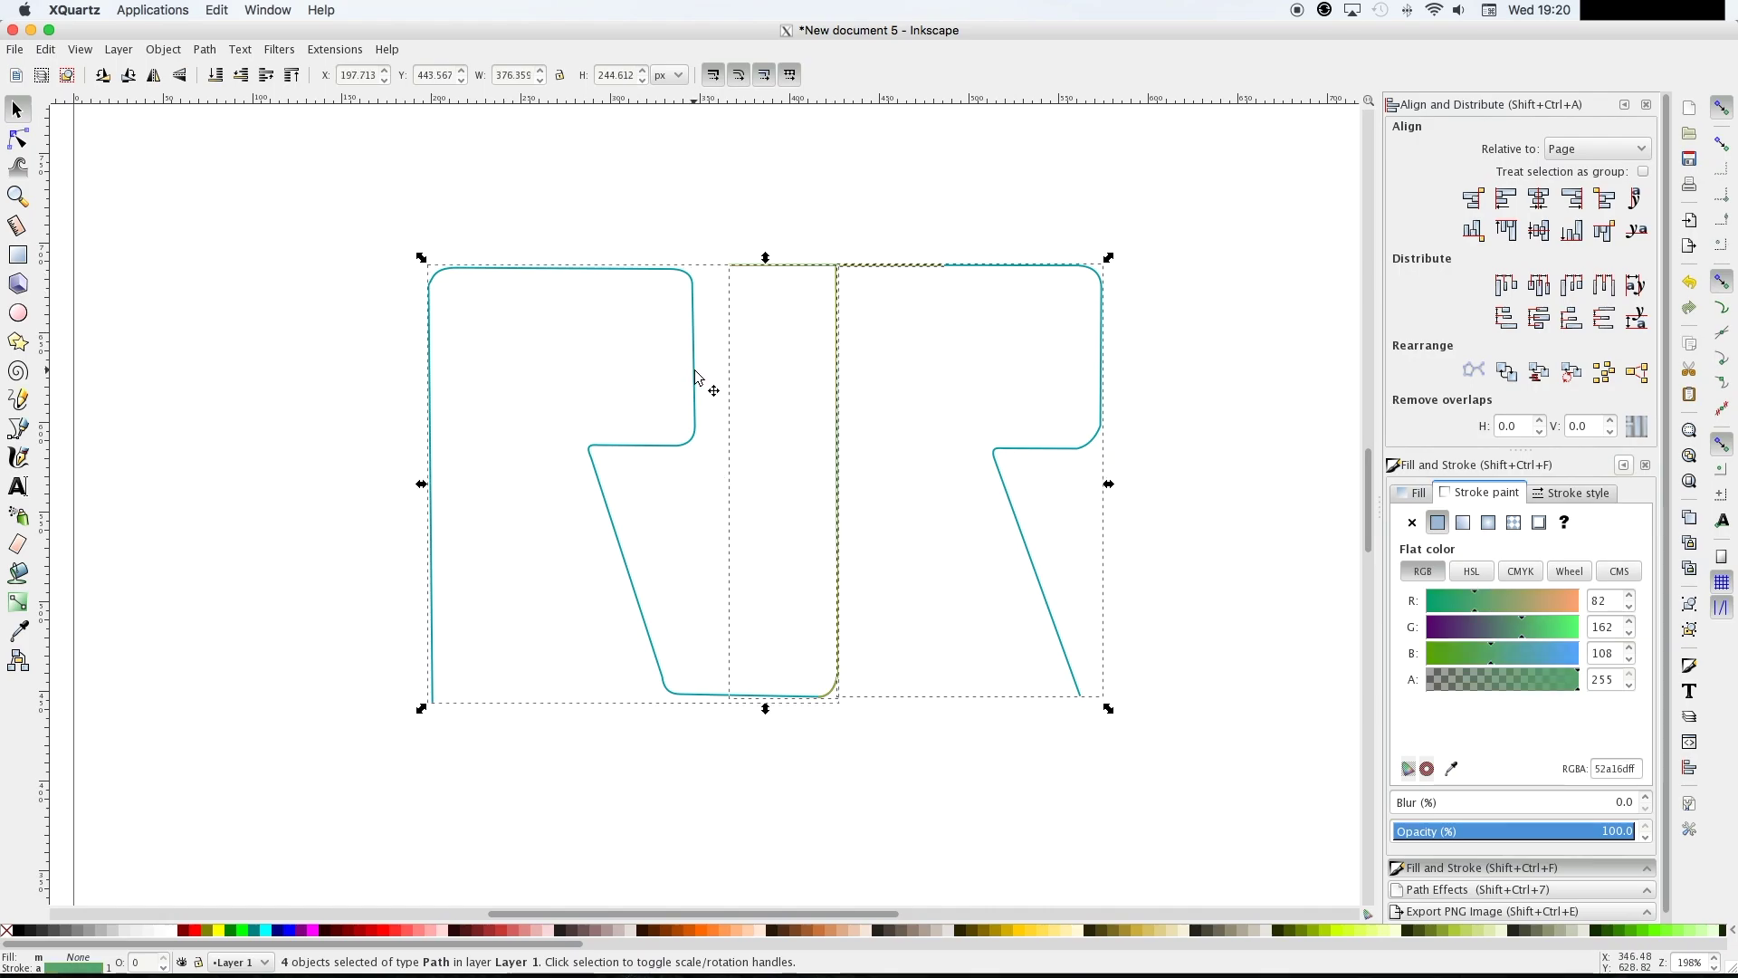
{"action": "left_click", "coordinate": [1572, 494]}
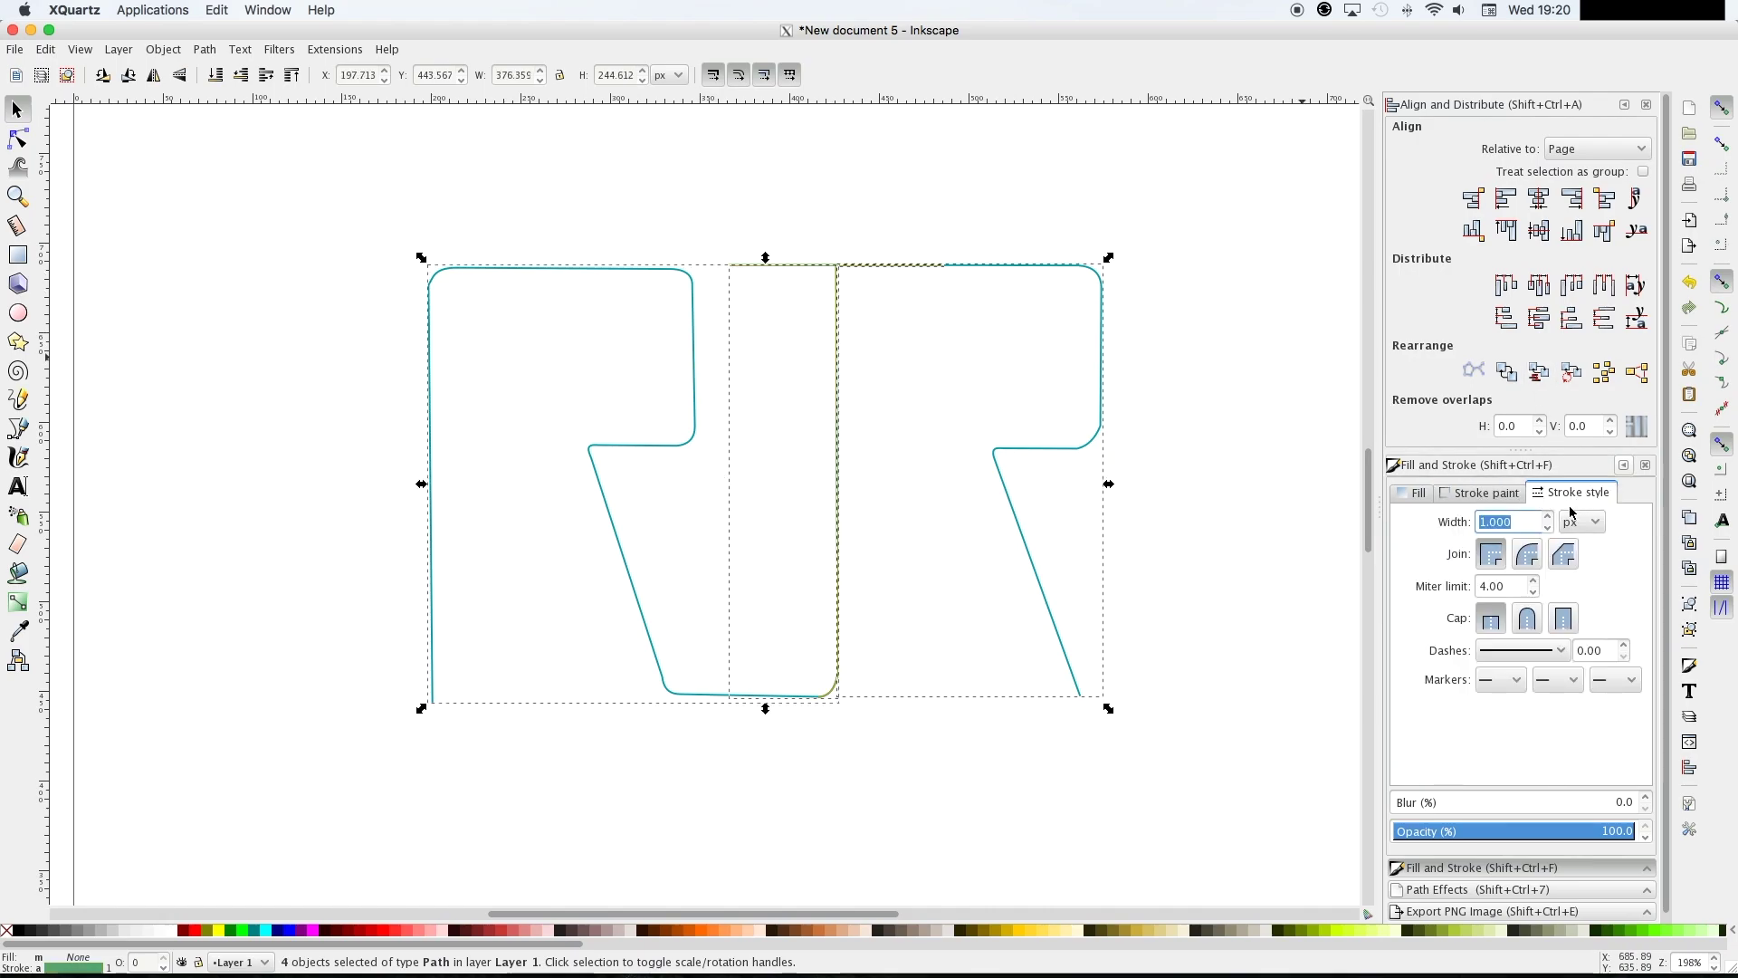
{"action": "left_click", "coordinate": [1548, 517]}
{"action": "left_click", "coordinate": [1548, 517]}
{"action": "left_click", "coordinate": [1548, 517]}
{"action": "left_click", "coordinate": [1548, 517]}
{"action": "left_click", "coordinate": [1548, 517]}
{"action": "left_click", "coordinate": [1548, 517]}
{"action": "left_click", "coordinate": [1549, 517]}
{"action": "left_click", "coordinate": [1549, 518]}
{"action": "left_click", "coordinate": [1550, 517]}
{"action": "left_click", "coordinate": [1549, 518]}
{"action": "left_click", "coordinate": [1550, 517]}
{"action": "left_click", "coordinate": [1549, 518]}
{"action": "left_click", "coordinate": [1549, 518]}
{"action": "left_click", "coordinate": [1549, 518]}
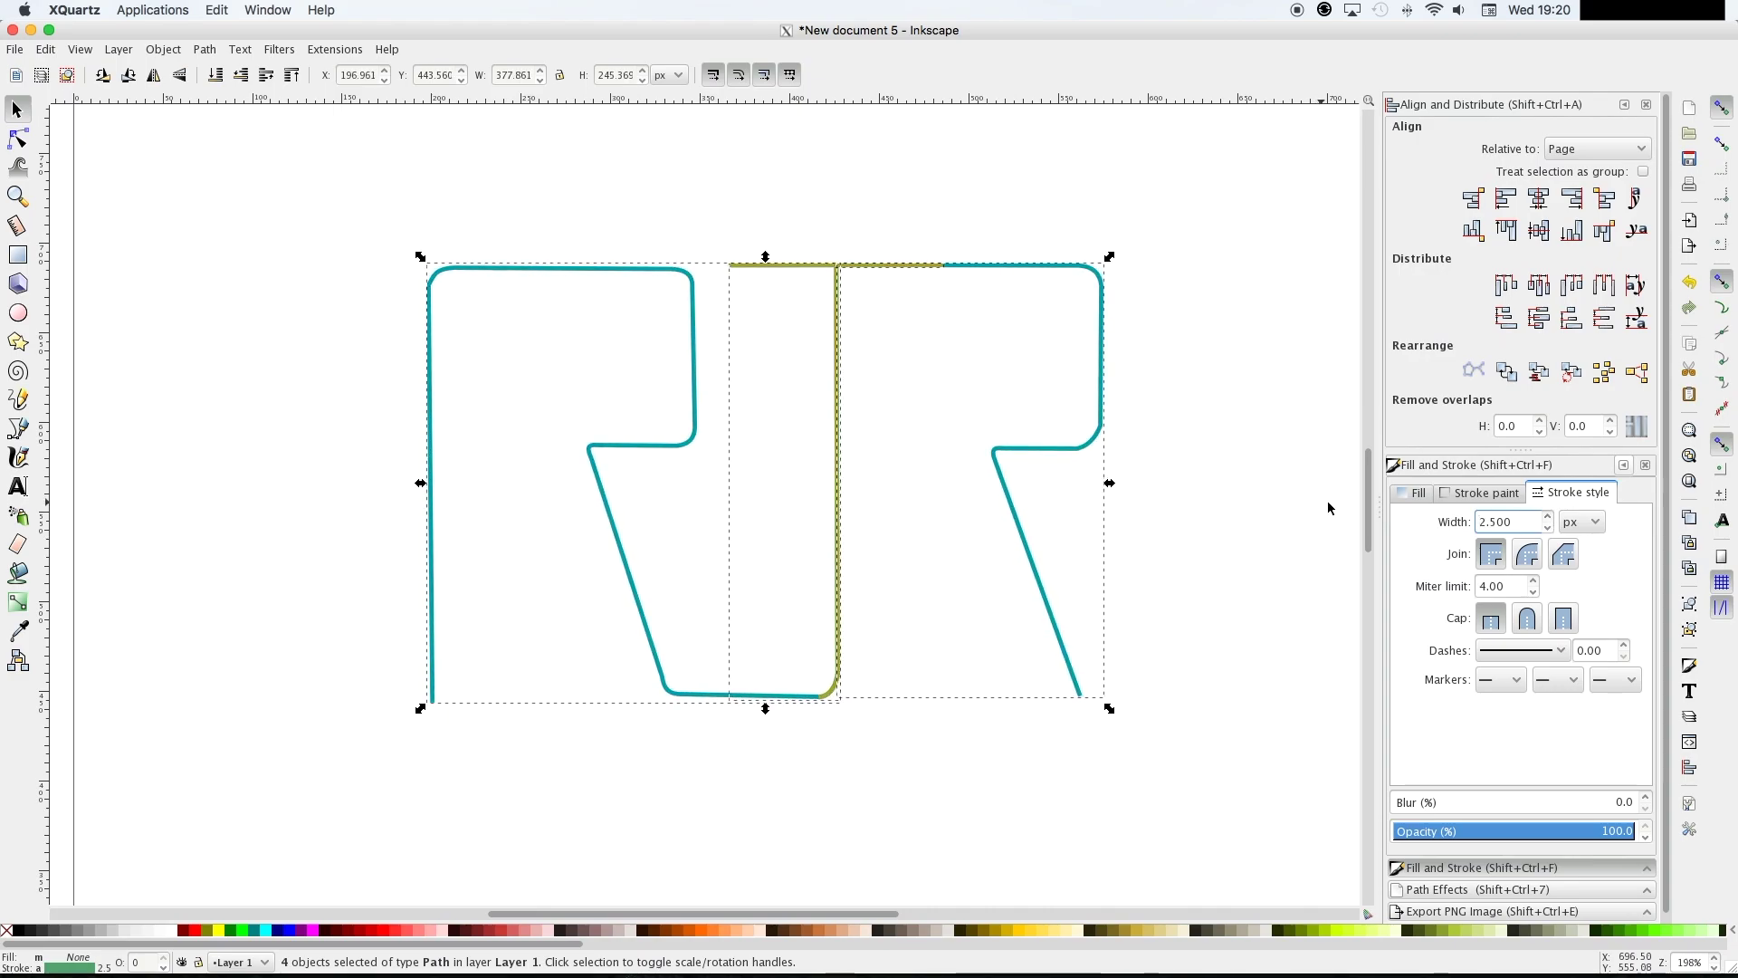
{"action": "left_click", "coordinate": [1549, 518]}
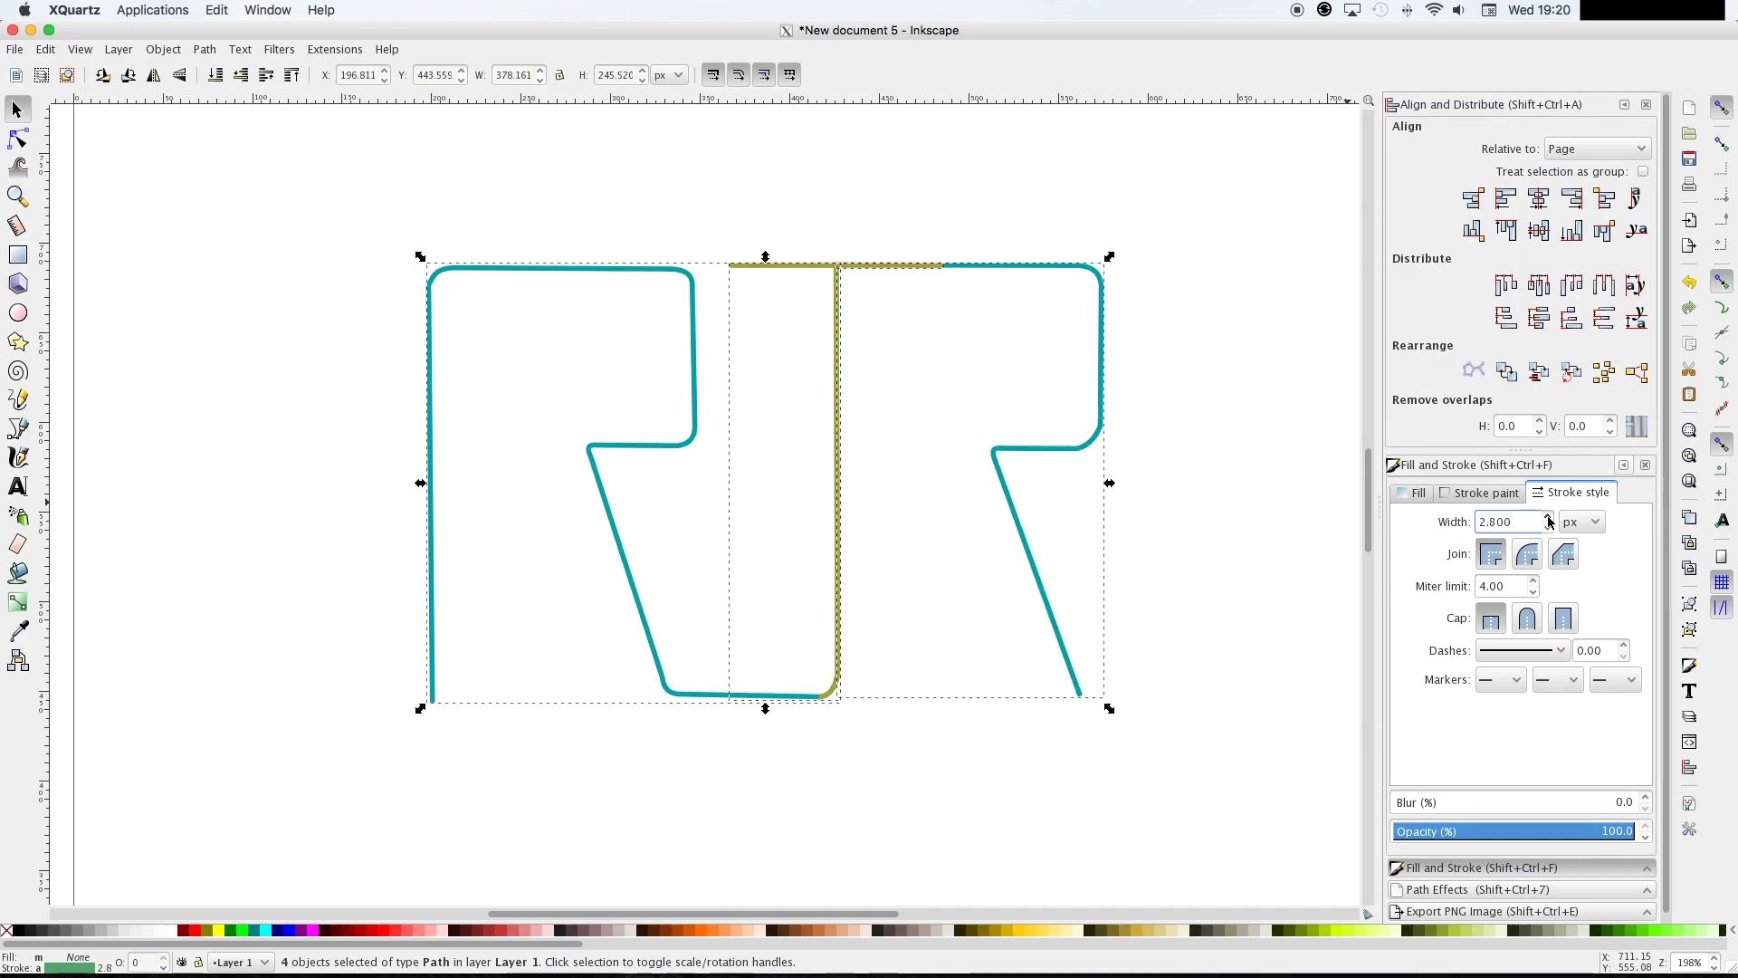
{"action": "left_click", "coordinate": [1549, 518]}
{"action": "left_click", "coordinate": [1226, 521]}
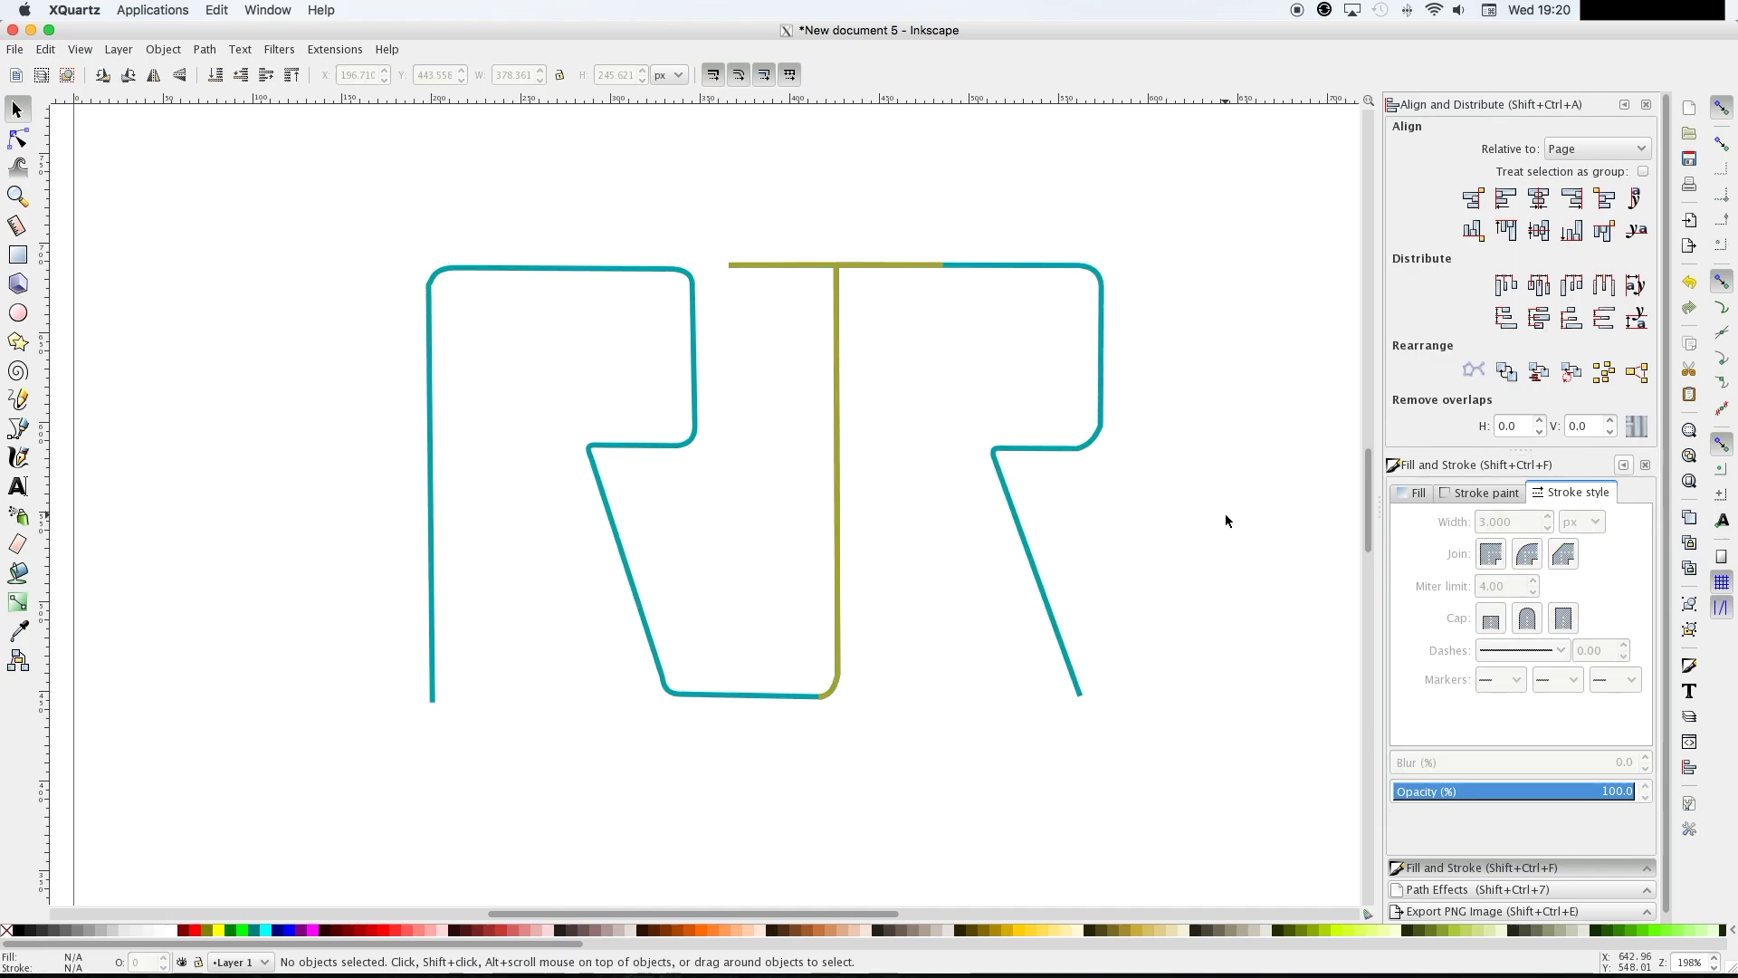
Draw a 500 px square beside the lettering and round its corners with a radius of about 74 px
{"action": "key", "text": "minus"}
{"action": "key", "text": "minus"}
{"action": "key", "text": "minus"}
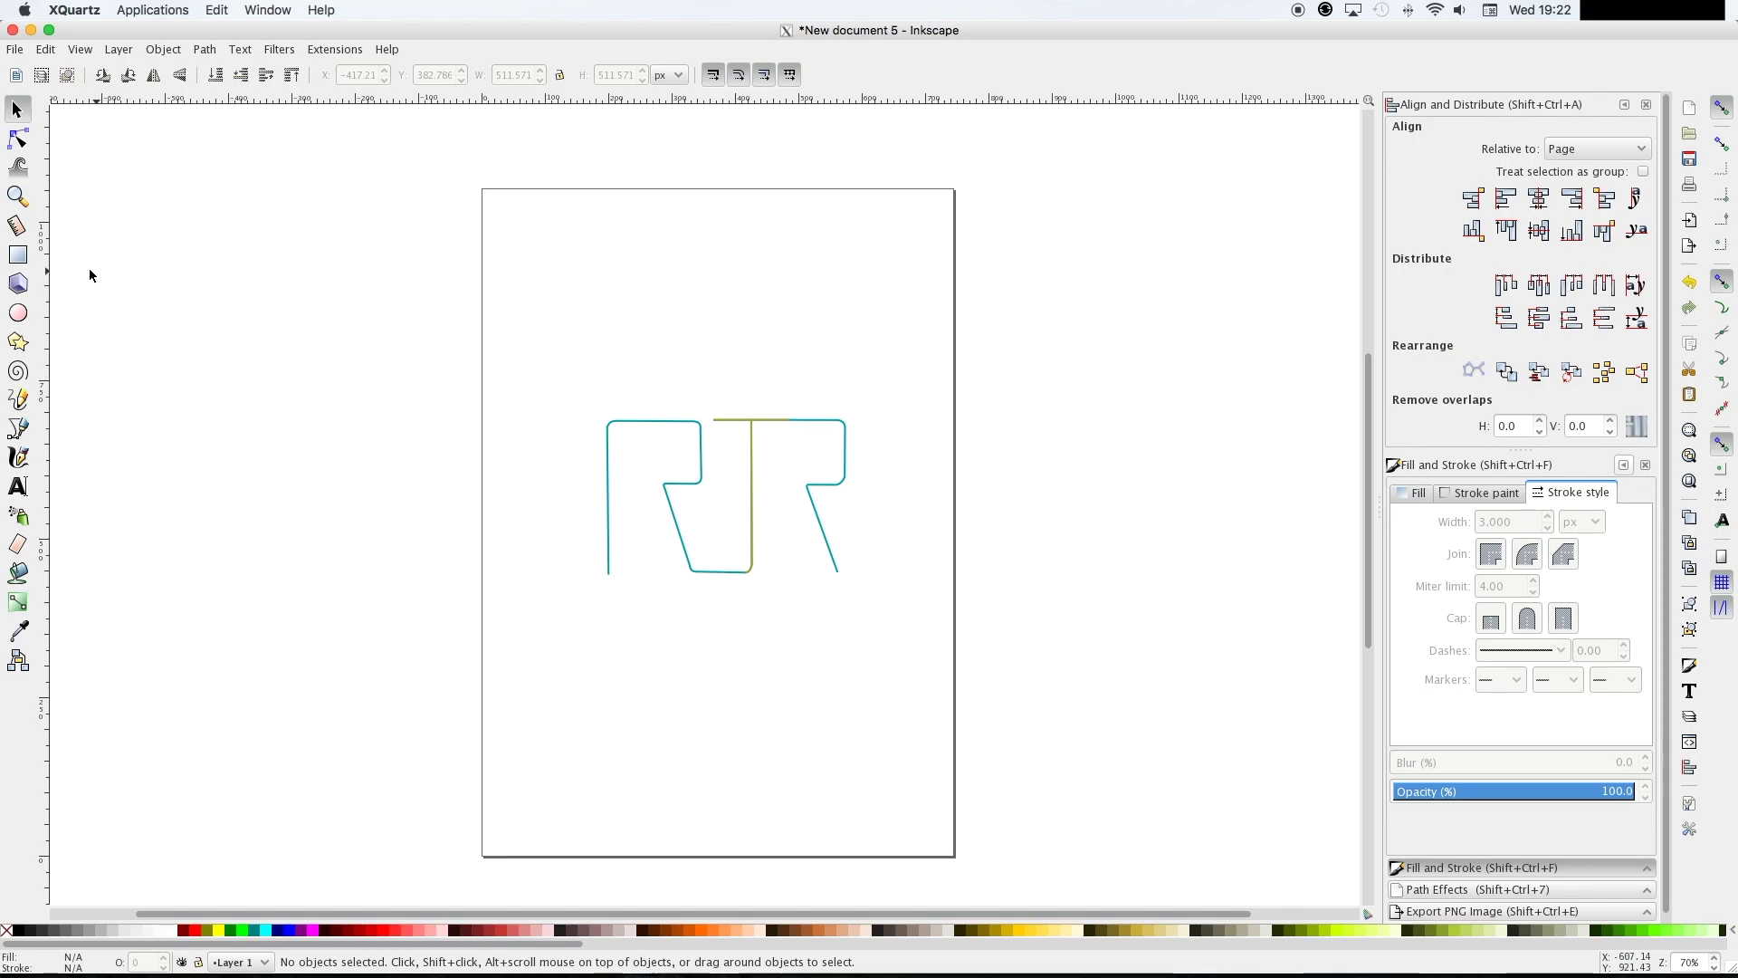
{"action": "left_click", "coordinate": [17, 255]}
{"action": "key", "text": "ctrl"}
{"action": "mouse_move", "coordinate": [180, 251]}
{"action": "left_mouse_down"}
{"action": "mouse_move", "coordinate": [252, 366]}
{"action": "mouse_move", "coordinate": [497, 626]}
{"action": "left_mouse_up"}
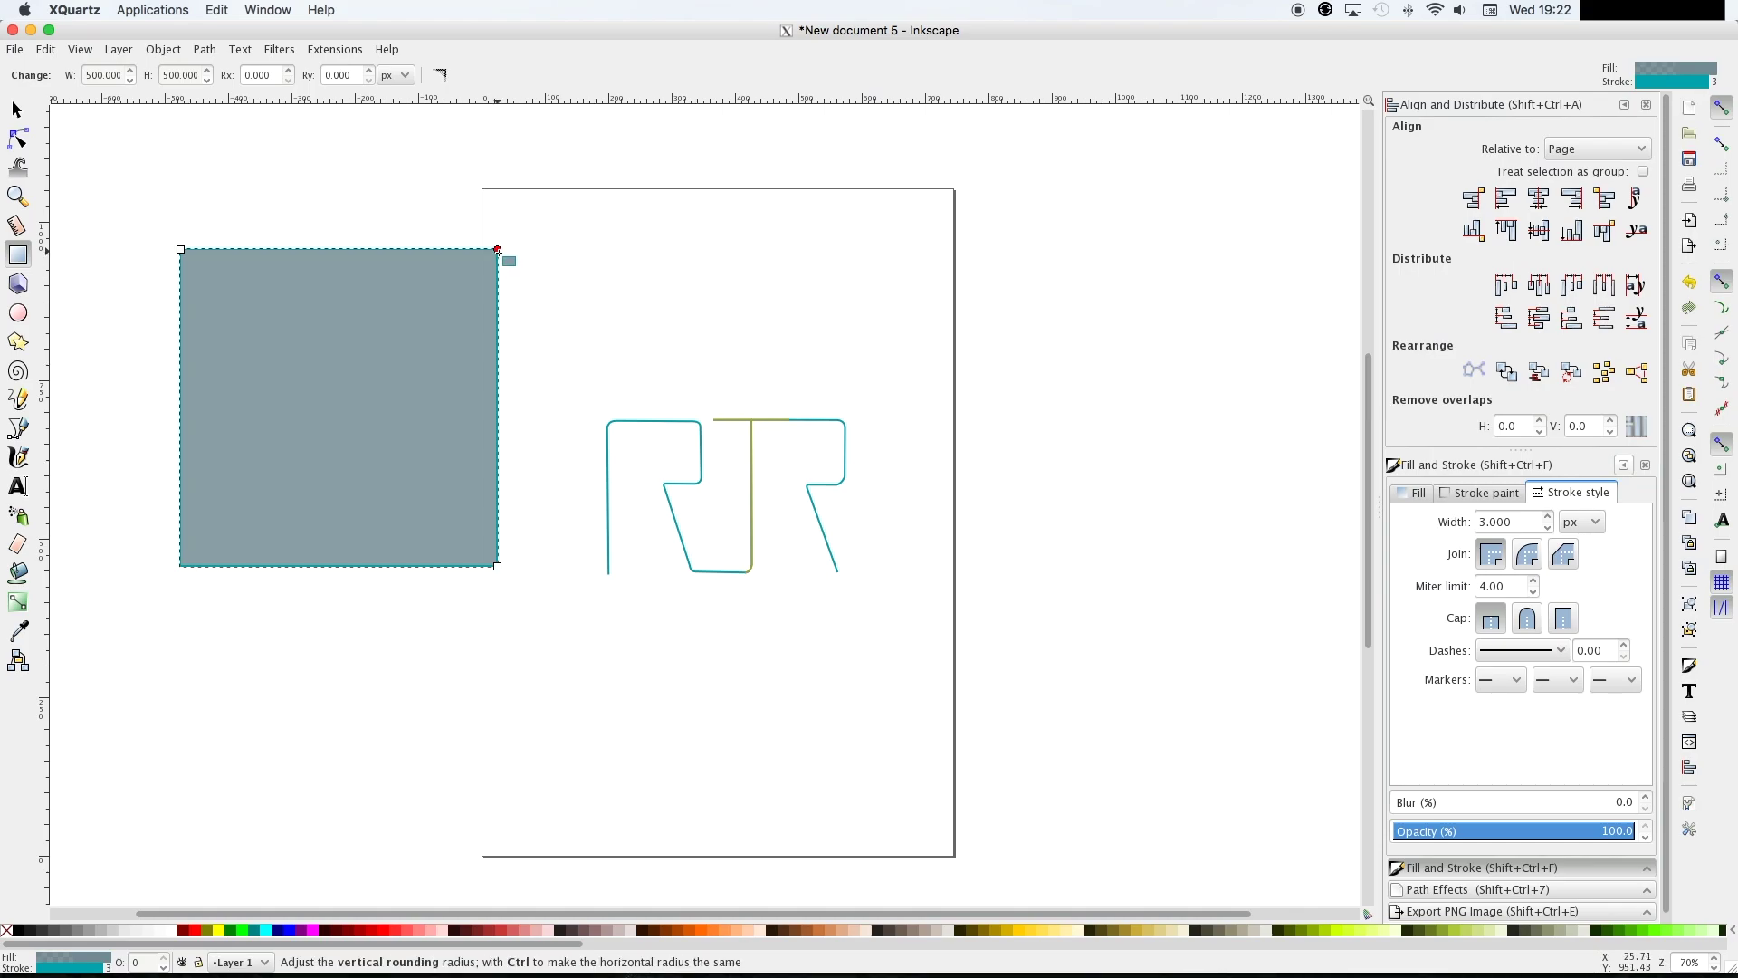
{"action": "left_click_drag", "start_coordinate": [497, 249], "coordinate": [498, 296]}
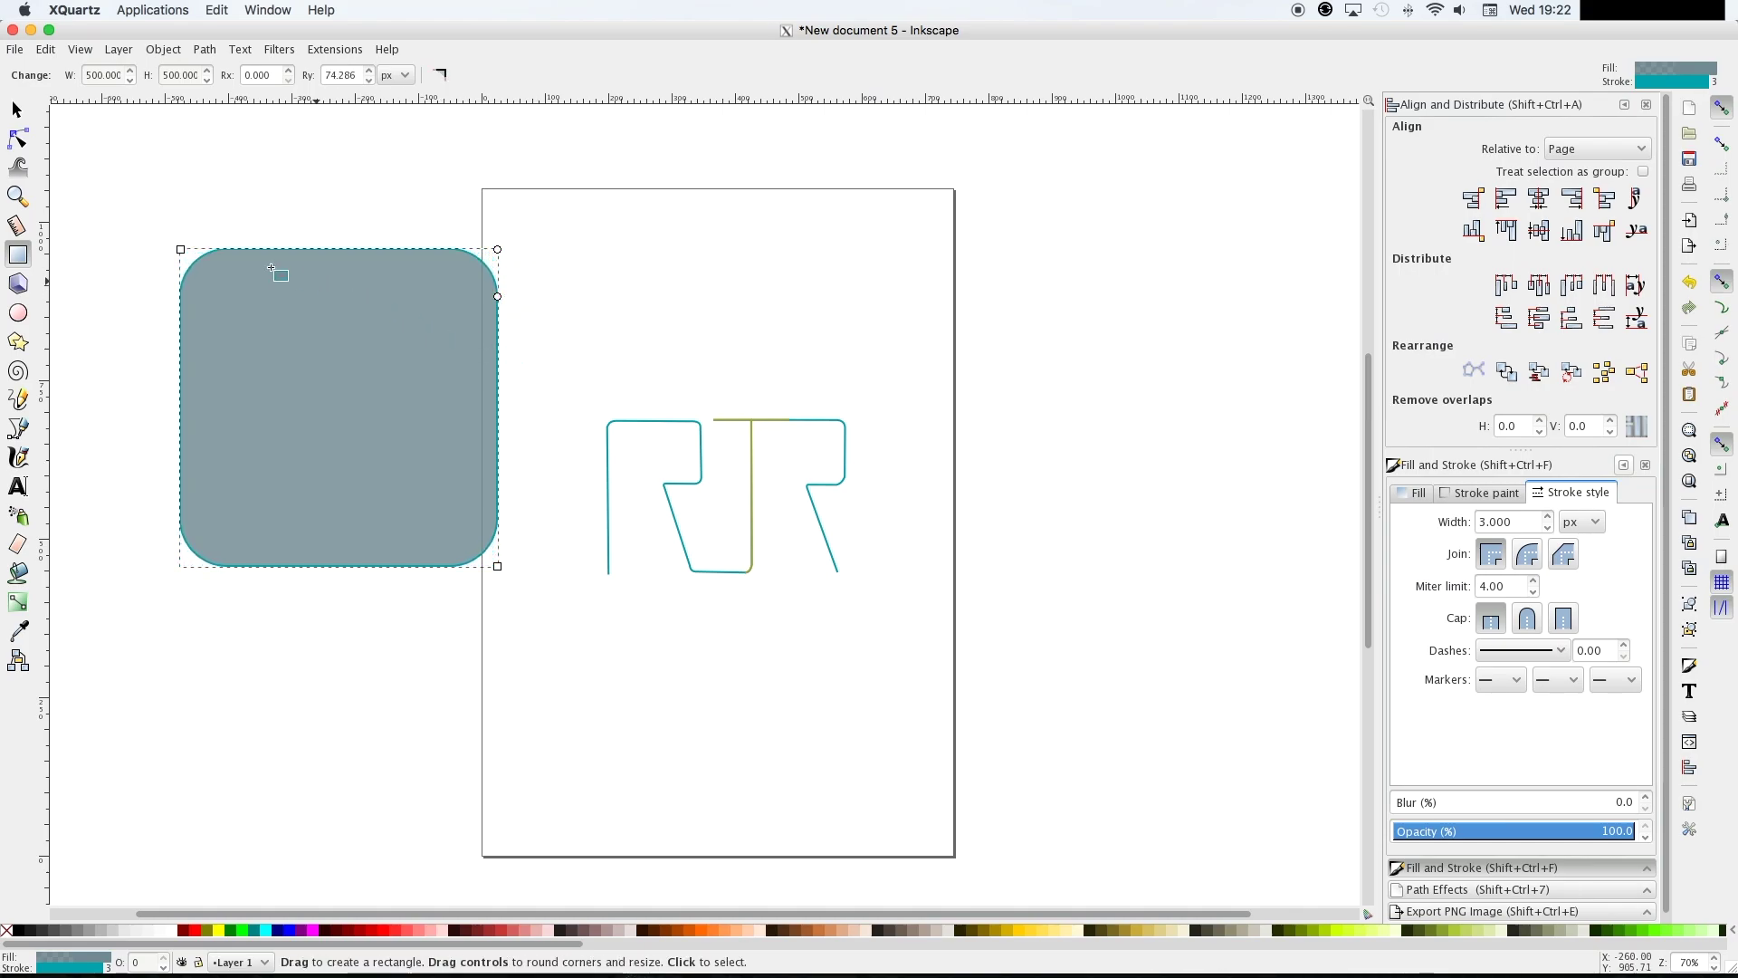
Lower the rounded square to the bottom of the stack and centre it behind the lettering
{"action": "left_click", "coordinate": [17, 111]}
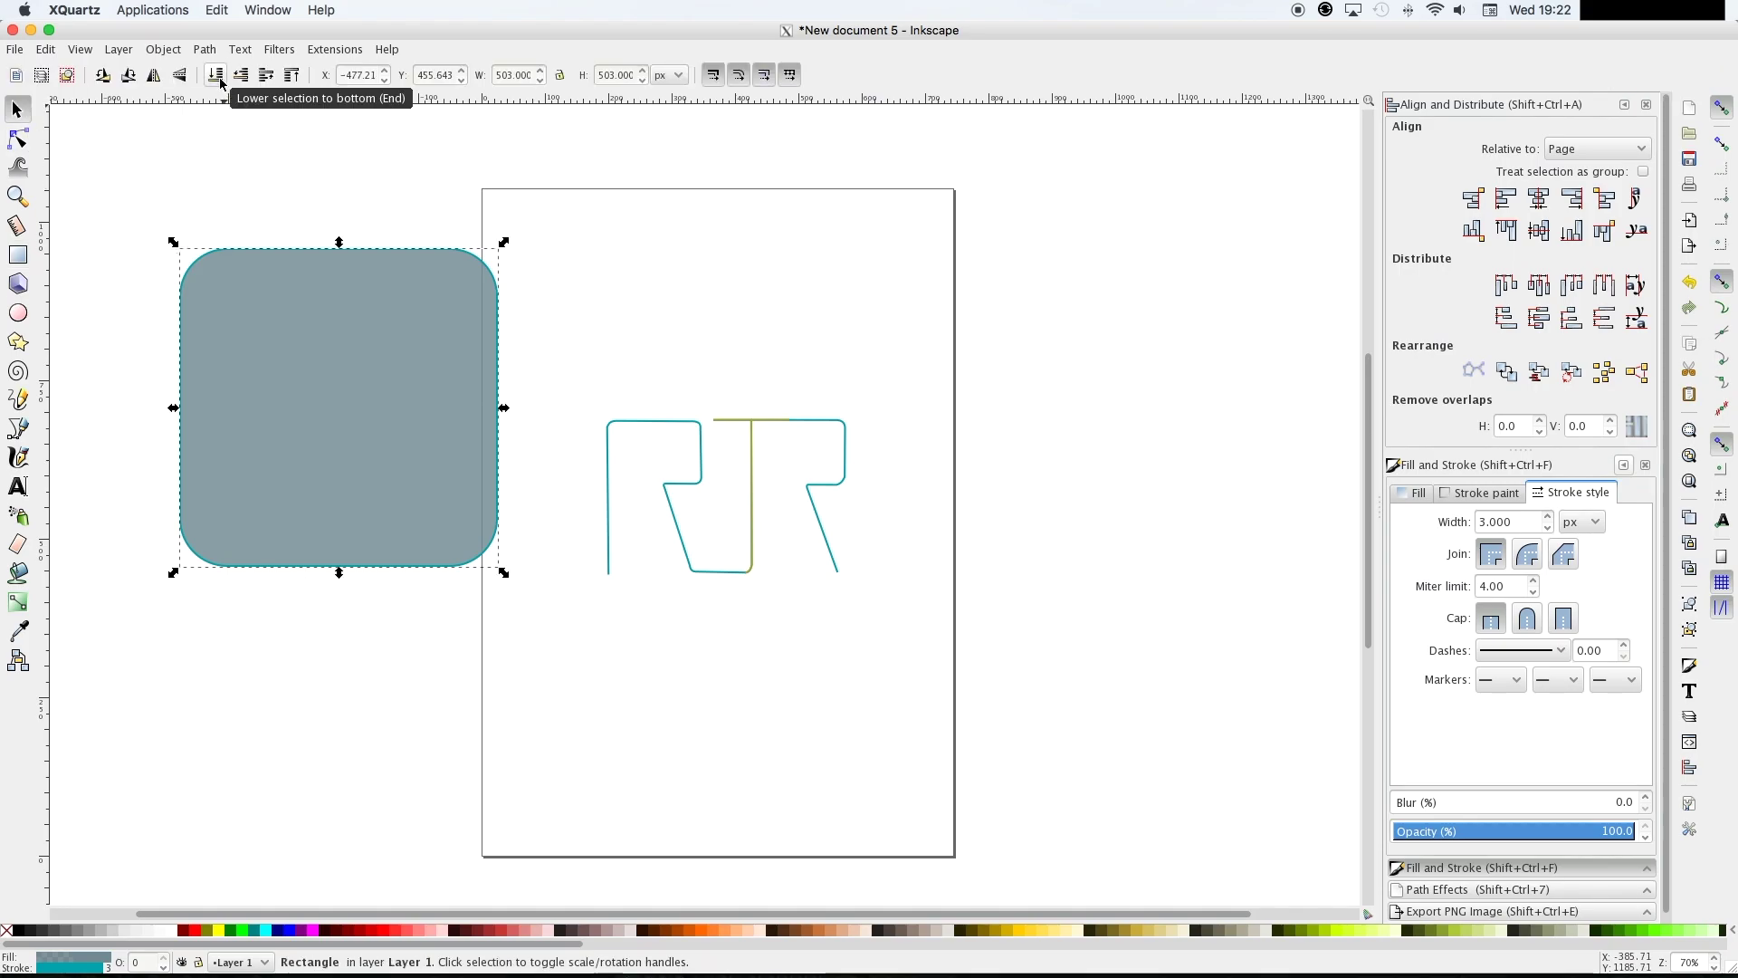
{"action": "left_click_drag", "start_coordinate": [274, 290], "coordinate": [654, 376]}
{"action": "scroll", "coordinate": [655, 377], "scroll_direction": "up", "scroll_amount": 2}
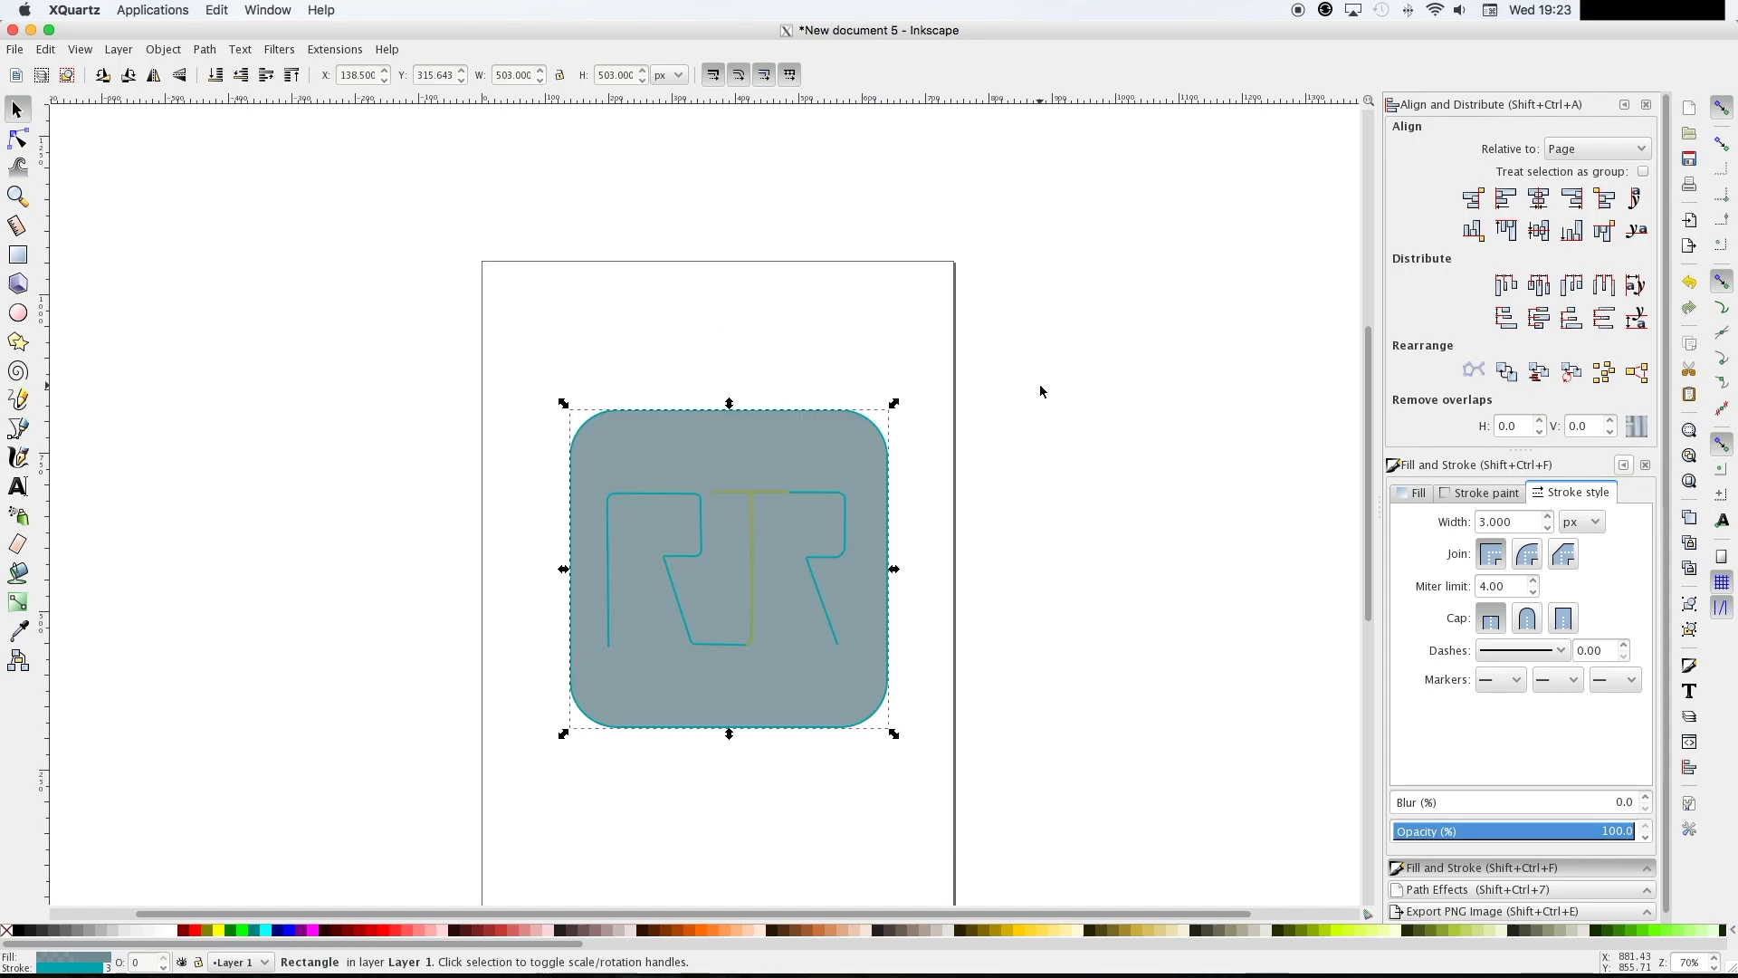
{"action": "left_click", "coordinate": [1128, 467]}
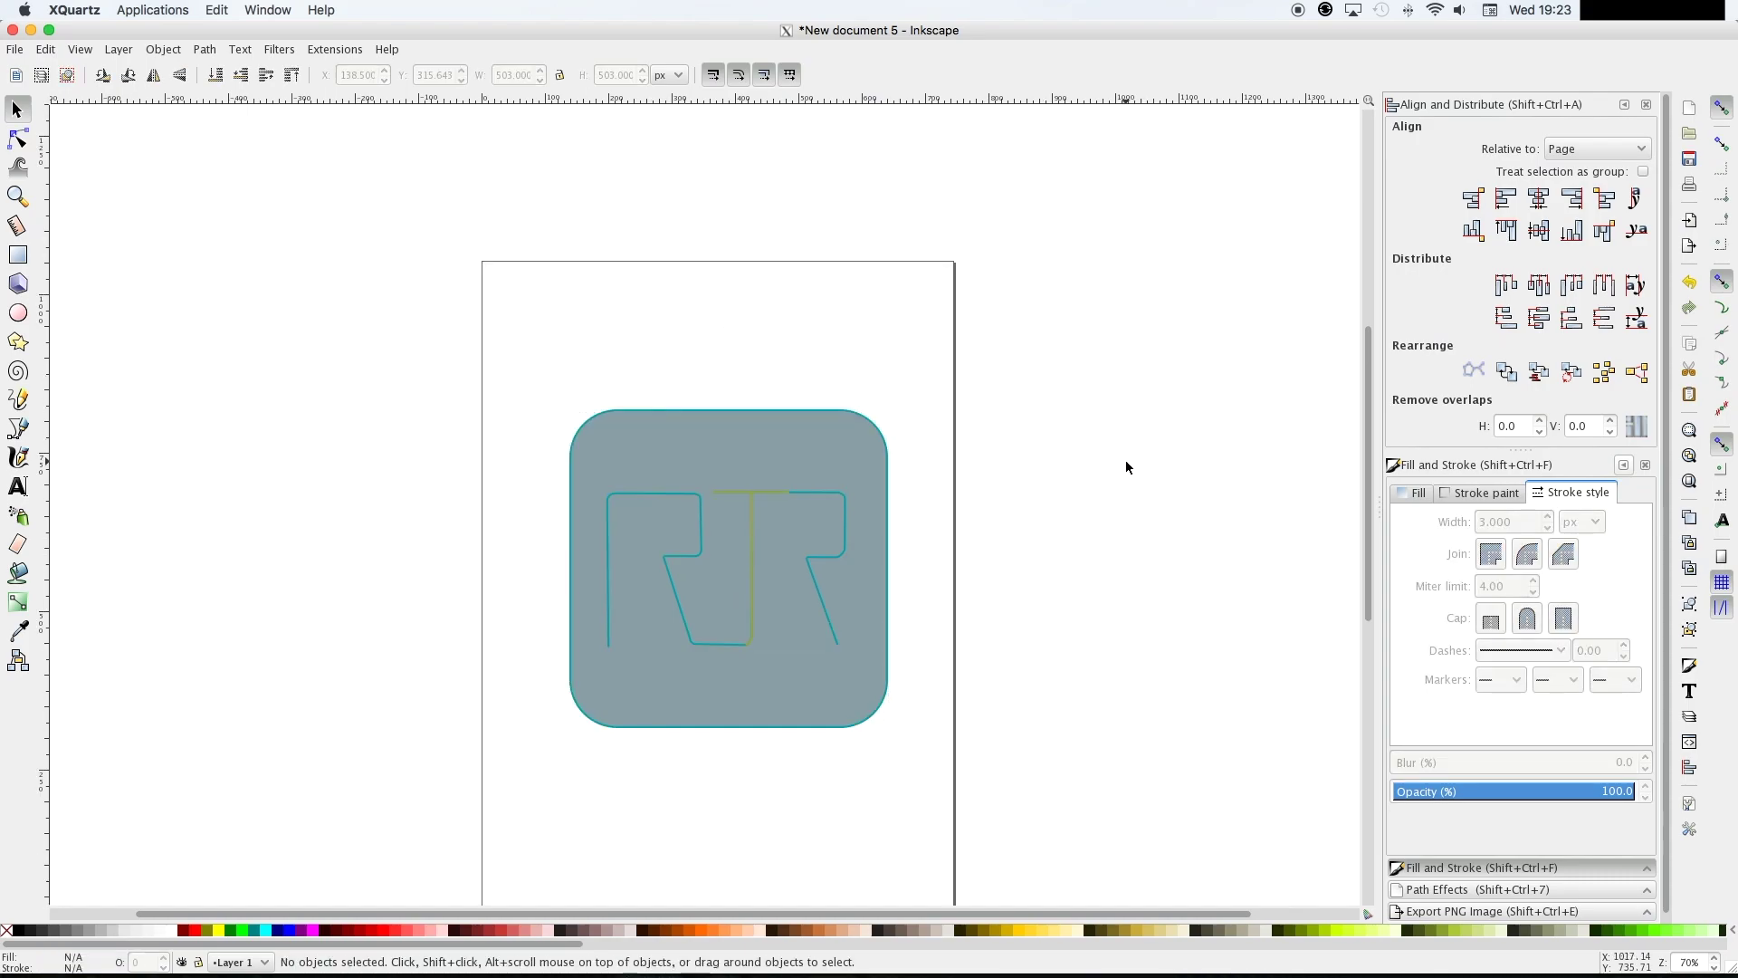
{"action": "left_click", "coordinate": [815, 433]}
{"action": "left_click_drag", "start_coordinate": [814, 432], "coordinate": [813, 432]}
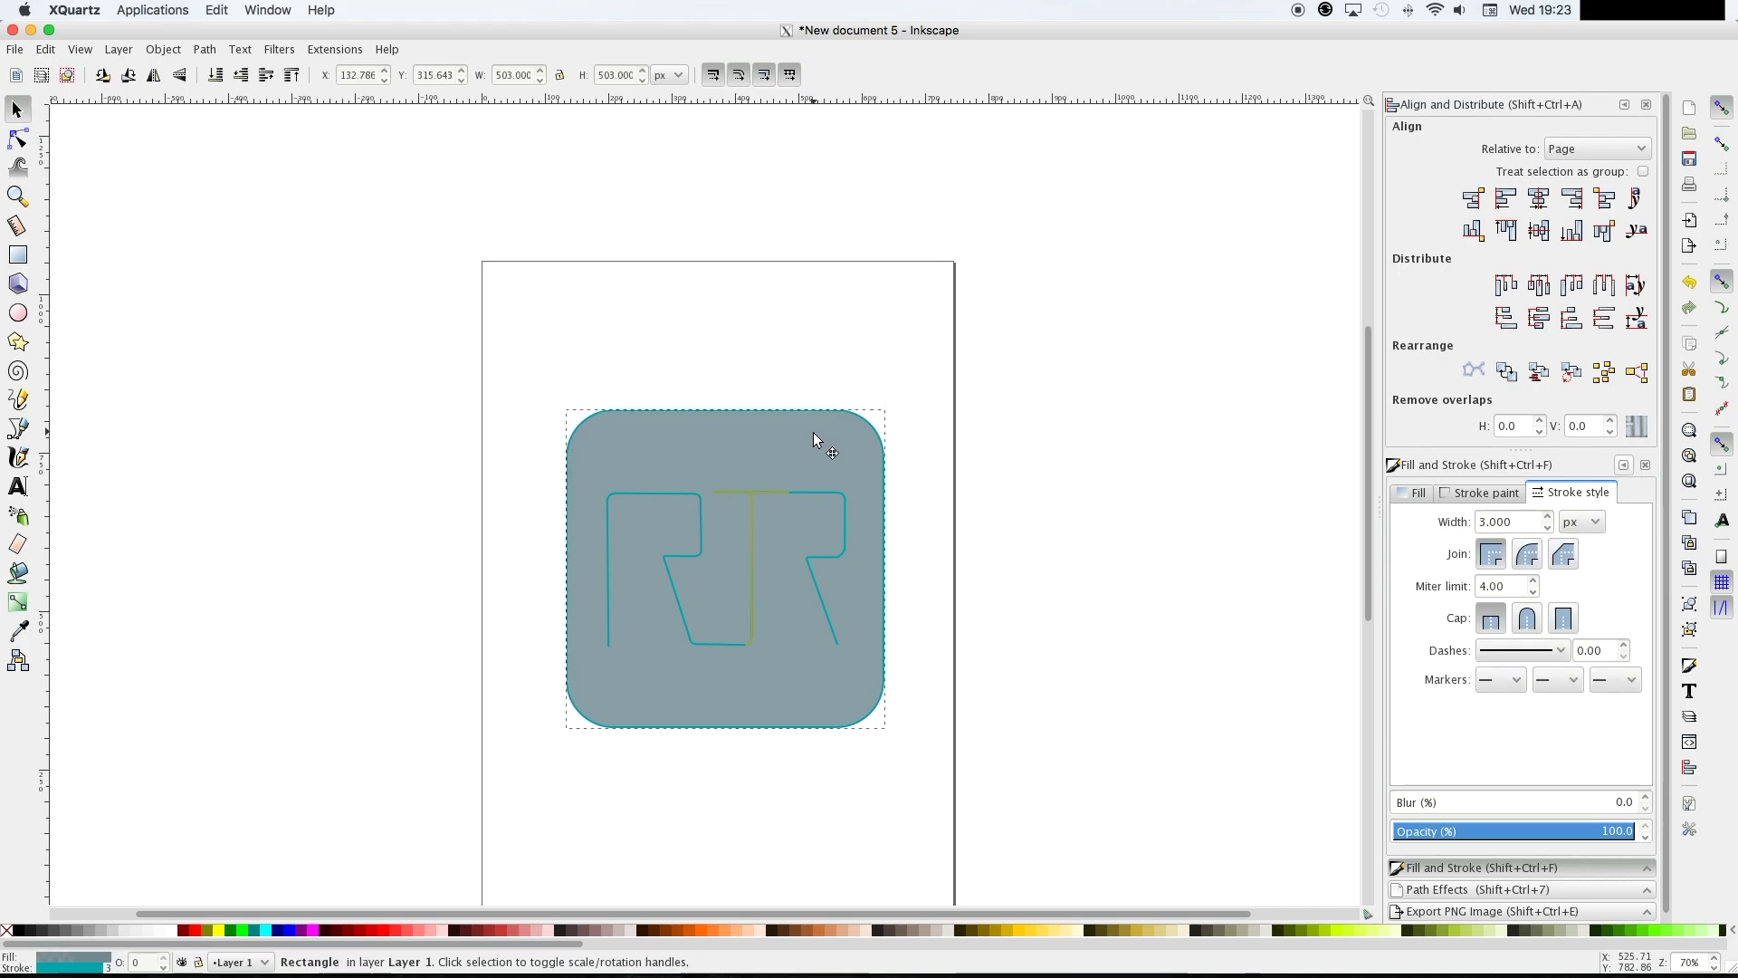
{"action": "left_click", "coordinate": [1057, 410]}
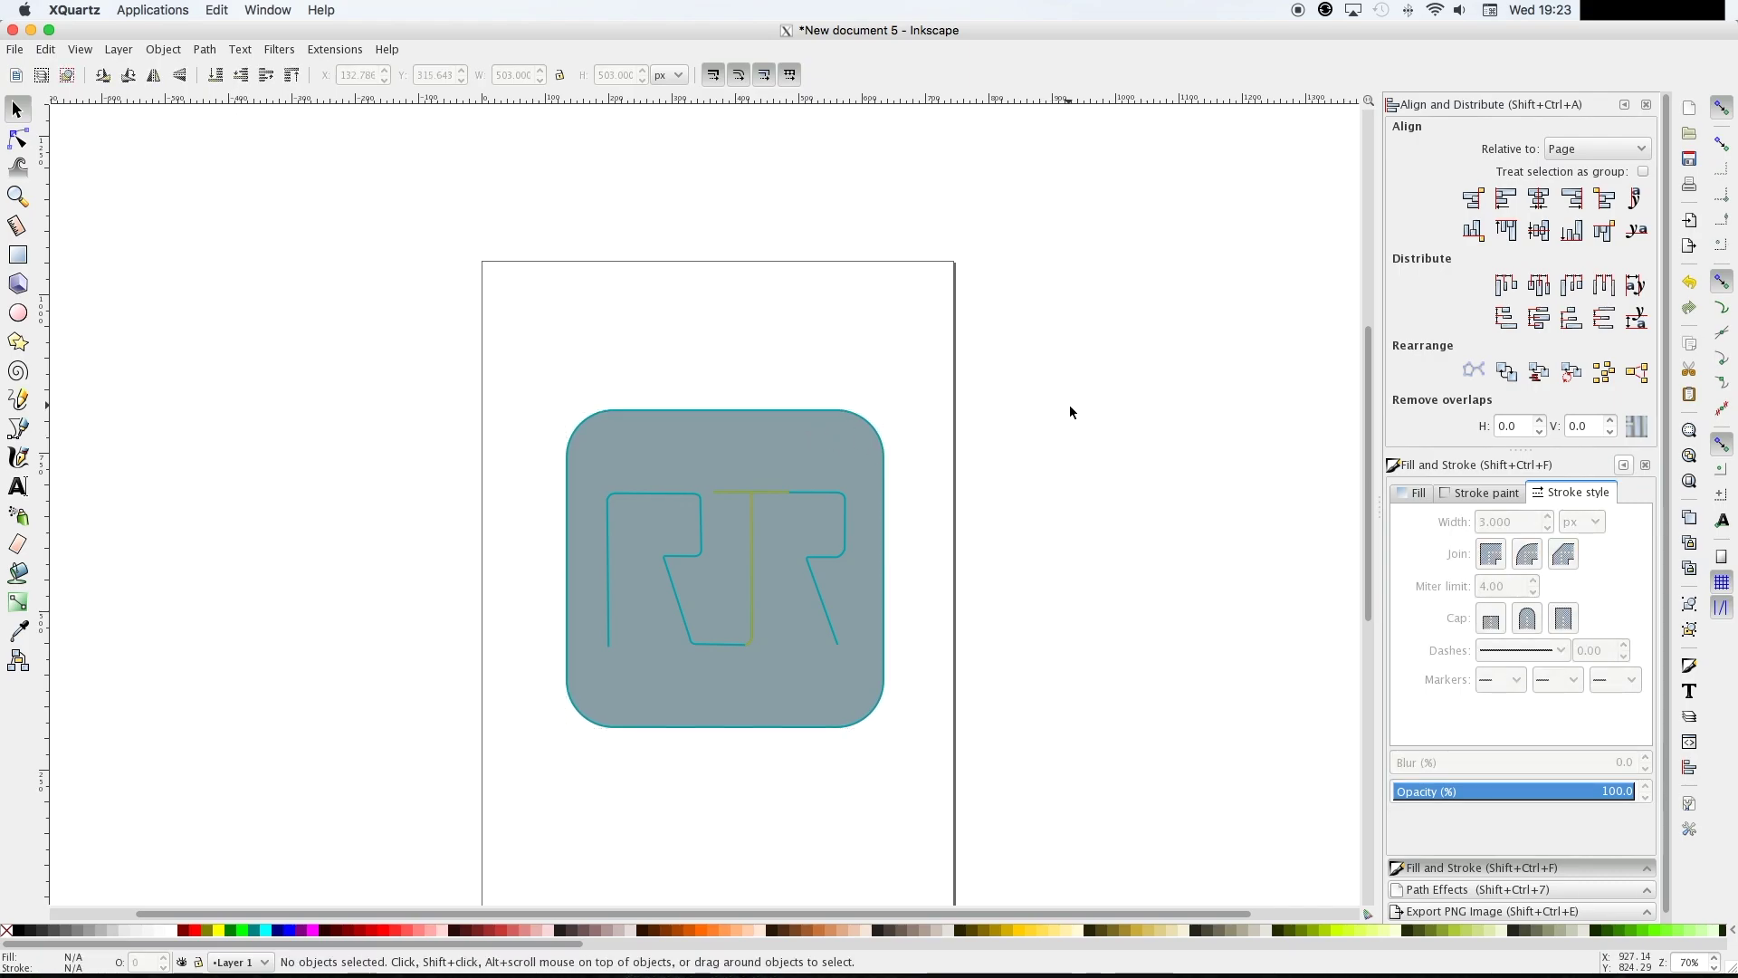
Set the rounded square's stroke colour to black with red, green and blue at 0
{"action": "left_click", "coordinate": [829, 433]}
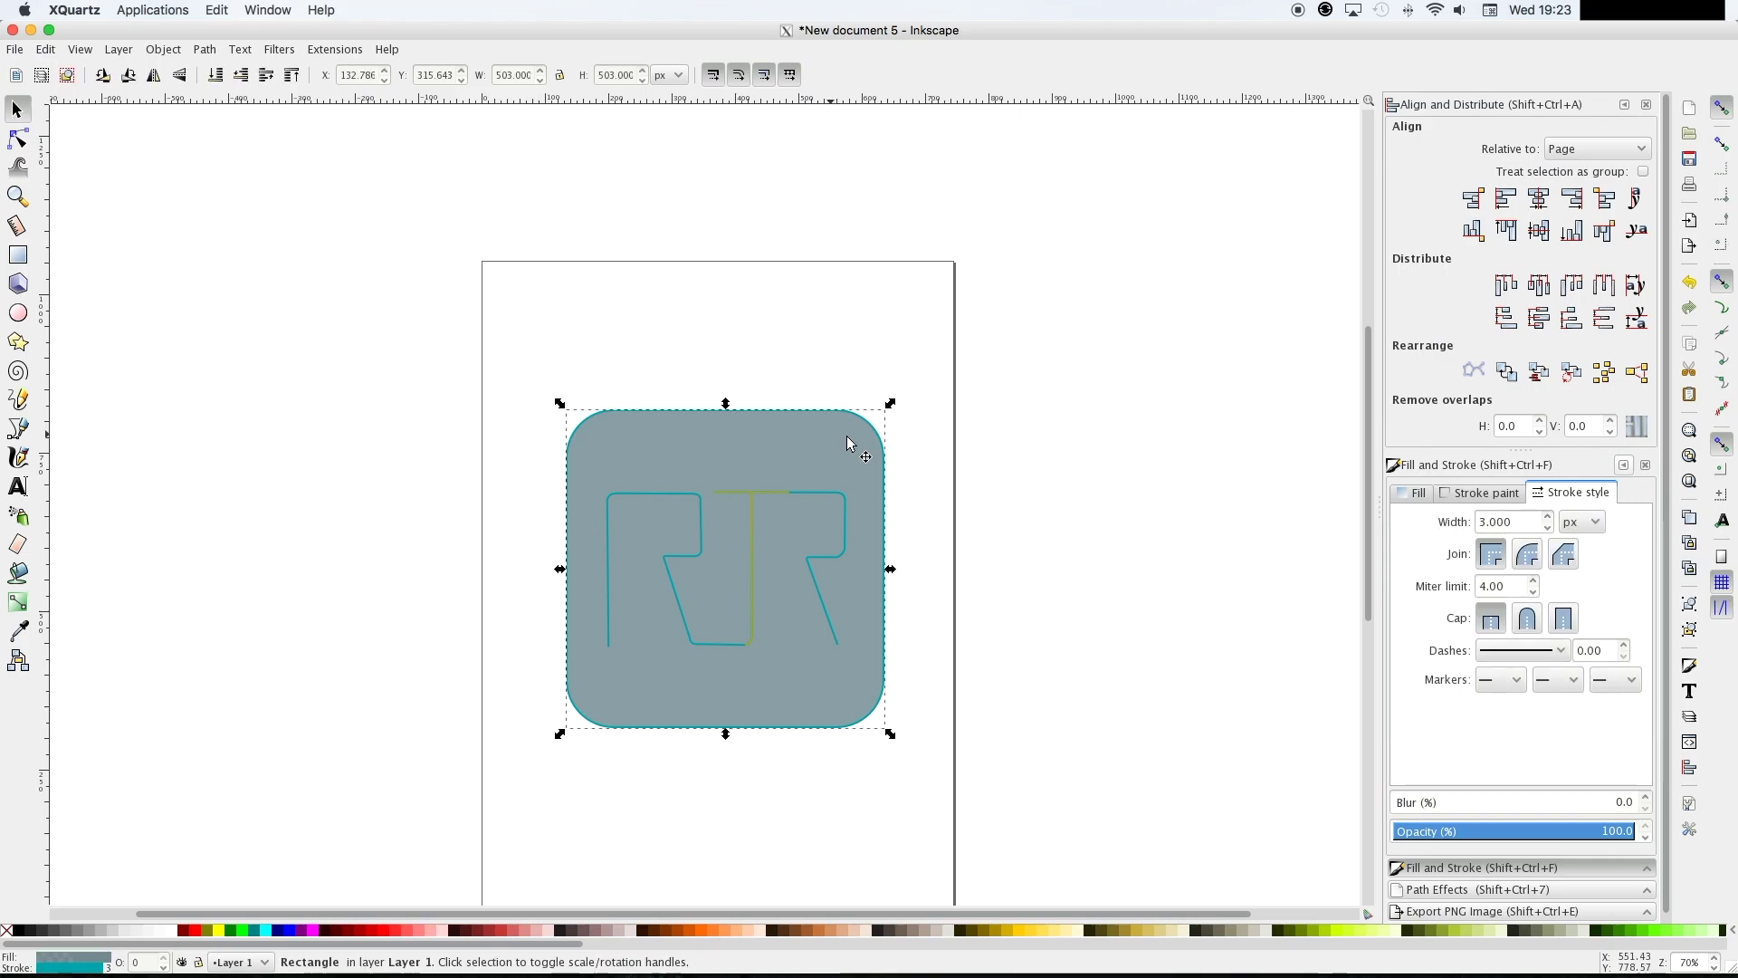
{"action": "left_click", "coordinate": [1486, 495]}
{"action": "mouse_move", "coordinate": [1510, 613]}
{"action": "left_mouse_down"}
{"action": "mouse_move", "coordinate": [1572, 611]}
{"action": "mouse_move", "coordinate": [1586, 643]}
{"action": "mouse_move", "coordinate": [1446, 636]}
{"action": "mouse_move", "coordinate": [1394, 605]}
{"action": "mouse_move", "coordinate": [1405, 662]}
{"action": "left_mouse_up"}
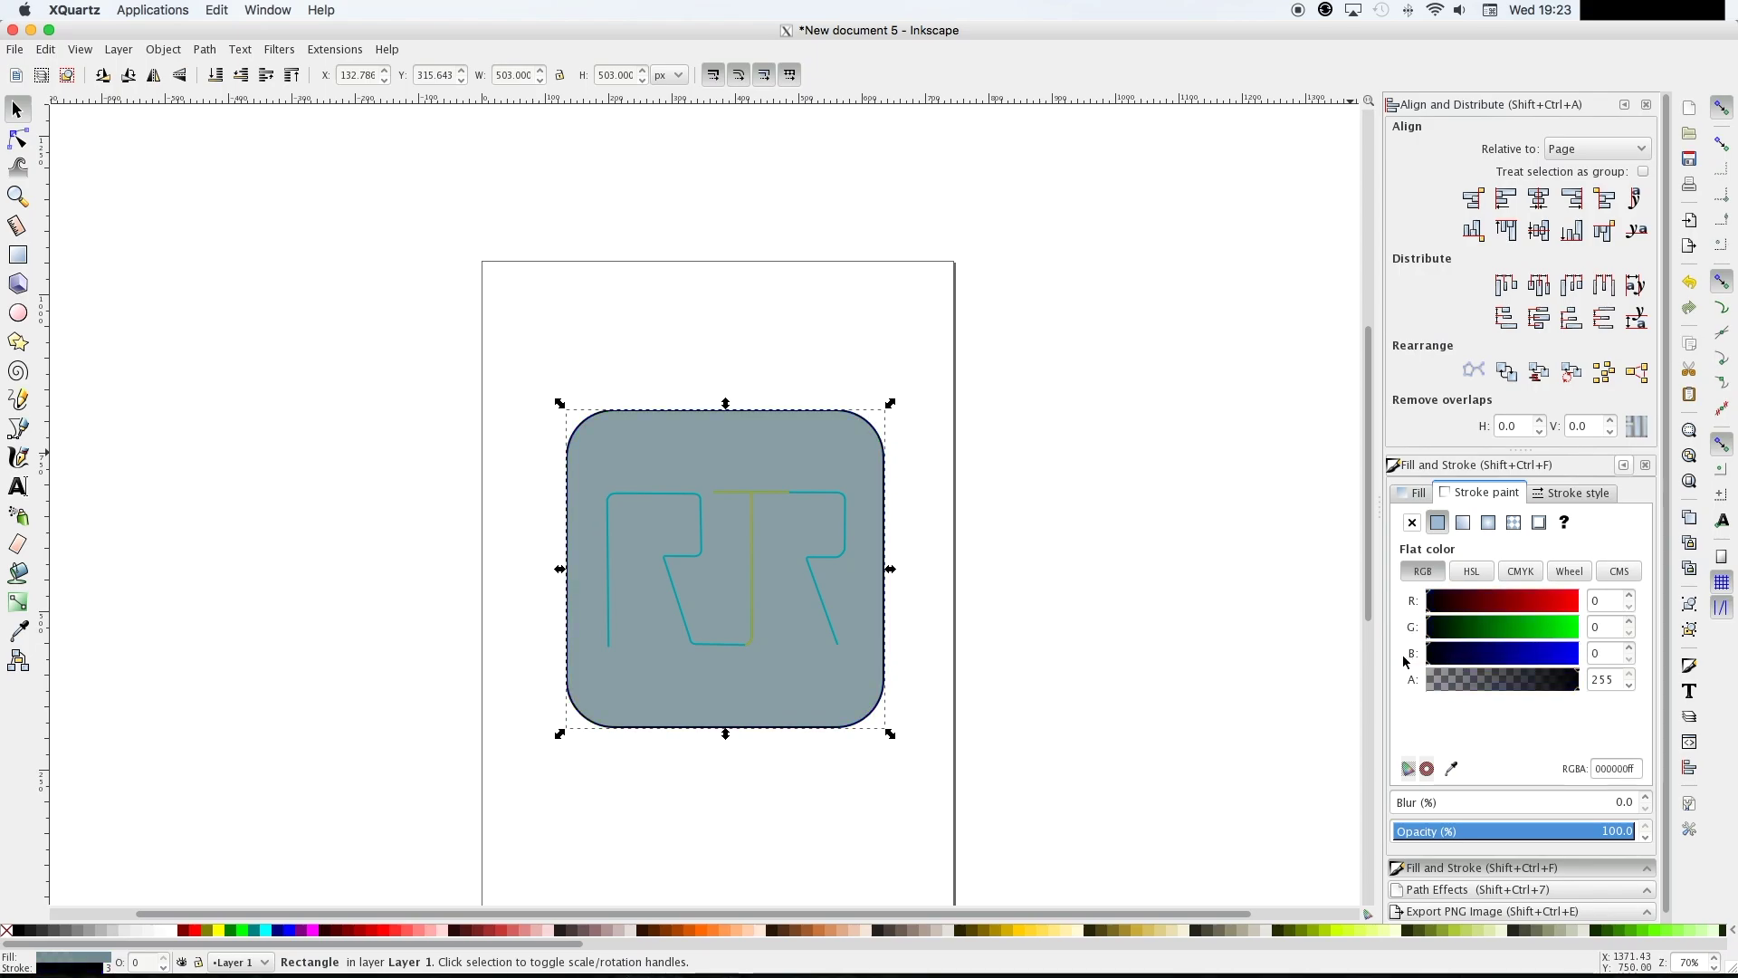
Try opaque custom fill colours on the rounded square, such as light blue with red 162, green 194 and blue 223
{"action": "left_click", "coordinate": [1409, 494]}
{"action": "mouse_move", "coordinate": [1490, 596]}
{"action": "left_mouse_down"}
{"action": "mouse_move", "coordinate": [1569, 602]}
{"action": "mouse_move", "coordinate": [1429, 605]}
{"action": "mouse_move", "coordinate": [1606, 637]}
{"action": "mouse_move", "coordinate": [1577, 653]}
{"action": "mouse_move", "coordinate": [1577, 601]}
{"action": "mouse_move", "coordinate": [1467, 626]}
{"action": "mouse_move", "coordinate": [1580, 599]}
{"action": "mouse_move", "coordinate": [1457, 611]}
{"action": "mouse_move", "coordinate": [1512, 634]}
{"action": "mouse_move", "coordinate": [1476, 625]}
{"action": "mouse_move", "coordinate": [1524, 602]}
{"action": "left_mouse_up"}
{"action": "left_click_drag", "start_coordinate": [1580, 679], "coordinate": [1610, 686]}
{"action": "left_click", "coordinate": [1560, 653]}
{"action": "left_click", "coordinate": [1543, 626]}
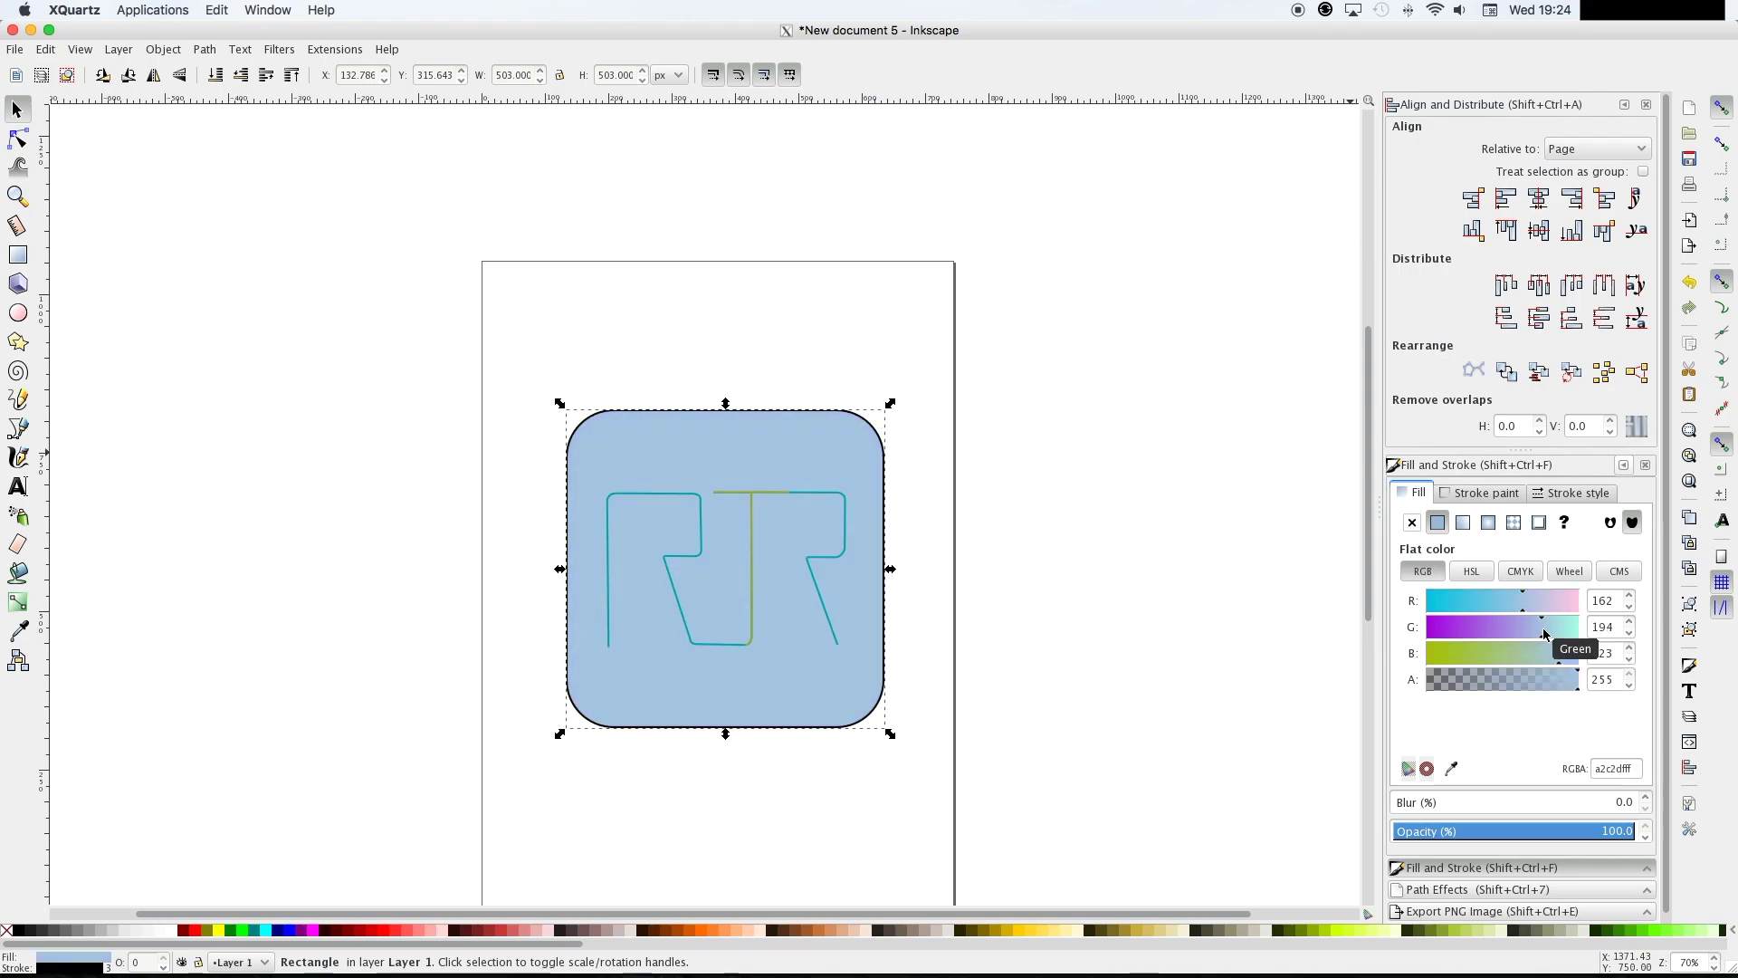
{"action": "left_click_drag", "start_coordinate": [1543, 604], "coordinate": [1487, 604]}
{"action": "left_click", "coordinate": [1541, 652]}
{"action": "left_click", "coordinate": [1561, 627]}
Compare dark palette swatches as the rounded square's fill and apply the dark slate 373e48
{"action": "left_click", "coordinate": [1086, 930]}
{"action": "scroll", "coordinate": [378, 930], "scroll_direction": "down", "scroll_amount": 3}
{"action": "left_click", "coordinate": [379, 930]}
{"action": "left_click", "coordinate": [391, 930]}
{"action": "left_click", "coordinate": [370, 930]}
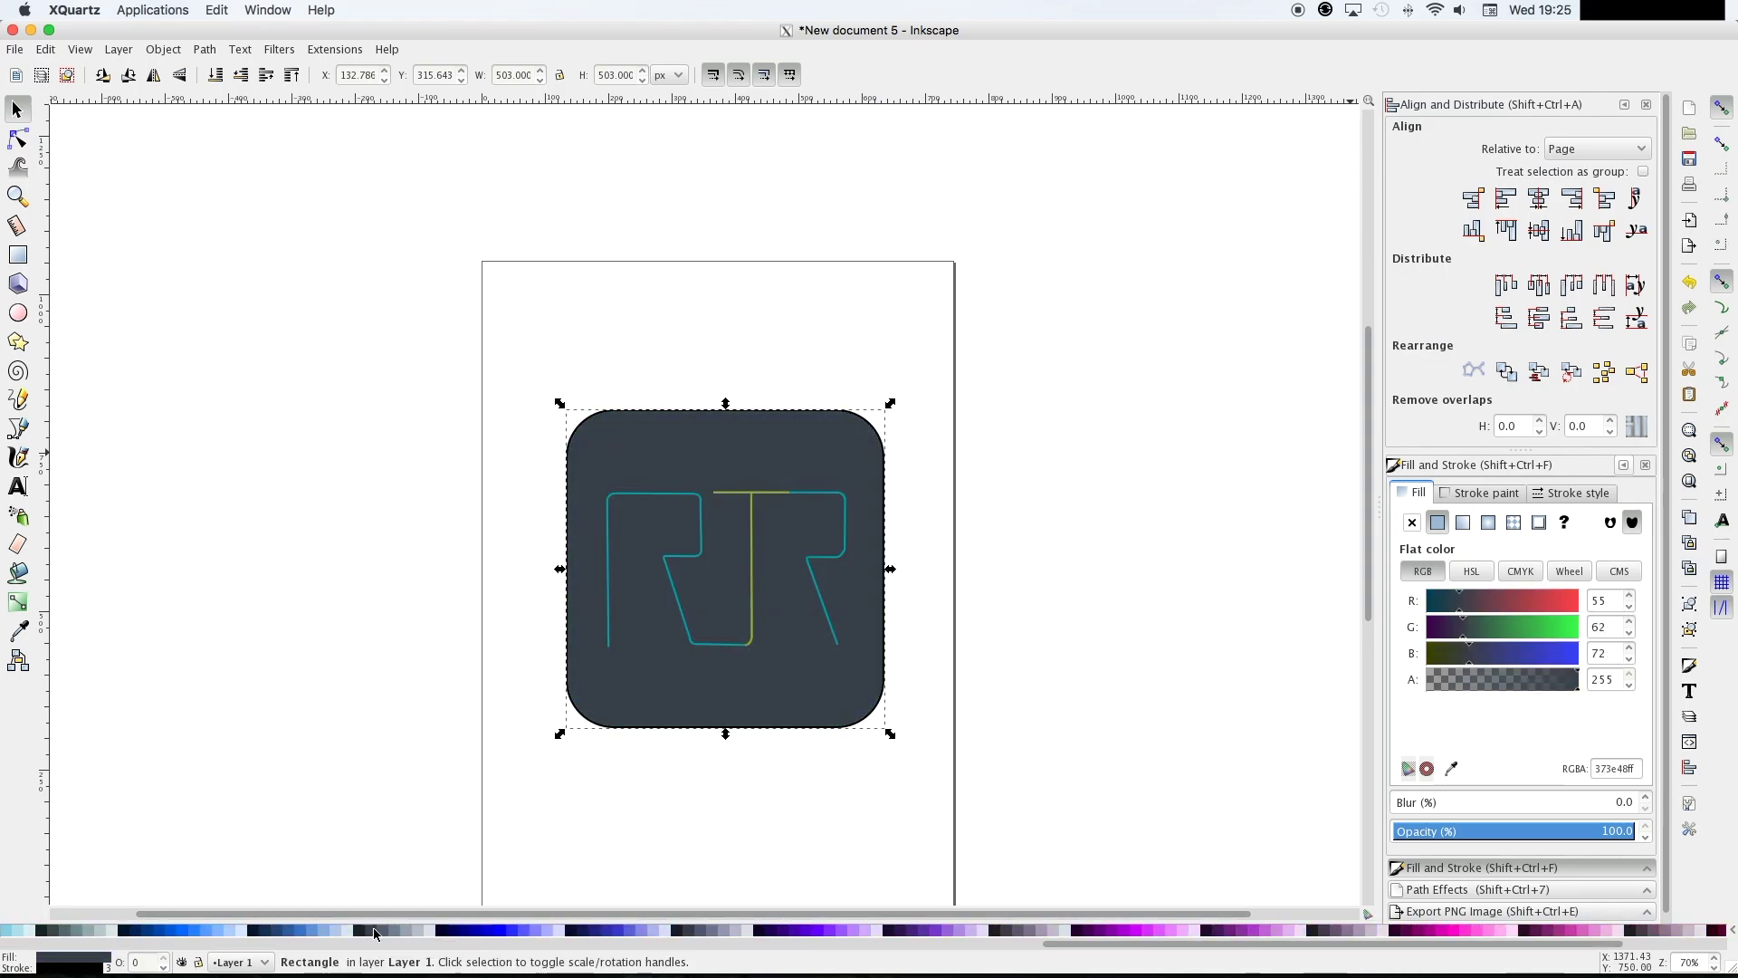
{"action": "left_click", "coordinate": [384, 931]}
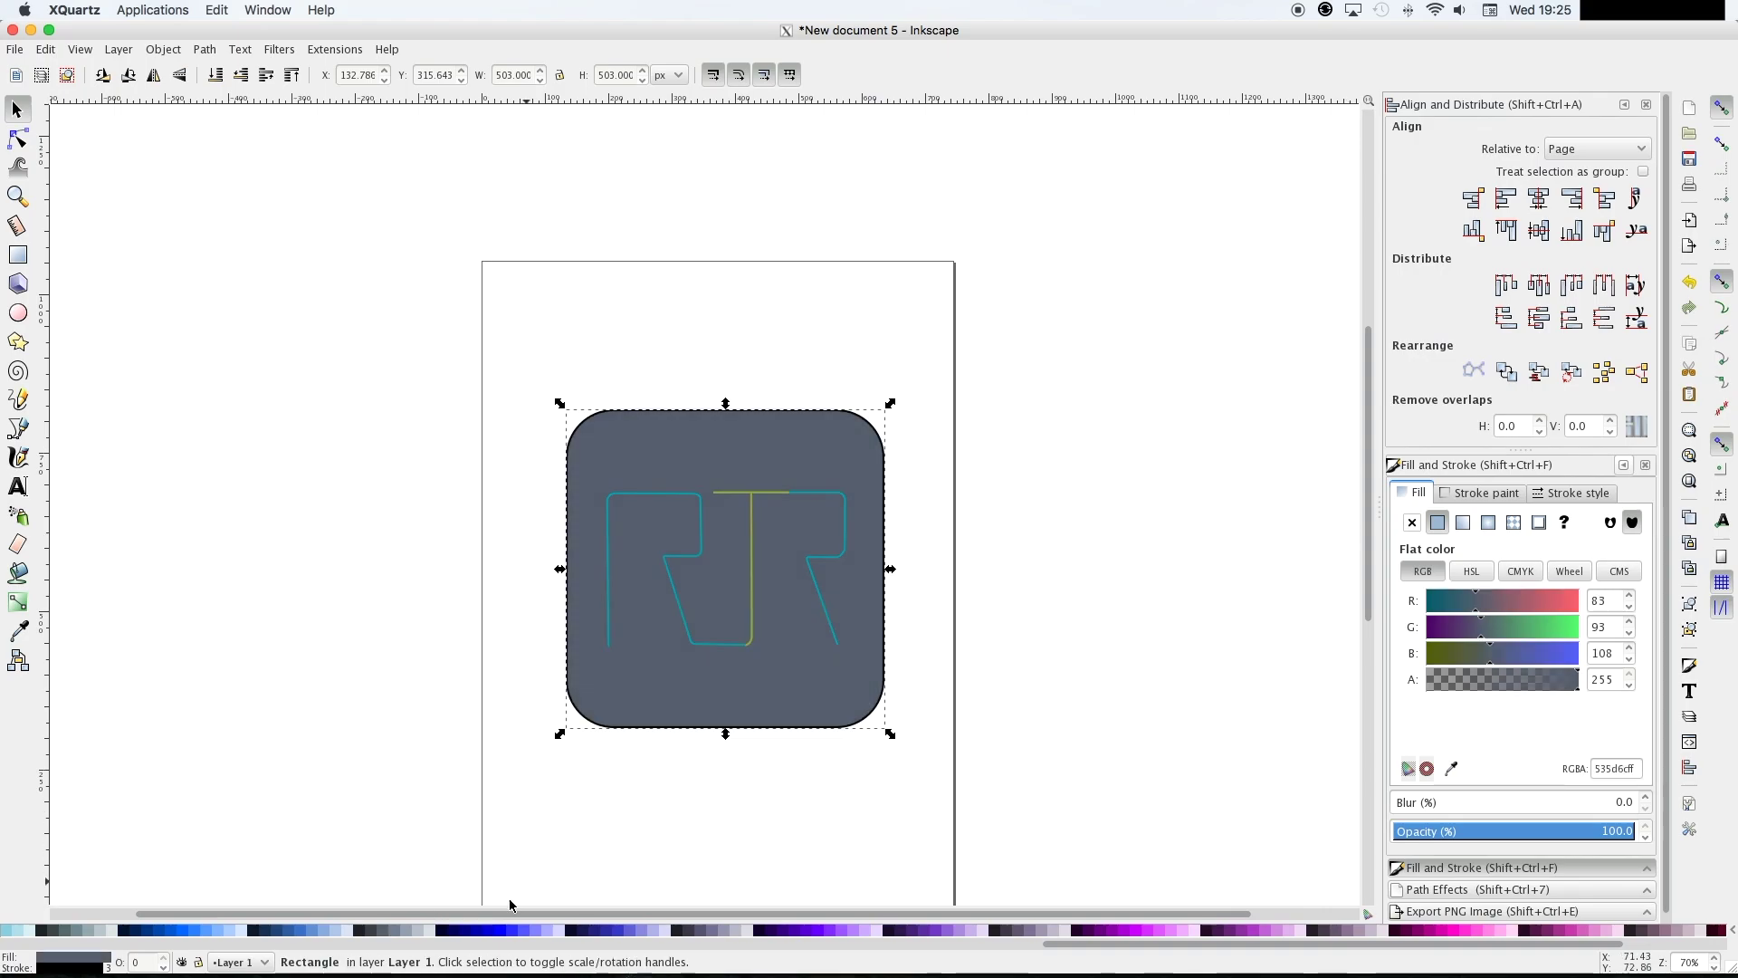
{"action": "left_click", "coordinate": [370, 931]}
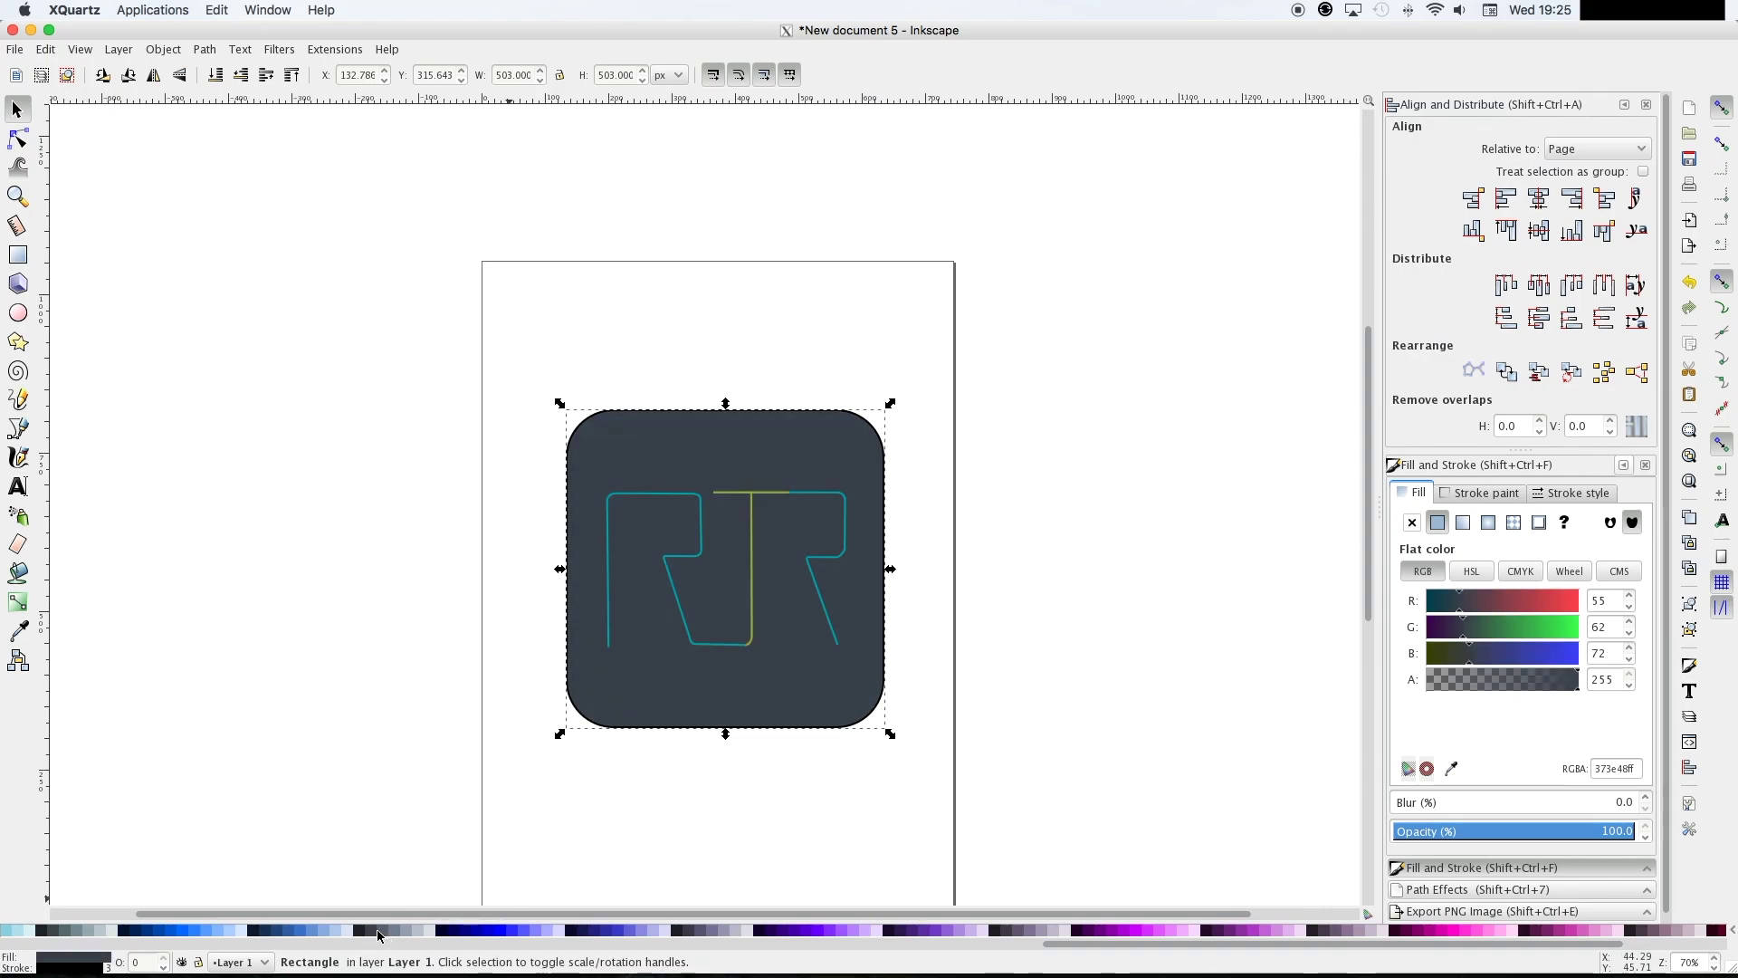
Set the rounded square's stroke colour to white with red, green and blue at 255
{"action": "left_click", "coordinate": [1155, 753]}
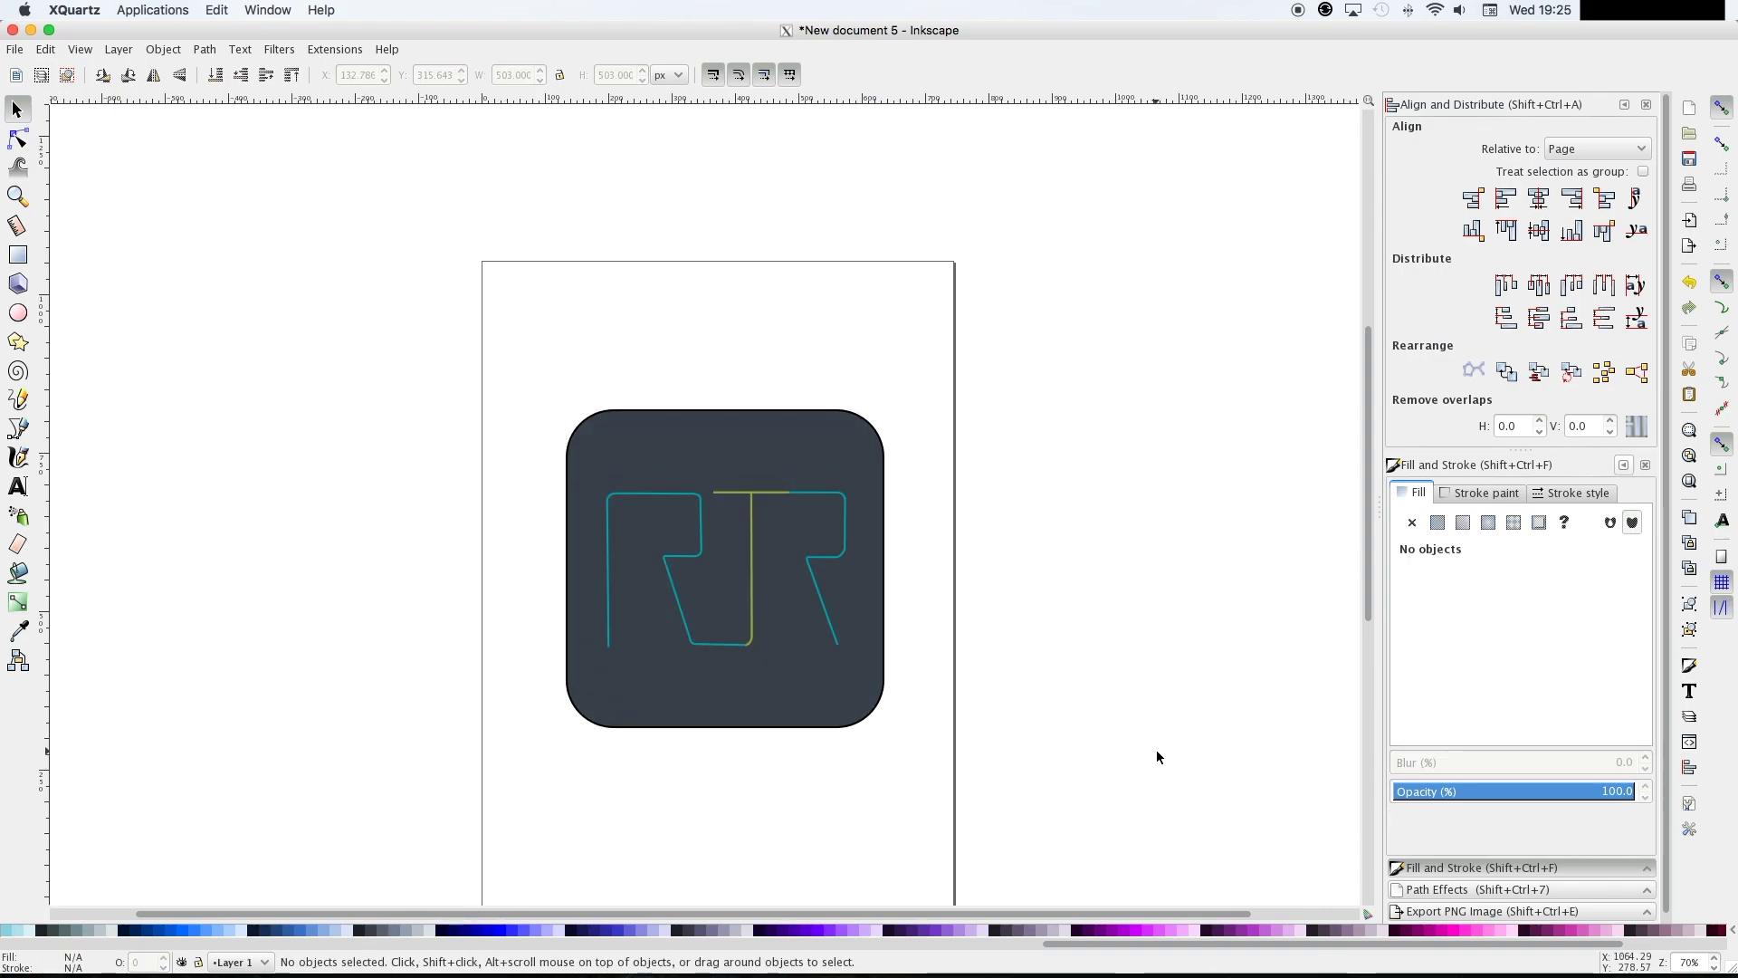
{"action": "left_click", "coordinate": [848, 475]}
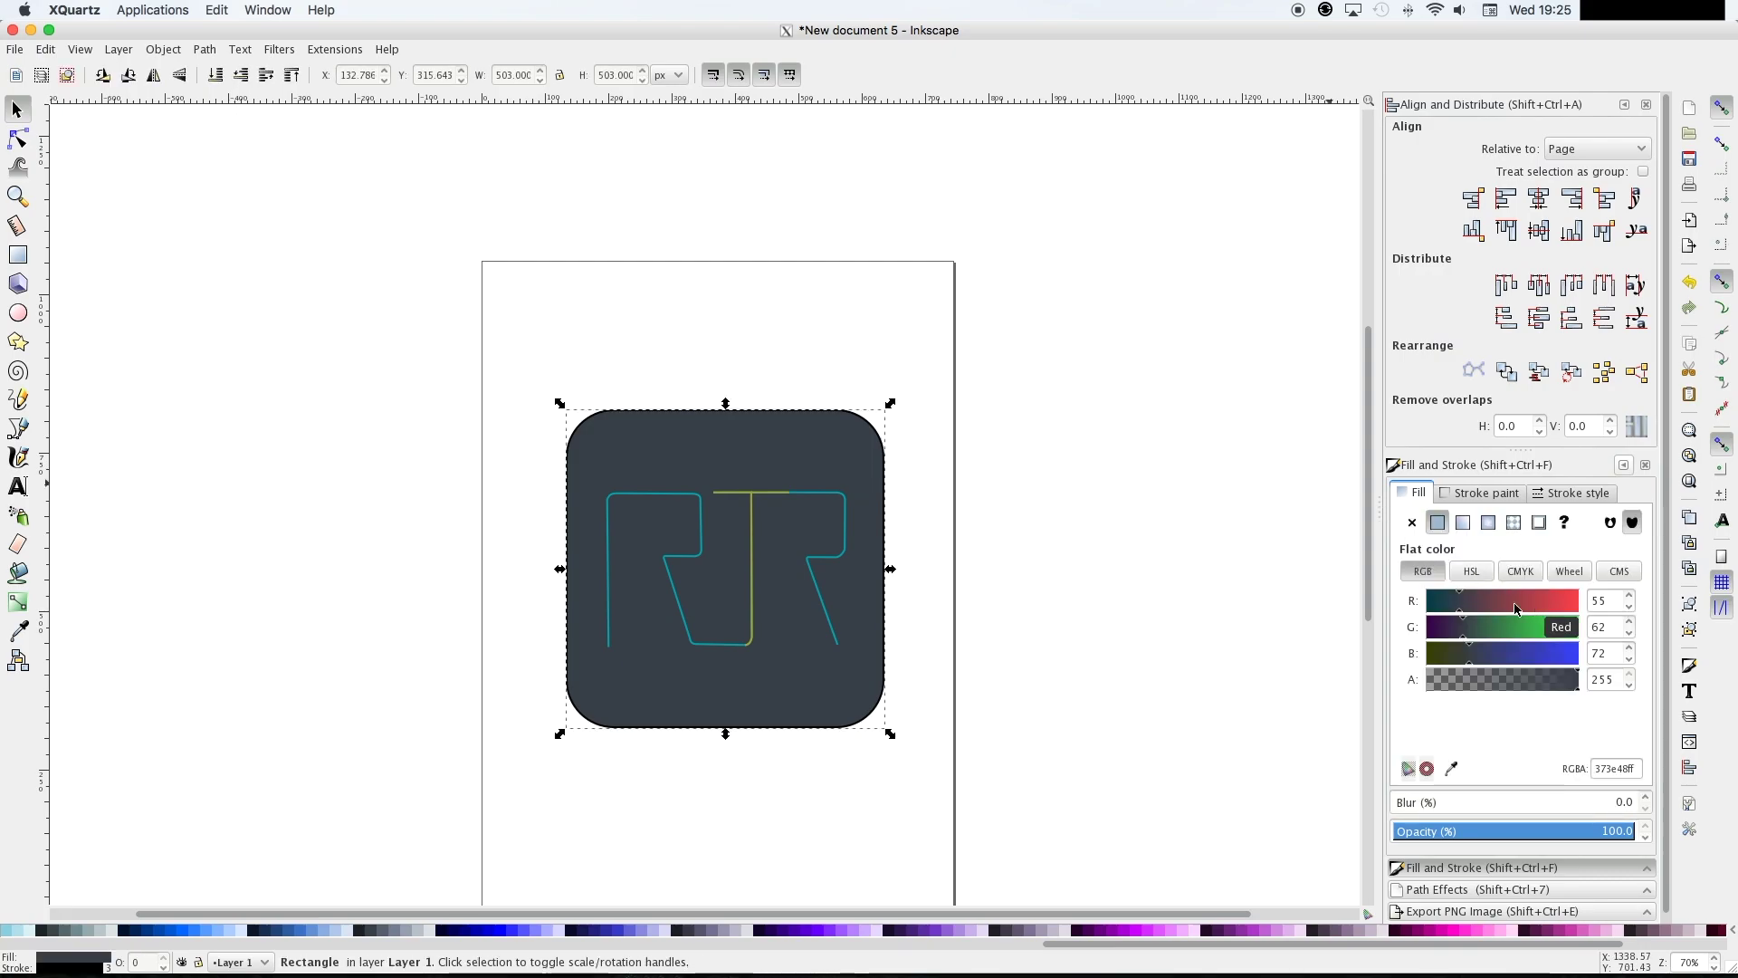
{"action": "left_click", "coordinate": [1501, 495]}
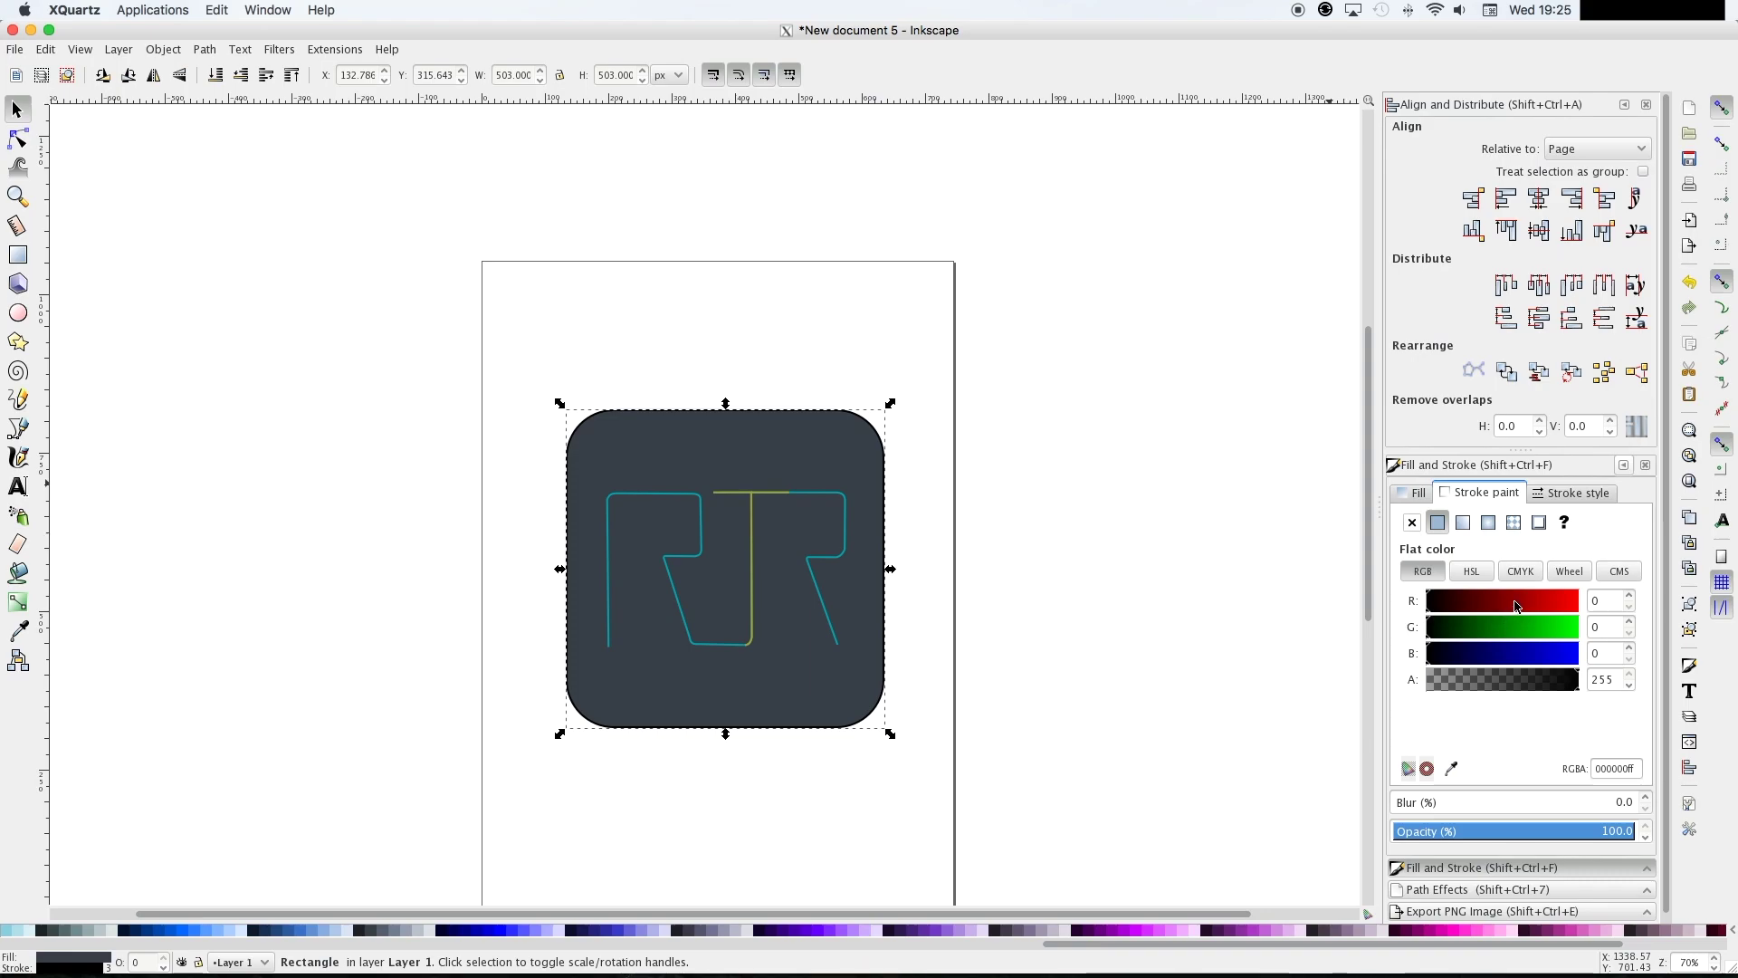
{"action": "left_click_drag", "start_coordinate": [1505, 626], "coordinate": [1650, 625]}
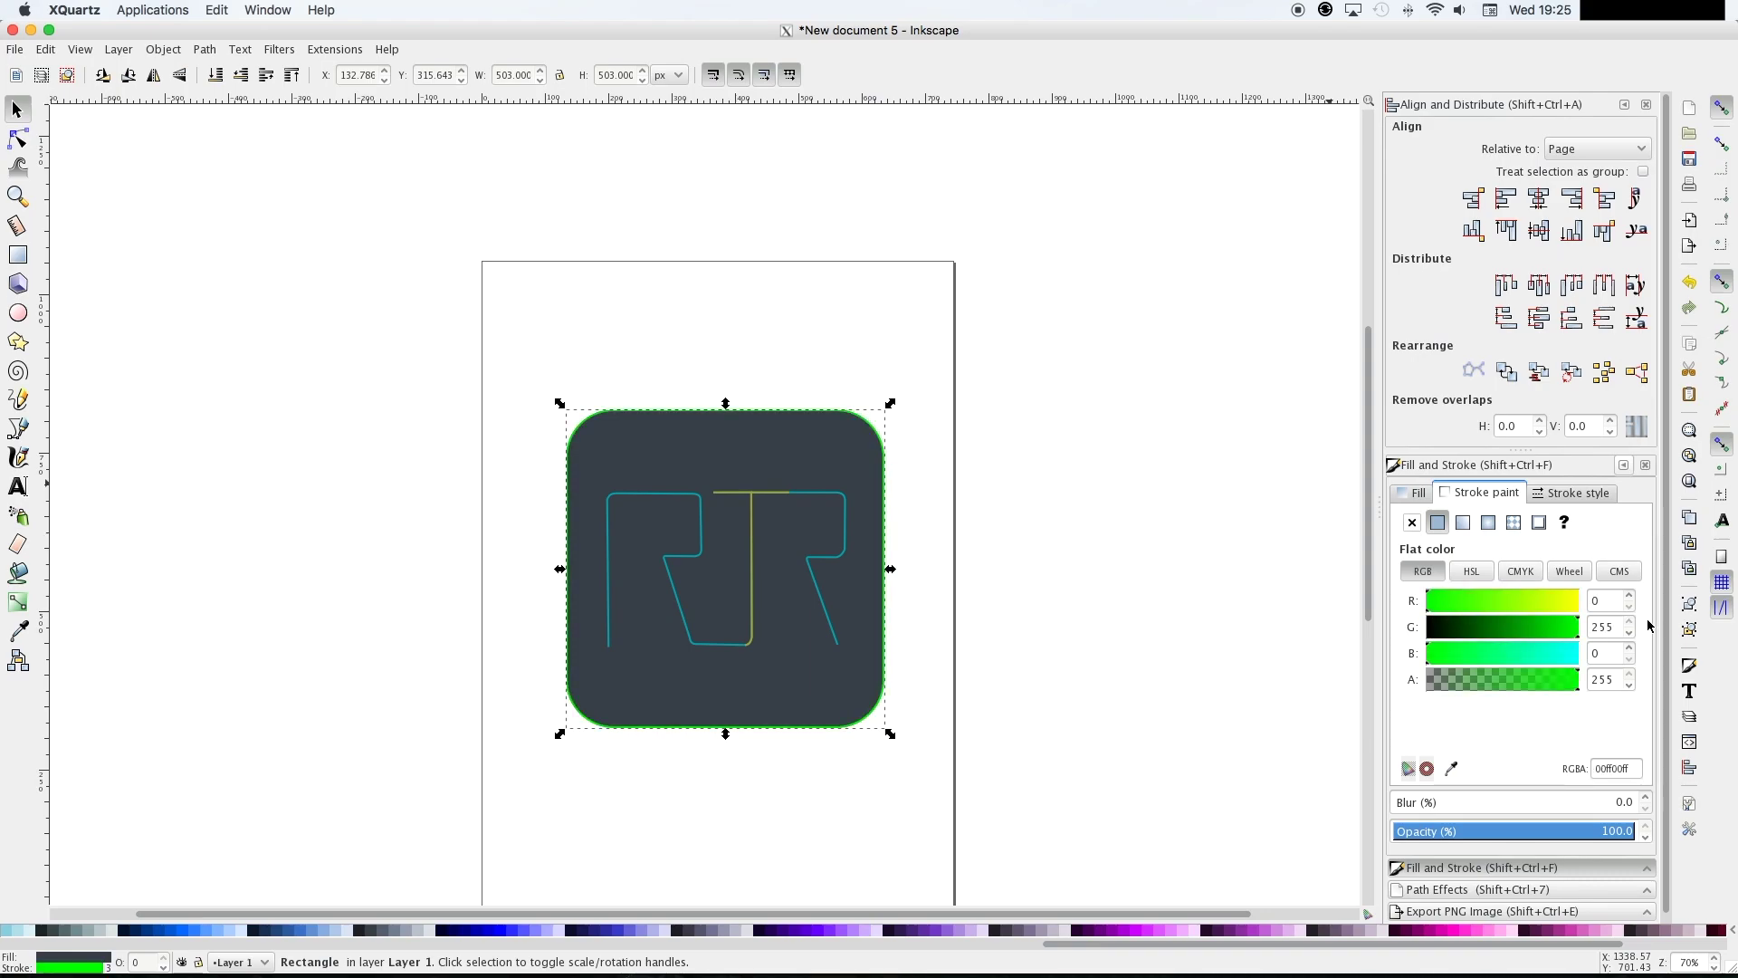
{"action": "left_click_drag", "start_coordinate": [1542, 603], "coordinate": [1586, 650]}
{"action": "left_click_drag", "start_coordinate": [1542, 662], "coordinate": [1579, 661]}
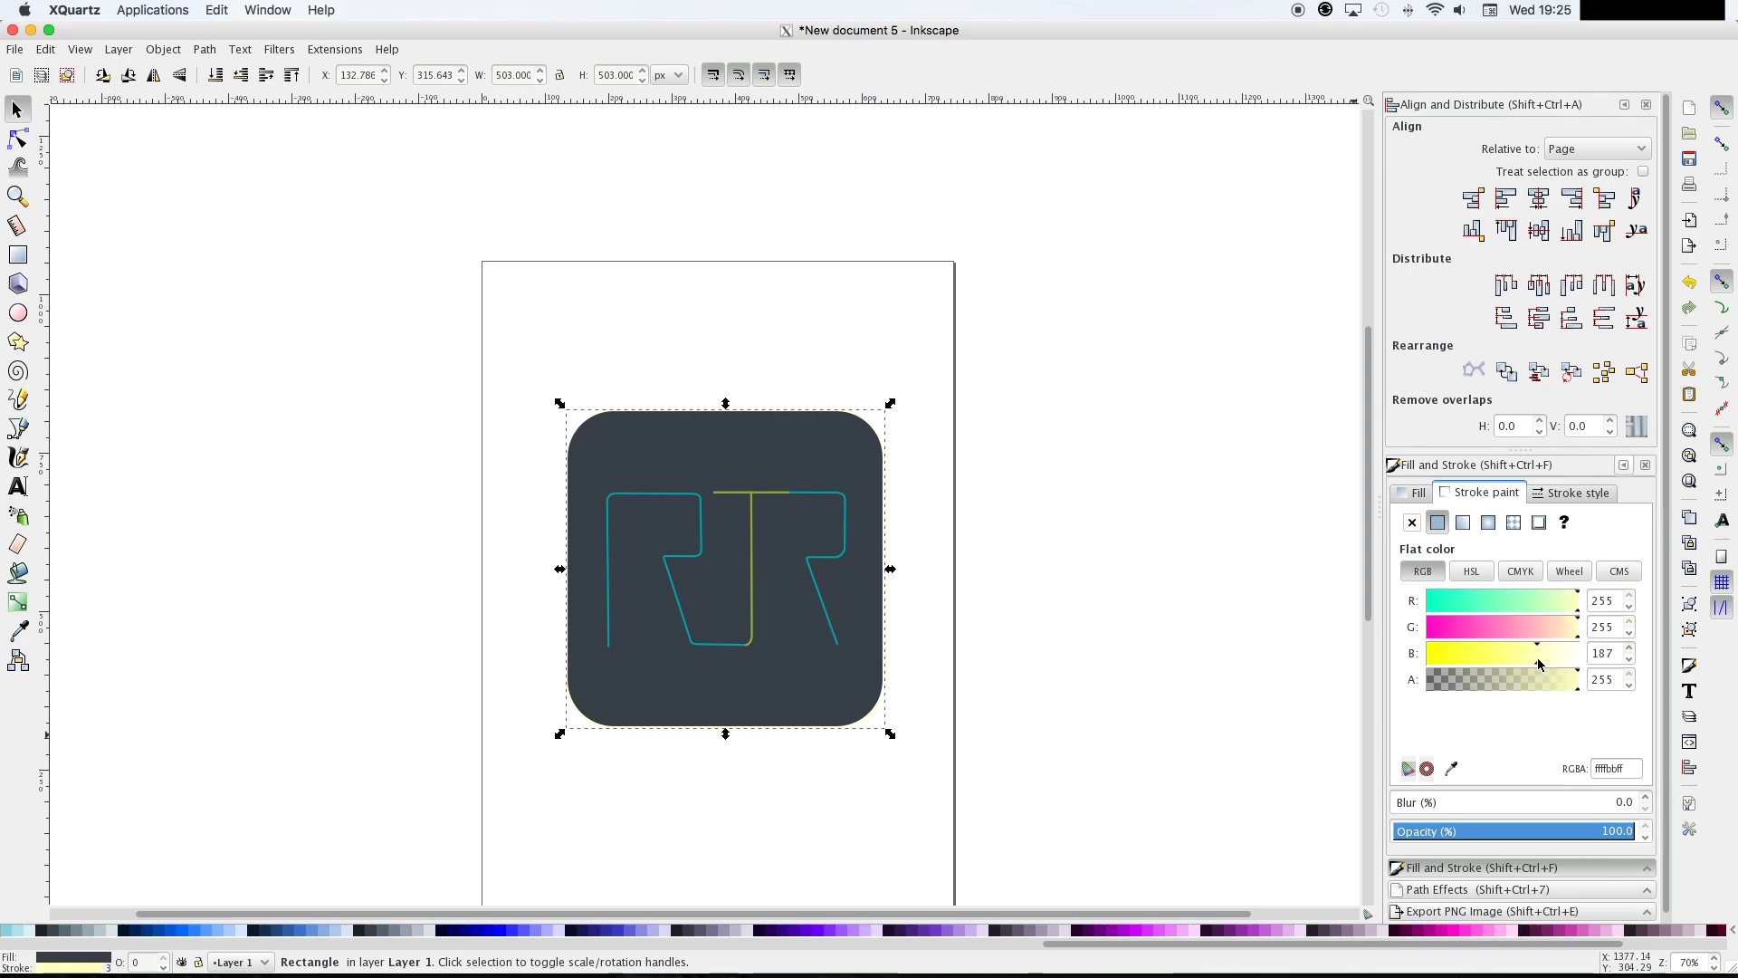
{"action": "left_click", "coordinate": [1101, 625]}
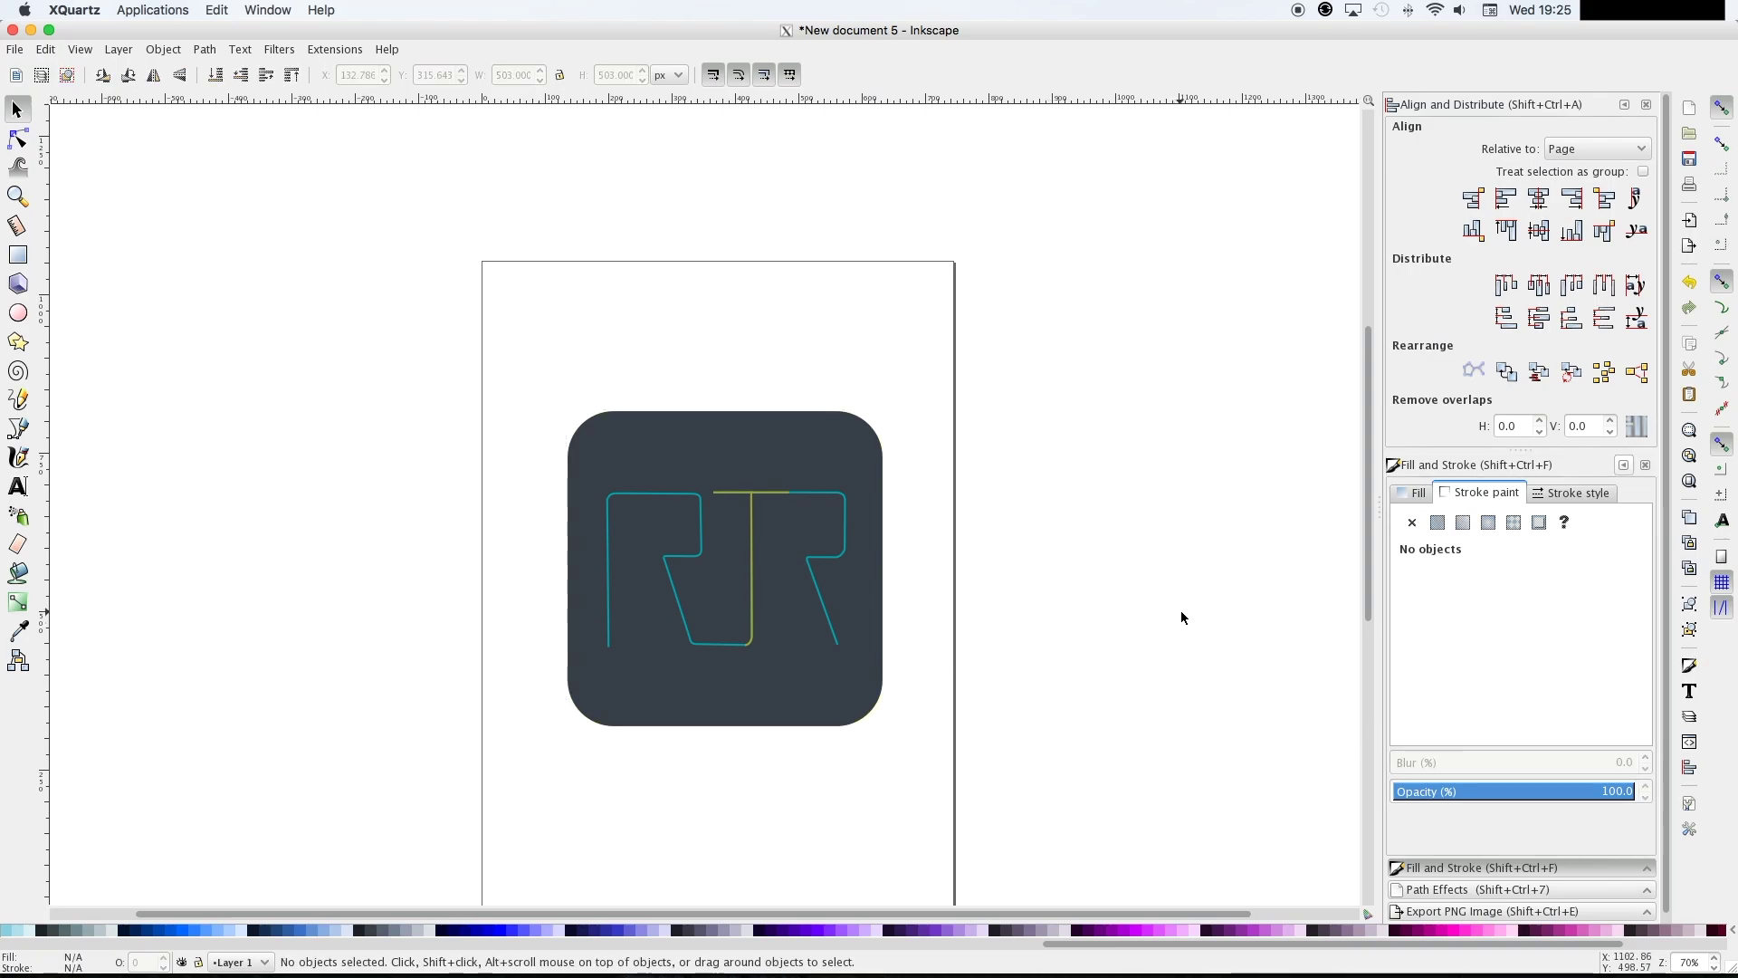
{"action": "scroll", "coordinate": [1175, 607], "scroll_direction": "left", "scroll_amount": 3}
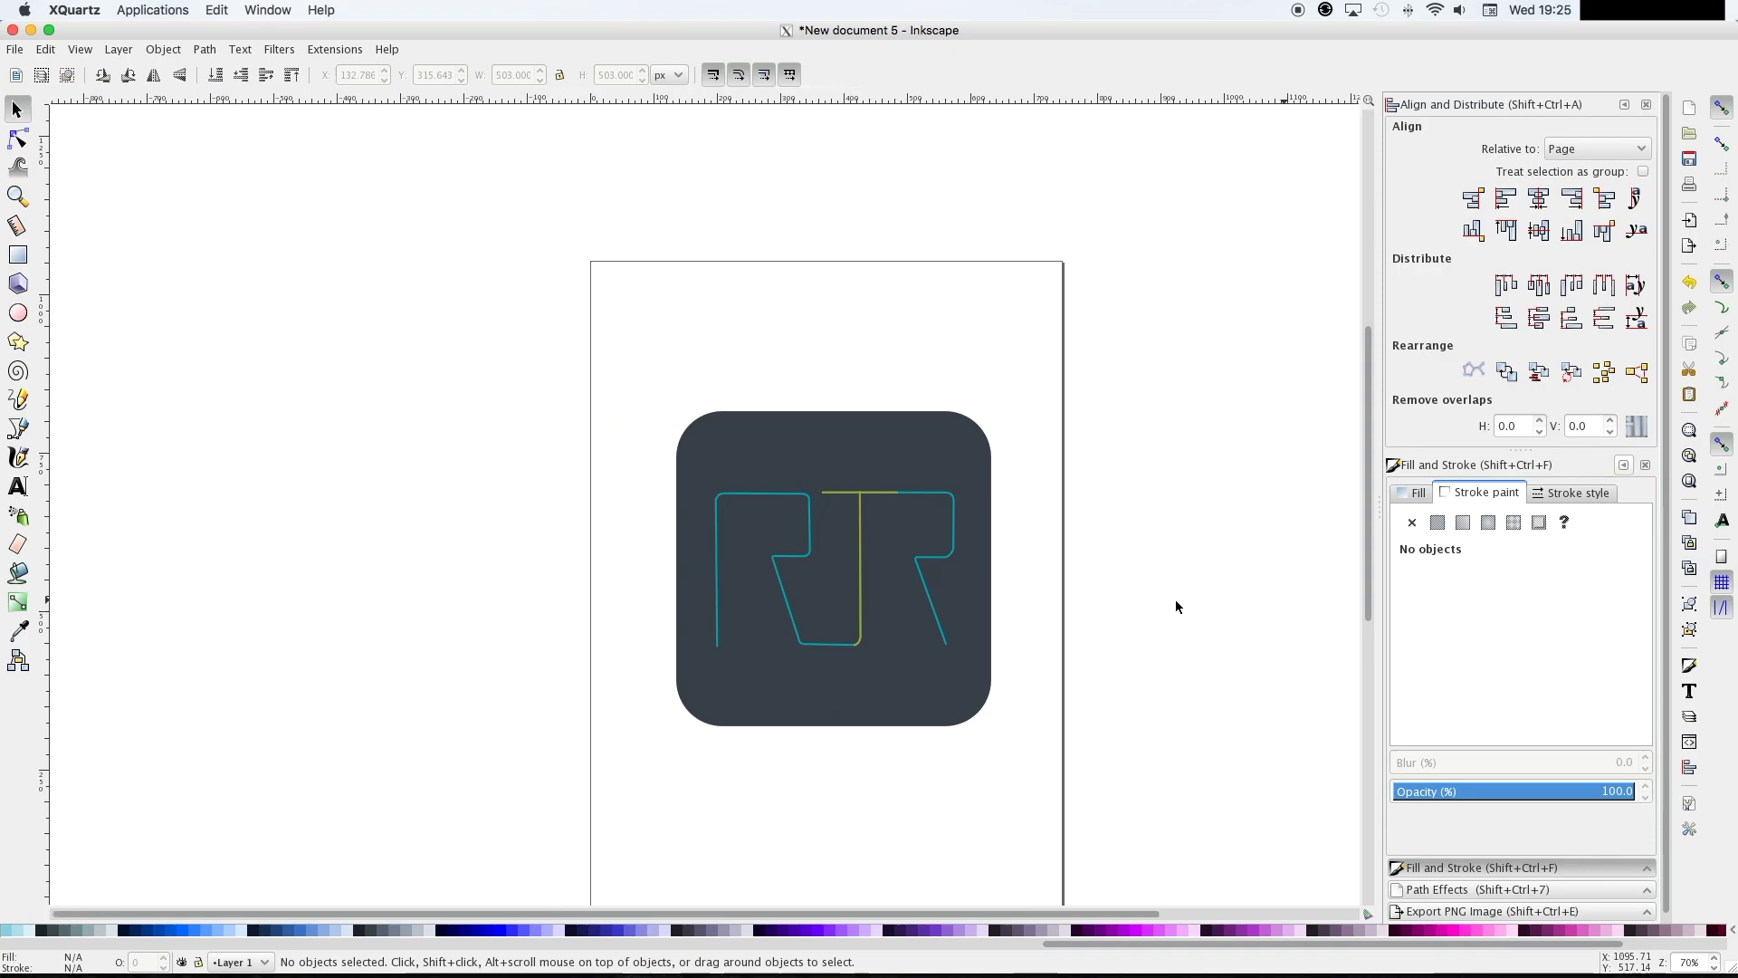
{"action": "scroll", "coordinate": [1175, 606], "scroll_direction": "down", "scroll_amount": 2}
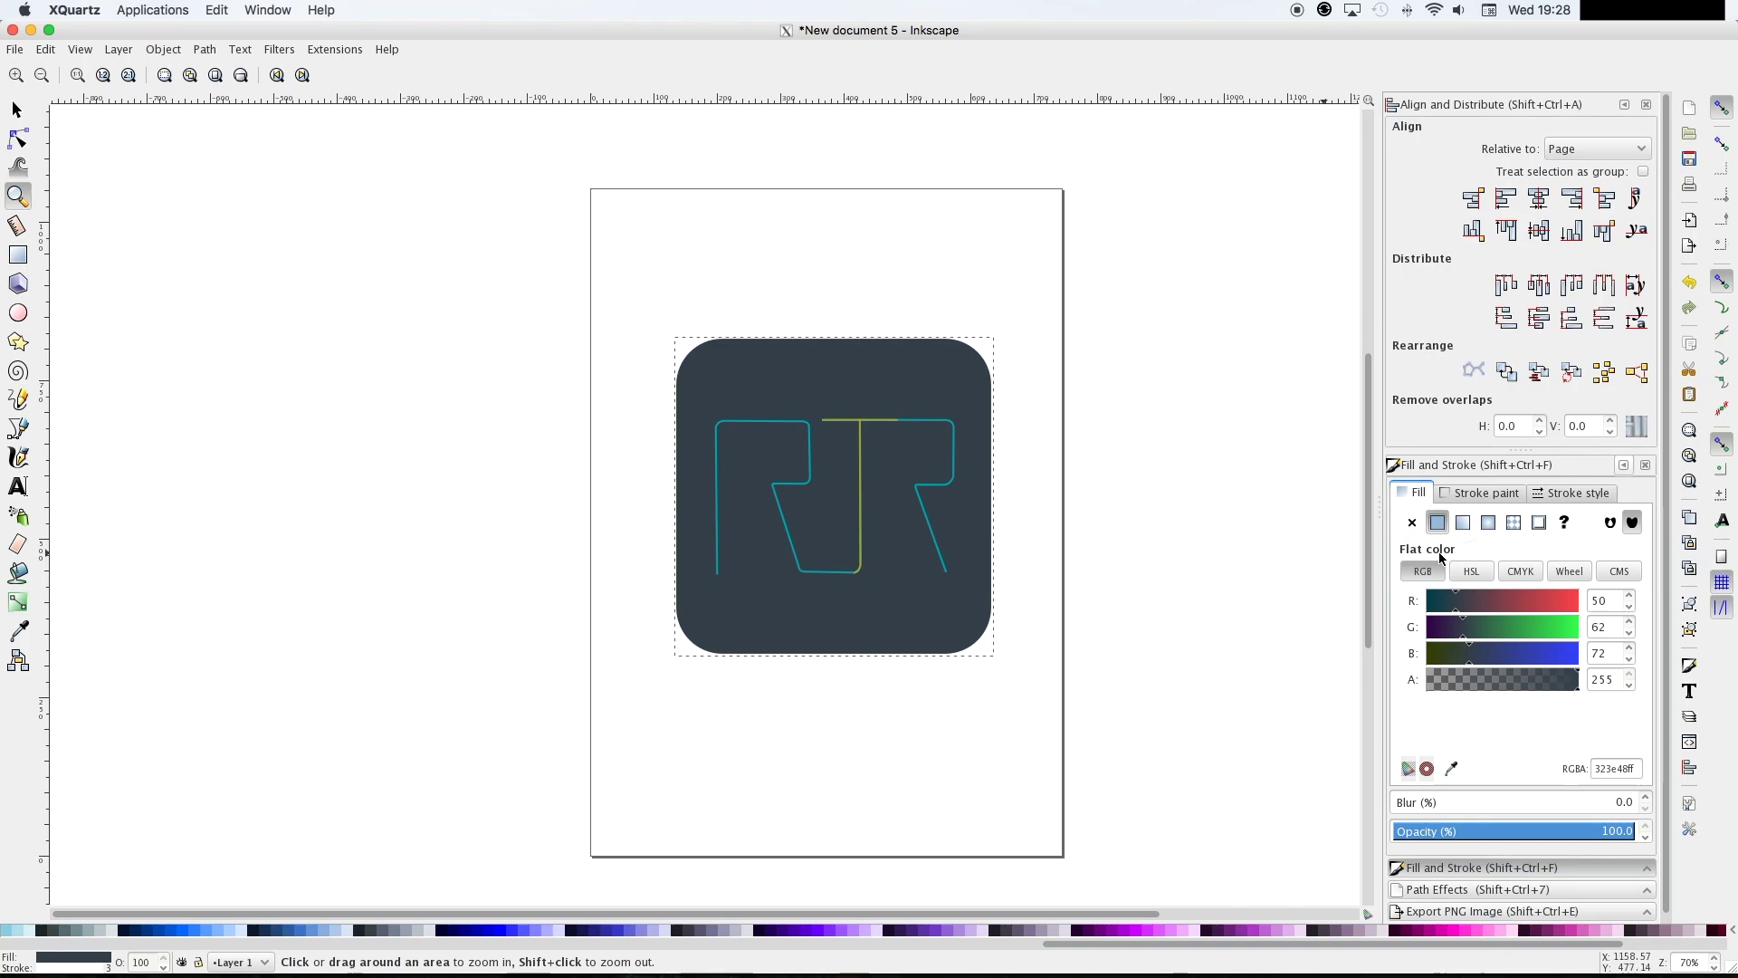
Apply a linear gradient fill to the rounded square, running diagonally from opaque at the lower-right corner to transparent at the upper-left
{"action": "left_click", "coordinate": [1464, 525]}
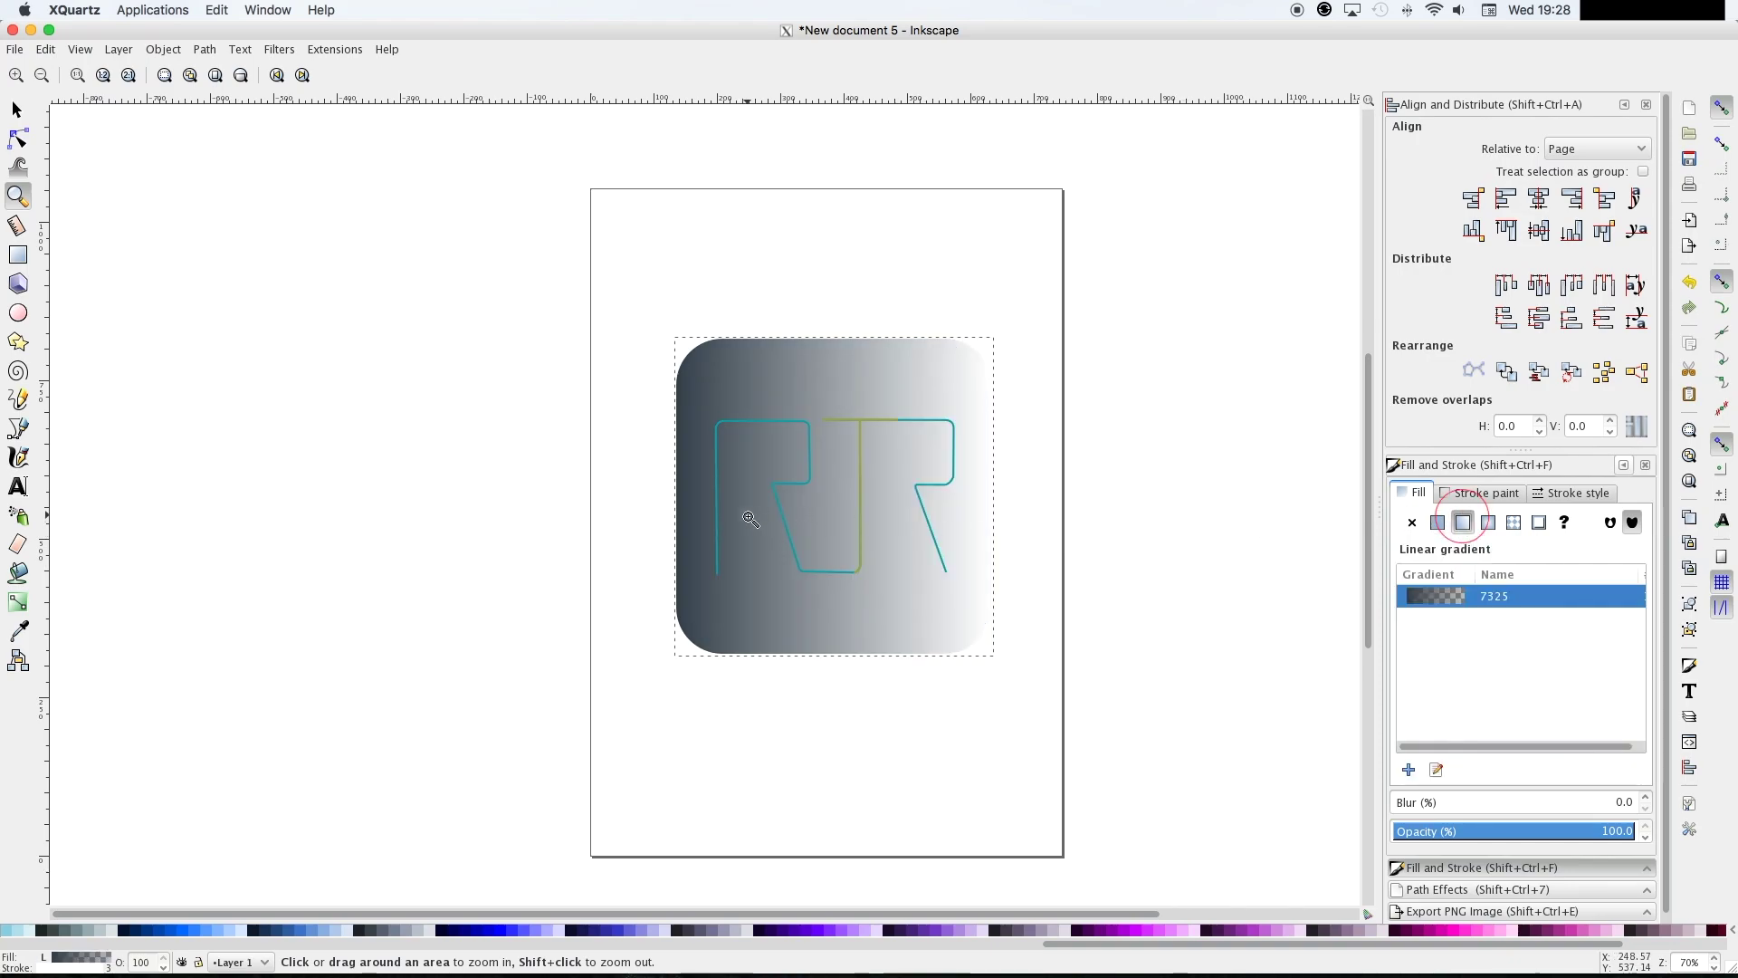
{"action": "key", "text": "g"}
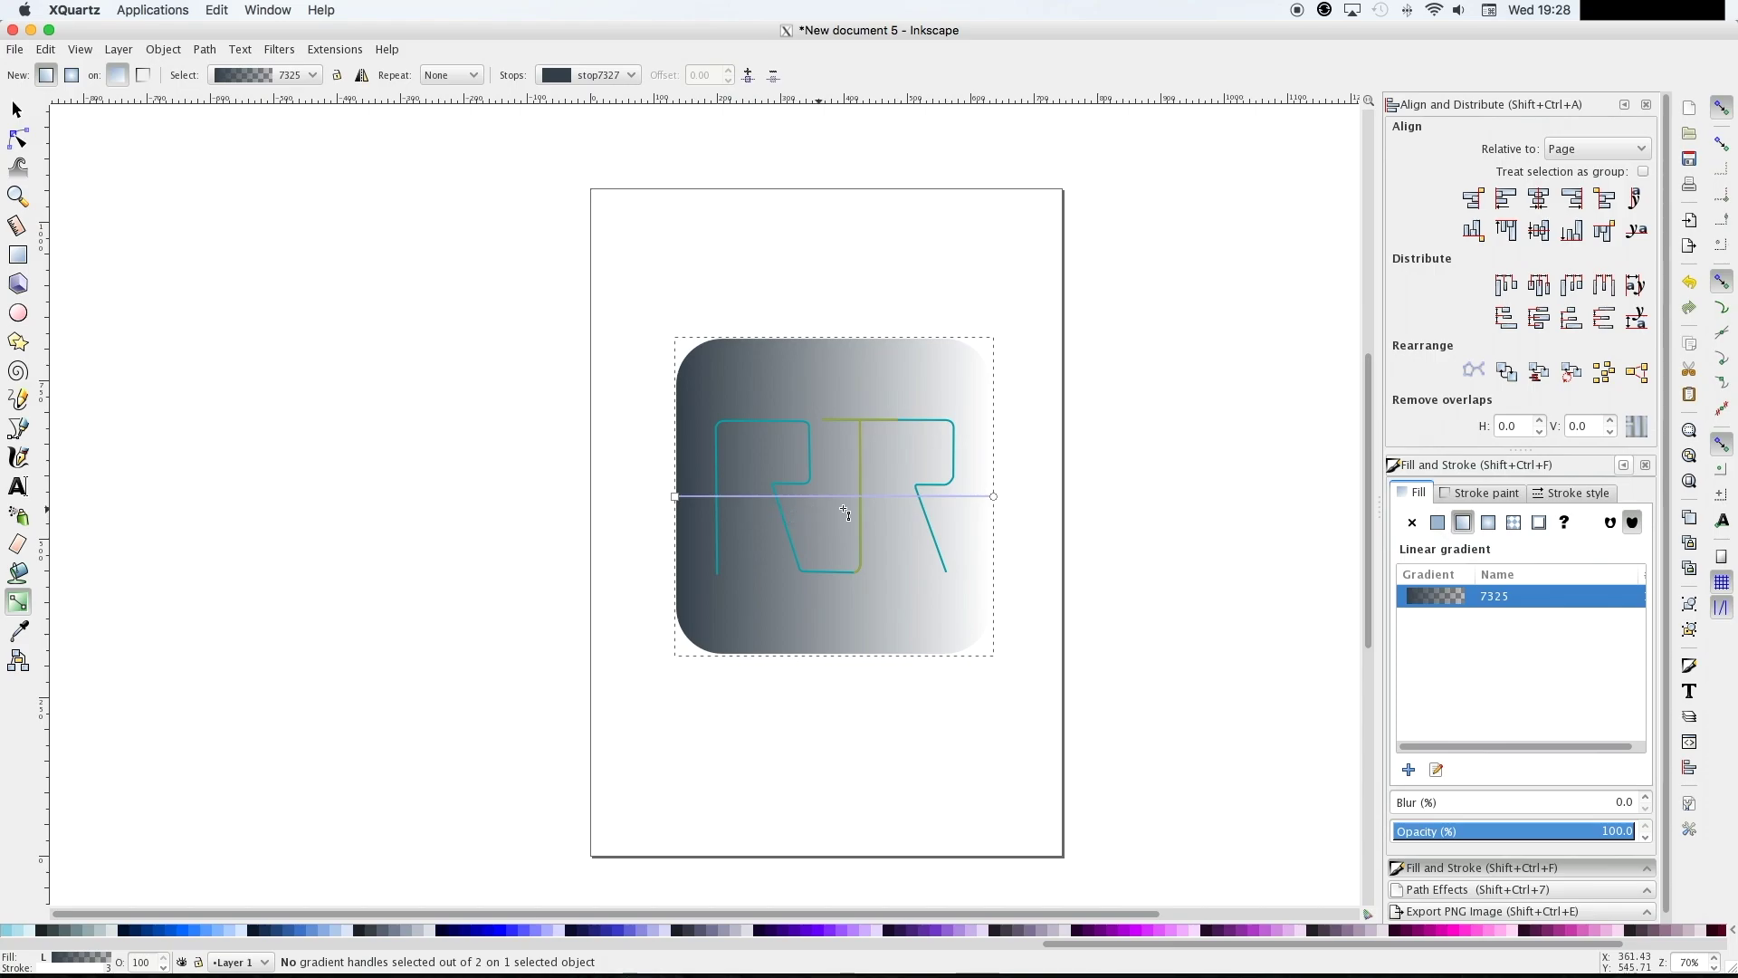
{"action": "left_click_drag", "start_coordinate": [990, 491], "coordinate": [662, 340]}
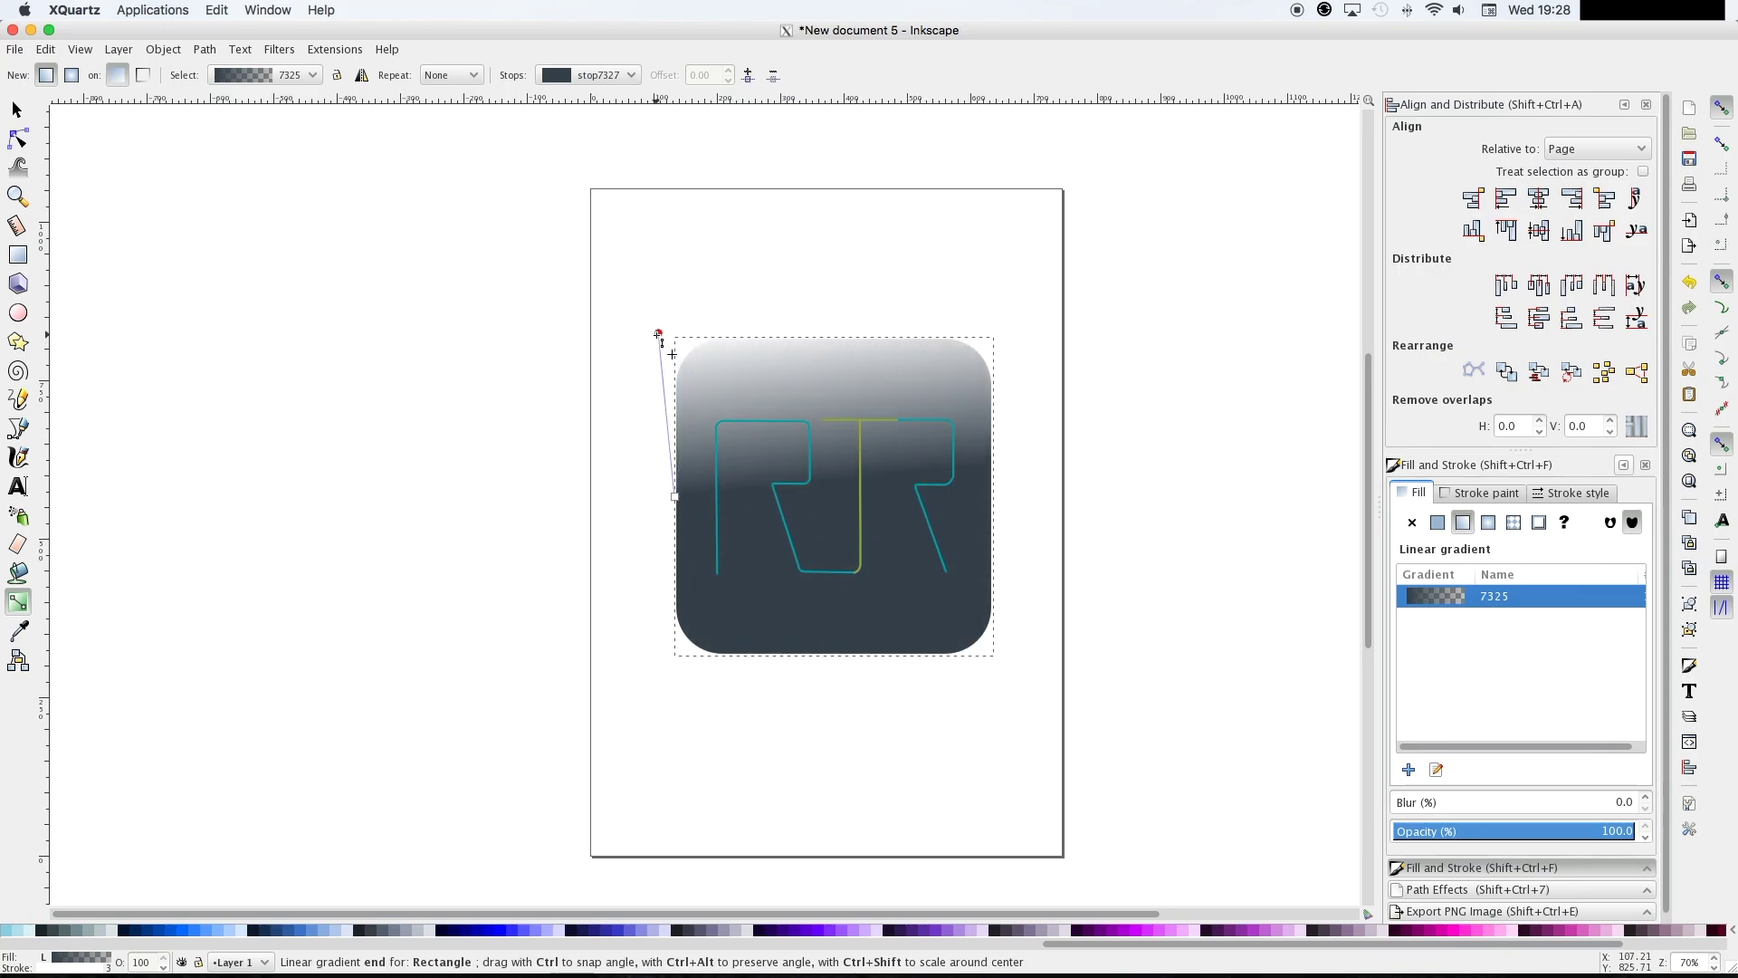
{"action": "left_click", "coordinate": [675, 496]}
{"action": "left_click_drag", "start_coordinate": [676, 496], "coordinate": [971, 635]}
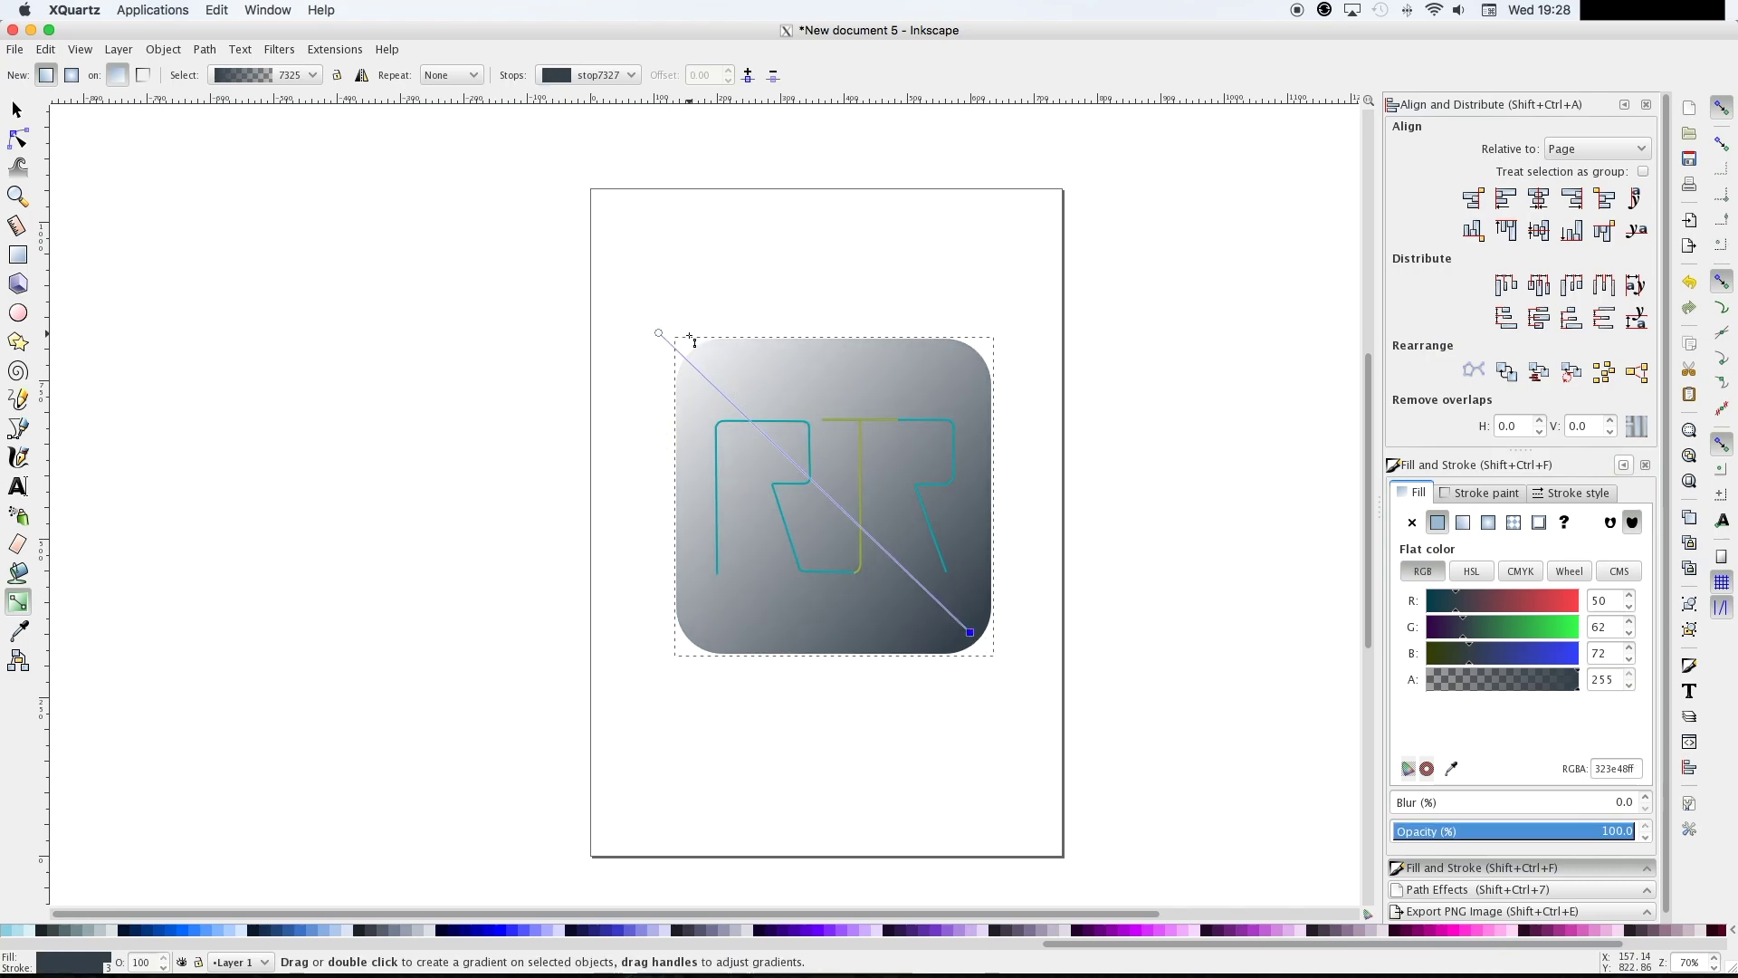
Extend the gradient's transparent end well beyond the square's upper-left corner and set that stop's alpha to 168
{"action": "left_click", "coordinate": [659, 333]}
{"action": "left_click_drag", "start_coordinate": [661, 294], "coordinate": [517, 160]}
{"action": "left_click", "coordinate": [969, 632]}
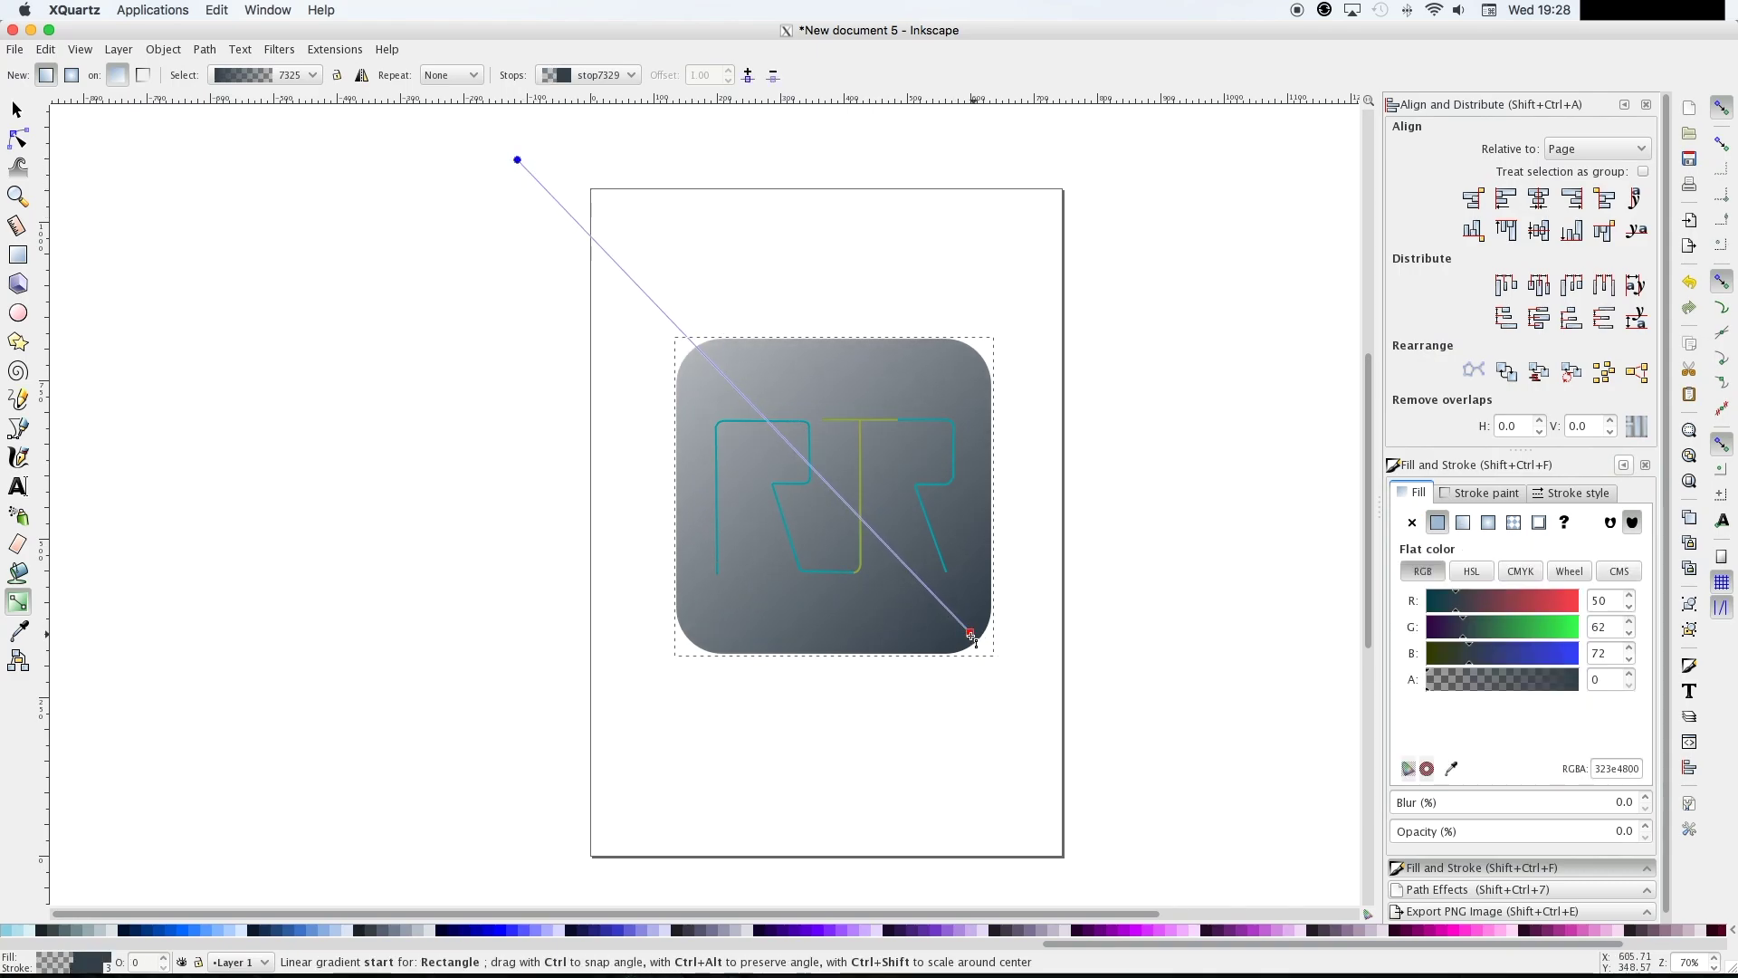
{"action": "scroll", "coordinate": [714, 355], "scroll_direction": "up", "scroll_amount": 2}
{"action": "mouse_move", "coordinate": [1530, 680]}
{"action": "left_mouse_down"}
{"action": "mouse_move", "coordinate": [1601, 683]}
{"action": "mouse_move", "coordinate": [1527, 690]}
{"action": "left_mouse_up"}
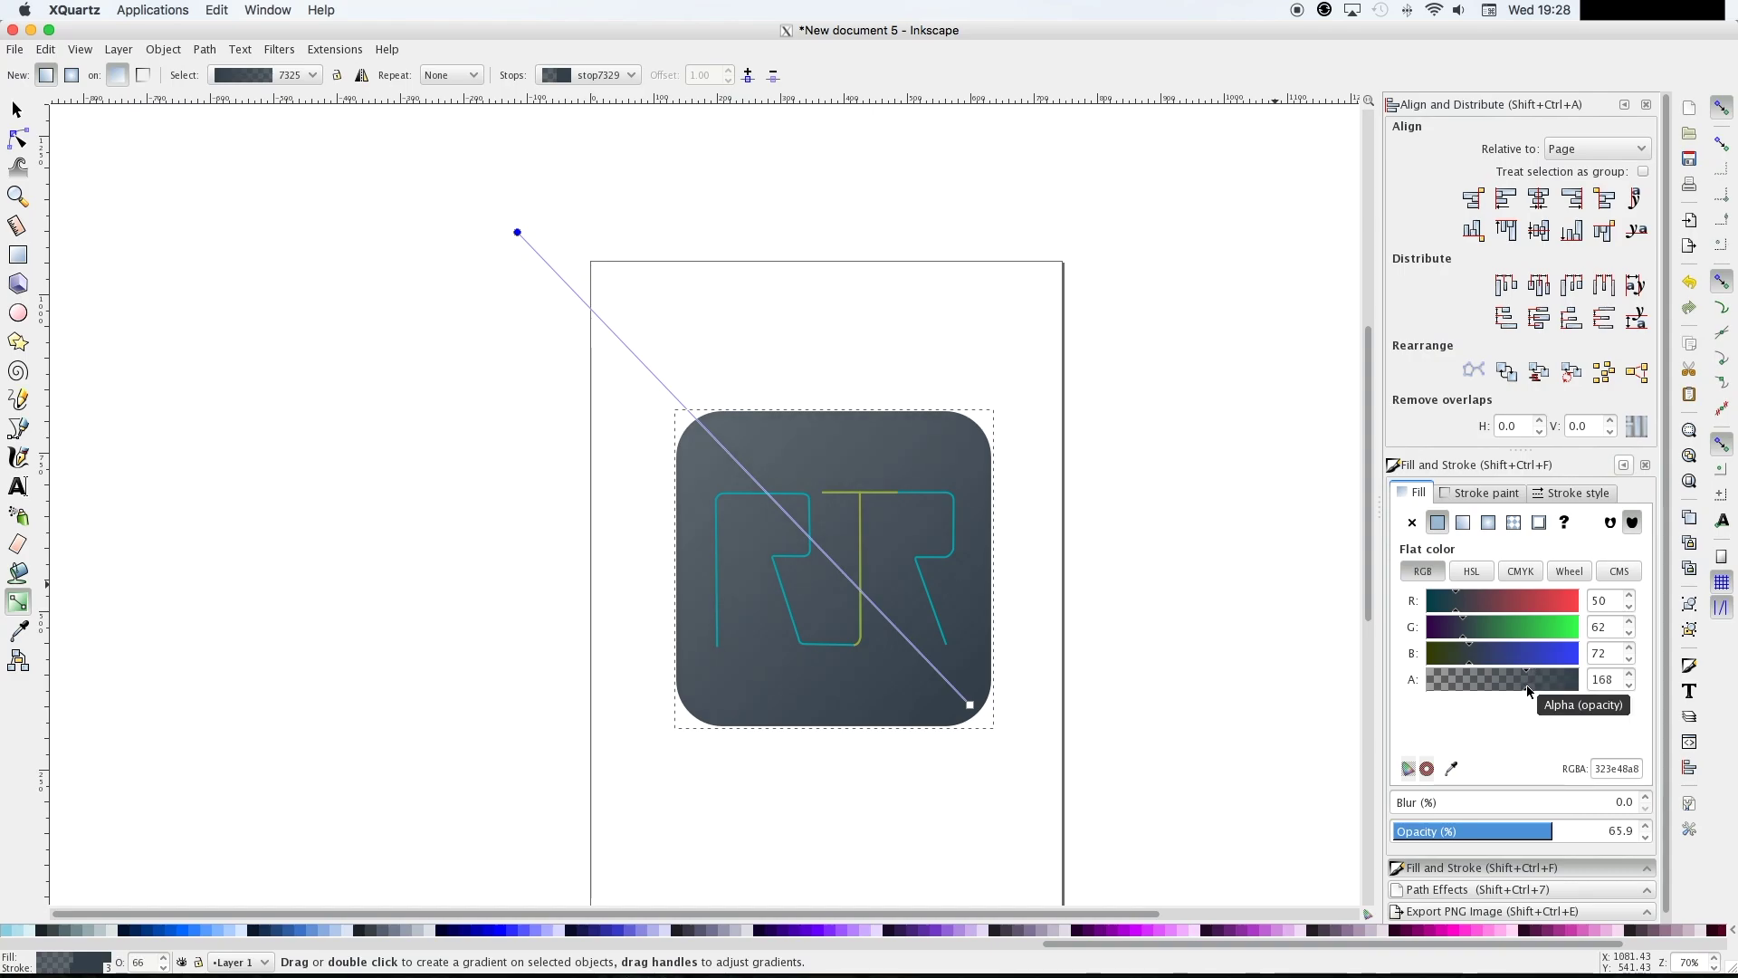
Reposition the gradient's two ends close to the rounded square's upper-left and lower-right corners, then deselect the square
{"action": "left_click_drag", "start_coordinate": [517, 232], "coordinate": [523, 236]}
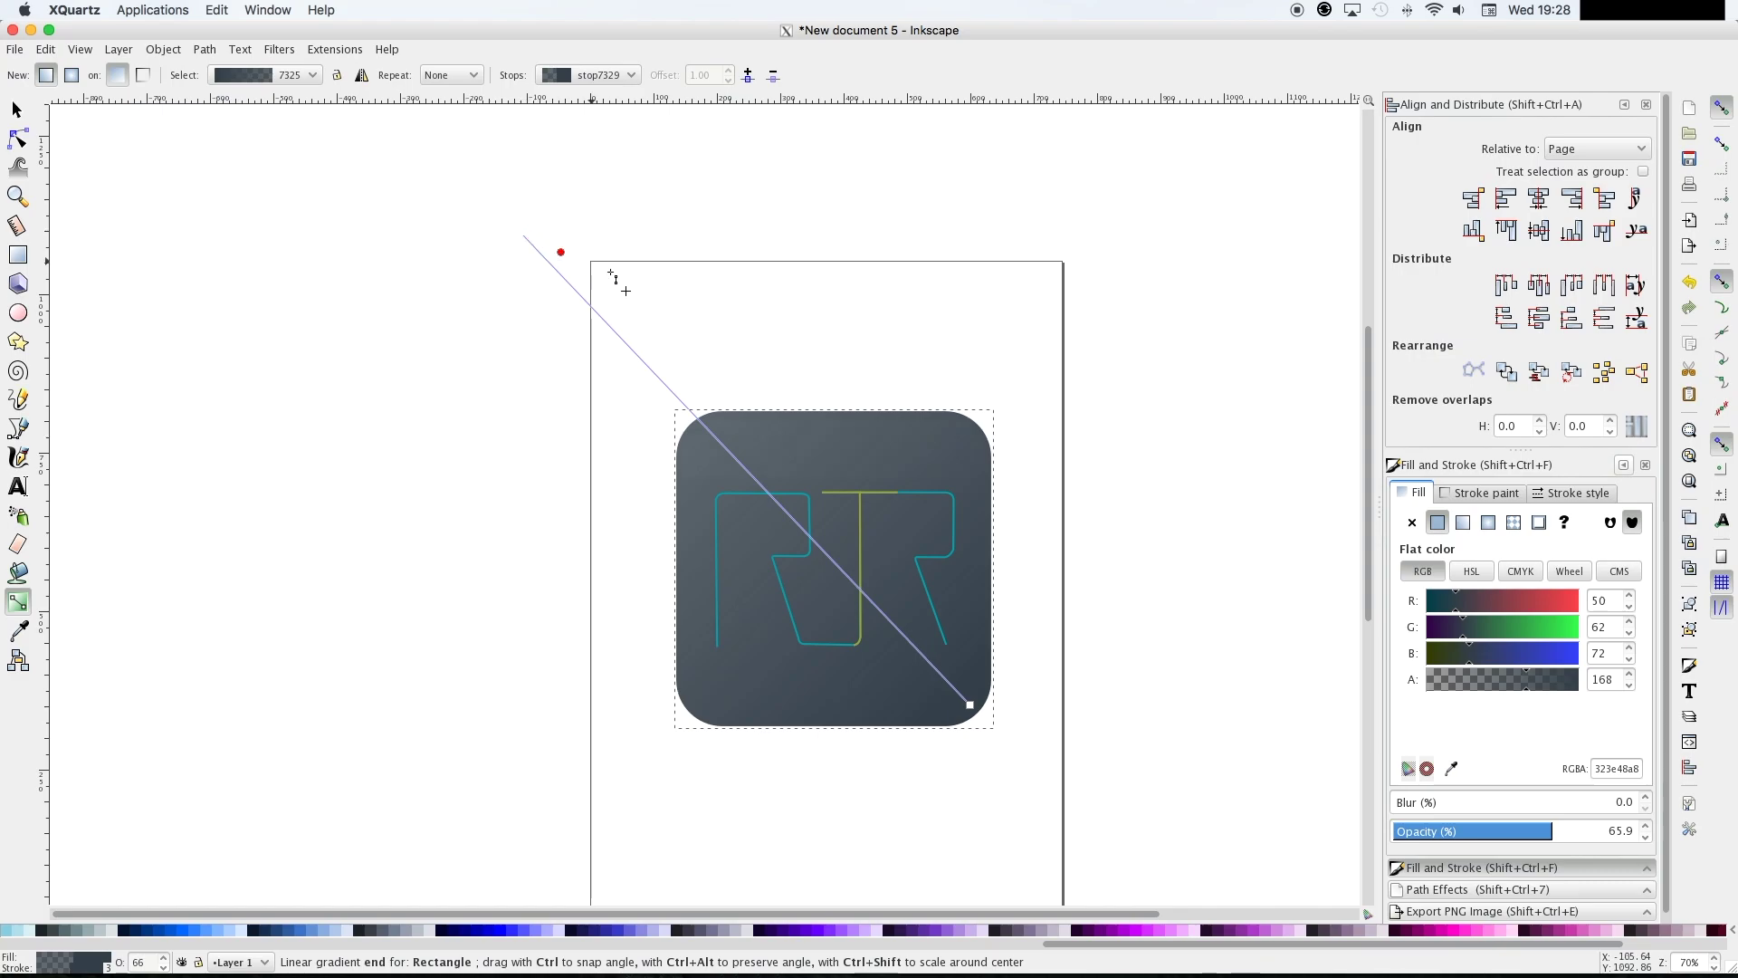
{"action": "left_click_drag", "start_coordinate": [691, 389], "coordinate": [634, 366]}
{"action": "left_click_drag", "start_coordinate": [970, 706], "coordinate": [989, 731]}
{"action": "key", "text": "Escape"}
{"action": "left_click", "coordinate": [633, 367]}
{"action": "left_click_drag", "start_coordinate": [666, 390], "coordinate": [665, 389]}
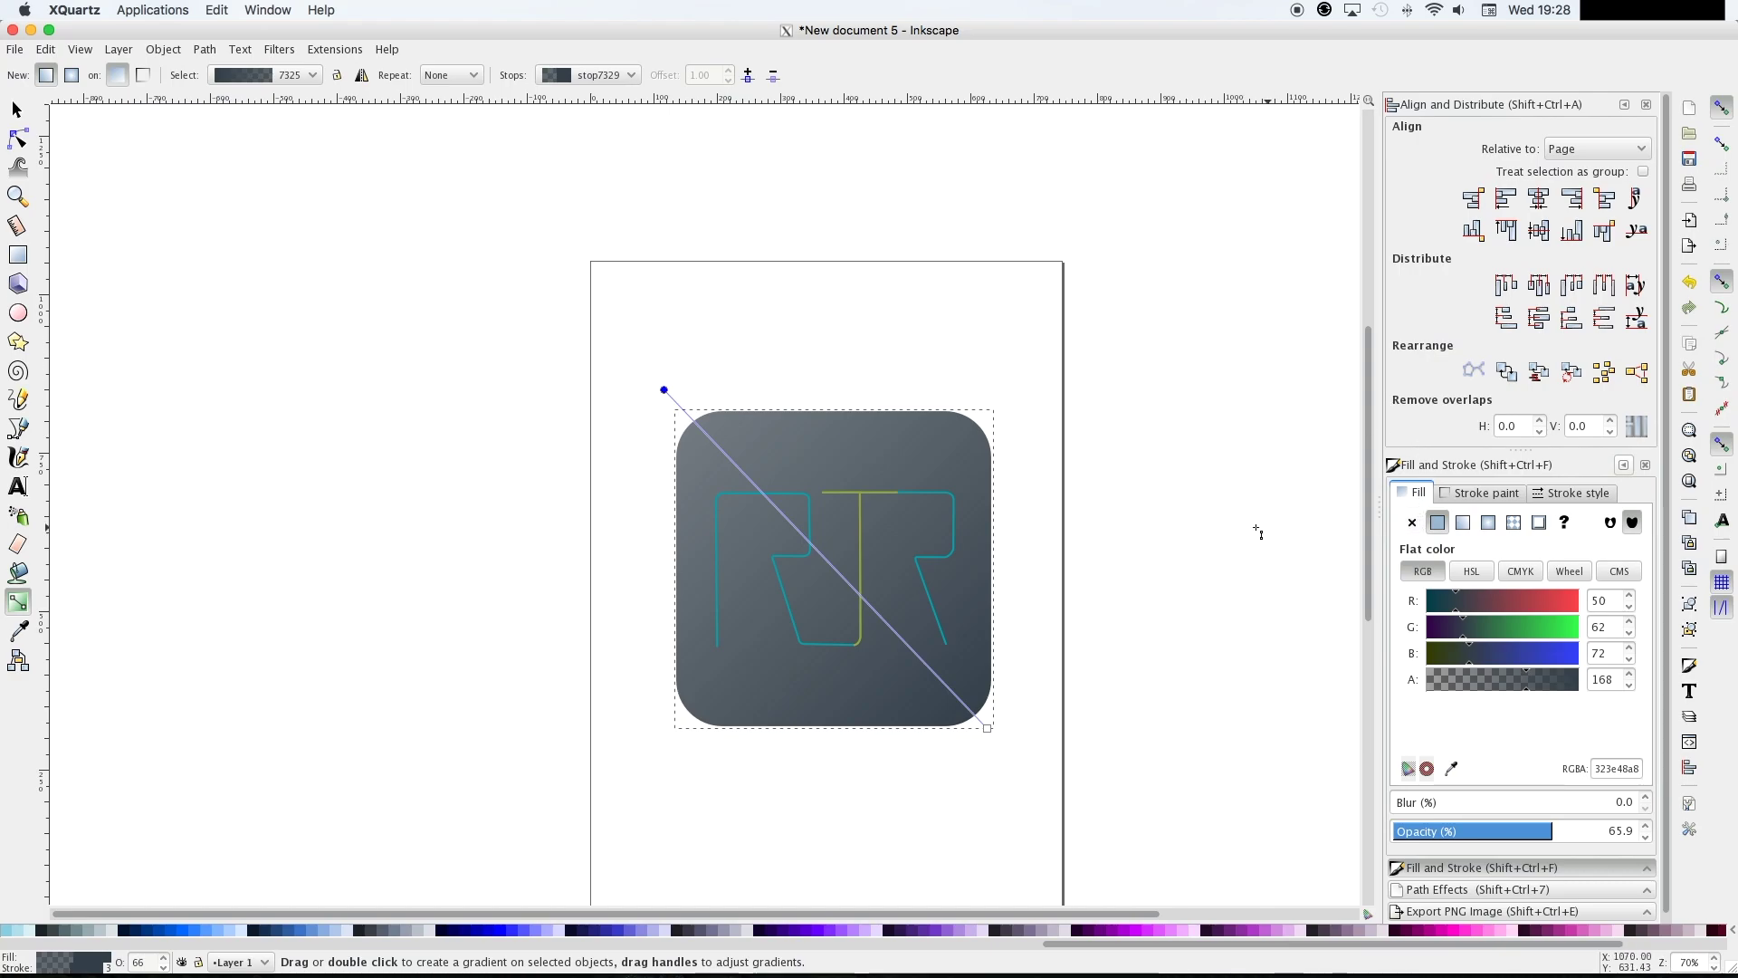
{"action": "left_click", "coordinate": [17, 109]}
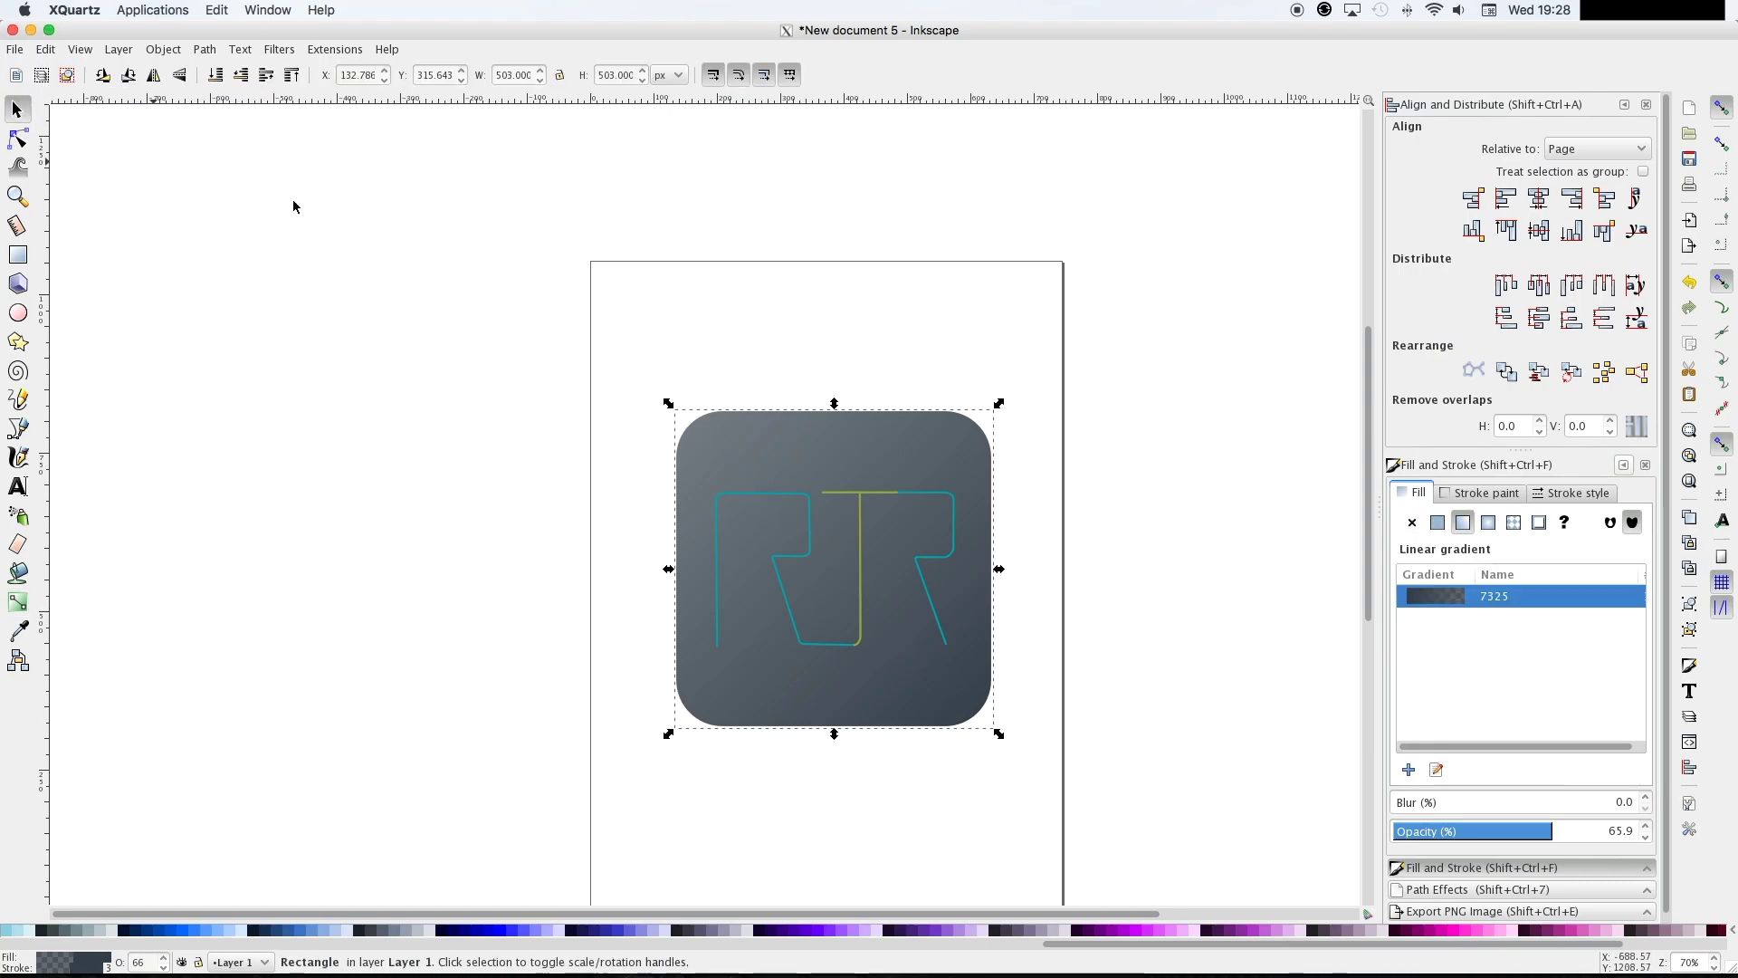
{"action": "left_click", "coordinate": [356, 217]}
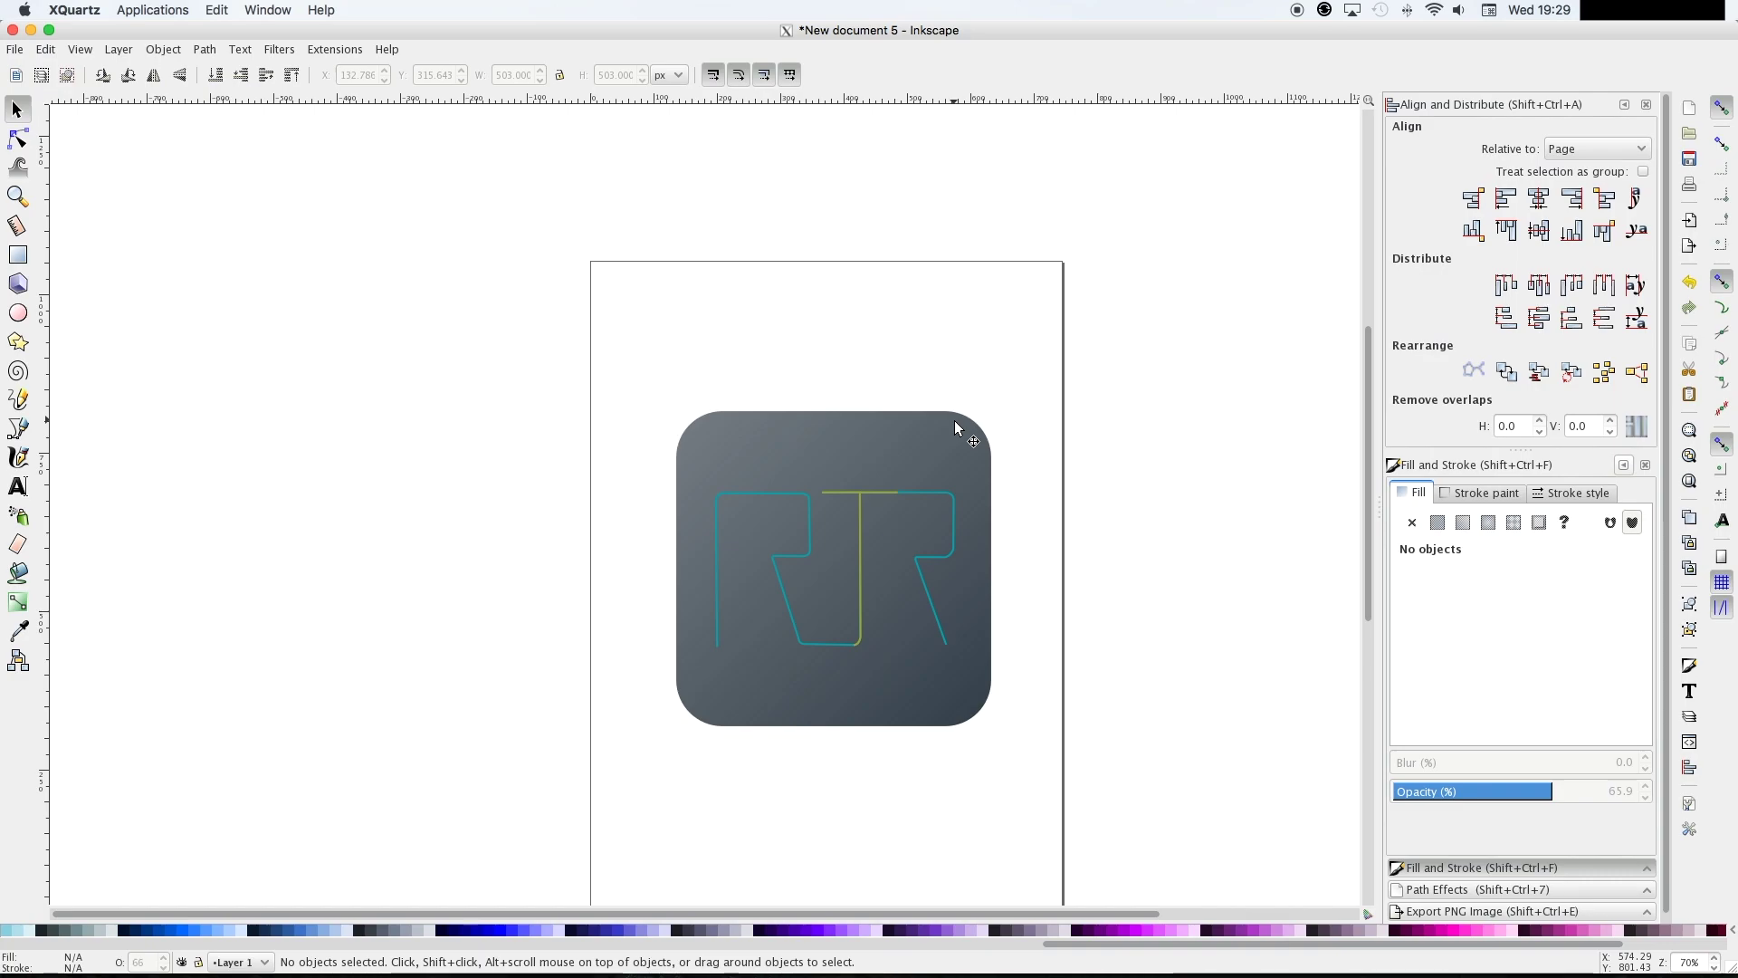
Draw a large background rectangle about 3927 by 2194 px that extends well beyond the page around the logo
{"action": "scroll", "coordinate": [954, 420], "scroll_direction": "down", "scroll_amount": 3}
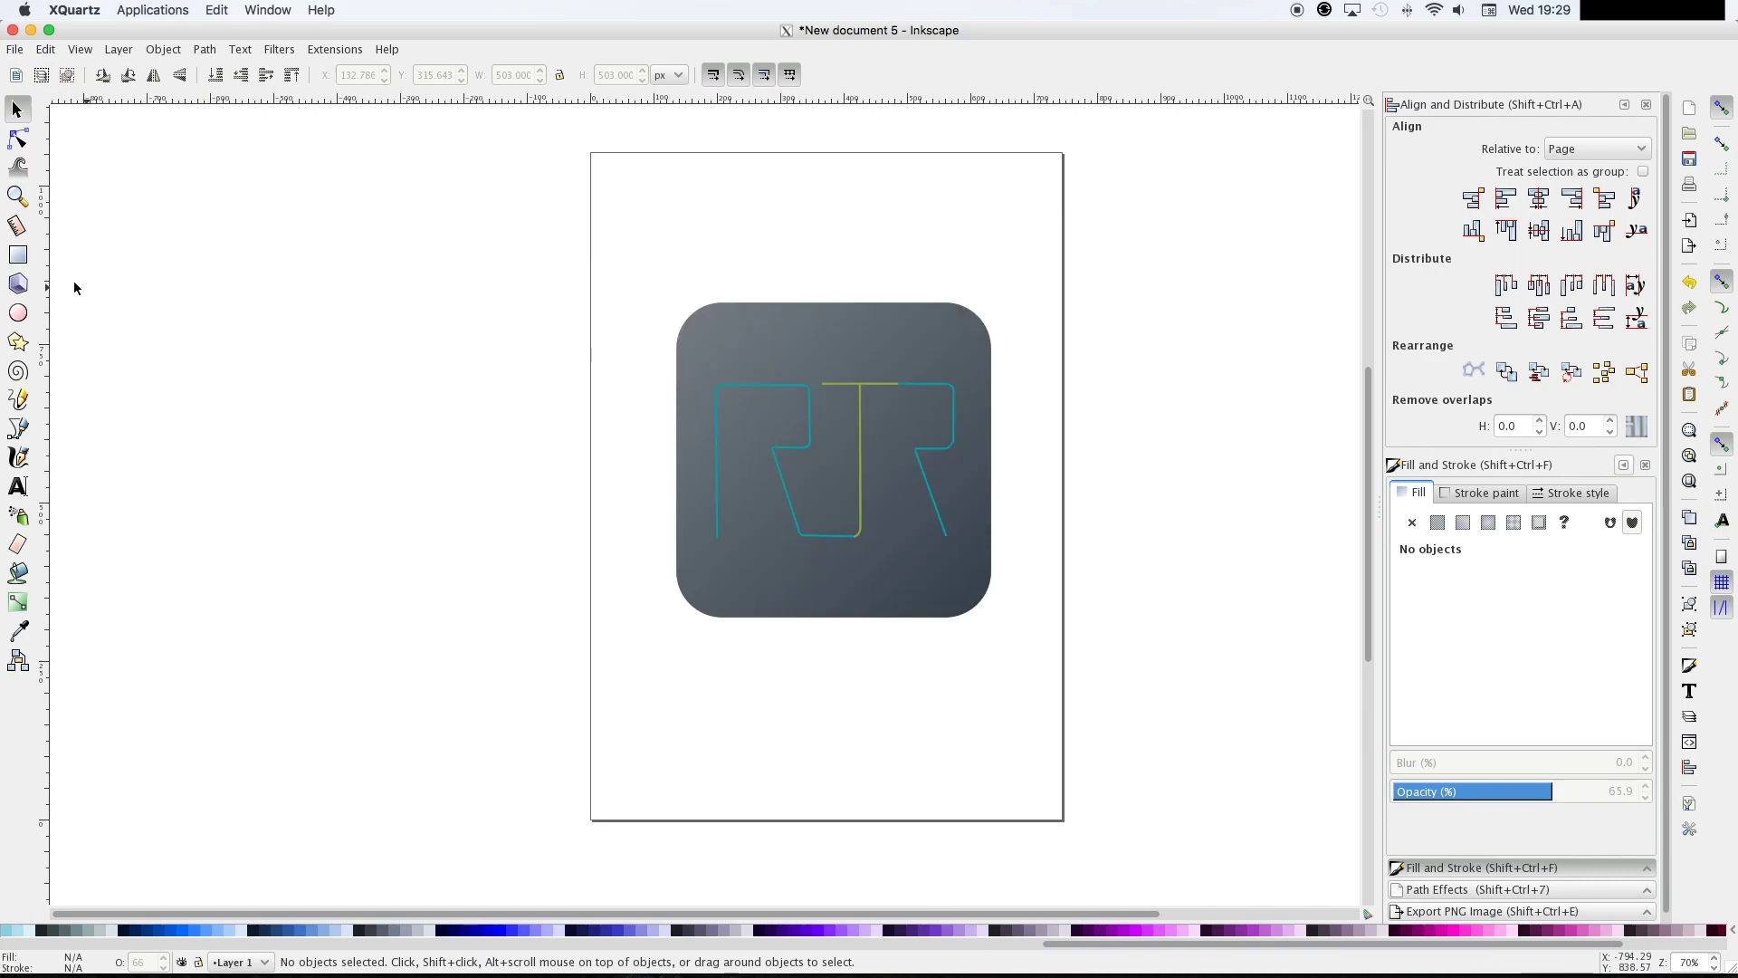
{"action": "left_click", "coordinate": [17, 258]}
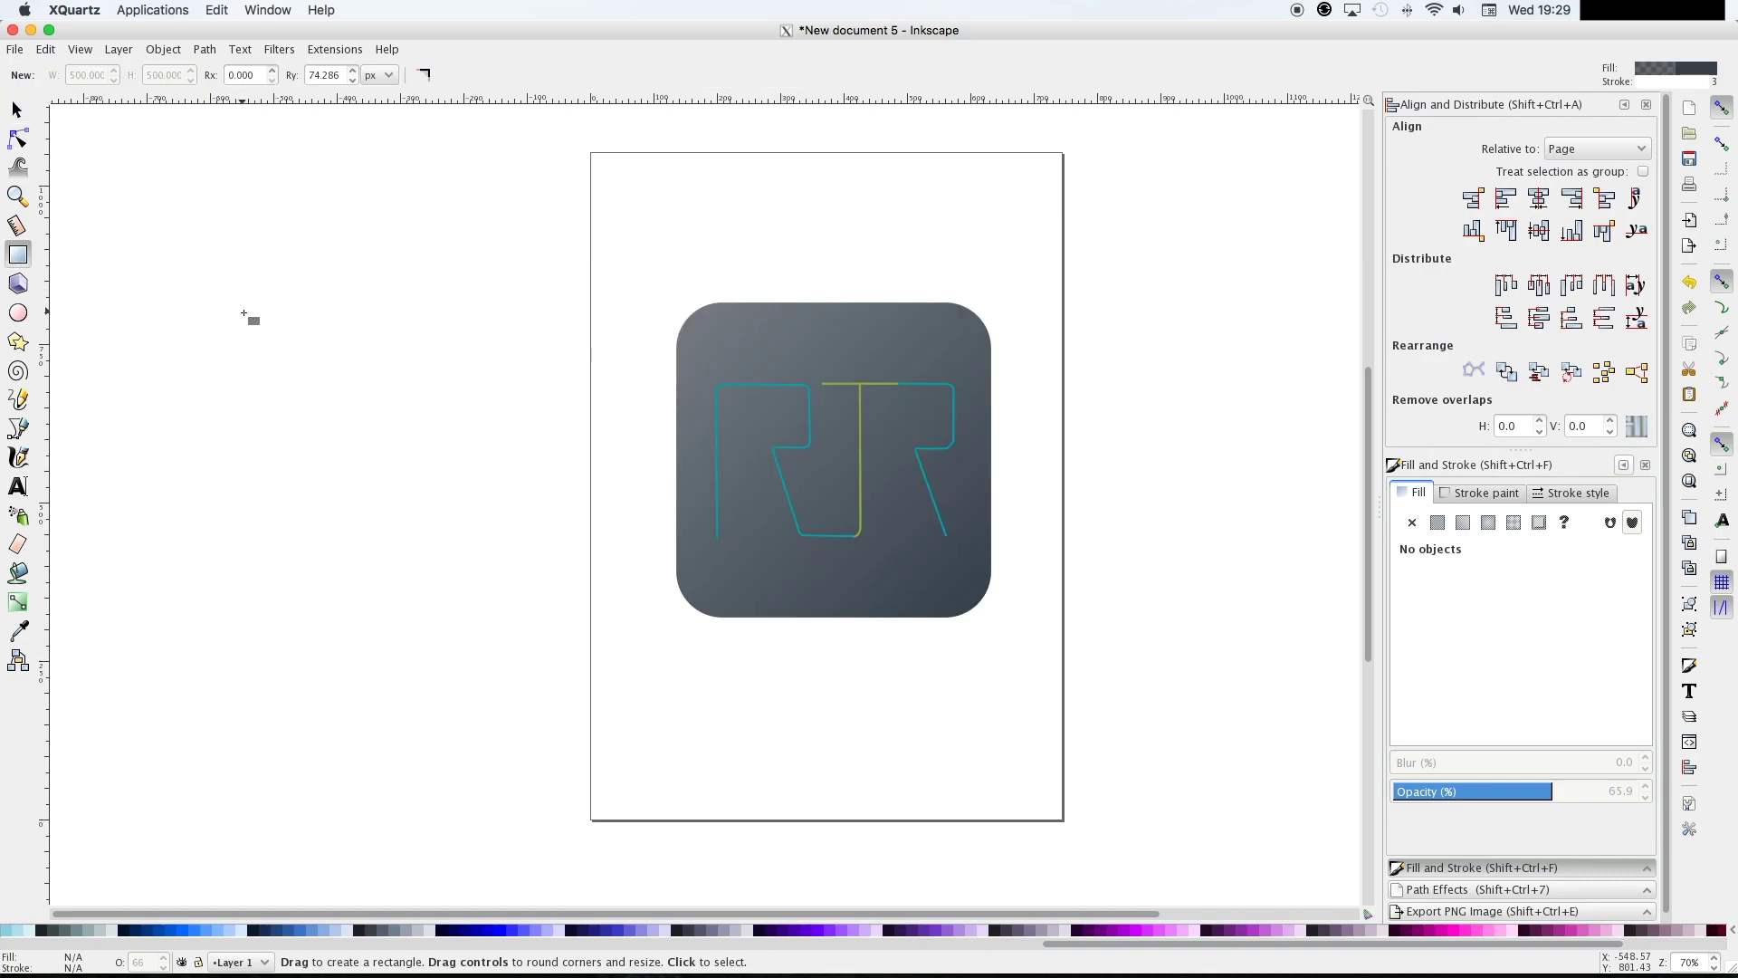
{"action": "key", "text": "minus"}
{"action": "key", "text": "minus"}
{"action": "key", "text": "minus"}
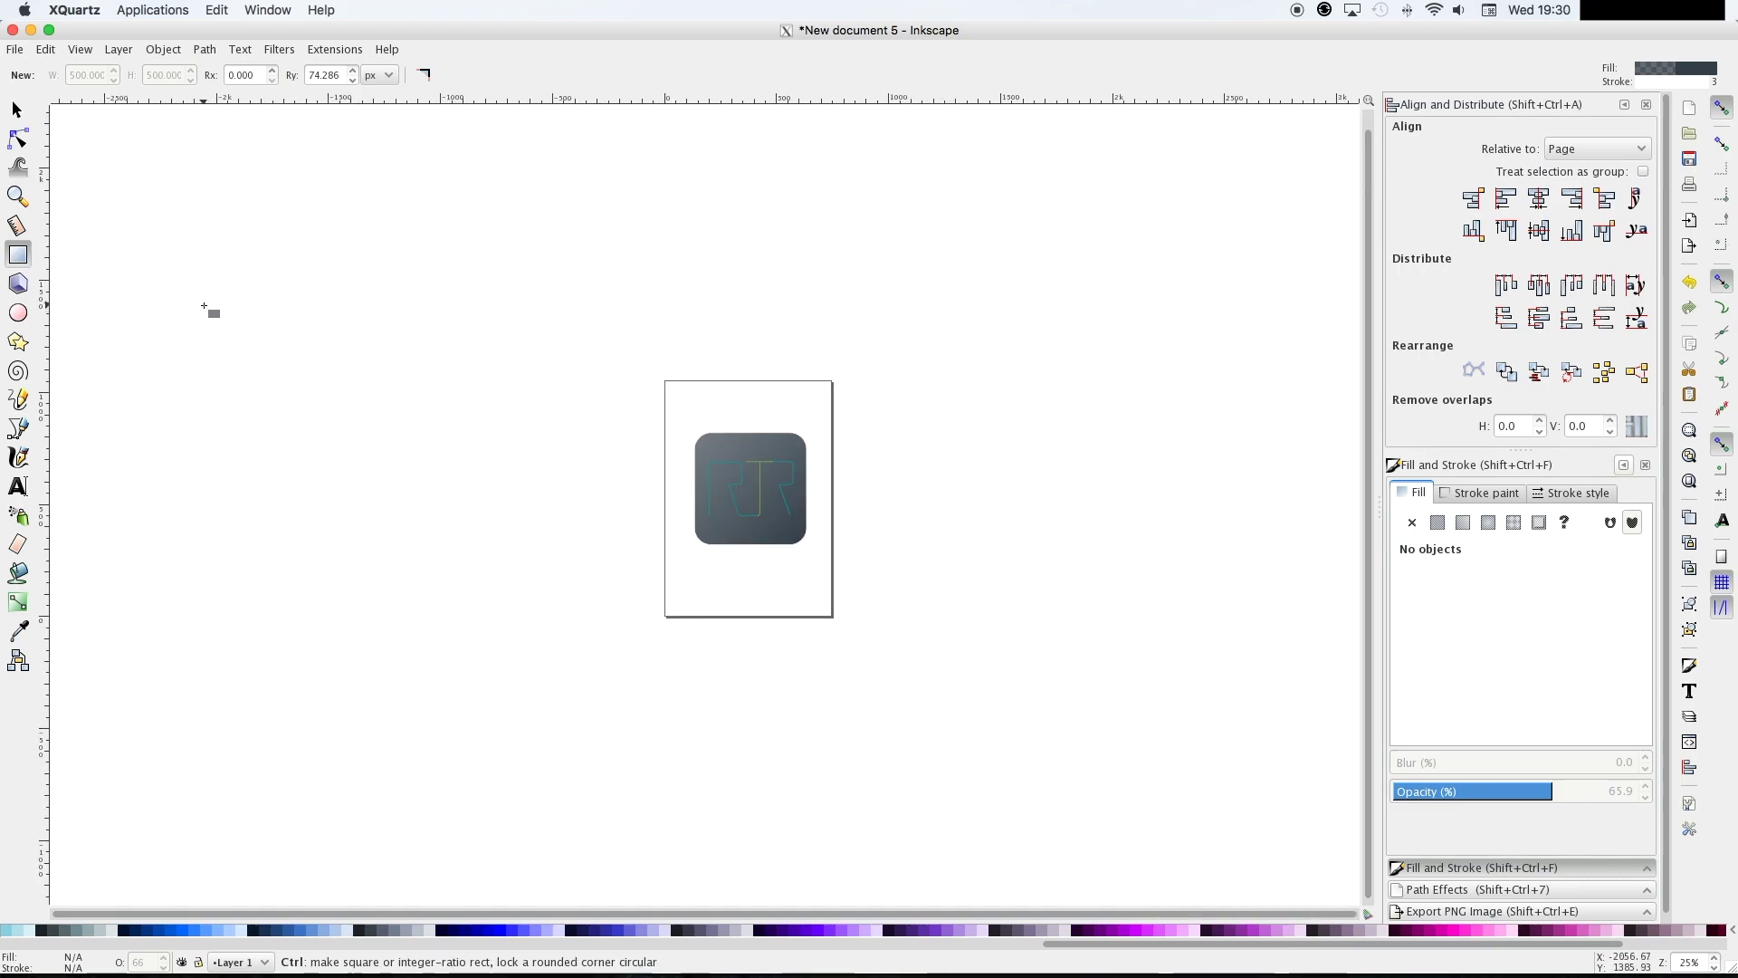
{"action": "mouse_move", "coordinate": [172, 294]}
{"action": "left_mouse_down"}
{"action": "mouse_move", "coordinate": [348, 441]}
{"action": "mouse_move", "coordinate": [718, 635]}
{"action": "mouse_move", "coordinate": [1029, 732]}
{"action": "left_mouse_up"}
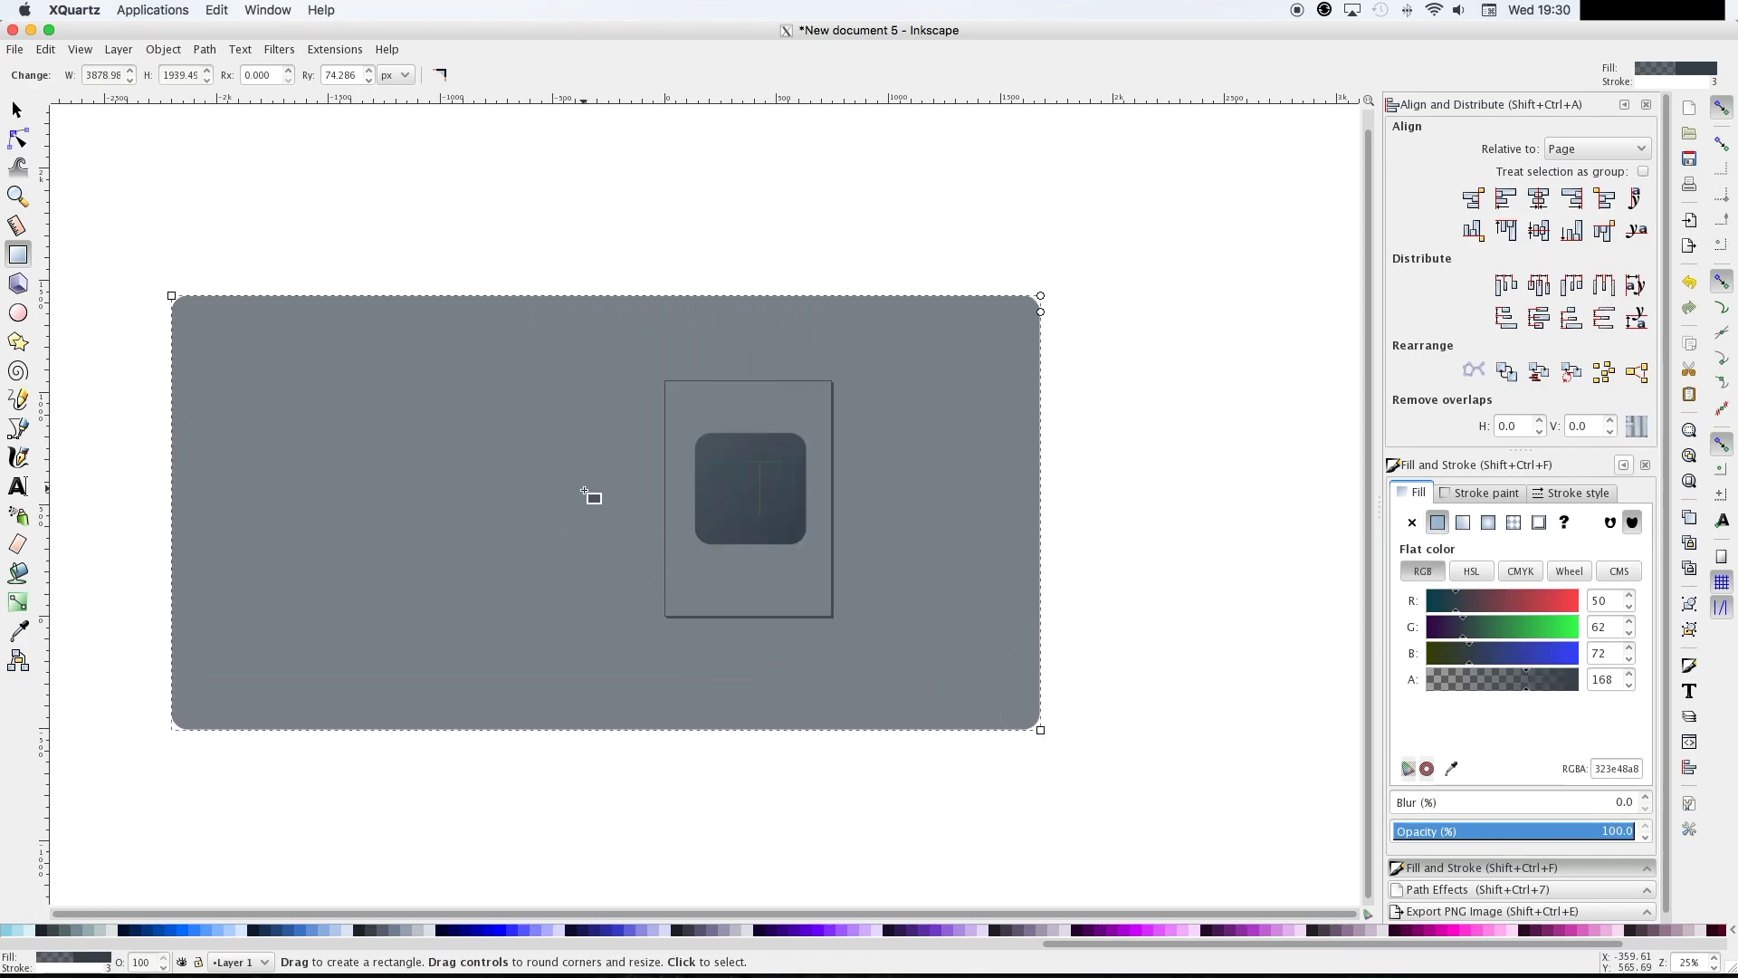
{"action": "left_click_drag", "start_coordinate": [172, 297], "coordinate": [161, 239]}
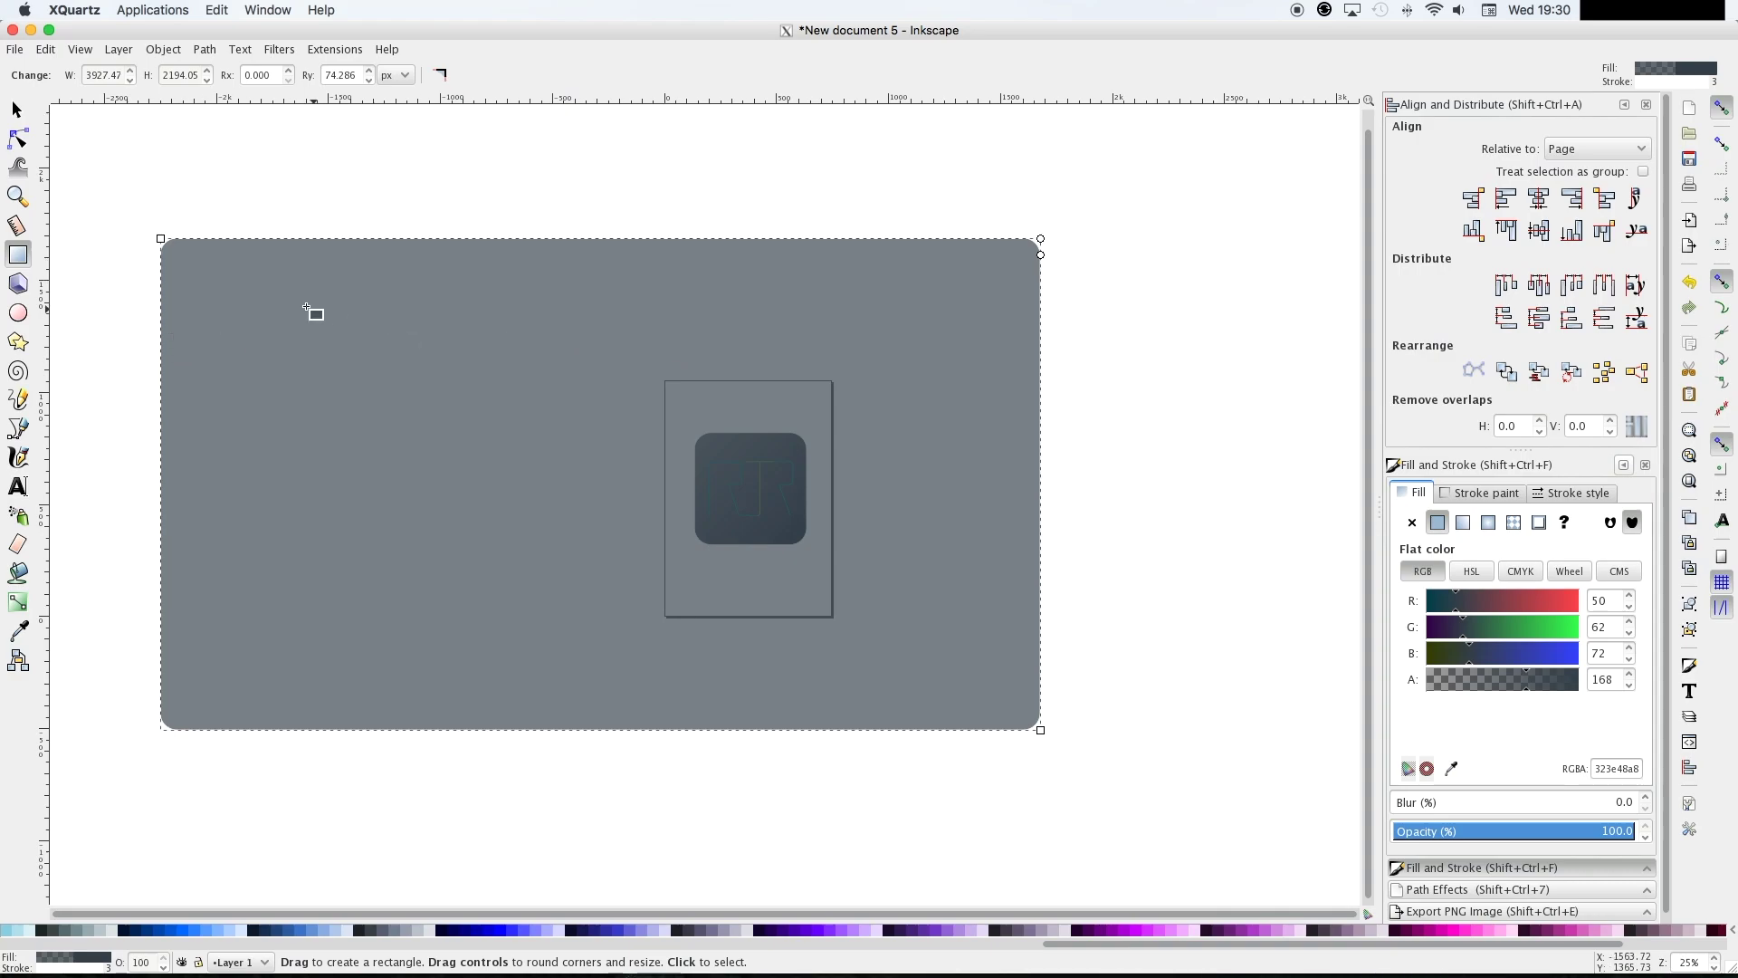
Lower the large rectangle to the bottom of the stack and centre it horizontally and vertically relative to the page
{"action": "left_click", "coordinate": [17, 110]}
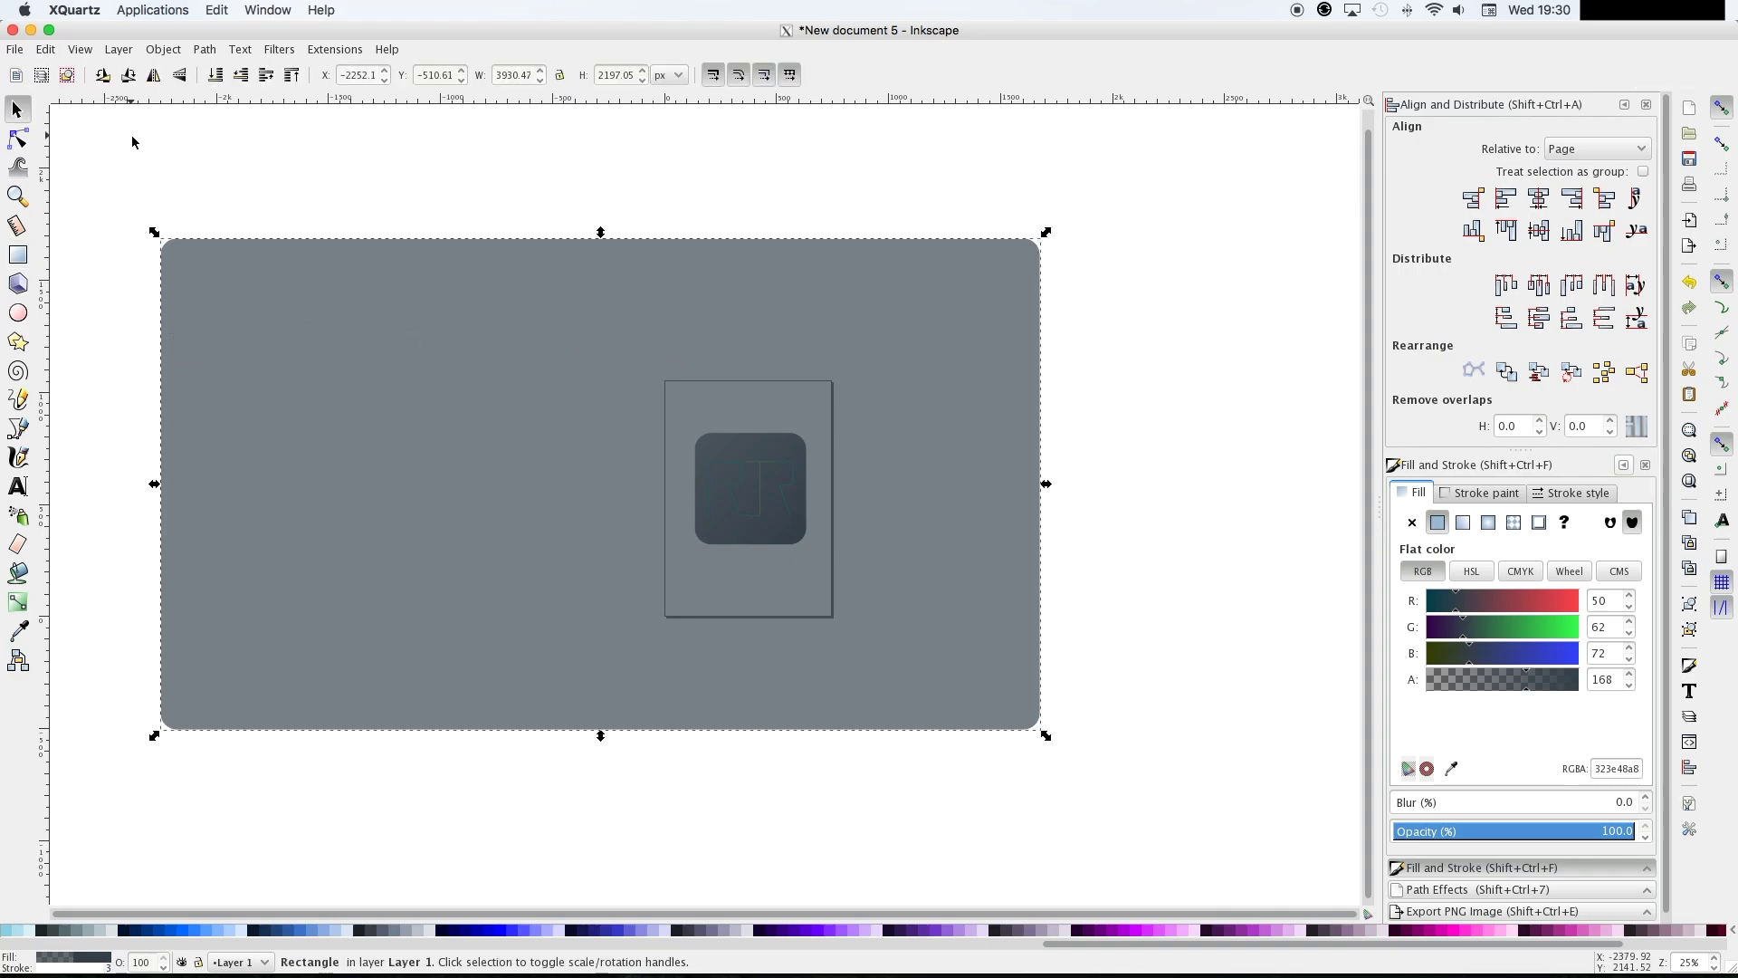
{"action": "left_click", "coordinate": [217, 77]}
{"action": "left_click_drag", "start_coordinate": [393, 326], "coordinate": [536, 335]}
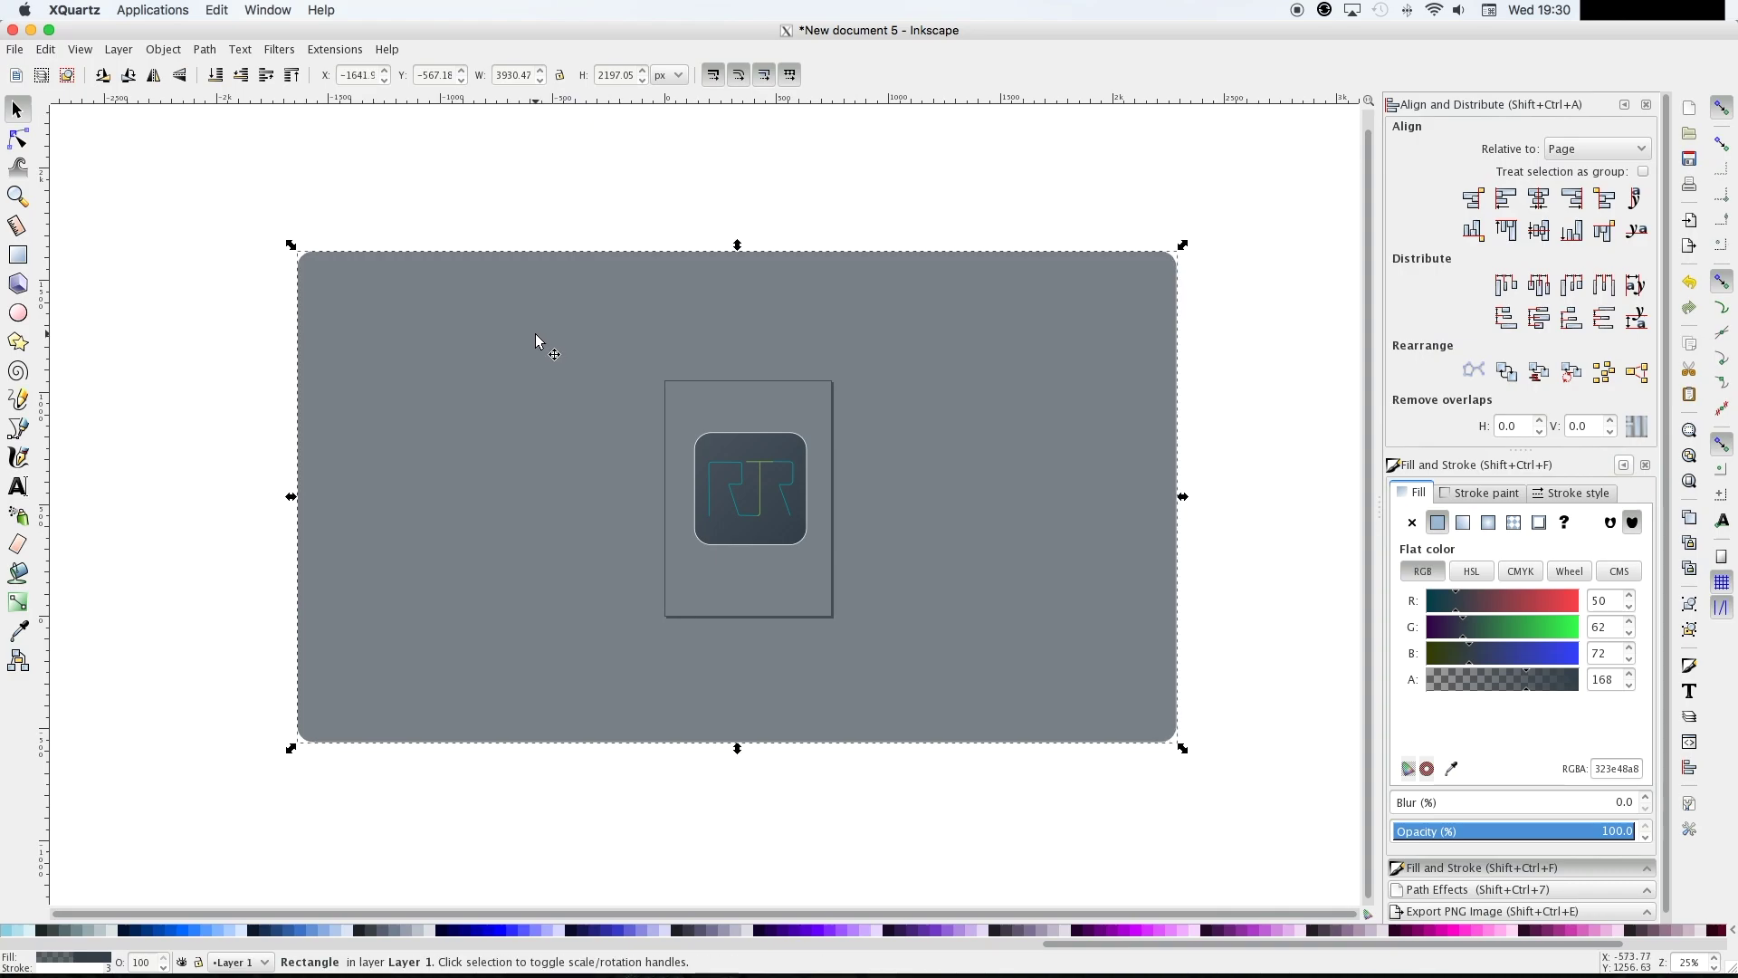
{"action": "left_click", "coordinate": [1584, 151]}
{"action": "left_click", "coordinate": [1583, 151]}
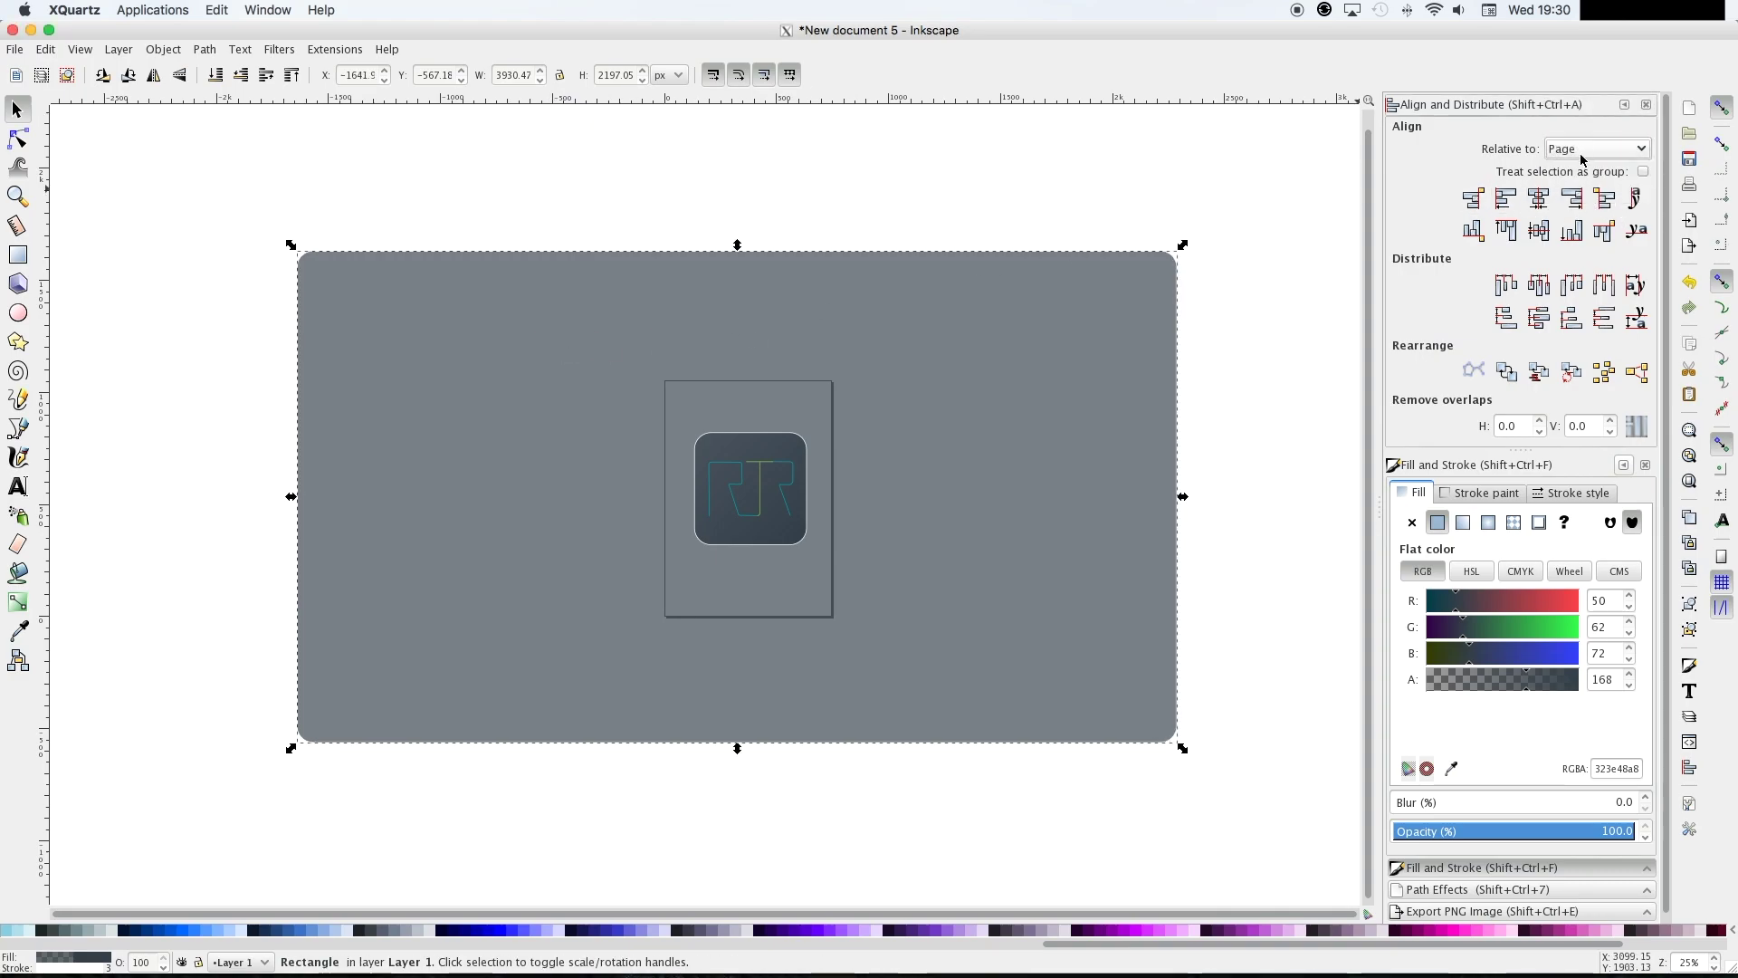
{"action": "left_click", "coordinate": [1540, 198]}
{"action": "left_click", "coordinate": [1539, 231]}
{"action": "left_click", "coordinate": [1291, 257]}
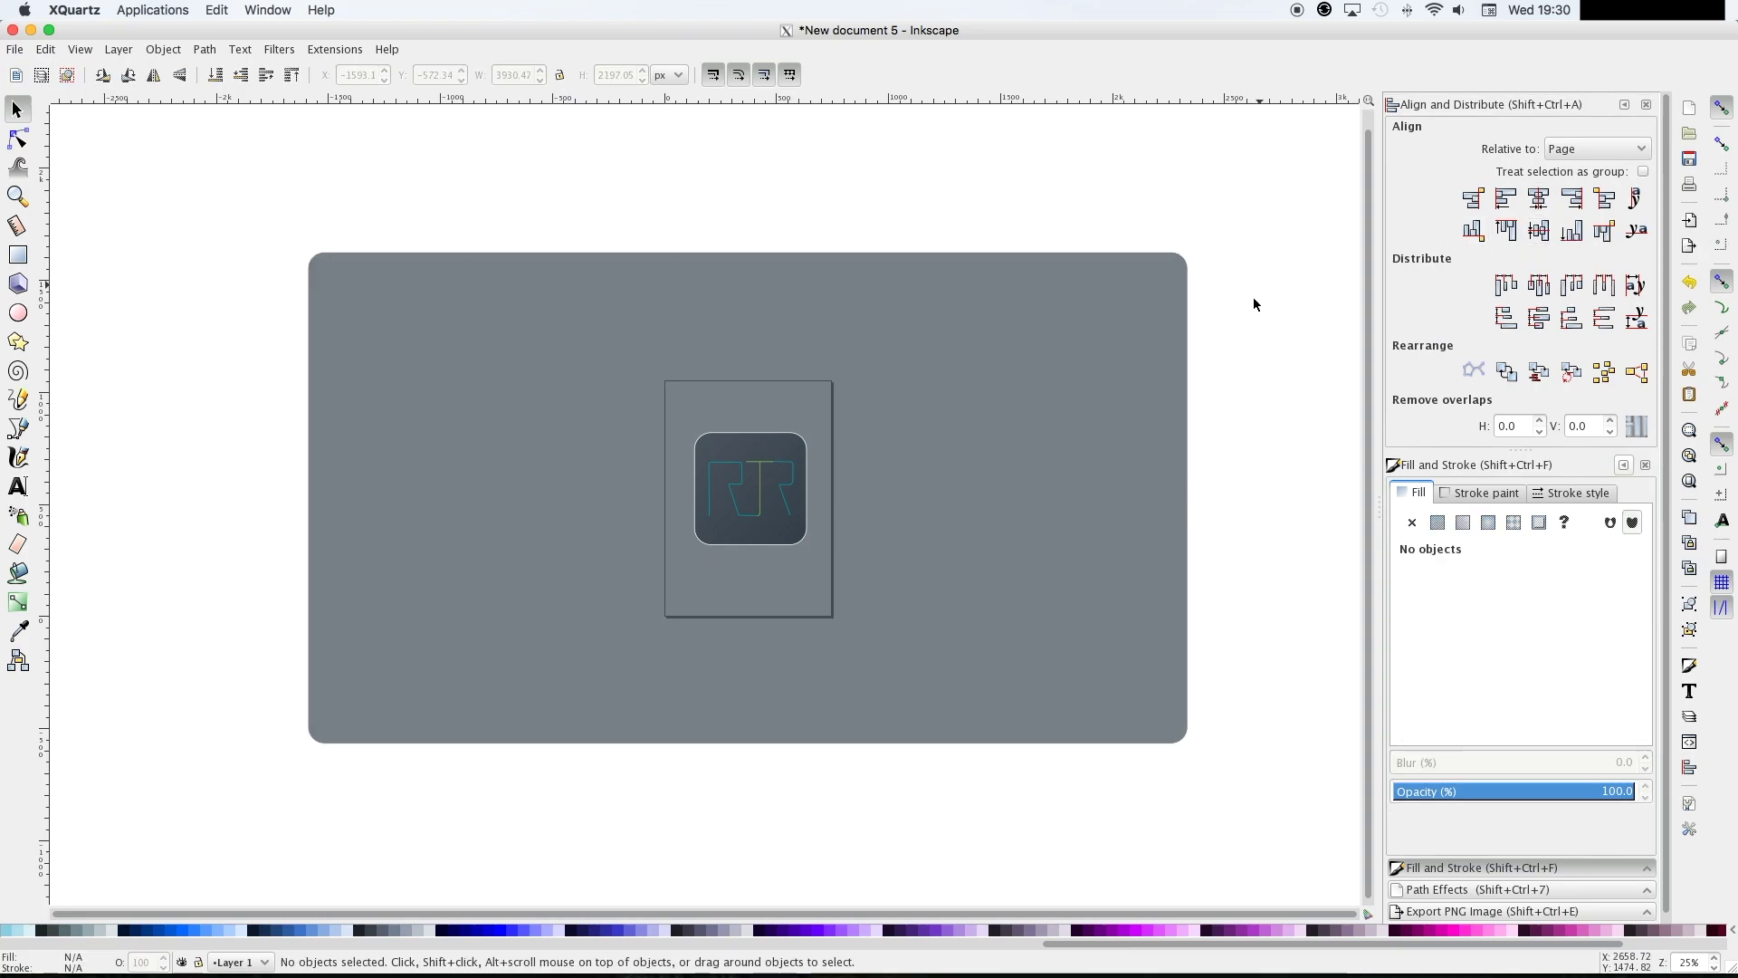
Set the large background rectangle's fill to opaque dark teal 004455
{"action": "scroll", "coordinate": [1105, 409], "scroll_direction": "up", "scroll_amount": 2}
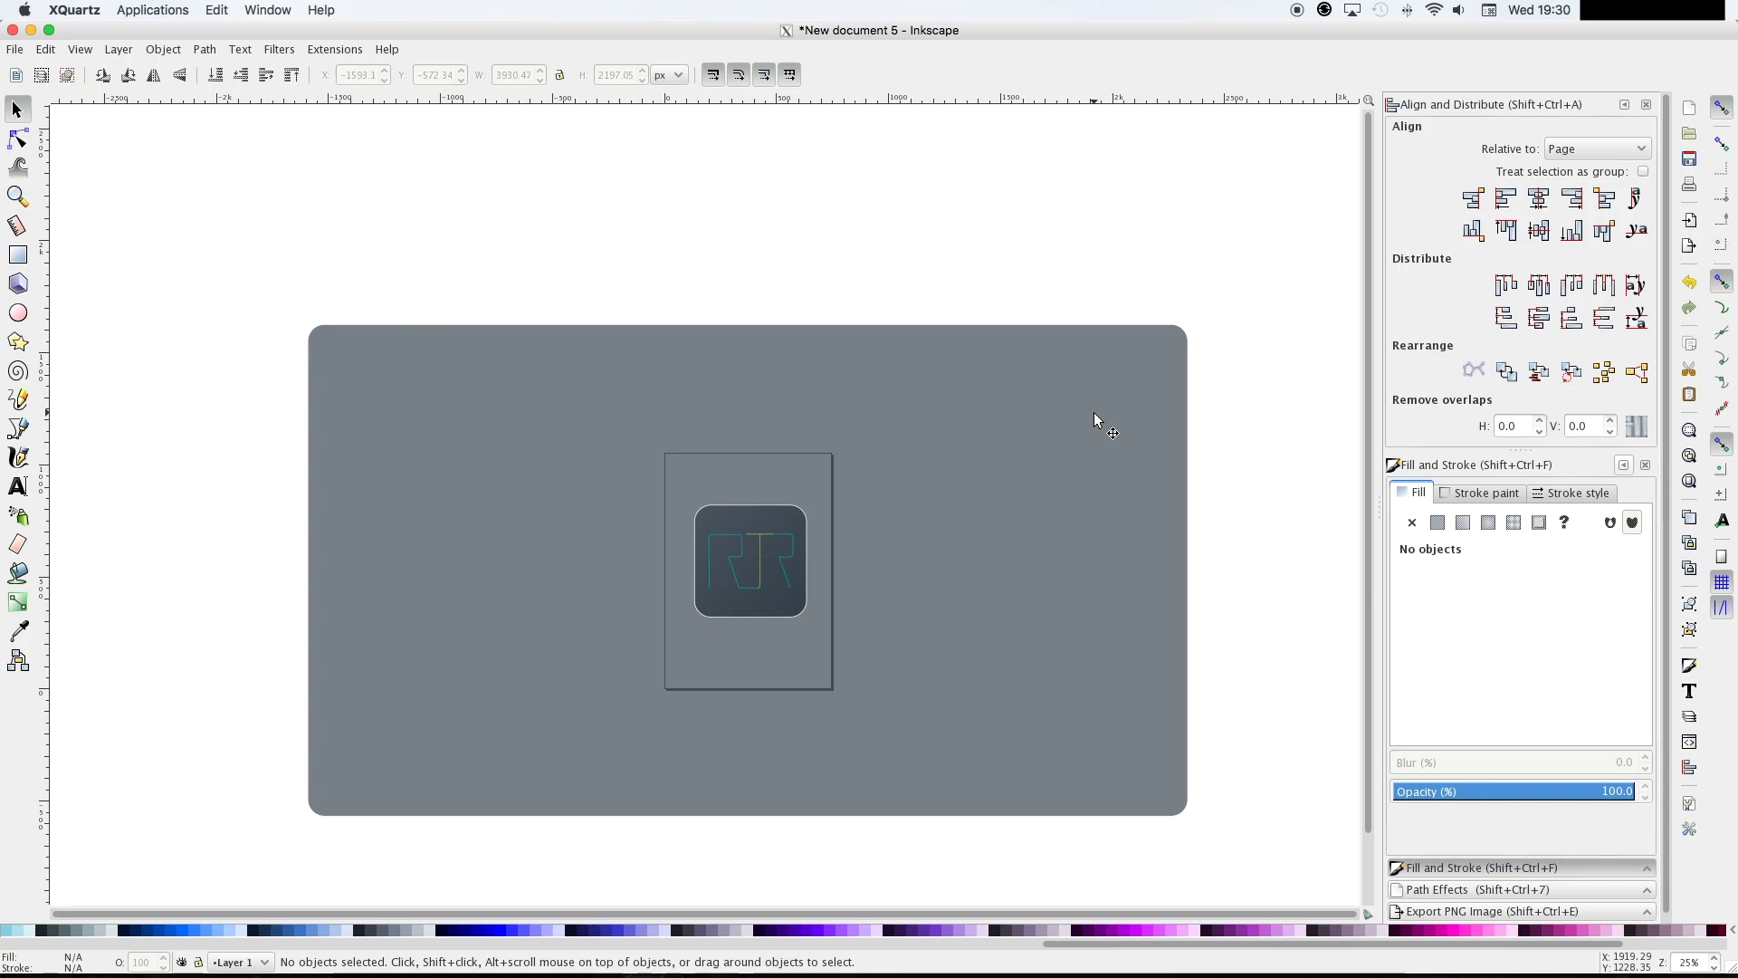
{"action": "scroll", "coordinate": [1094, 413], "scroll_direction": "down", "scroll_amount": 2}
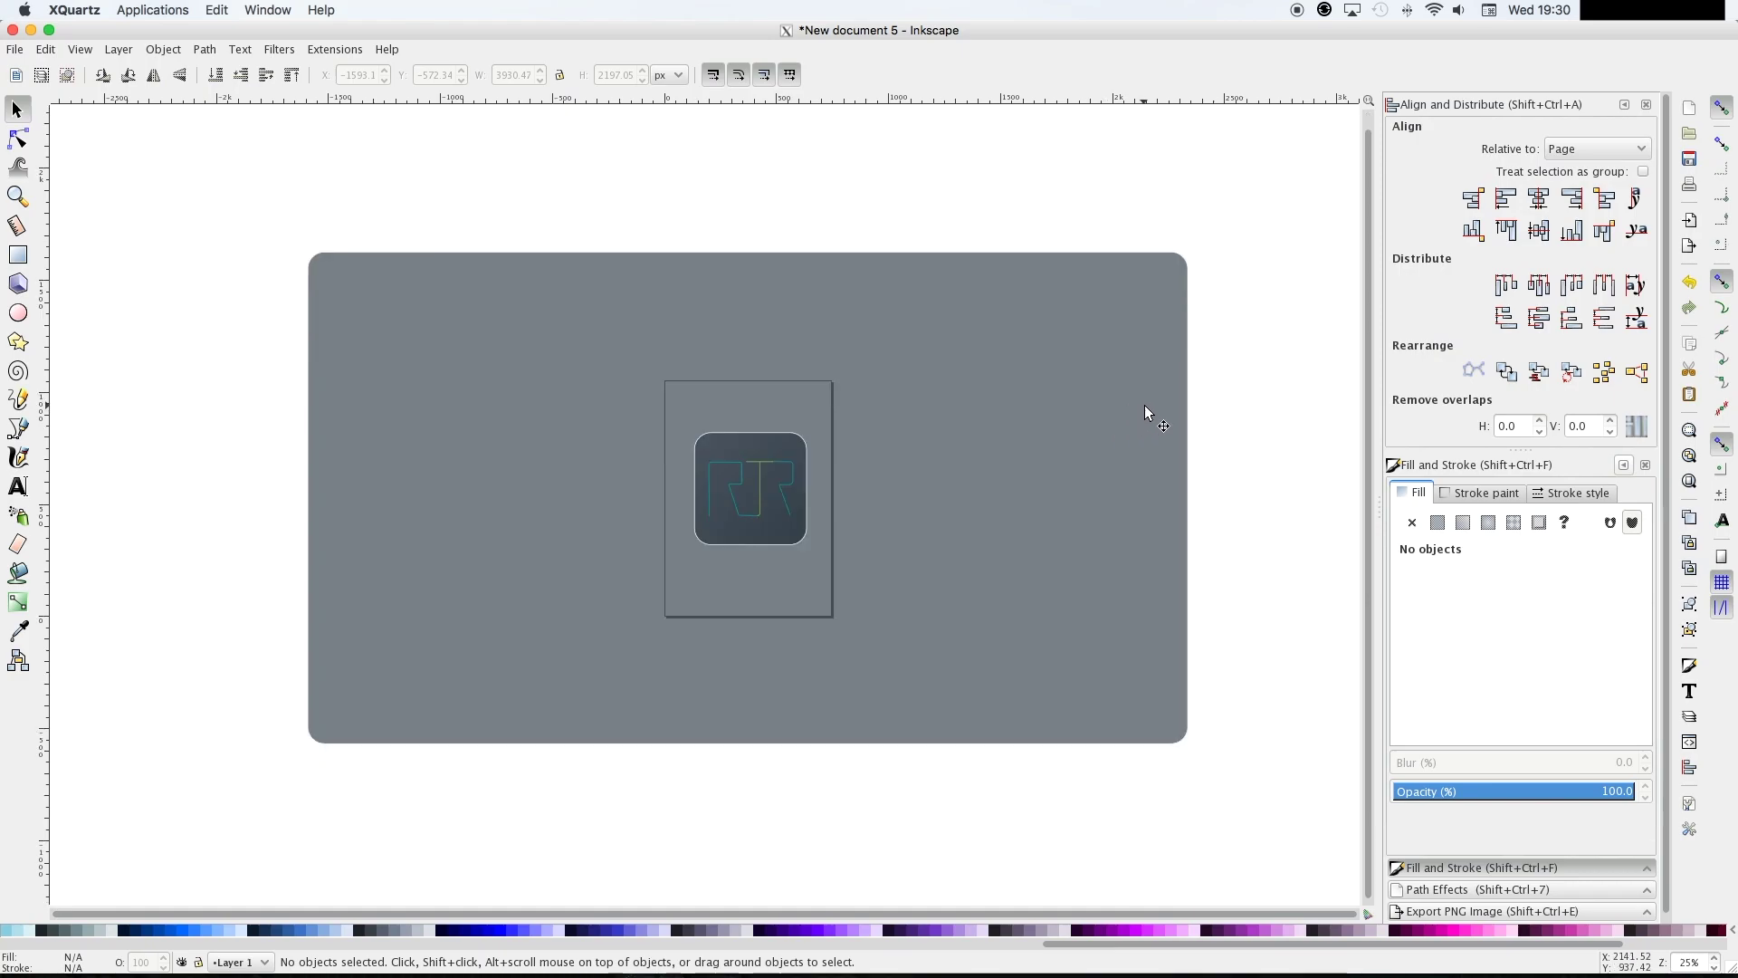
{"action": "left_click", "coordinate": [1087, 398]}
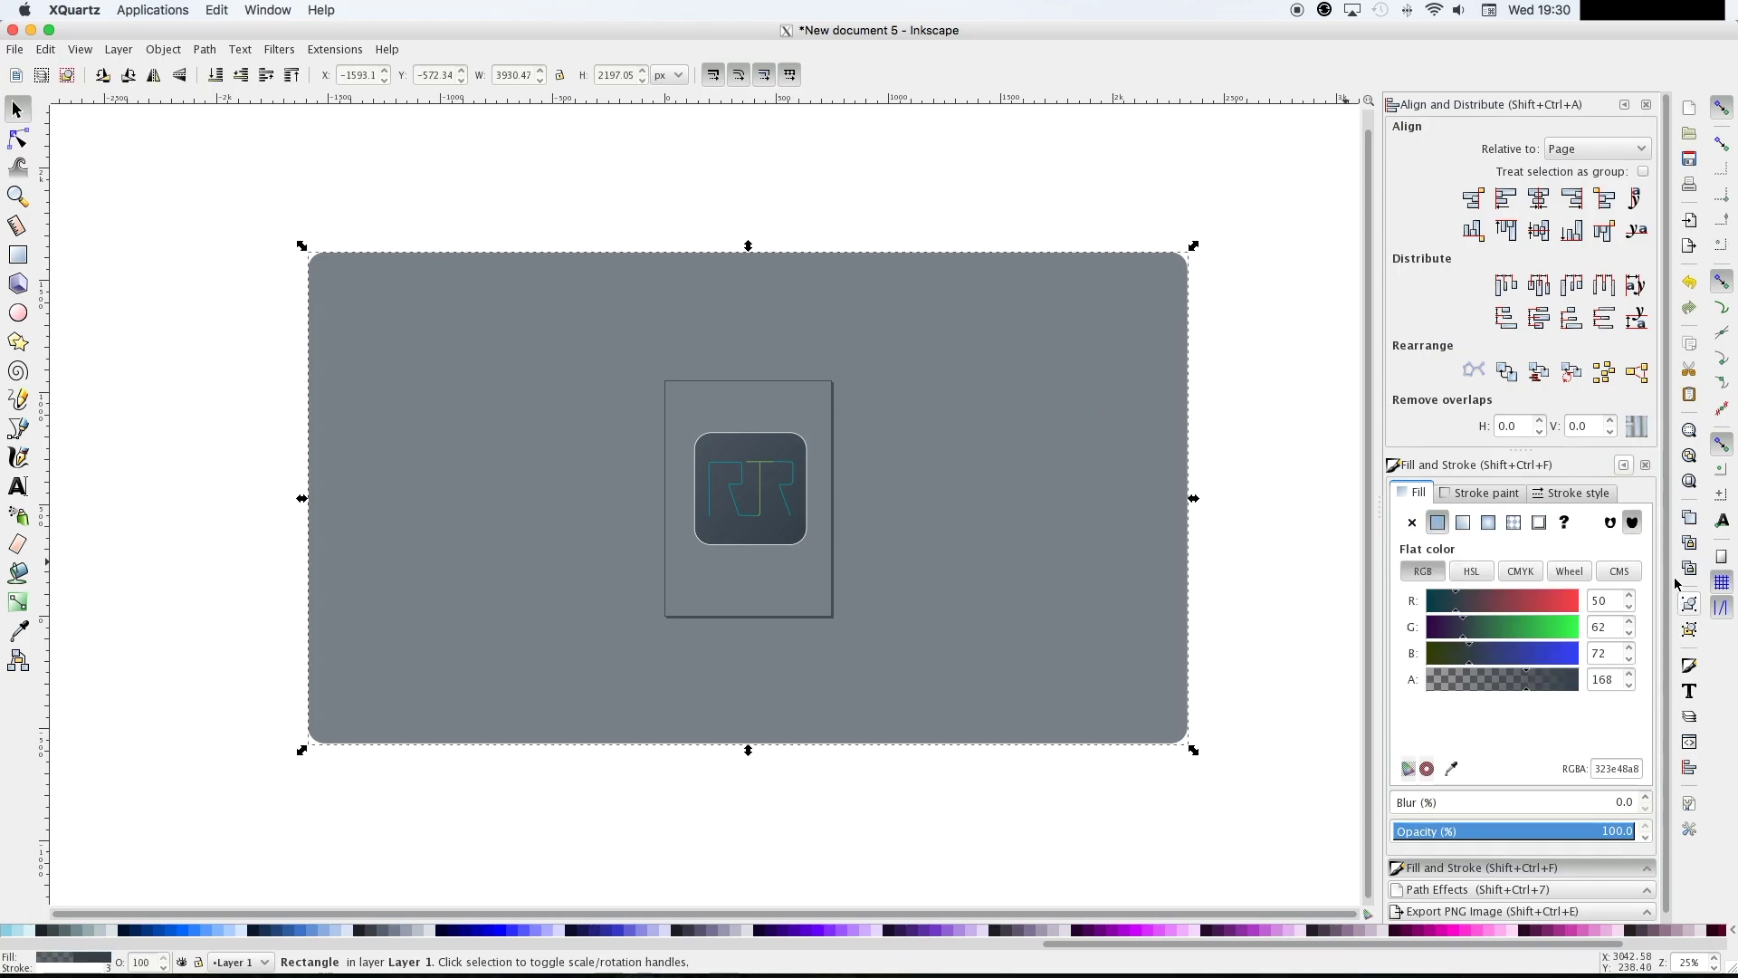
{"action": "left_click", "coordinate": [1494, 494]}
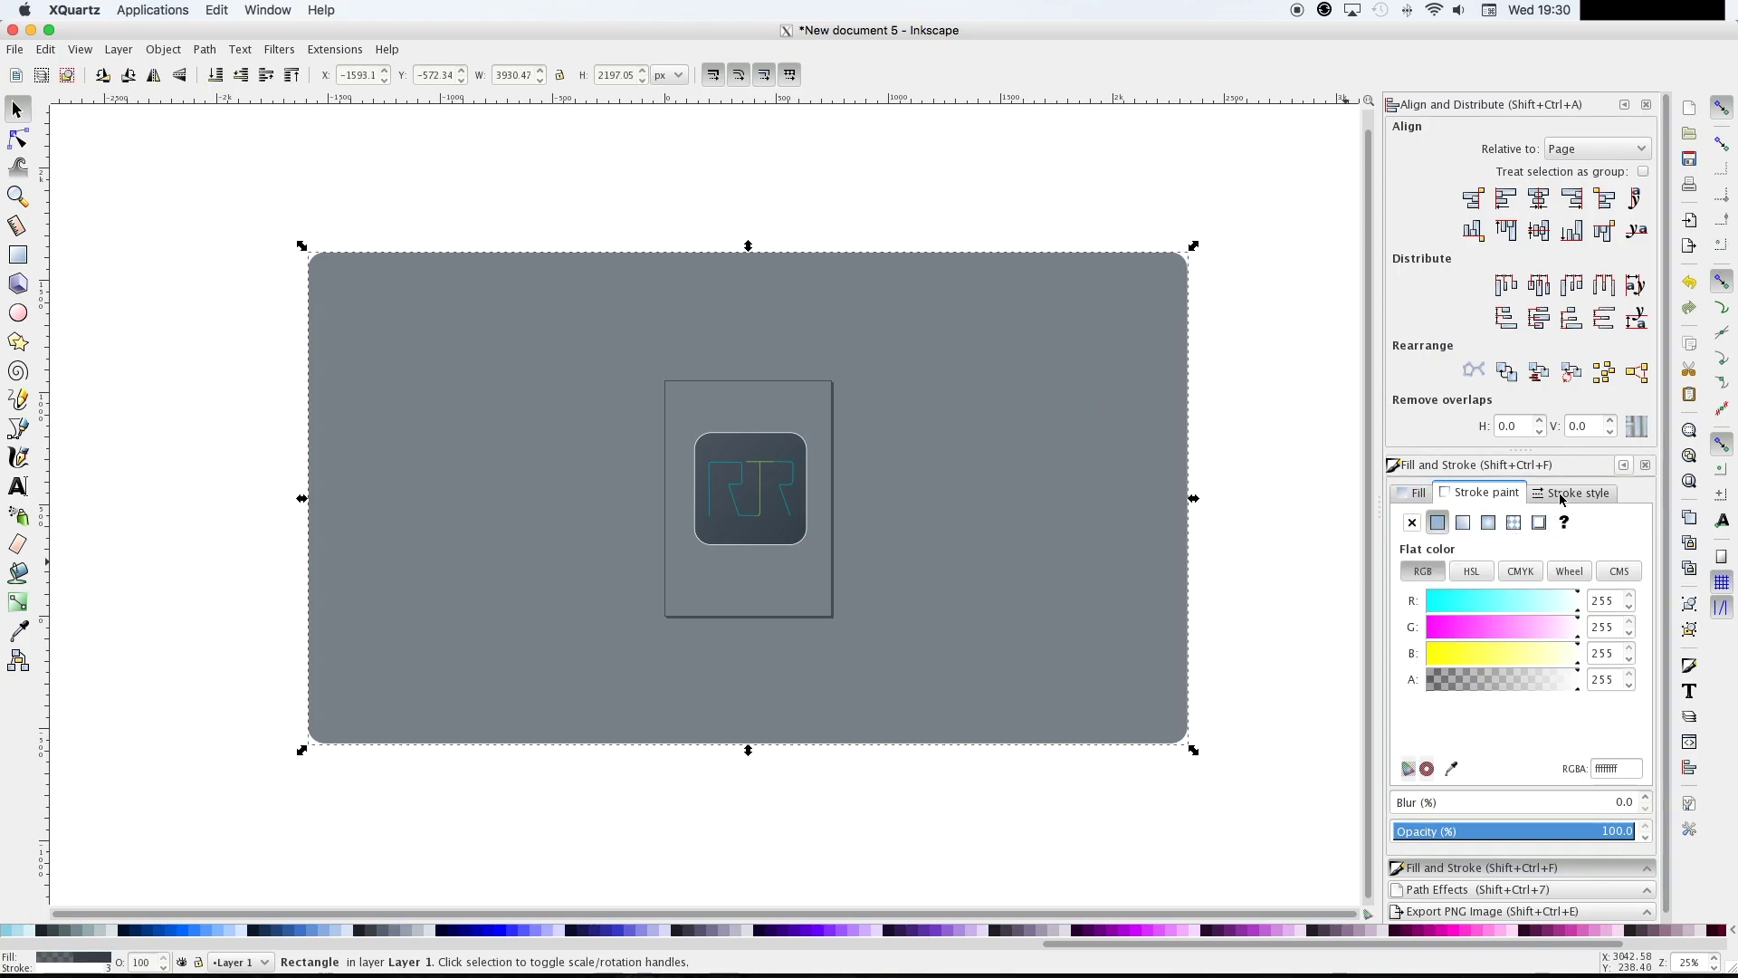
{"action": "left_click", "coordinate": [1422, 495]}
{"action": "left_click", "coordinate": [1528, 680]}
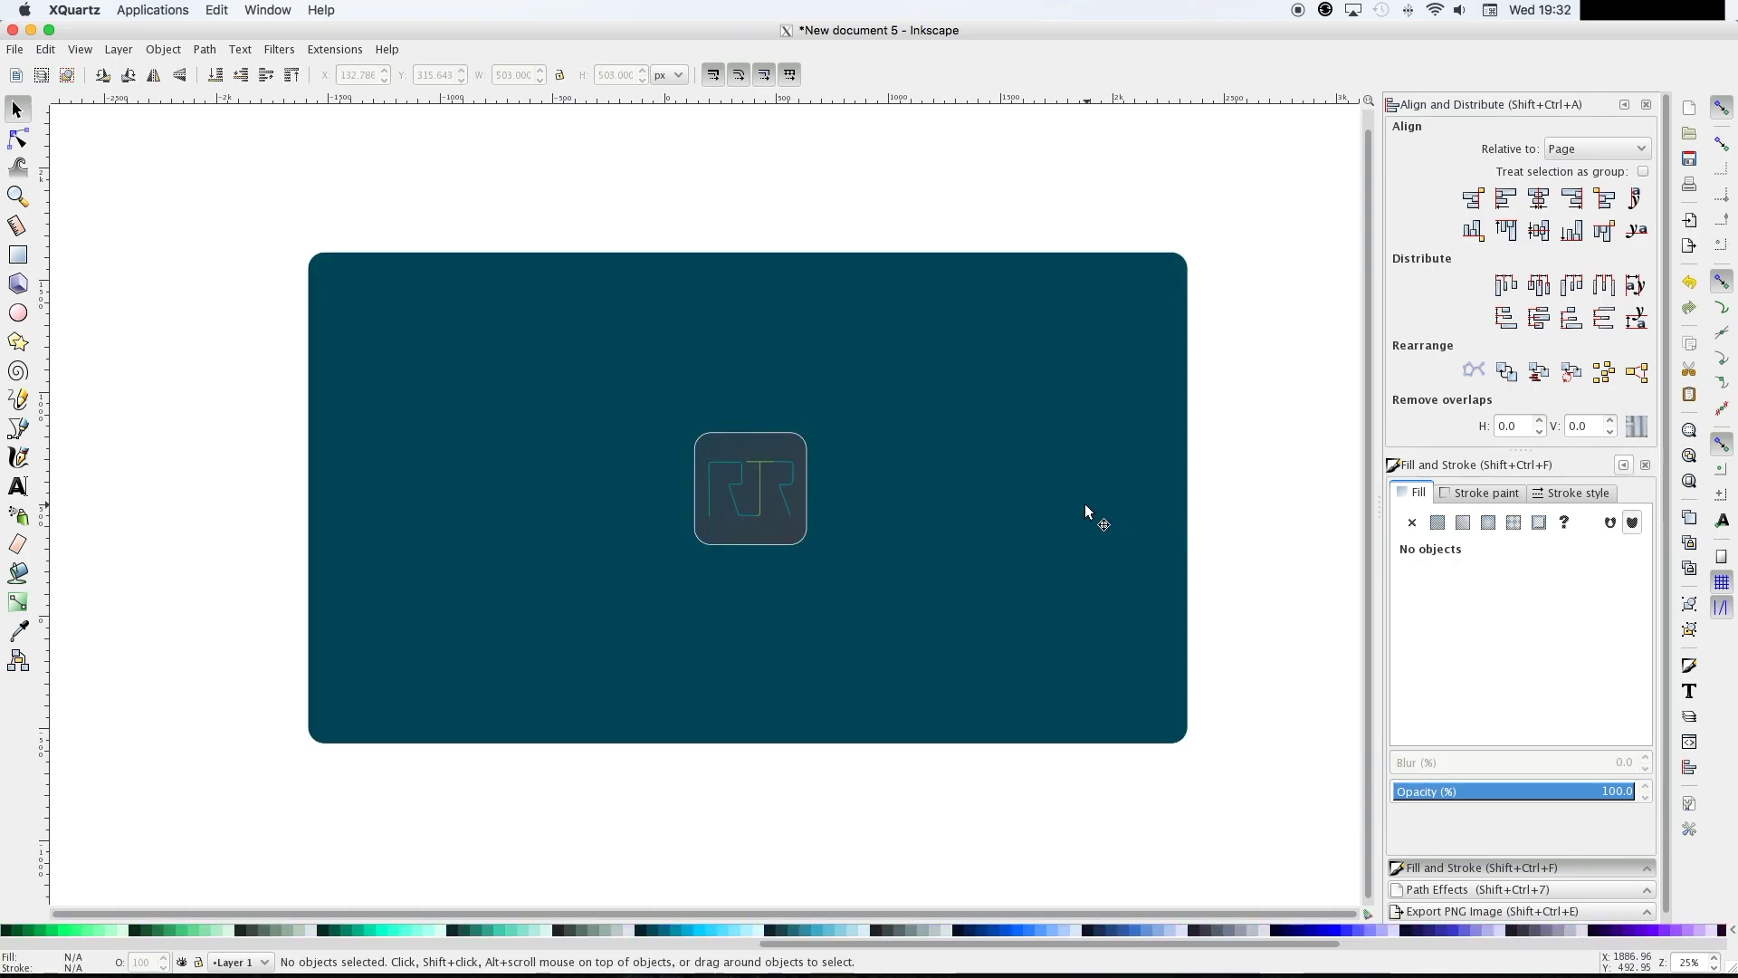
Give the large background rectangle a linear gradient running from near its upper-left corner to near its lower-right corner
{"action": "left_click", "coordinate": [1086, 509]}
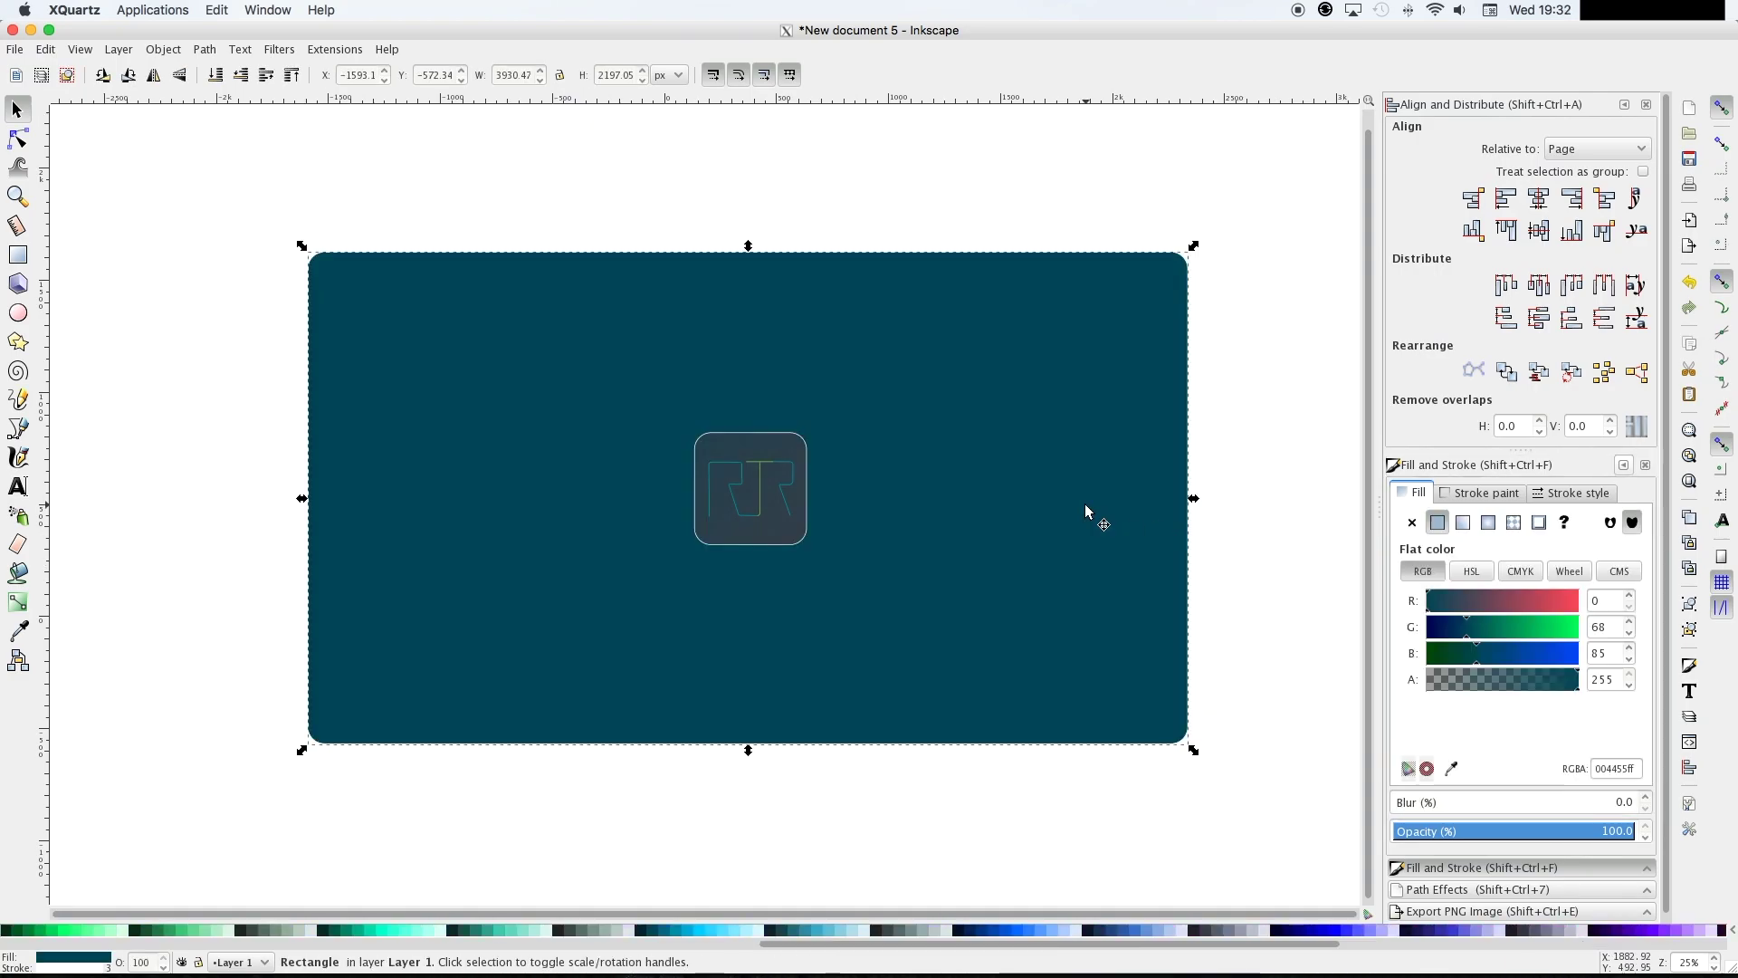
{"action": "left_click", "coordinate": [1465, 527]}
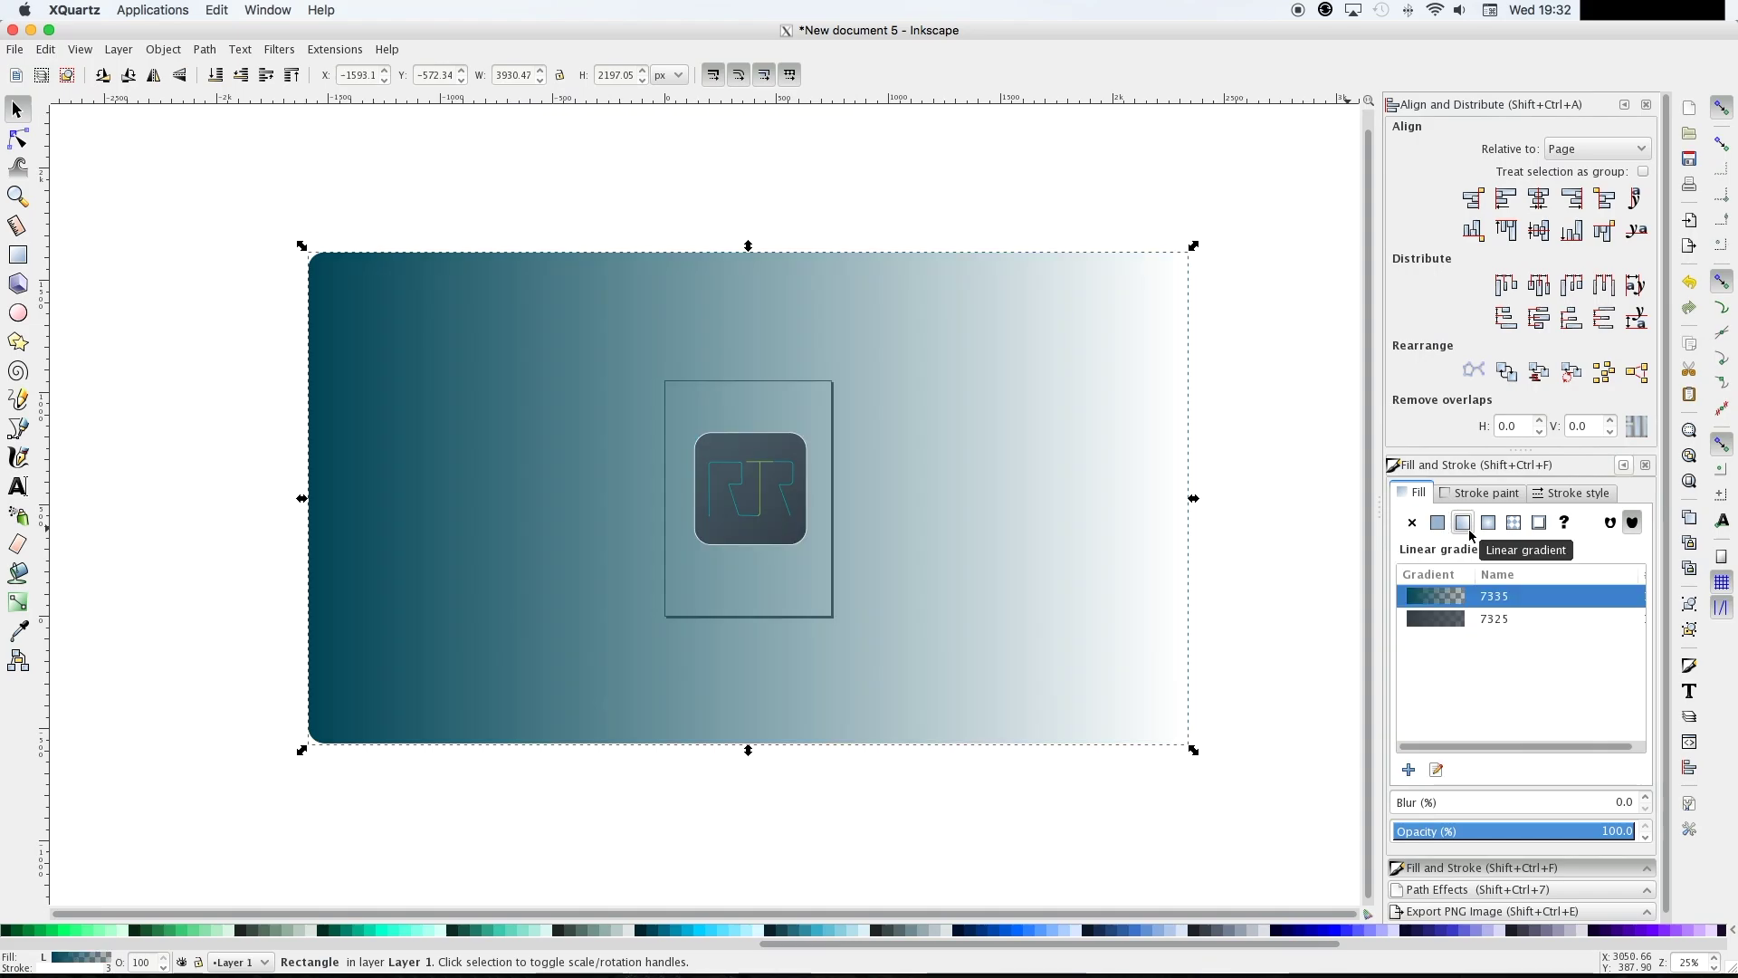
{"action": "key", "text": "g"}
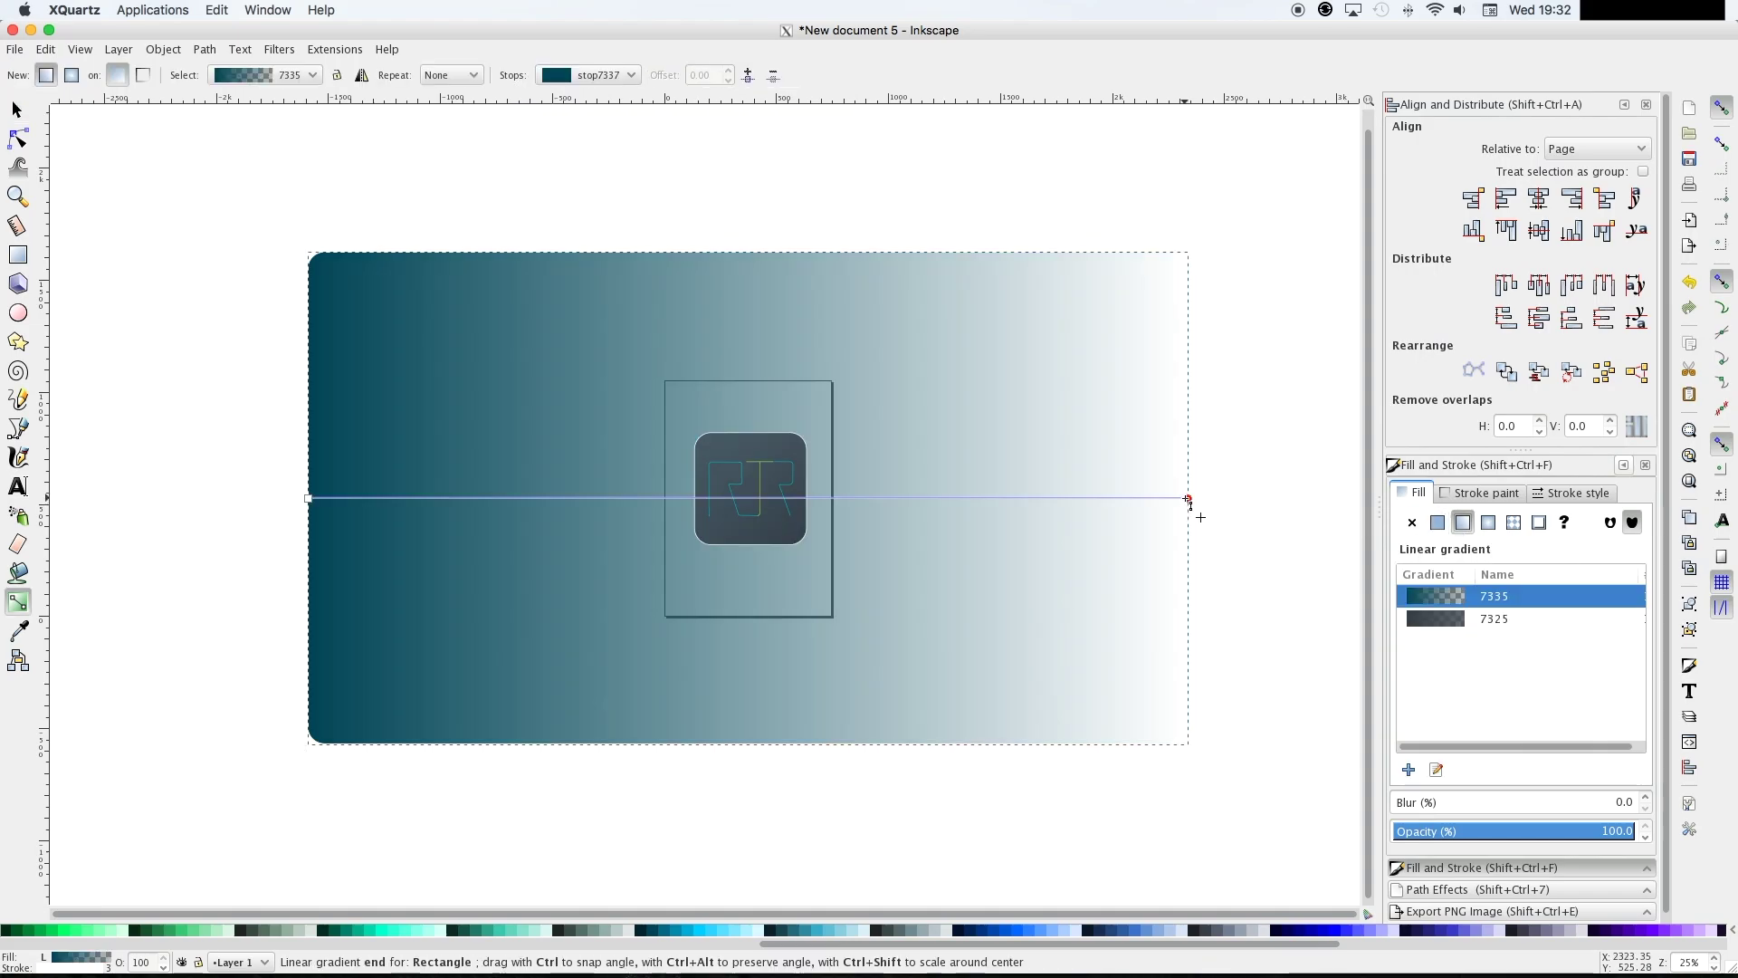
{"action": "left_click_drag", "start_coordinate": [1190, 500], "coordinate": [380, 280]}
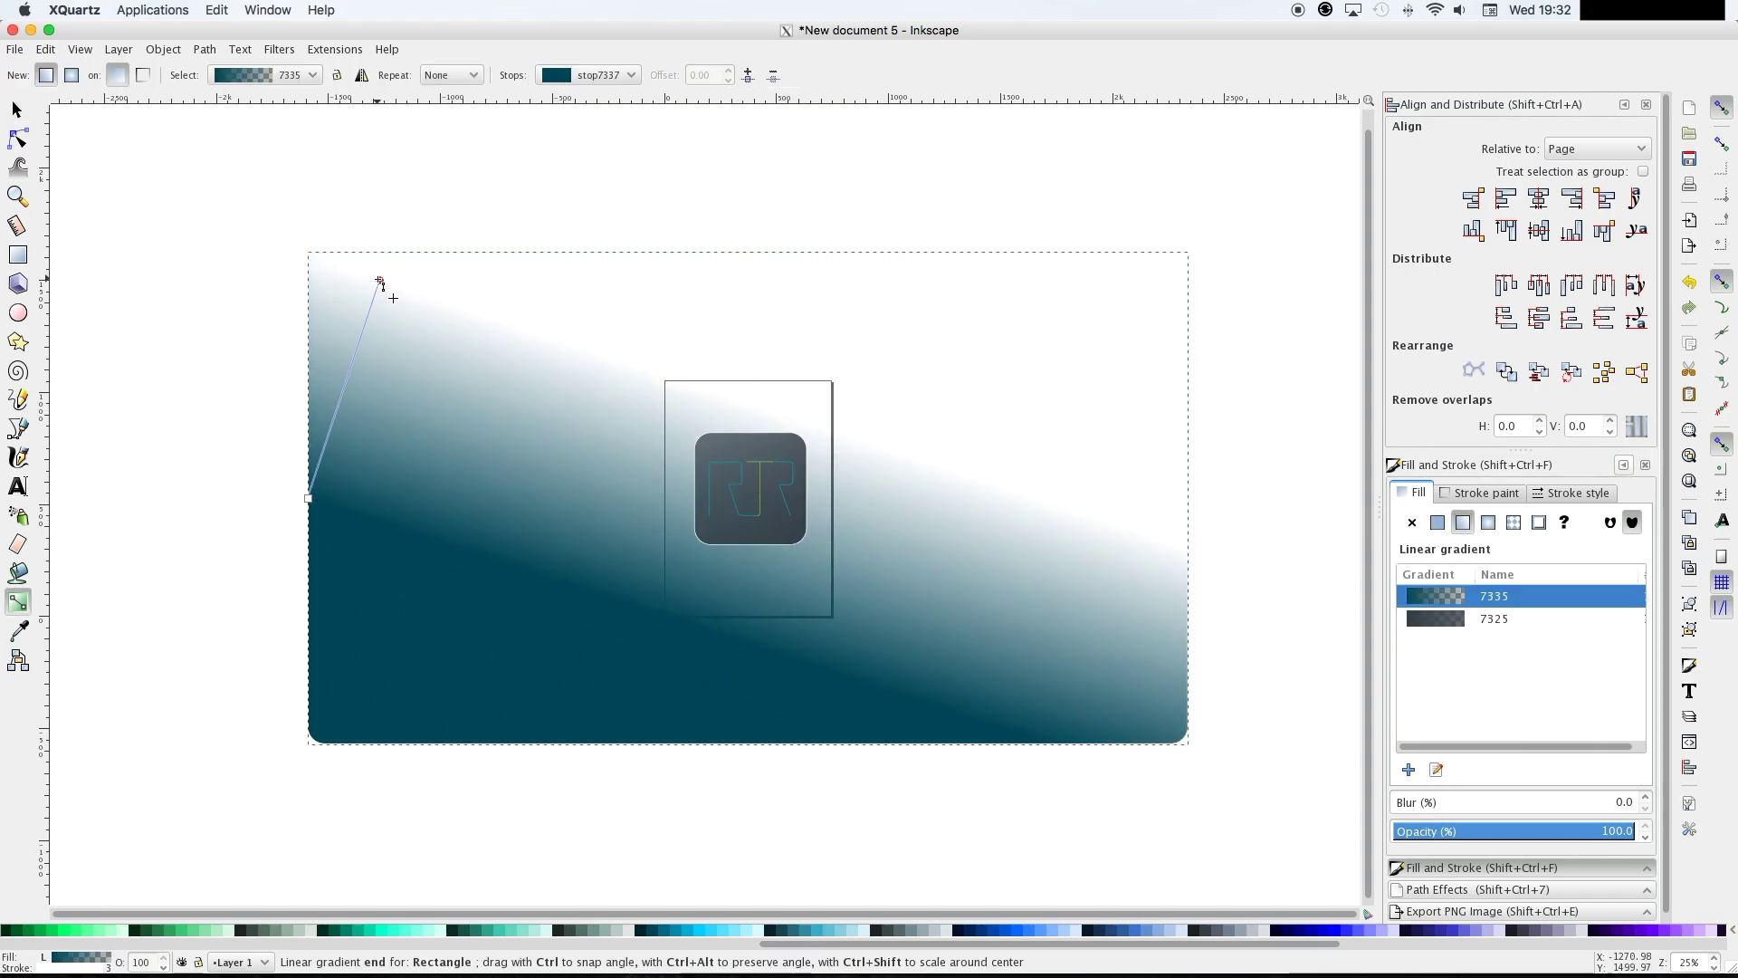
{"action": "left_click_drag", "start_coordinate": [310, 504], "coordinate": [1174, 734]}
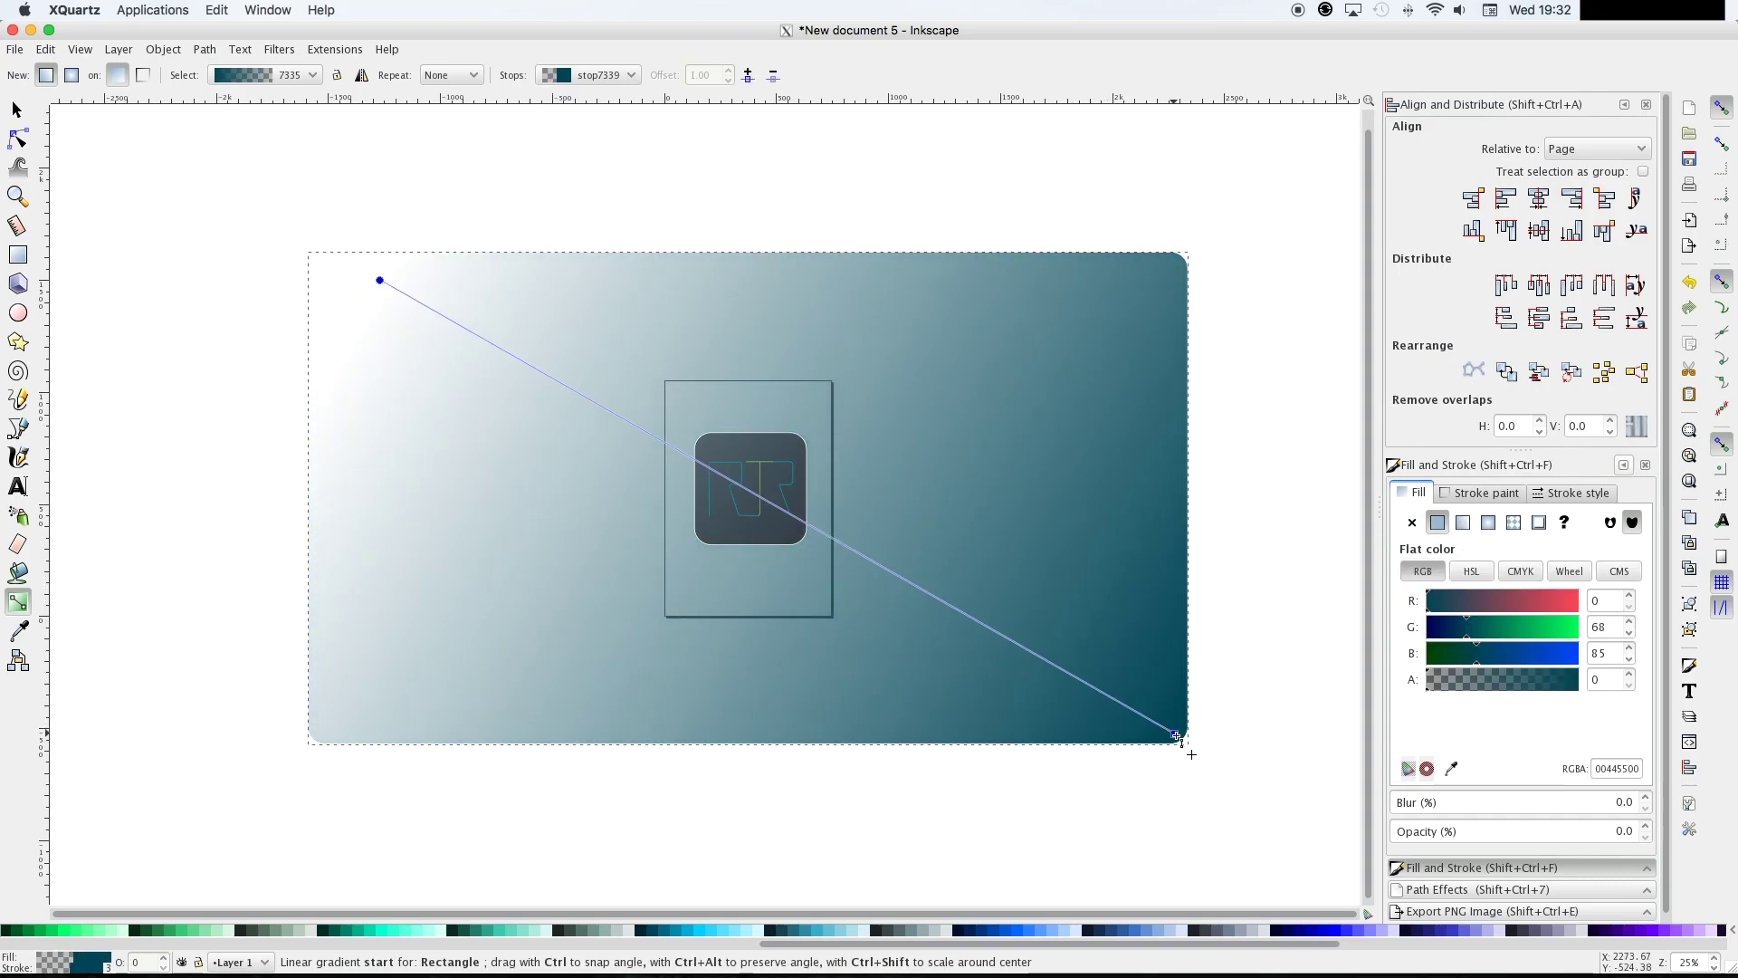
Move the transparent gradient end beyond the rectangle's upper-left corner and set its alpha to 255
{"action": "left_click", "coordinate": [1548, 681]}
{"action": "left_click_drag", "start_coordinate": [1554, 686], "coordinate": [1591, 687]}
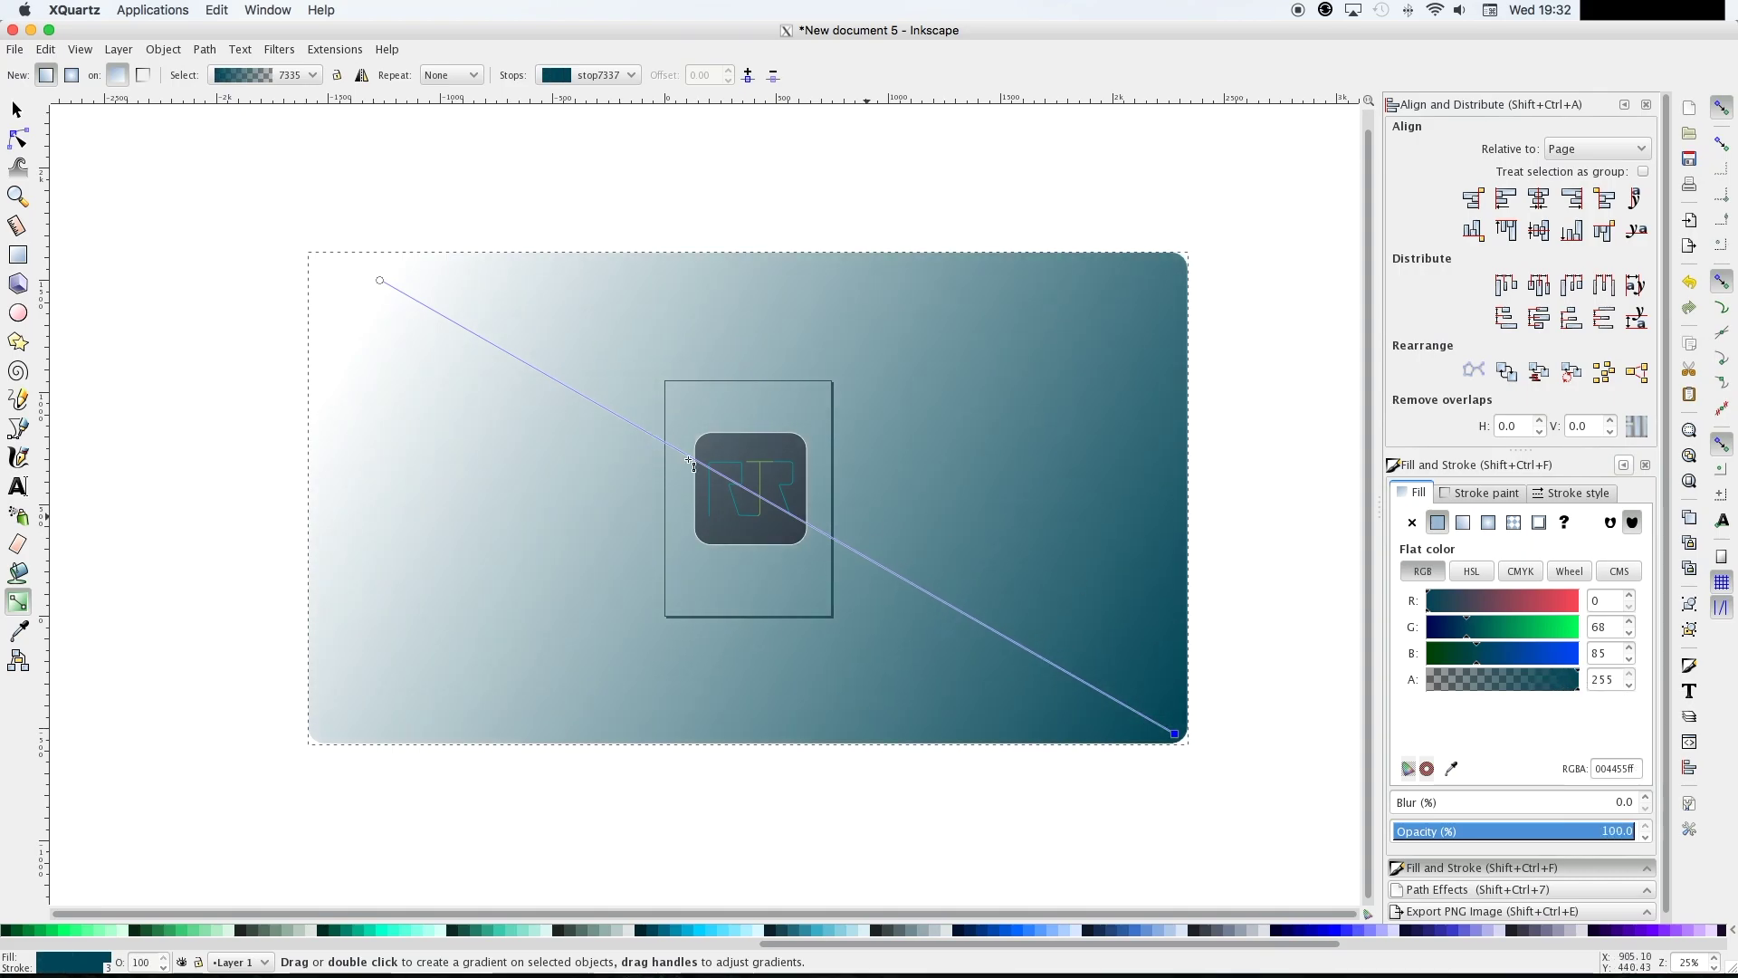
{"action": "left_click_drag", "start_coordinate": [380, 279], "coordinate": [270, 218]}
{"action": "scroll", "coordinate": [303, 271], "scroll_direction": "left", "scroll_amount": 2}
{"action": "scroll", "coordinate": [319, 290], "scroll_direction": "up", "scroll_amount": 2}
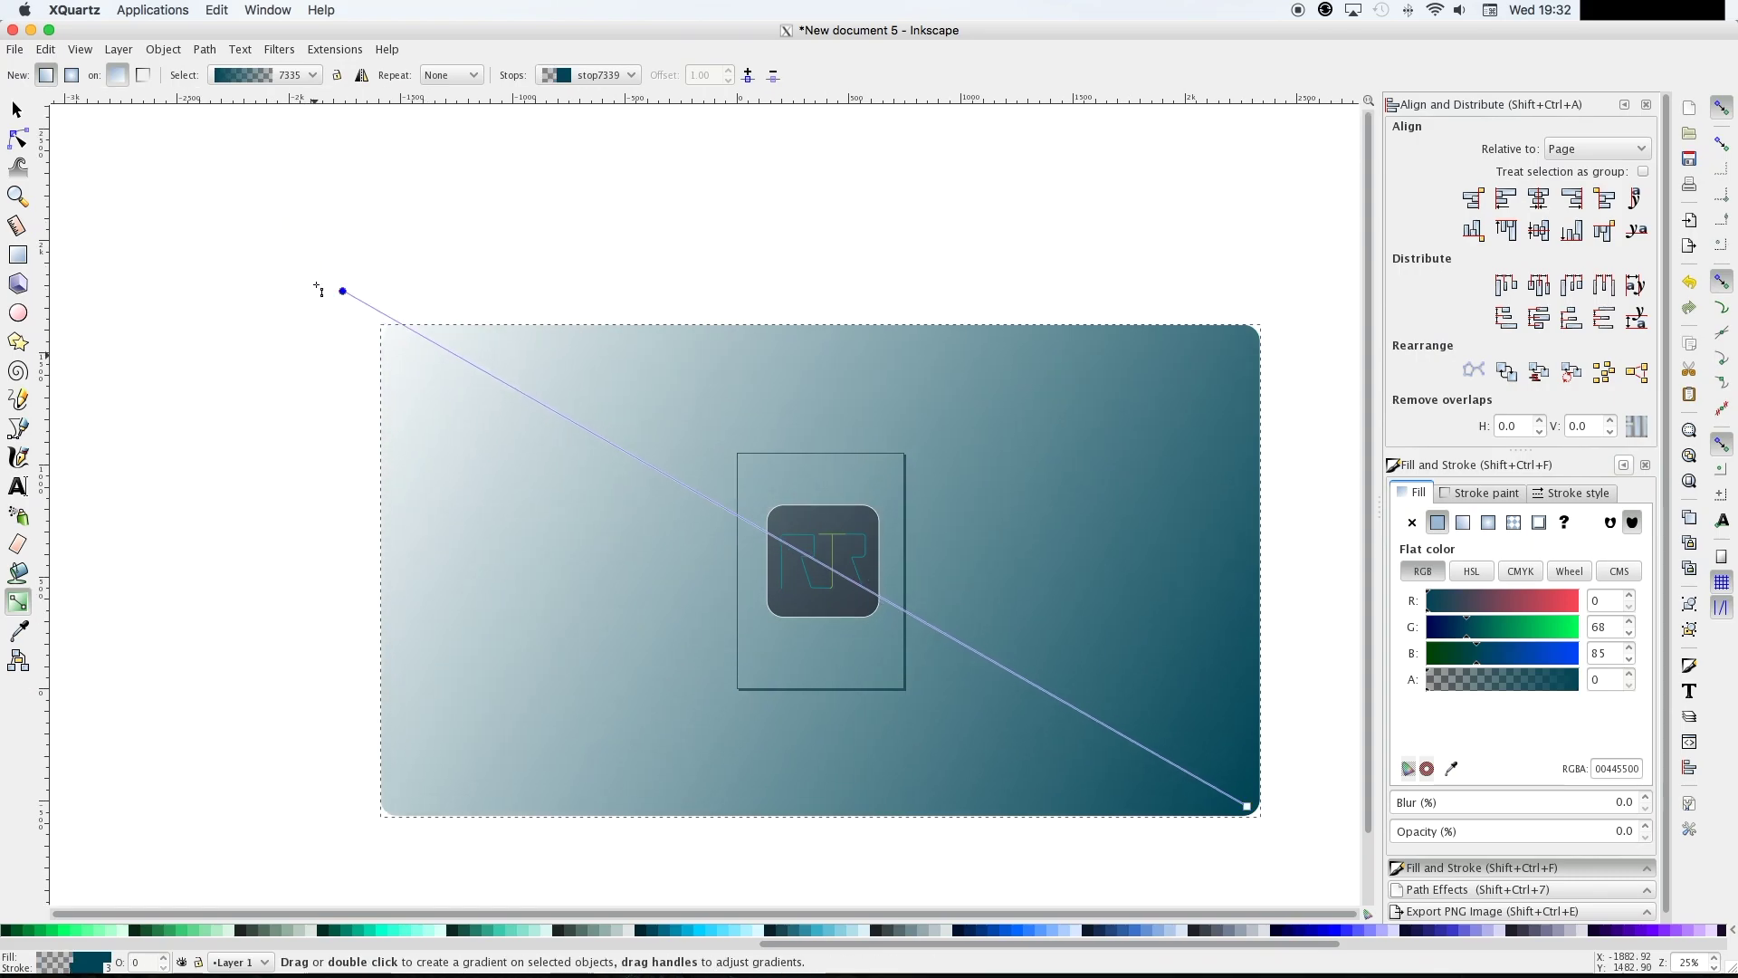
{"action": "left_click_drag", "start_coordinate": [1553, 681], "coordinate": [1587, 688]}
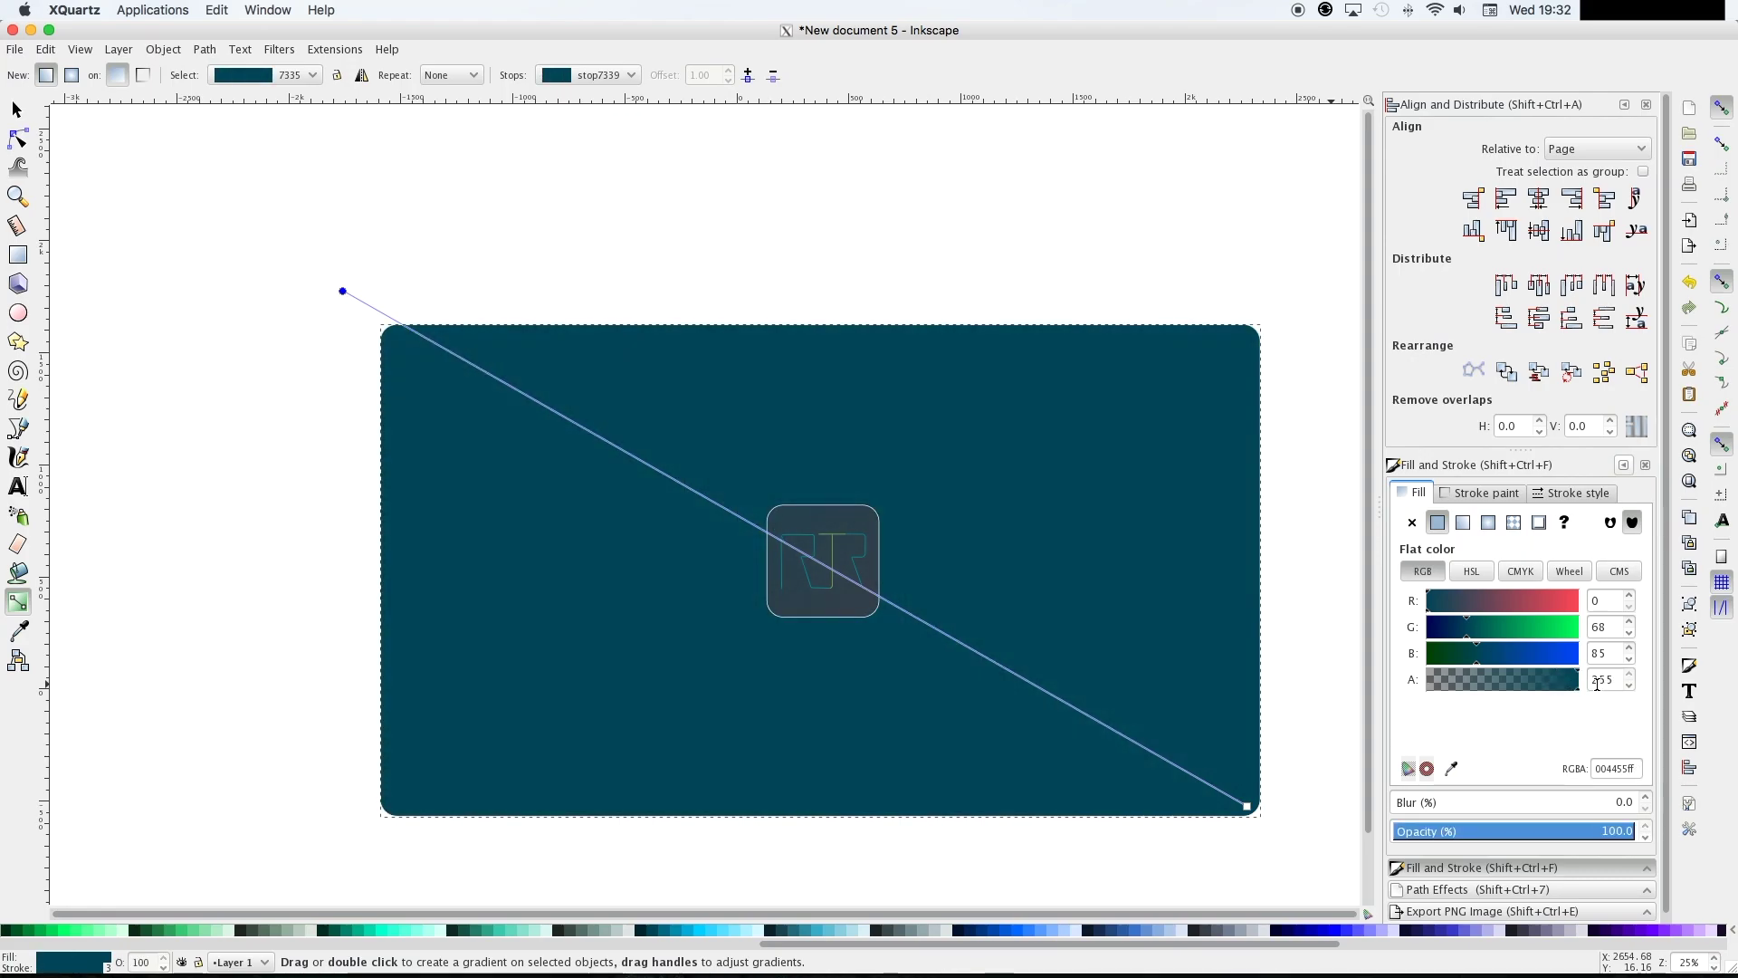
Move the gradient's upper-left end back inside the rectangle and lower its alpha to 240
{"action": "left_click_drag", "start_coordinate": [344, 292], "coordinate": [429, 375]}
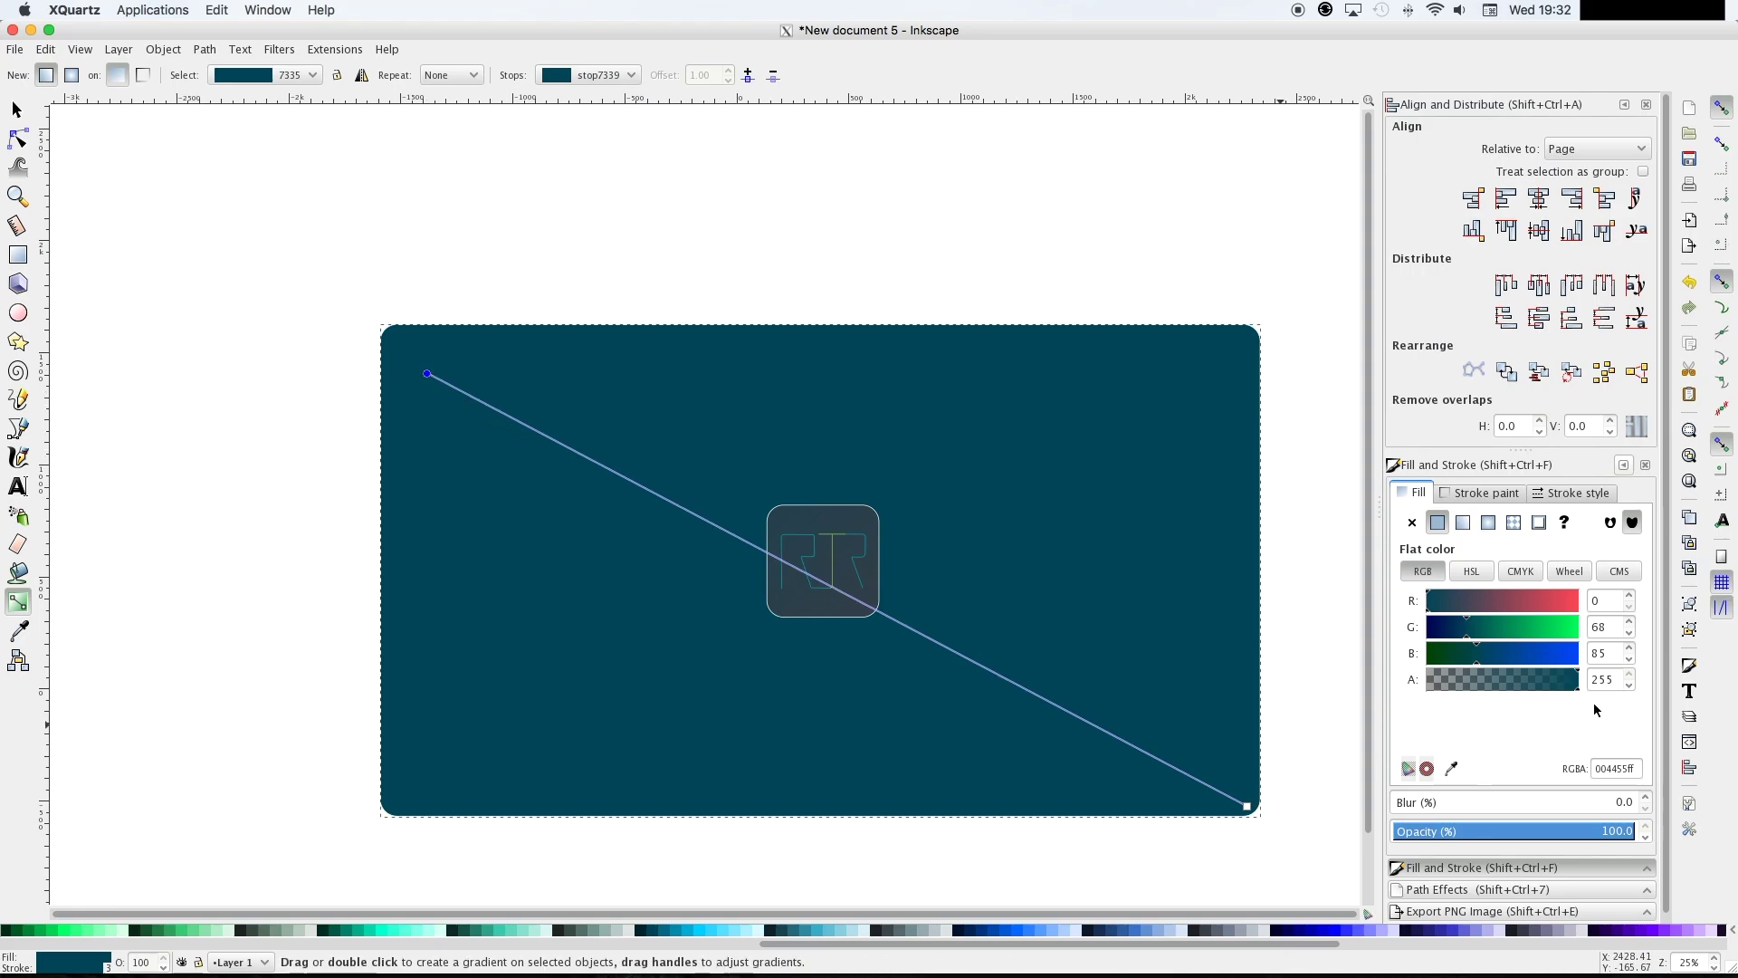
{"action": "left_click", "coordinate": [1558, 685]}
{"action": "left_click", "coordinate": [1568, 684]}
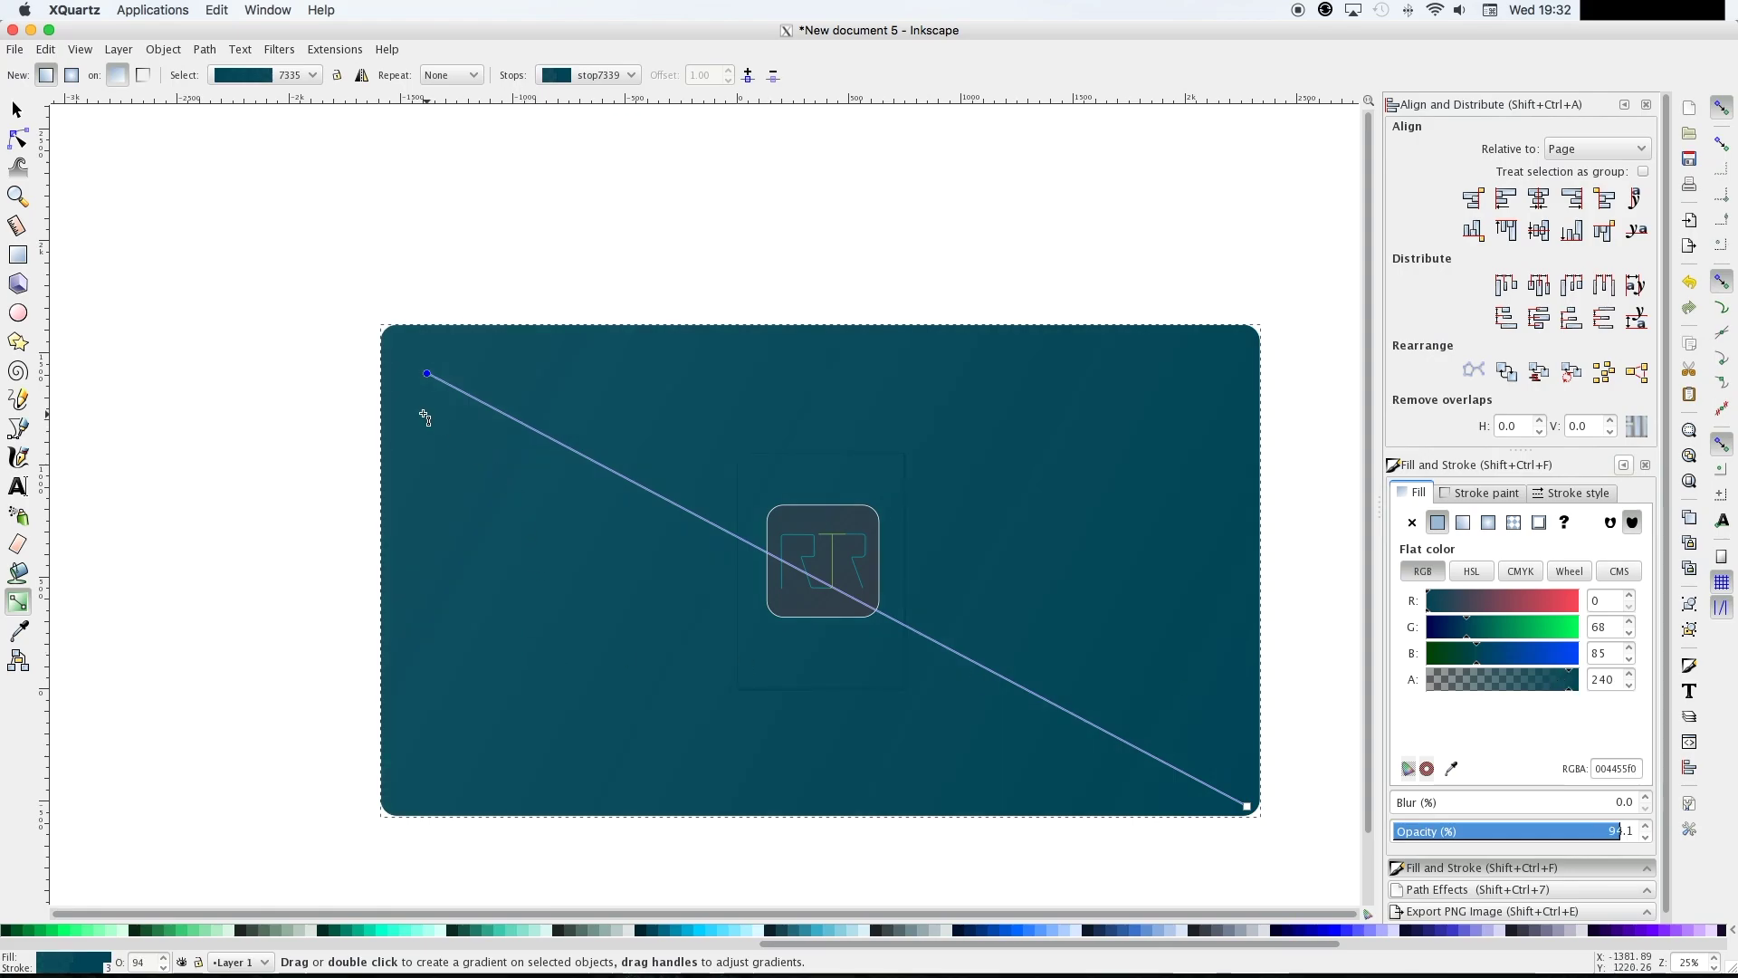
Try the gradient's upper-left end beyond the rectangle and at its corner, with alpha set to 250
{"action": "left_click_drag", "start_coordinate": [397, 333], "coordinate": [298, 279]}
{"action": "left_click", "coordinate": [1630, 675]}
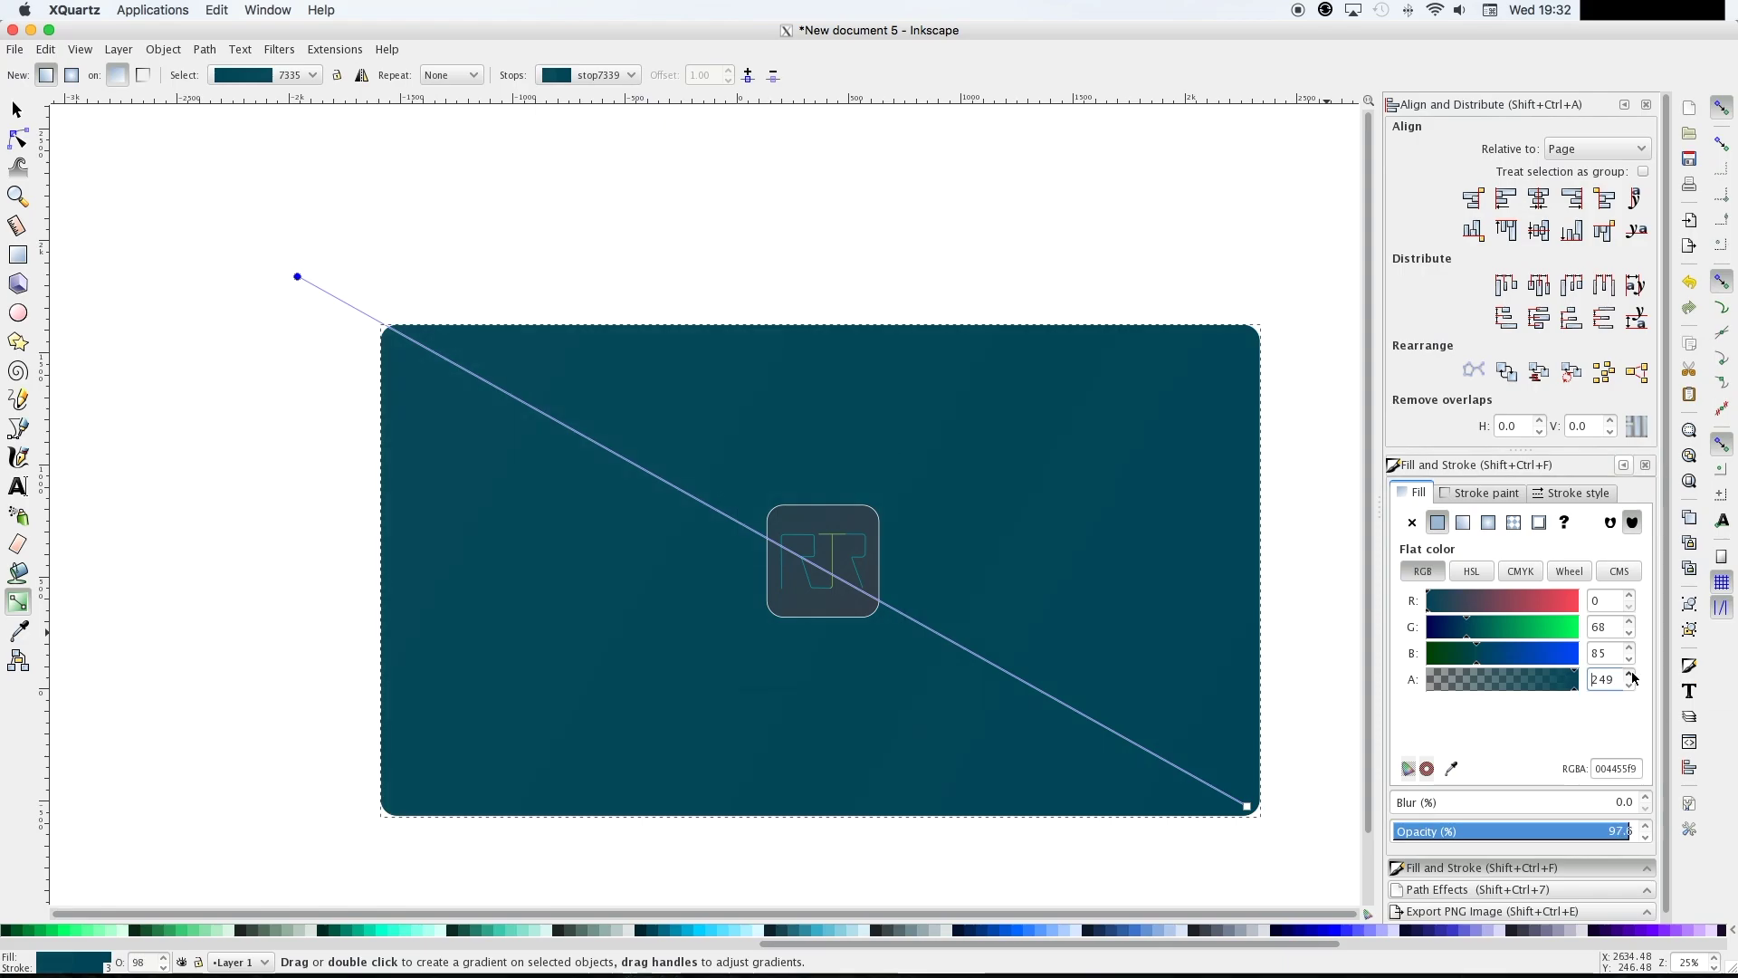
{"action": "left_click_drag", "start_coordinate": [297, 276], "coordinate": [877, 567]}
{"action": "left_click_drag", "start_coordinate": [400, 335], "coordinate": [398, 332]}
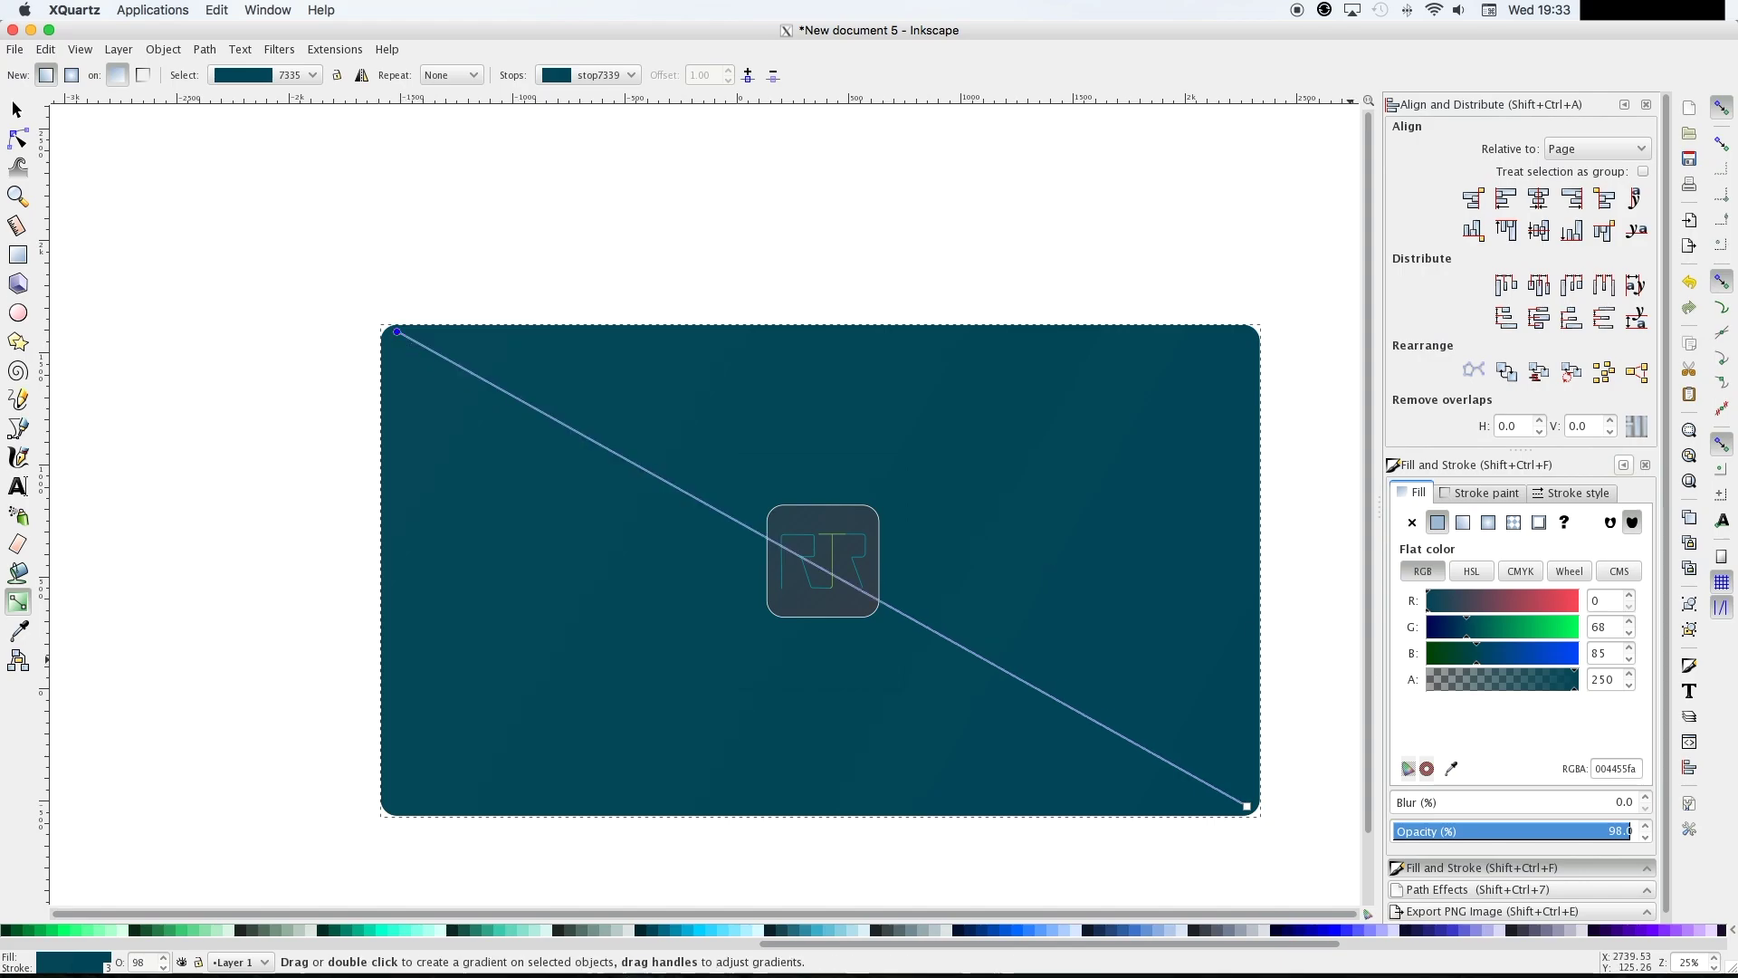
Set the gradient's upper-left end to alpha 240, place it just inside the rectangle's corner, and deselect the rectangle
{"action": "left_click", "coordinate": [1629, 686]}
{"action": "left_click", "coordinate": [1629, 686]}
{"action": "left_click", "coordinate": [1628, 687]}
{"action": "left_click", "coordinate": [1630, 690]}
{"action": "left_click", "coordinate": [1630, 688]}
{"action": "left_click", "coordinate": [1630, 688]}
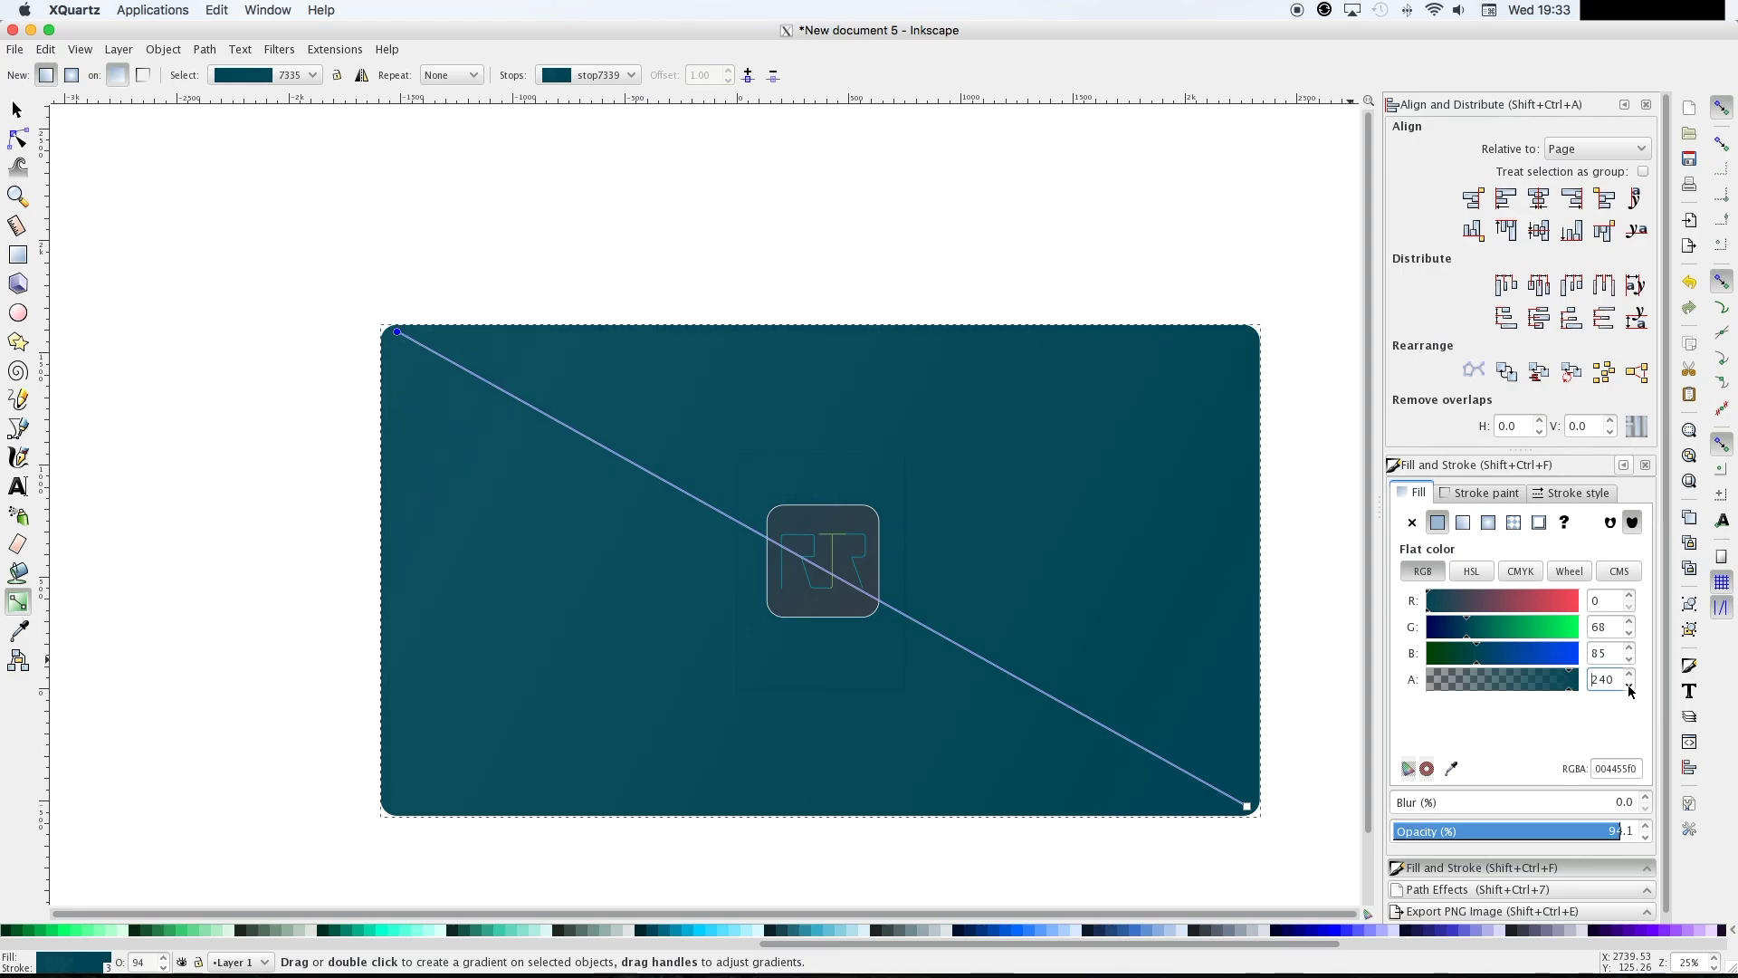
{"action": "left_click_drag", "start_coordinate": [399, 333], "coordinate": [535, 428]}
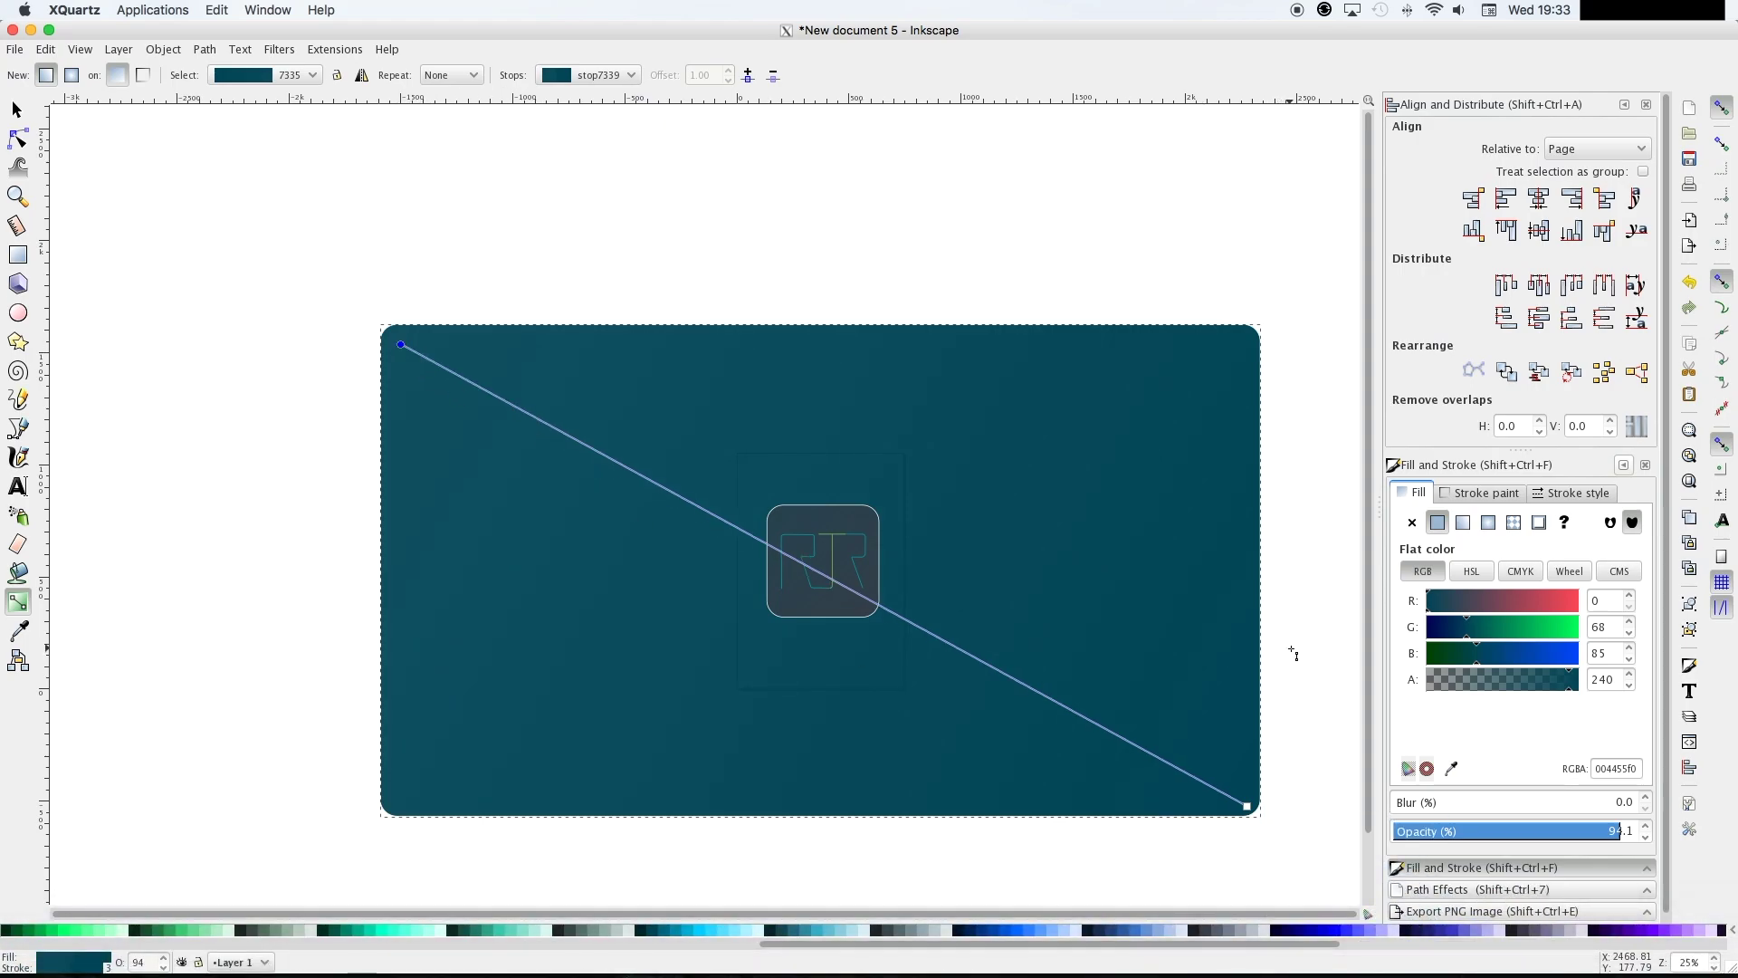
{"action": "left_click", "coordinate": [17, 108]}
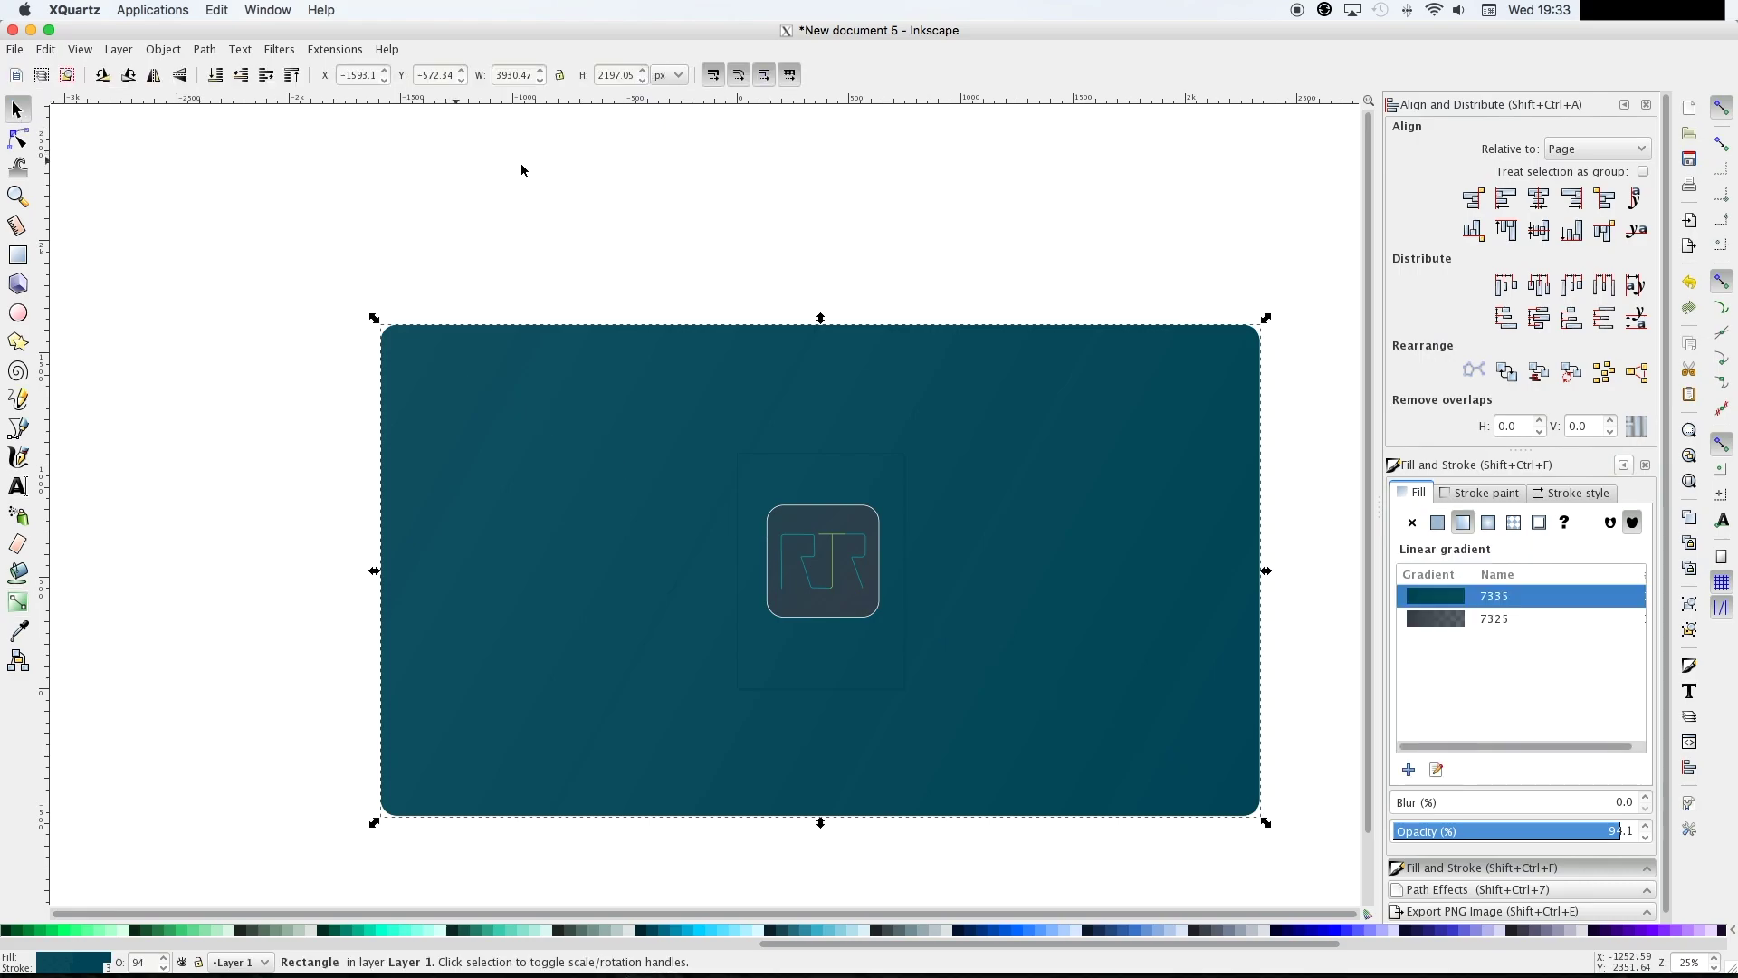
{"action": "left_click", "coordinate": [827, 197]}
Examine the rounded square and its lettering up close against the gradient background
{"action": "scroll", "coordinate": [1320, 453], "scroll_direction": "down", "scroll_amount": 2}
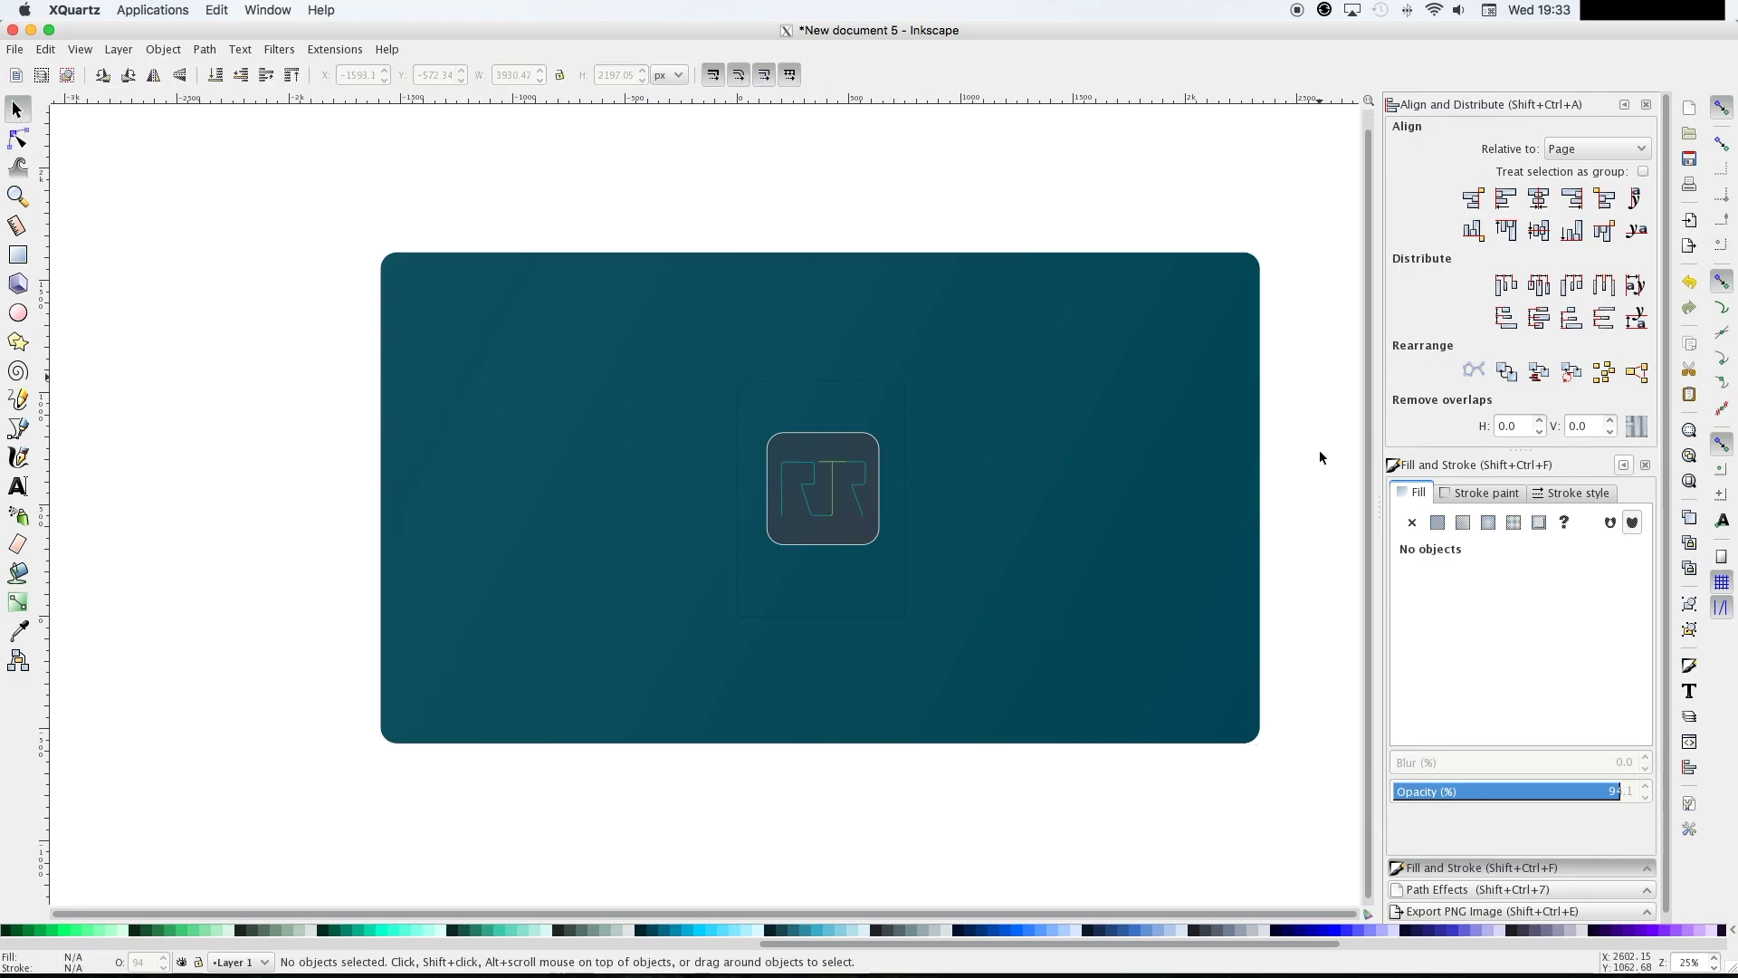
{"action": "scroll", "coordinate": [1320, 454], "scroll_direction": "right", "scroll_amount": 1}
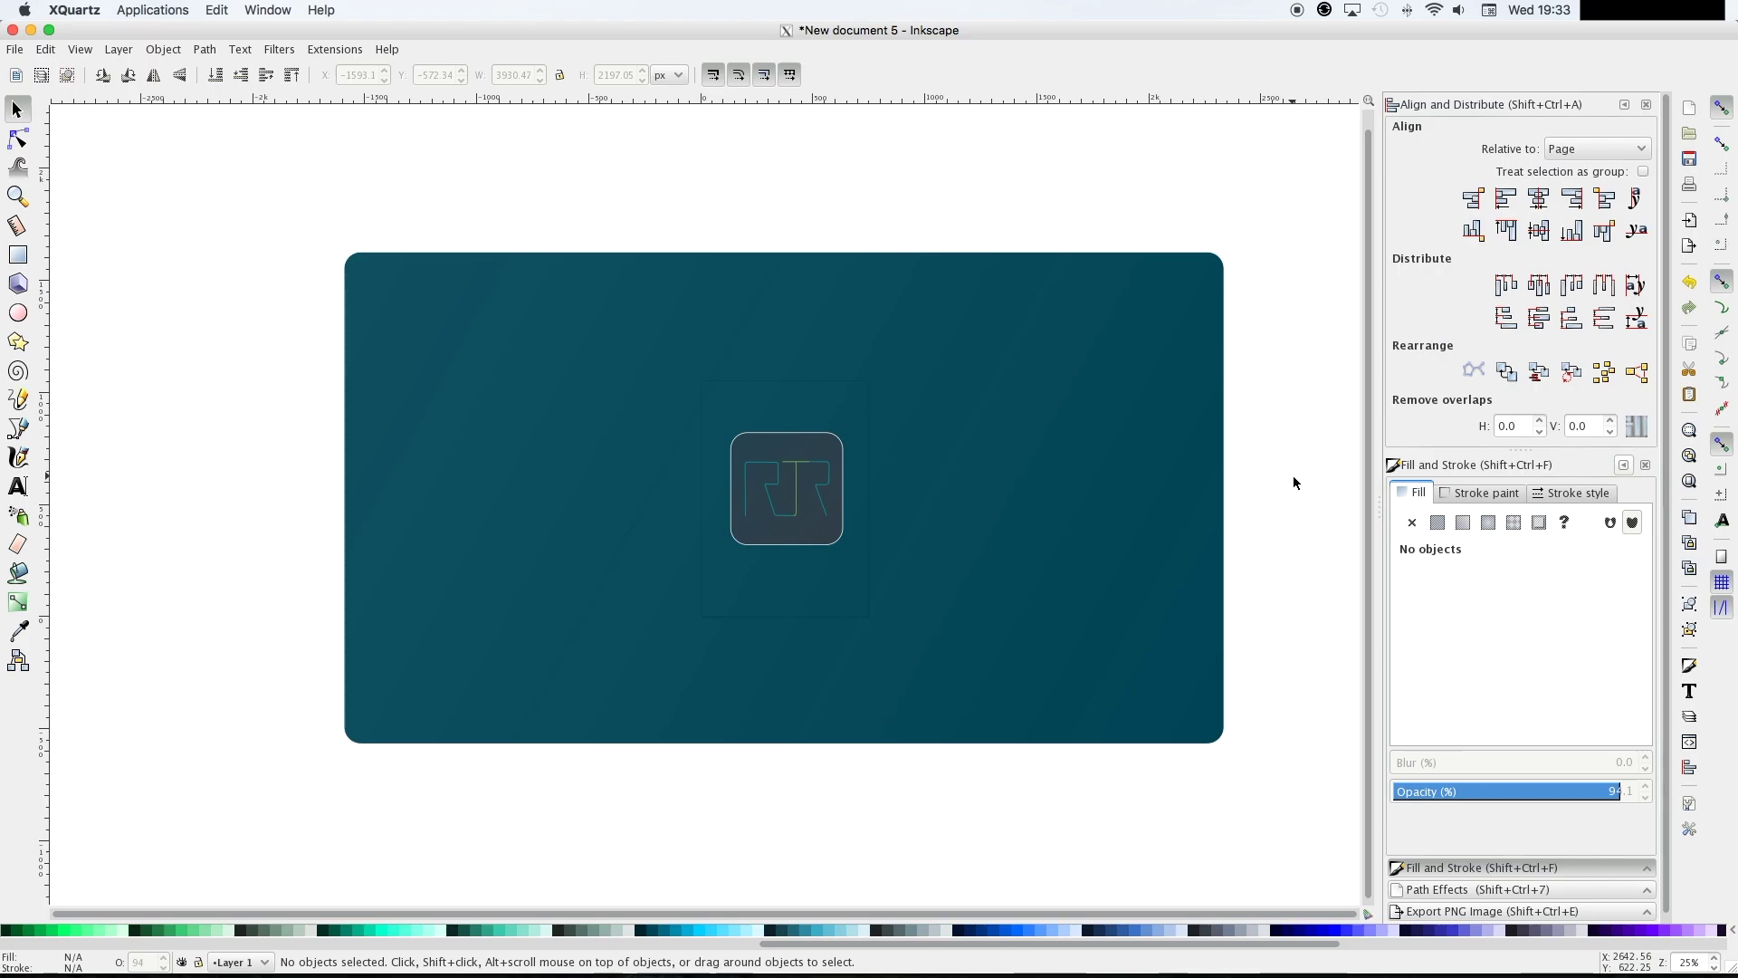
{"action": "key", "text": "plus"}
{"action": "key", "text": "plus"}
{"action": "key", "text": "plus"}
{"action": "key", "text": "plus"}
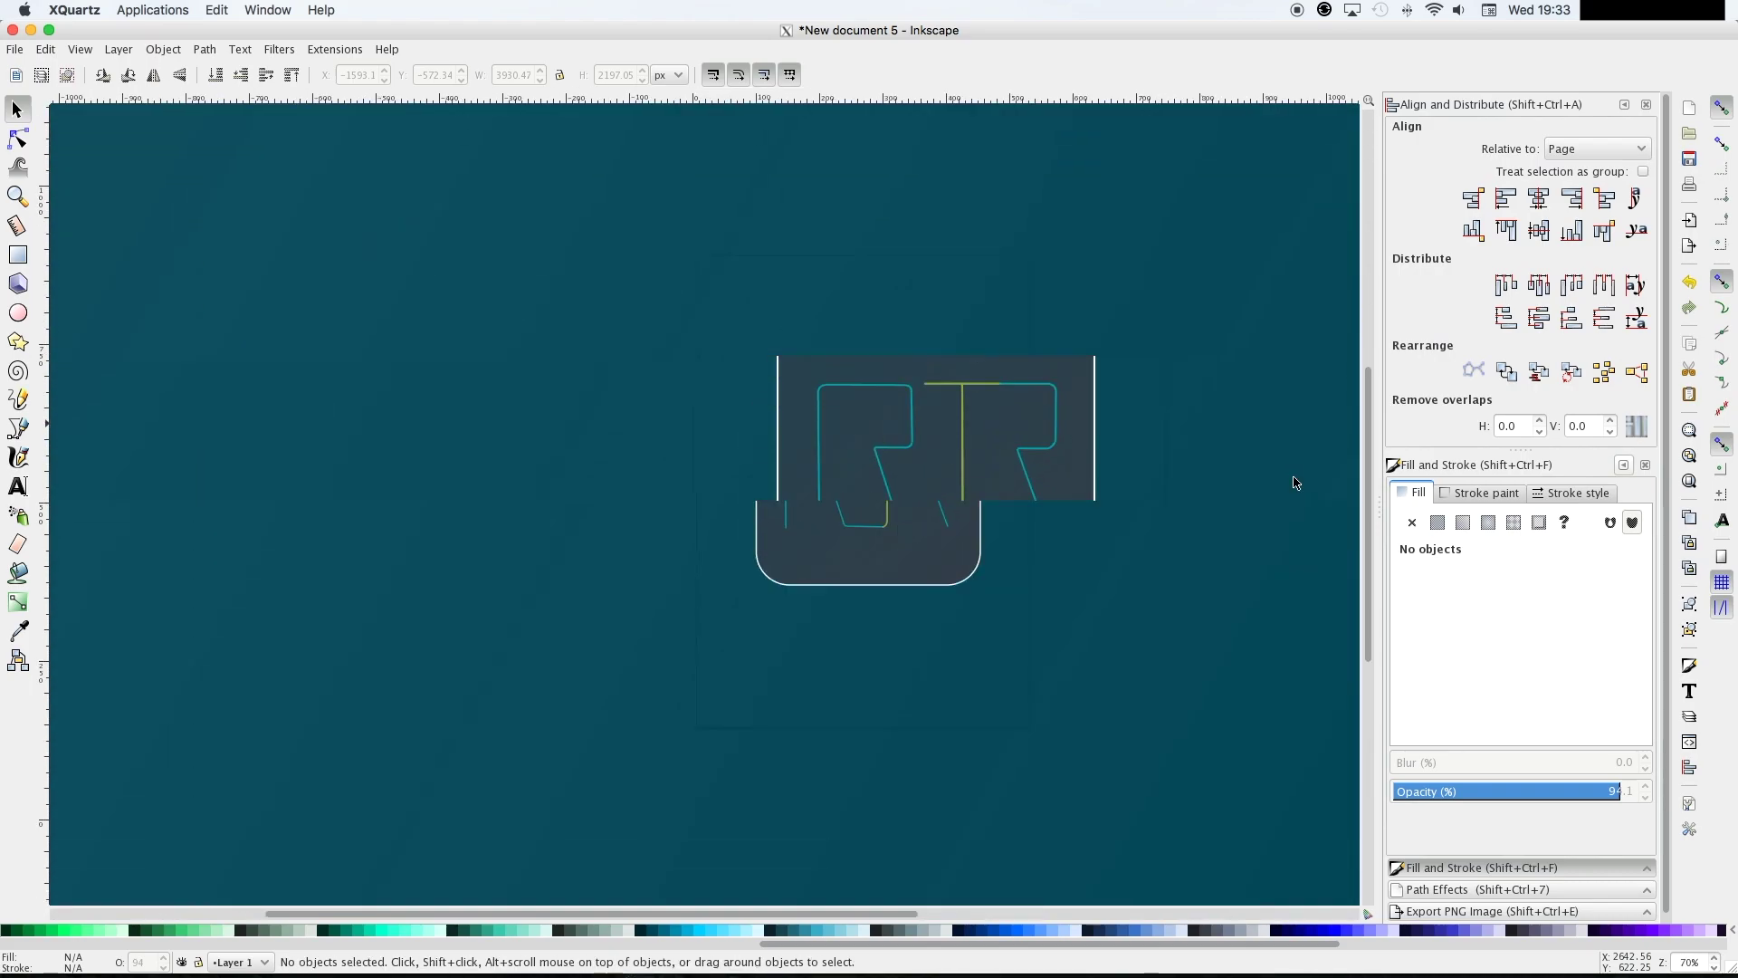
{"action": "key", "text": "plus"}
{"action": "scroll", "coordinate": [1294, 482], "scroll_direction": "right", "scroll_amount": 6}
{"action": "scroll", "coordinate": [1294, 483], "scroll_direction": "up", "scroll_amount": 2}
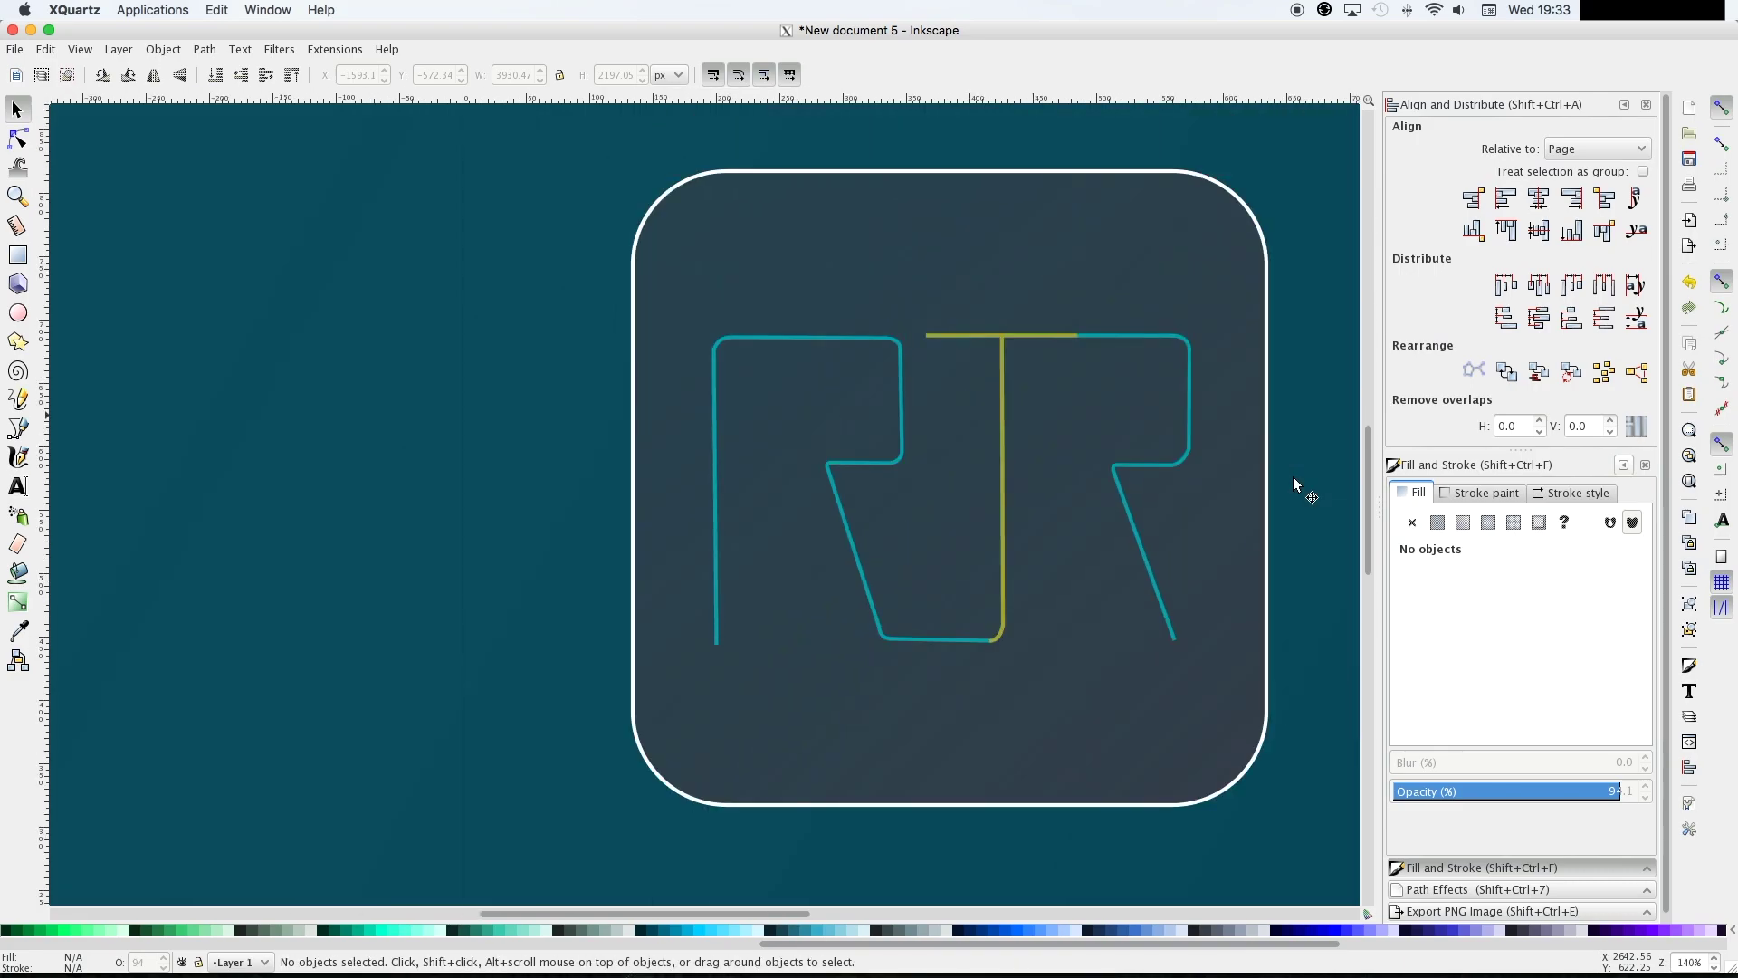
{"action": "scroll", "coordinate": [1294, 482], "scroll_direction": "right", "scroll_amount": 6}
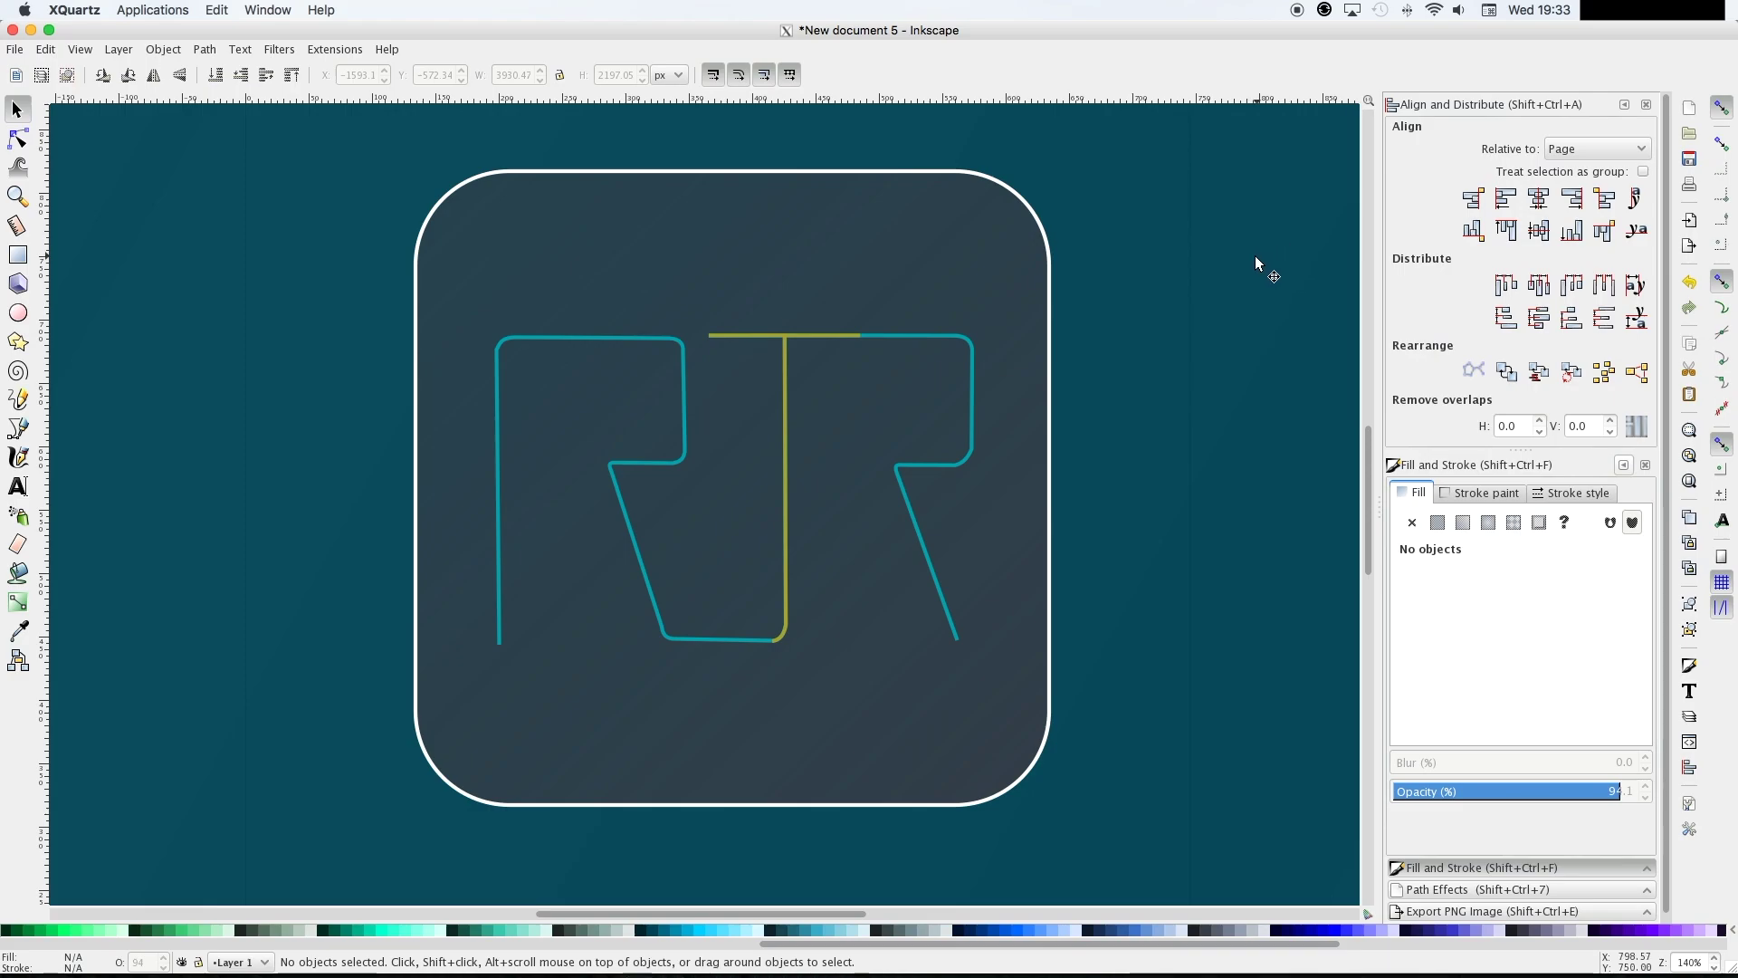
Place four parallel diagonal guides sloping down from upper left to lower right across the artwork
{"action": "key", "text": "5"}
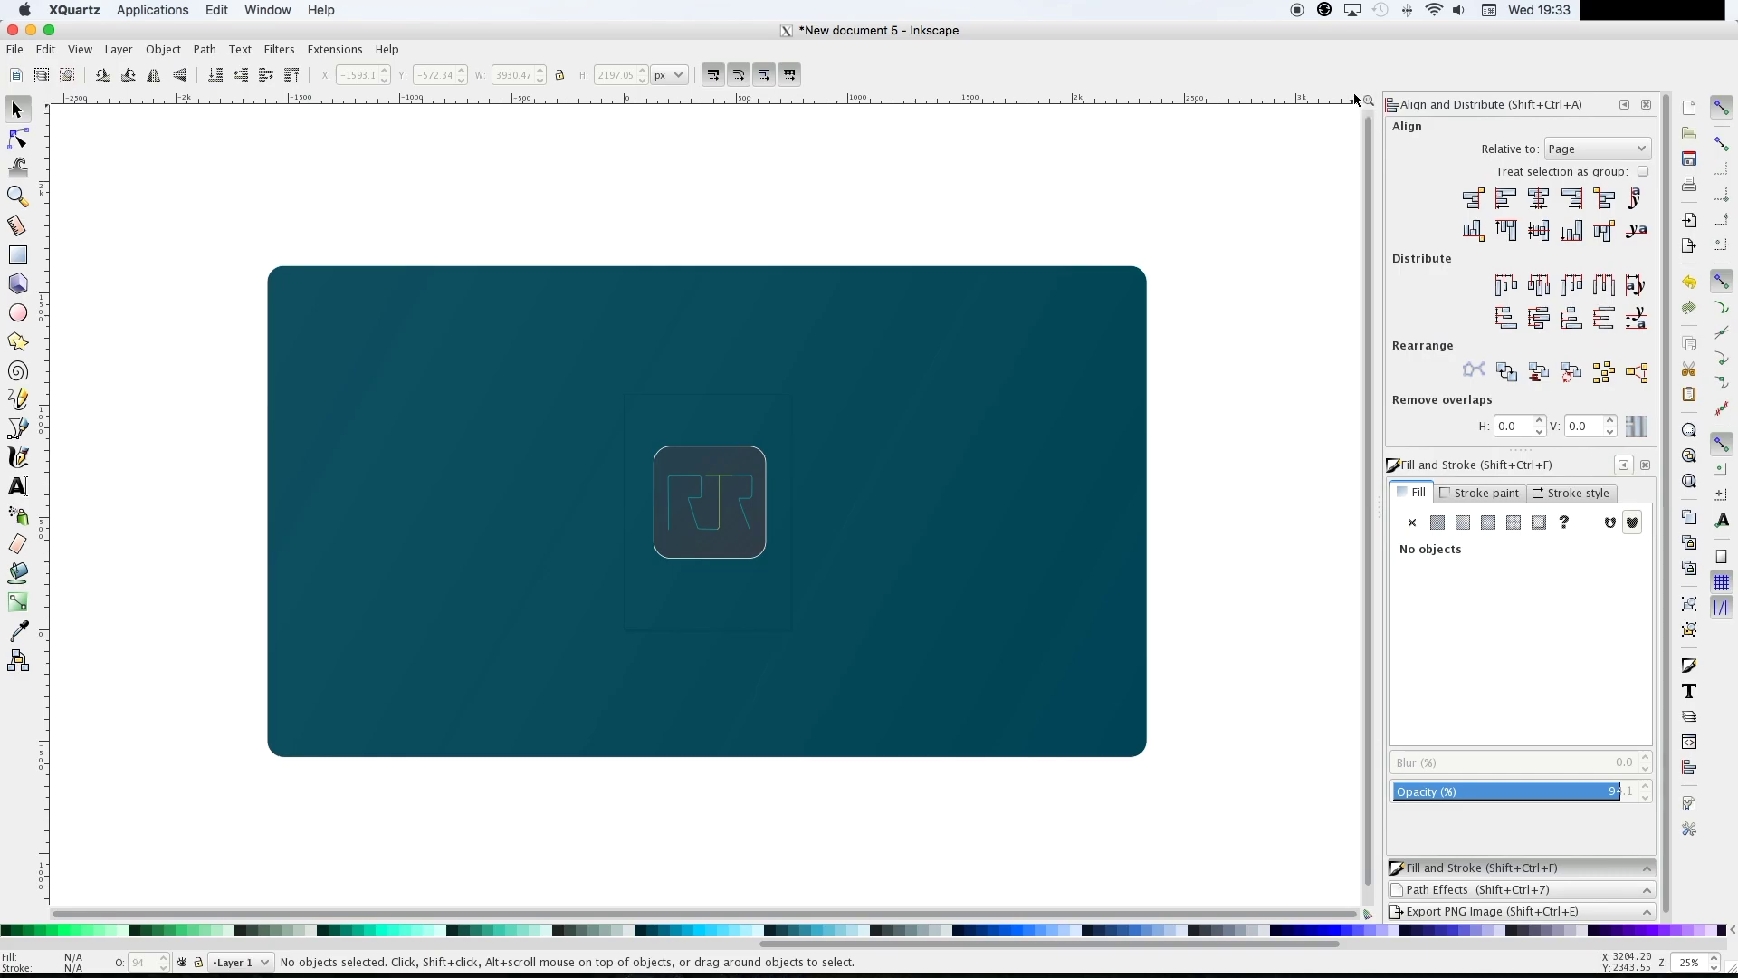
{"action": "left_click_drag", "start_coordinate": [1320, 138], "coordinate": [621, 598]}
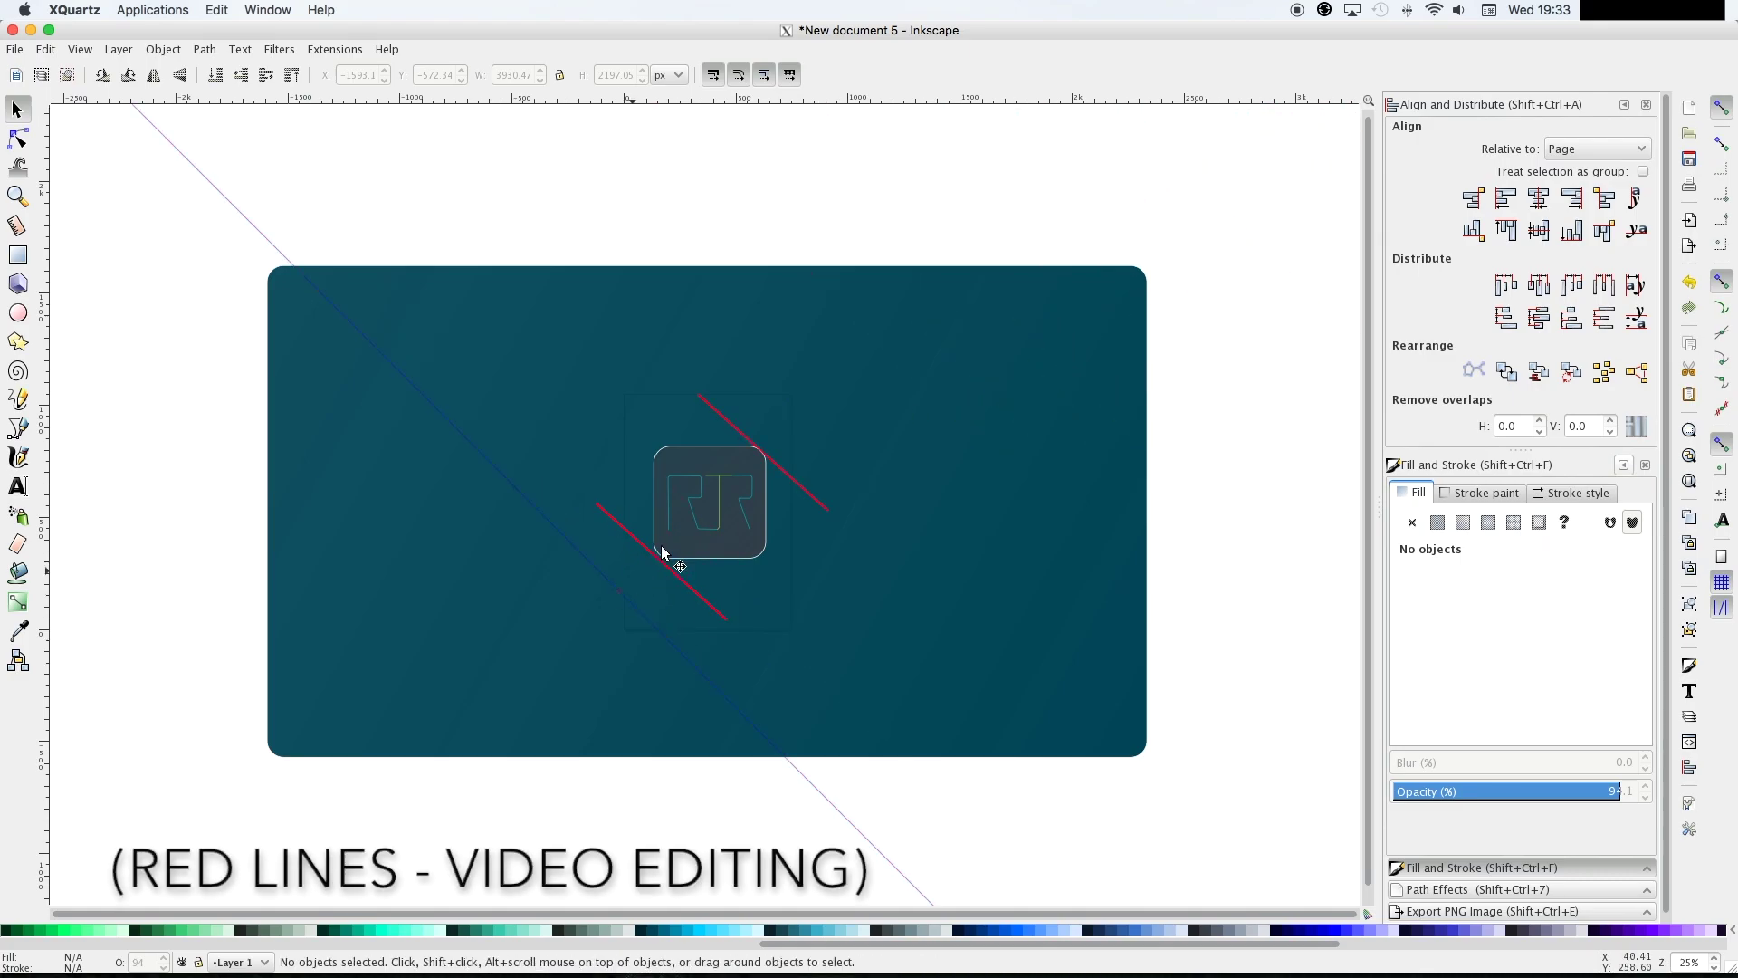
{"action": "left_click_drag", "start_coordinate": [1349, 101], "coordinate": [854, 395]}
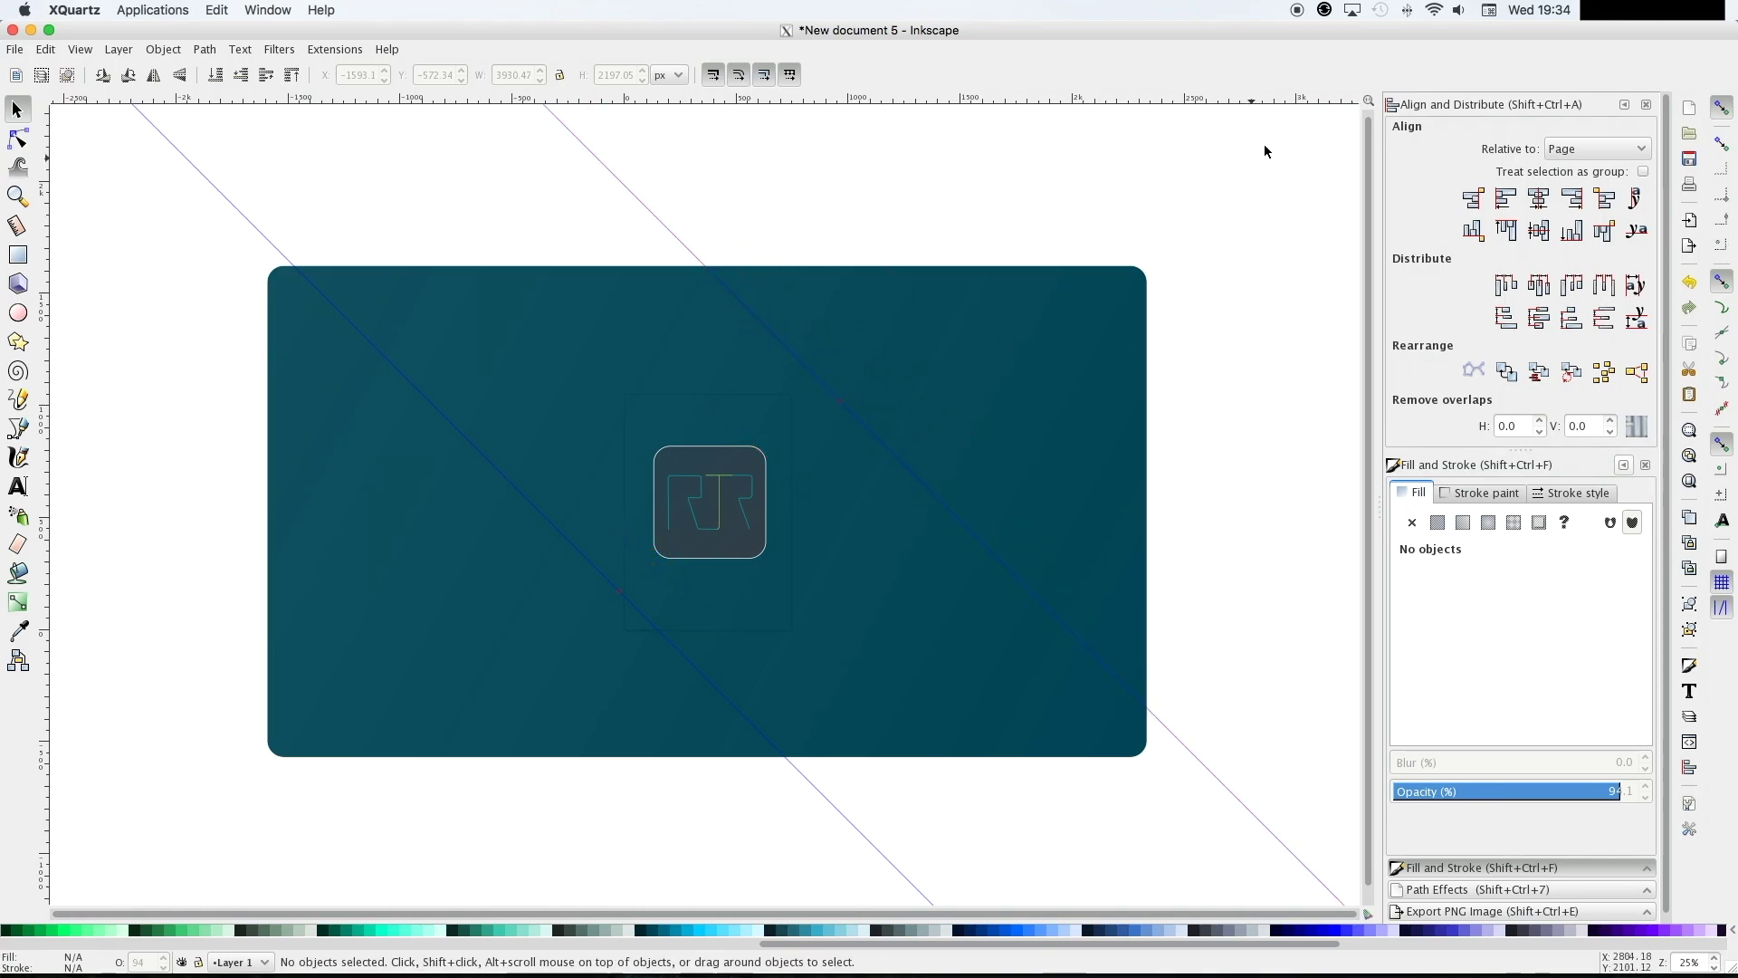
{"action": "left_click_drag", "start_coordinate": [1358, 100], "coordinate": [1036, 388]}
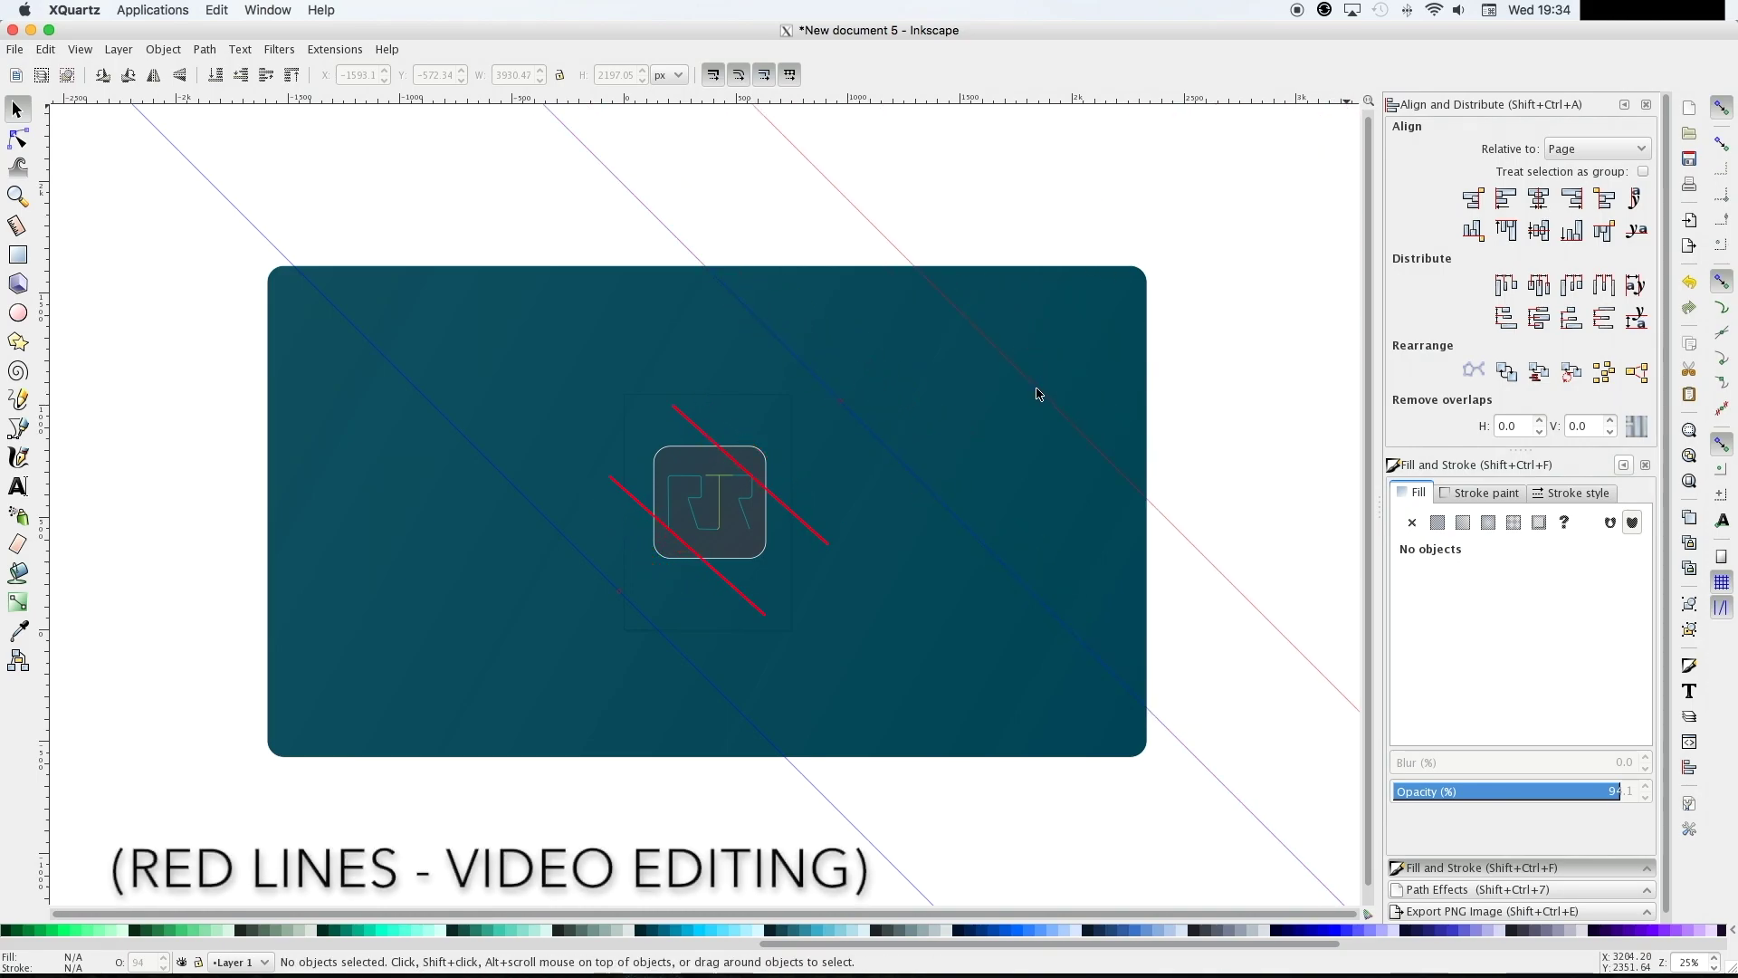
{"action": "left_click_drag", "start_coordinate": [1358, 100], "coordinate": [1094, 378]}
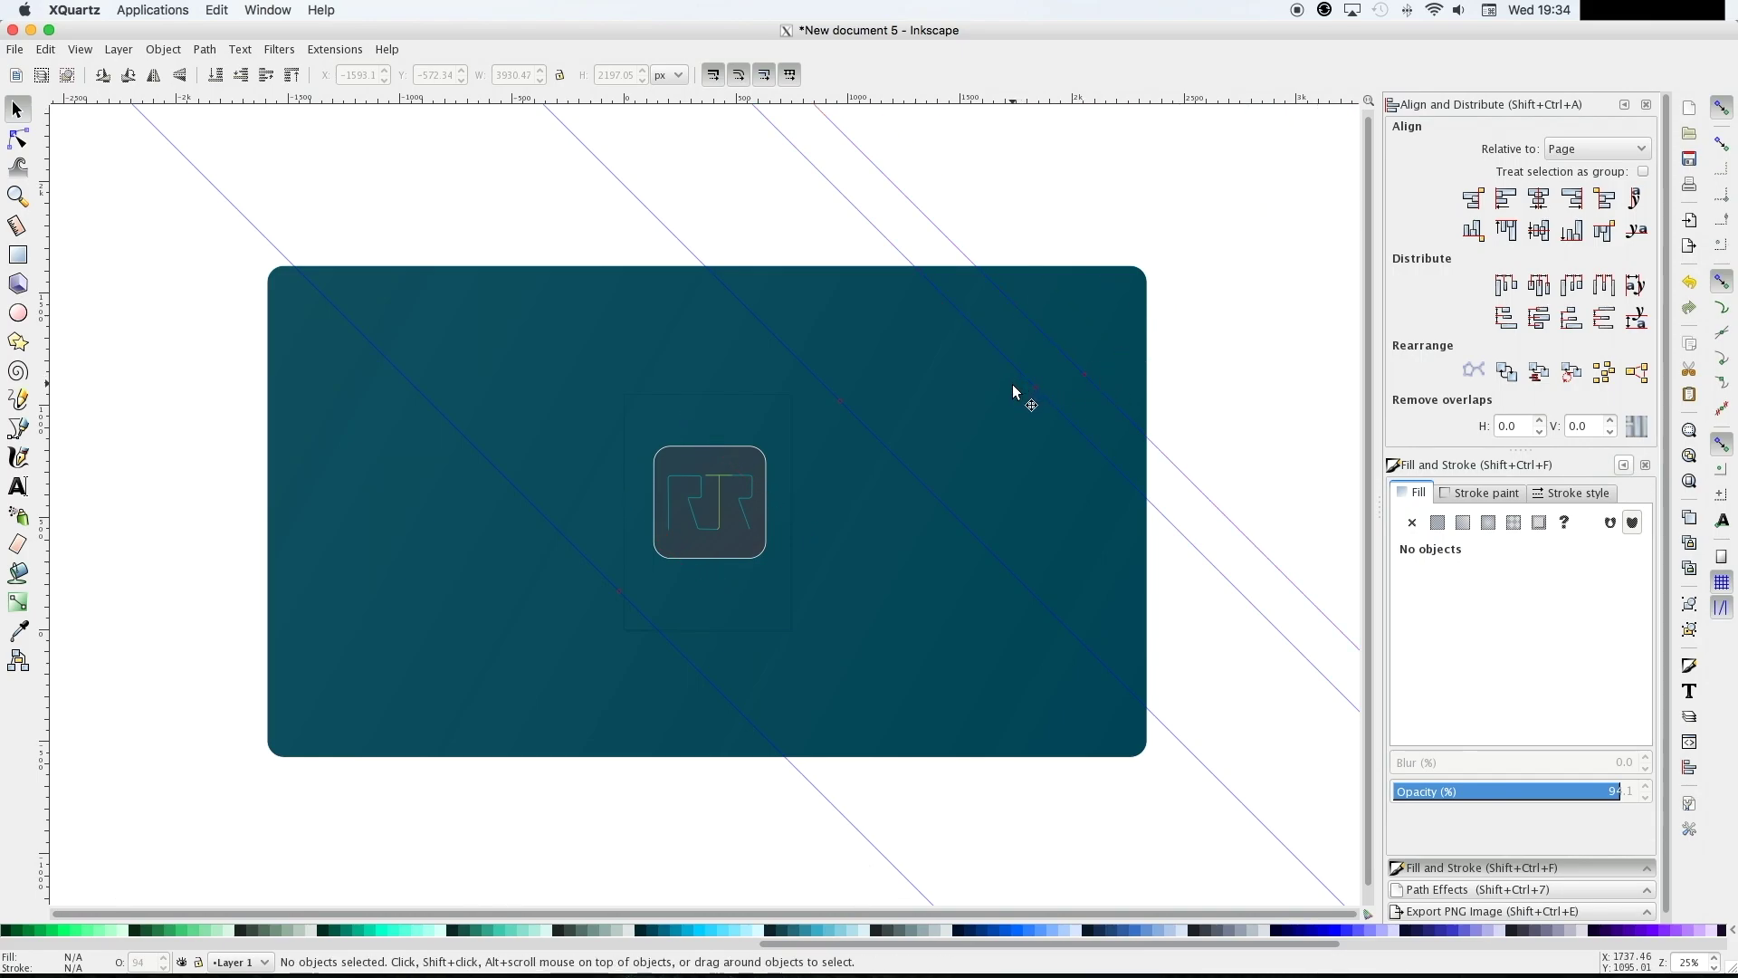
Start a straight-segment Bezier path at the lower-left end of the first R's stem and trace it around the letter's top and bowl
{"action": "key", "text": "5"}
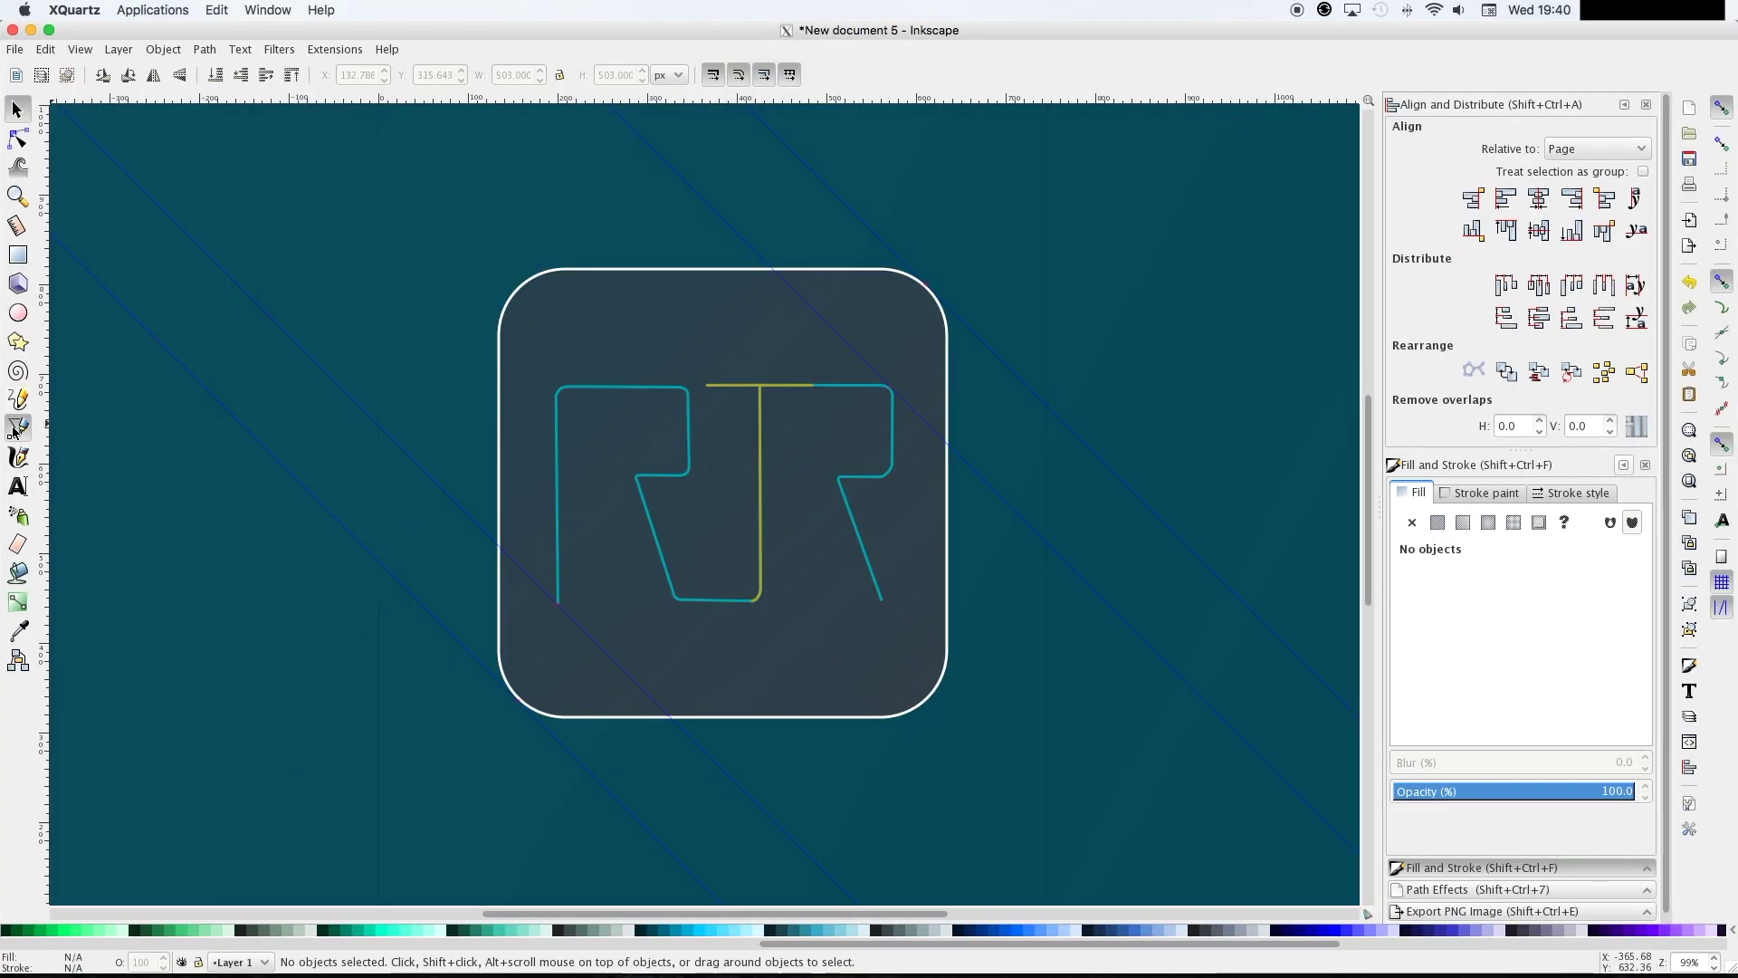
{"action": "left_click", "coordinate": [15, 432]}
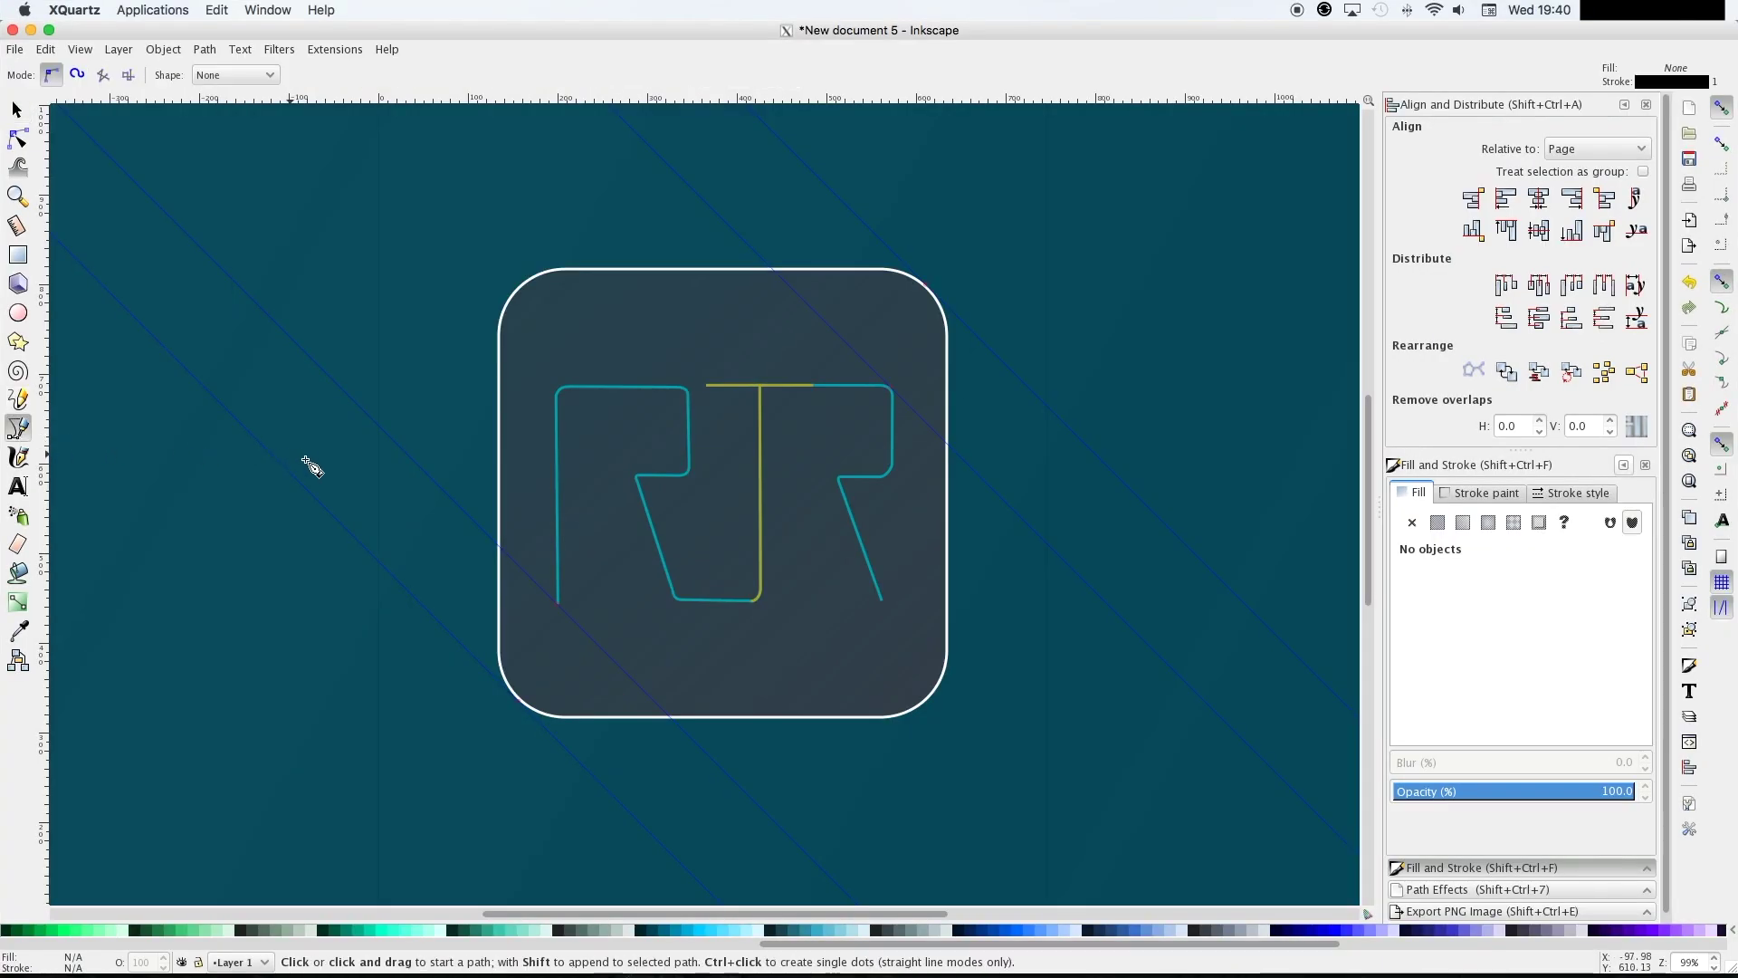
{"action": "key", "text": "plus"}
{"action": "key", "text": "plus"}
{"action": "key", "text": "plus"}
{"action": "key", "text": "plus"}
{"action": "key", "text": "plus"}
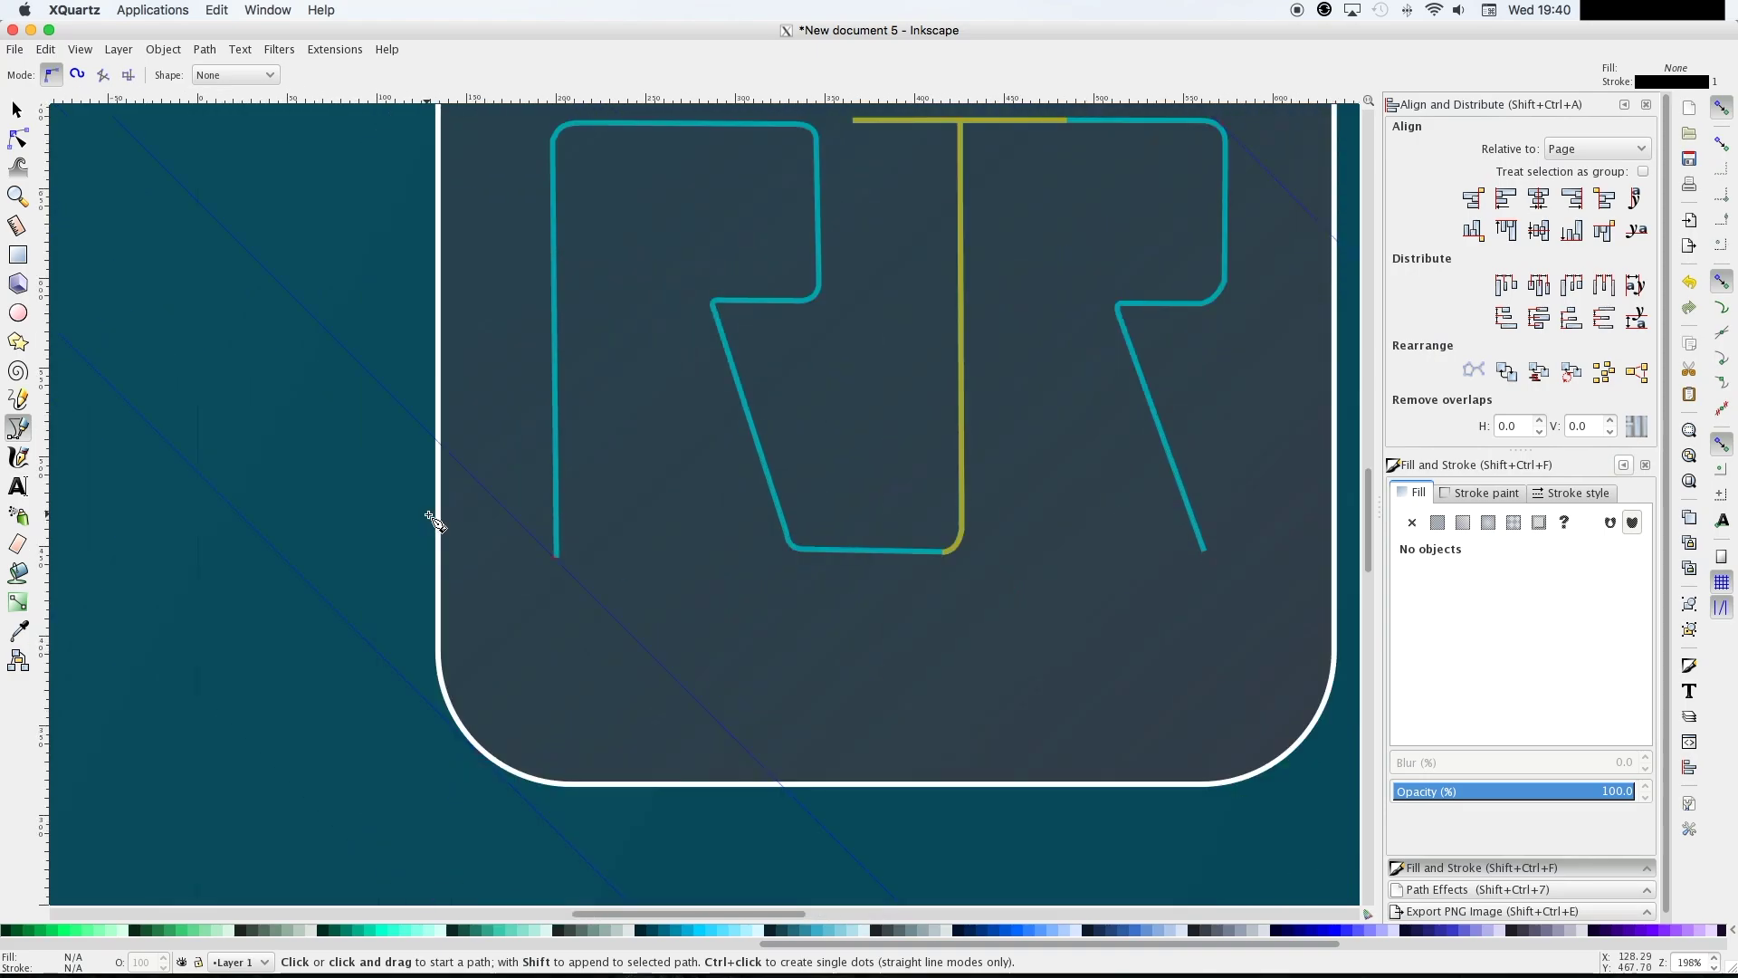
{"action": "key", "text": "plus"}
{"action": "key", "text": "plus"}
{"action": "key", "text": "plus"}
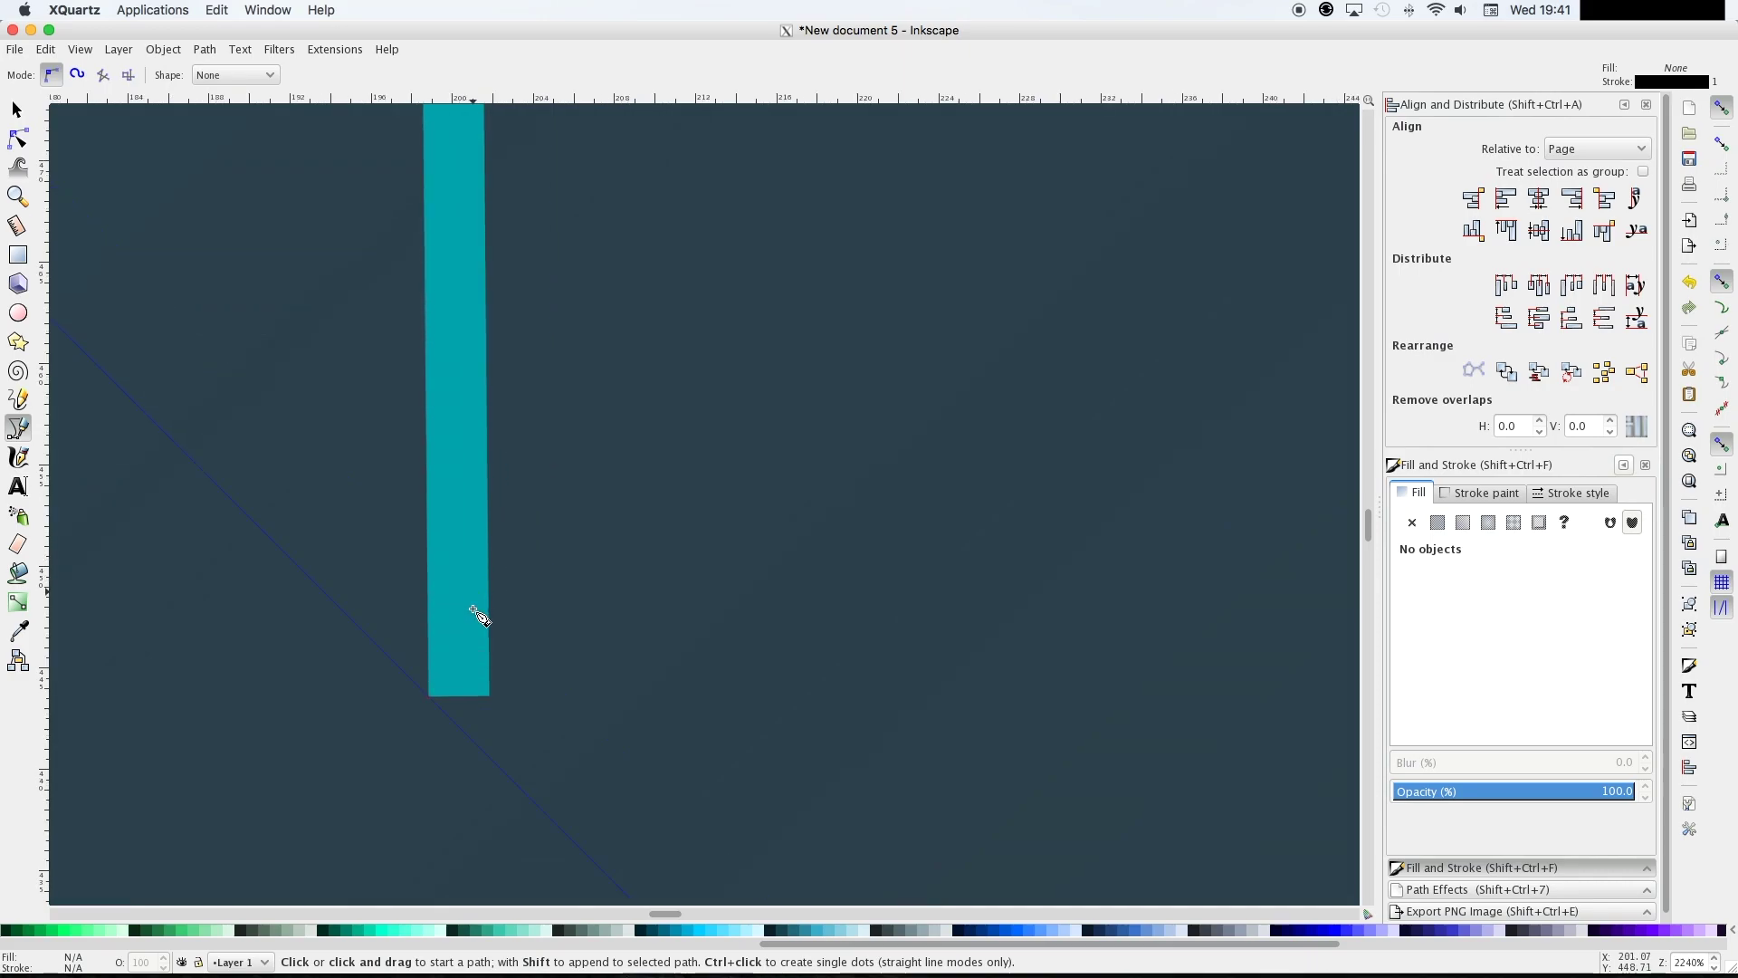
{"action": "left_click", "coordinate": [430, 702]}
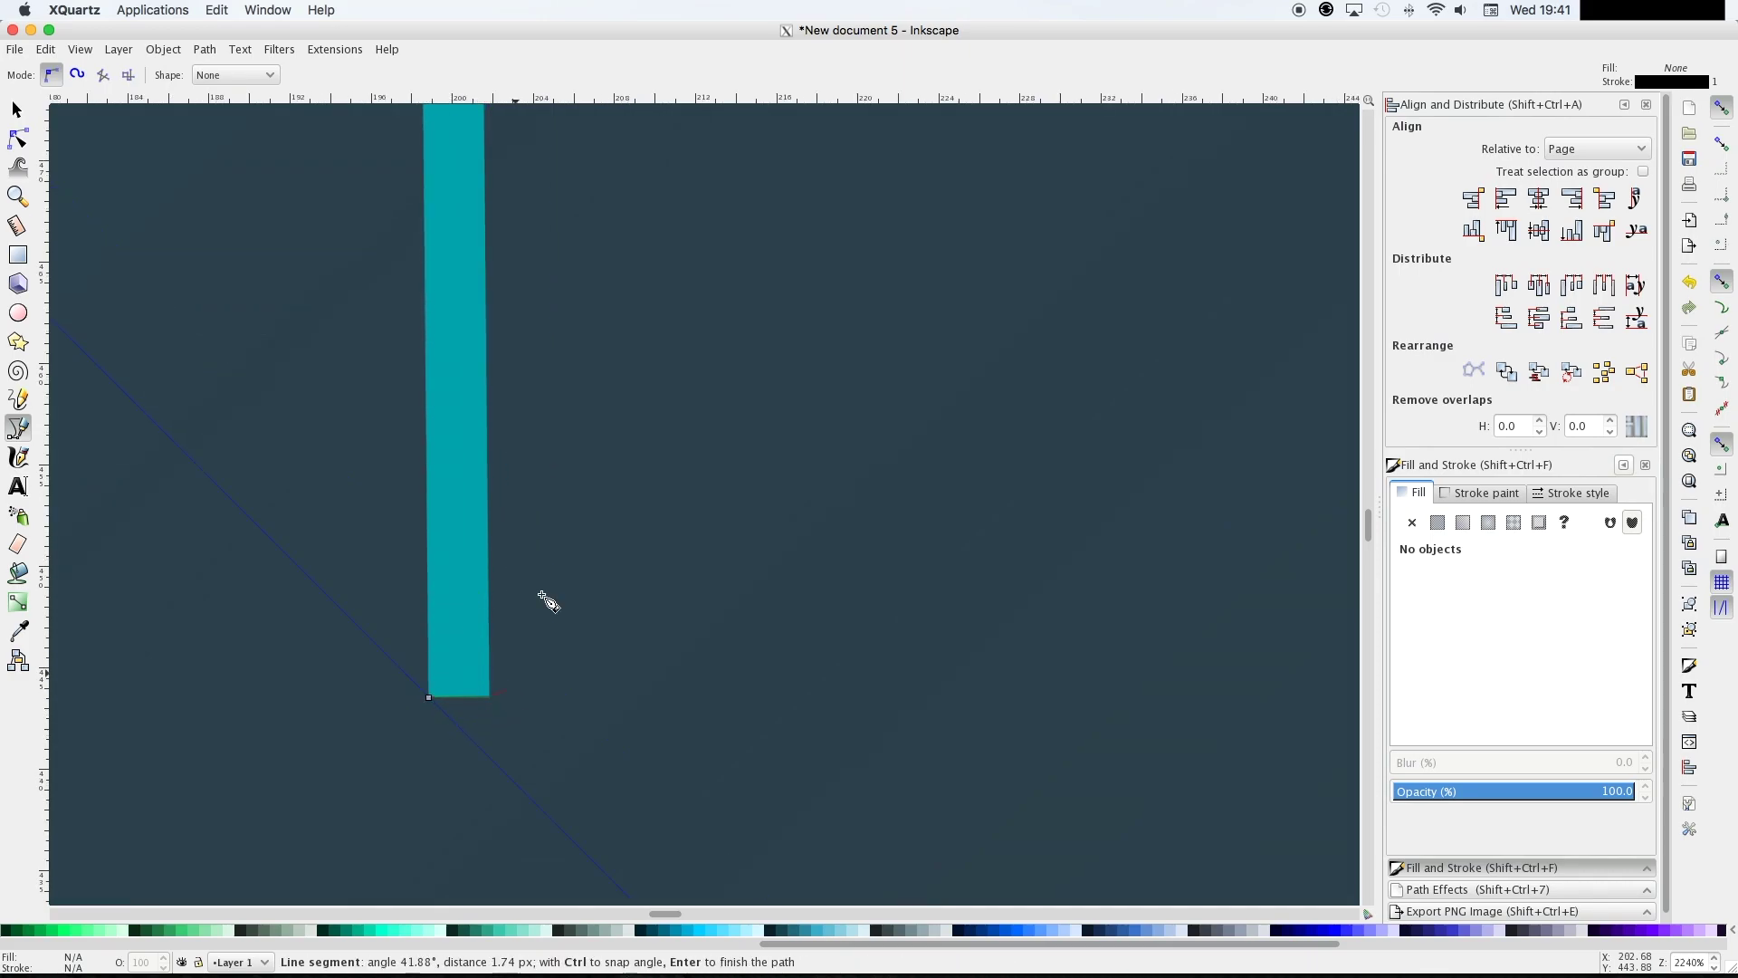
{"action": "scroll", "coordinate": [514, 697], "scroll_direction": "right", "scroll_amount": 20}
{"action": "left_click", "coordinate": [1023, 460]}
{"action": "left_click", "coordinate": [1237, 600]}
{"action": "scroll", "coordinate": [1234, 628], "scroll_direction": "down", "scroll_amount": 10}
{"action": "left_click", "coordinate": [1263, 594]}
{"action": "left_click", "coordinate": [1091, 766]}
Continue the path along the underside of the first R's bowl, down its leg and around the bottom corner
{"action": "scroll", "coordinate": [524, 715], "scroll_direction": "left", "scroll_amount": 5}
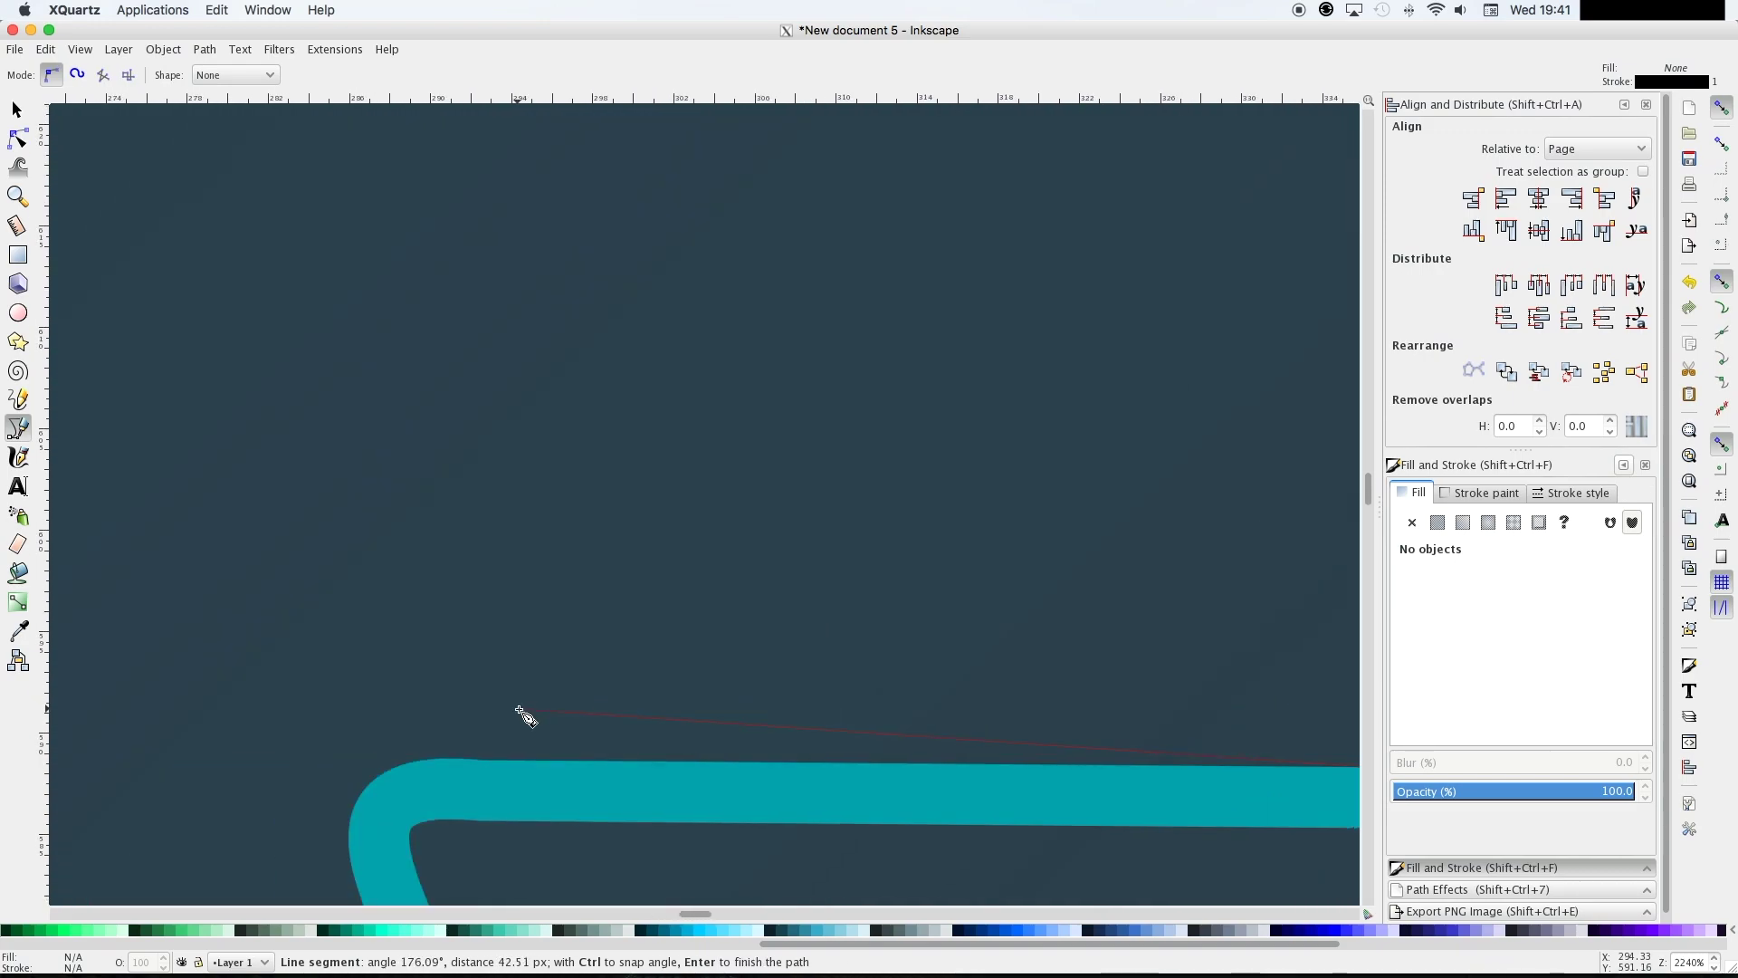
{"action": "scroll", "coordinate": [524, 715], "scroll_direction": "down", "scroll_amount": 5}
{"action": "left_click", "coordinate": [356, 668]}
{"action": "scroll", "coordinate": [640, 698], "scroll_direction": "down", "scroll_amount": 15}
{"action": "left_click", "coordinate": [1068, 570]}
{"action": "scroll", "coordinate": [1067, 571], "scroll_direction": "right", "scroll_amount": 20}
{"action": "left_click", "coordinate": [371, 668]}
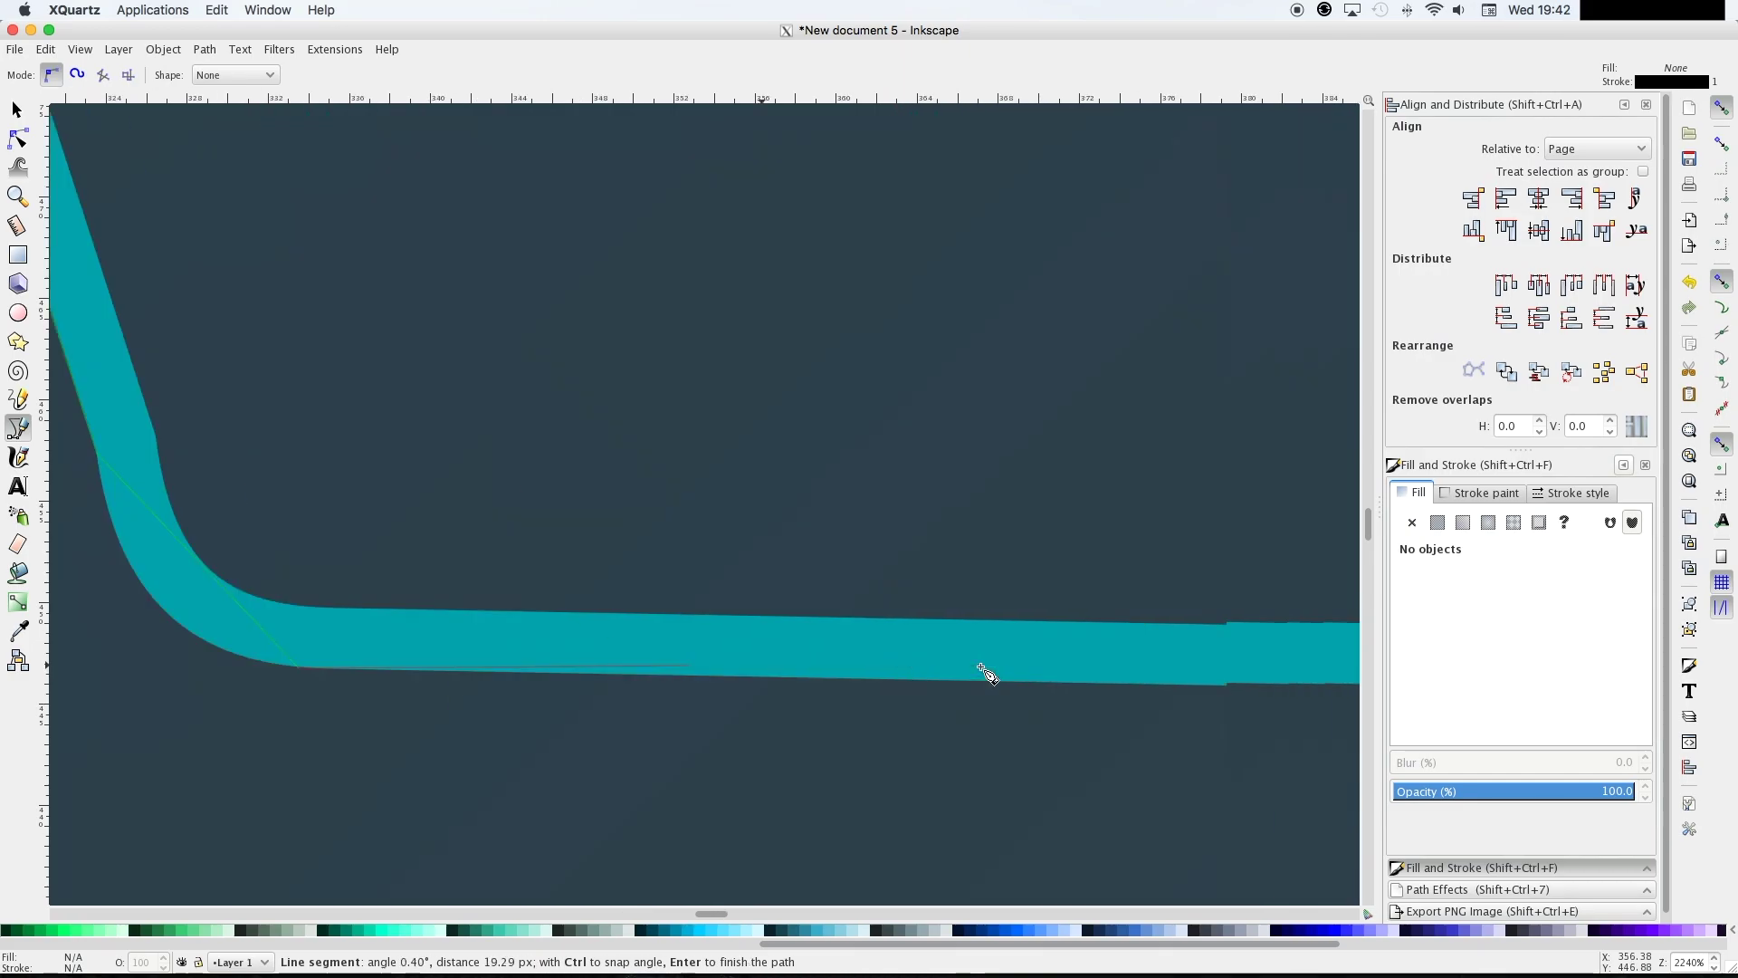
Continue the path around the lower corner of the yellow stem and up its edge to the crossbar
{"action": "scroll", "coordinate": [973, 633], "scroll_direction": "right", "scroll_amount": 10}
{"action": "left_click", "coordinate": [990, 240]}
{"action": "scroll", "coordinate": [997, 257], "scroll_direction": "up", "scroll_amount": 20}
{"action": "scroll", "coordinate": [862, 423], "scroll_direction": "right", "scroll_amount": 3}
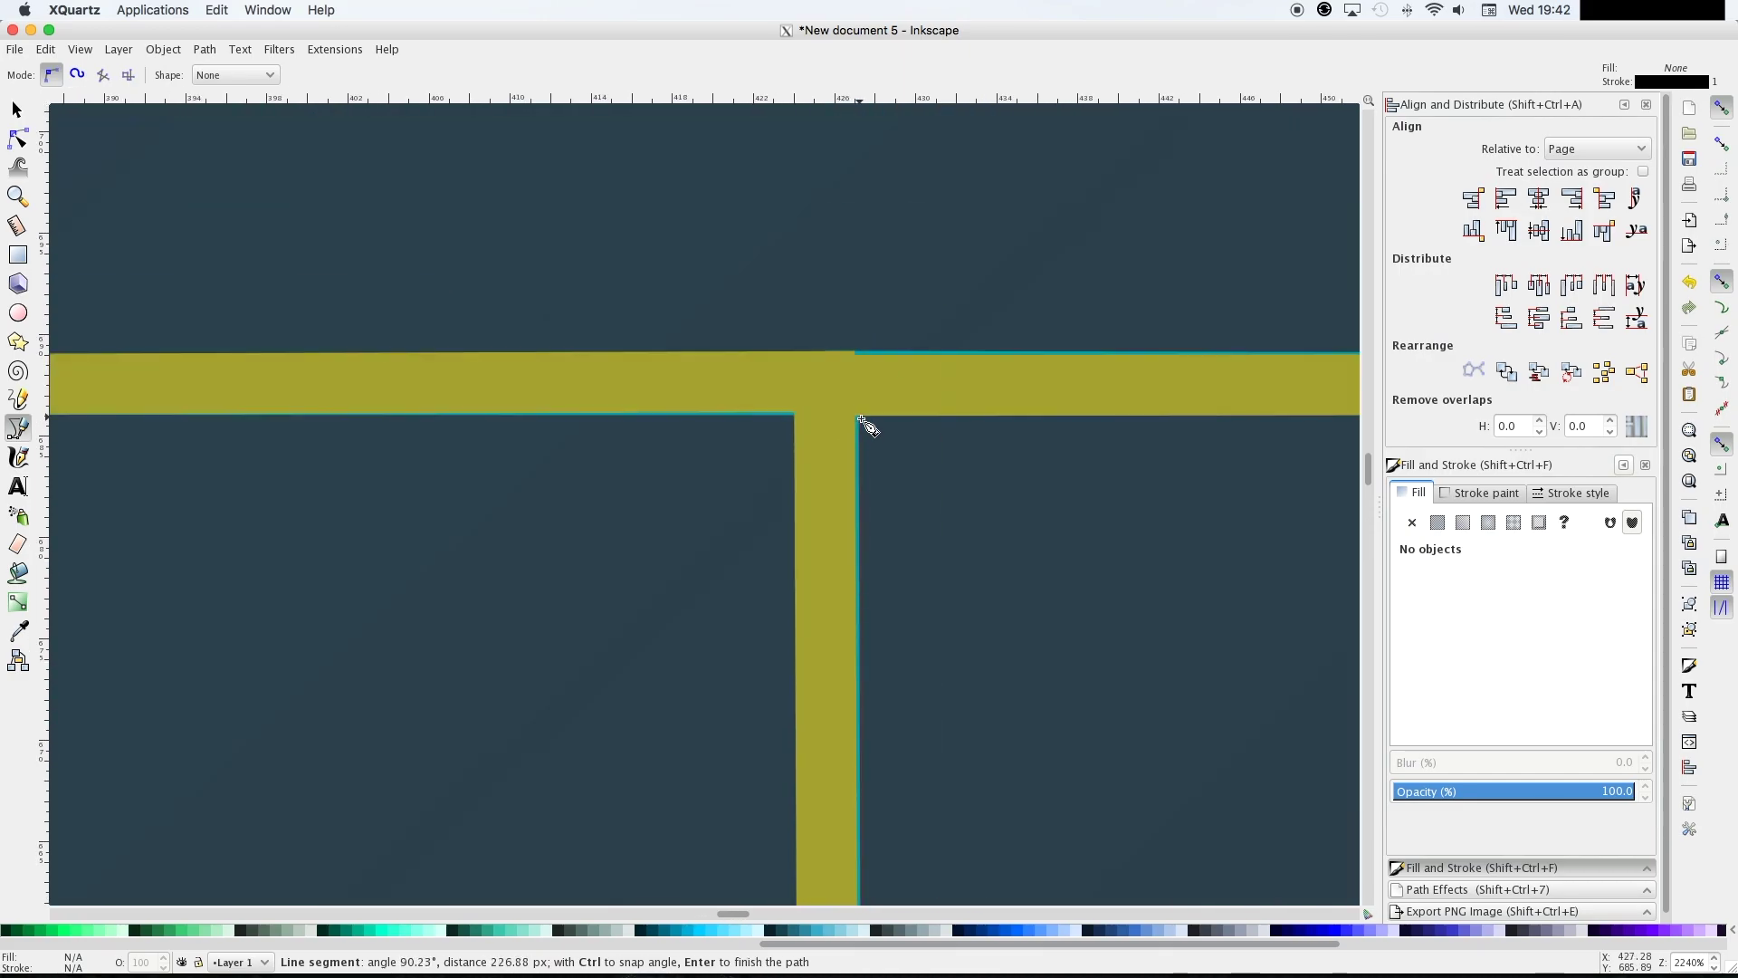
{"action": "left_click", "coordinate": [862, 423]}
Continue the path around the inside of the second R's bowl and down the inner edge of its leg
{"action": "scroll", "coordinate": [862, 423], "scroll_direction": "right", "scroll_amount": 20}
{"action": "left_click", "coordinate": [757, 655]}
{"action": "scroll", "coordinate": [757, 655], "scroll_direction": "down", "scroll_amount": 10}
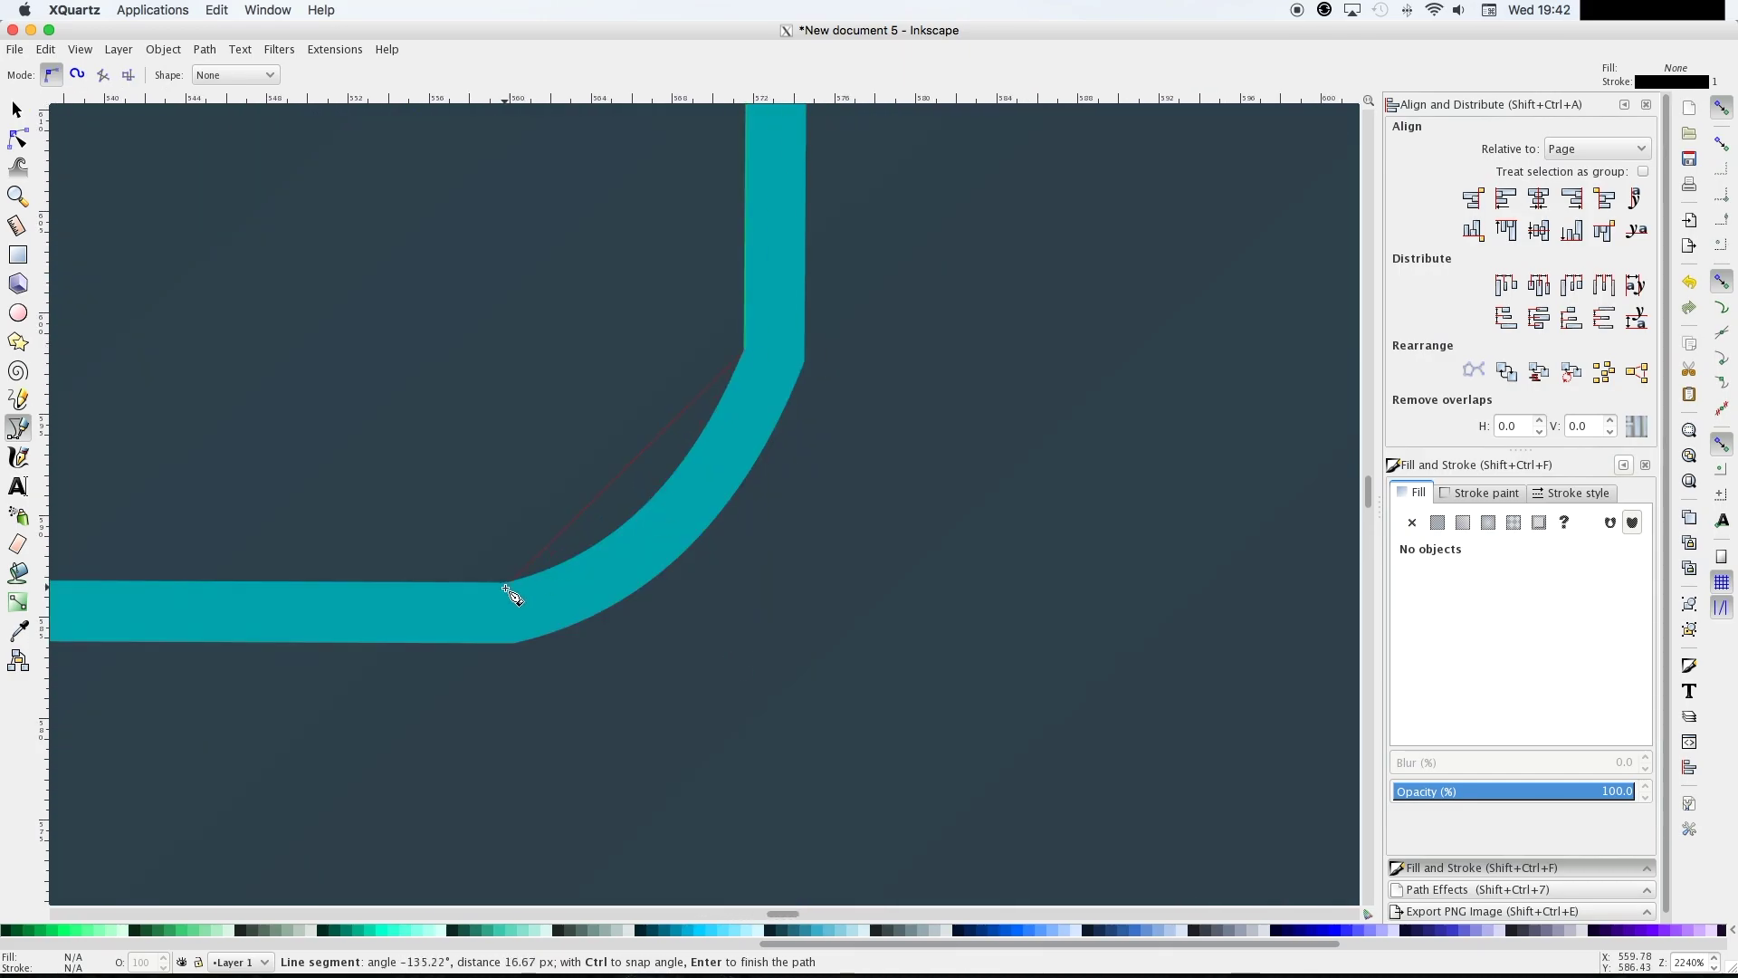
{"action": "left_click", "coordinate": [507, 590]}
{"action": "scroll", "coordinate": [507, 590], "scroll_direction": "left", "scroll_amount": 20}
{"action": "scroll", "coordinate": [760, 748], "scroll_direction": "down", "scroll_amount": 20}
{"action": "left_click", "coordinate": [737, 458]}
{"action": "scroll", "coordinate": [891, 457], "scroll_direction": "down", "scroll_amount": 8}
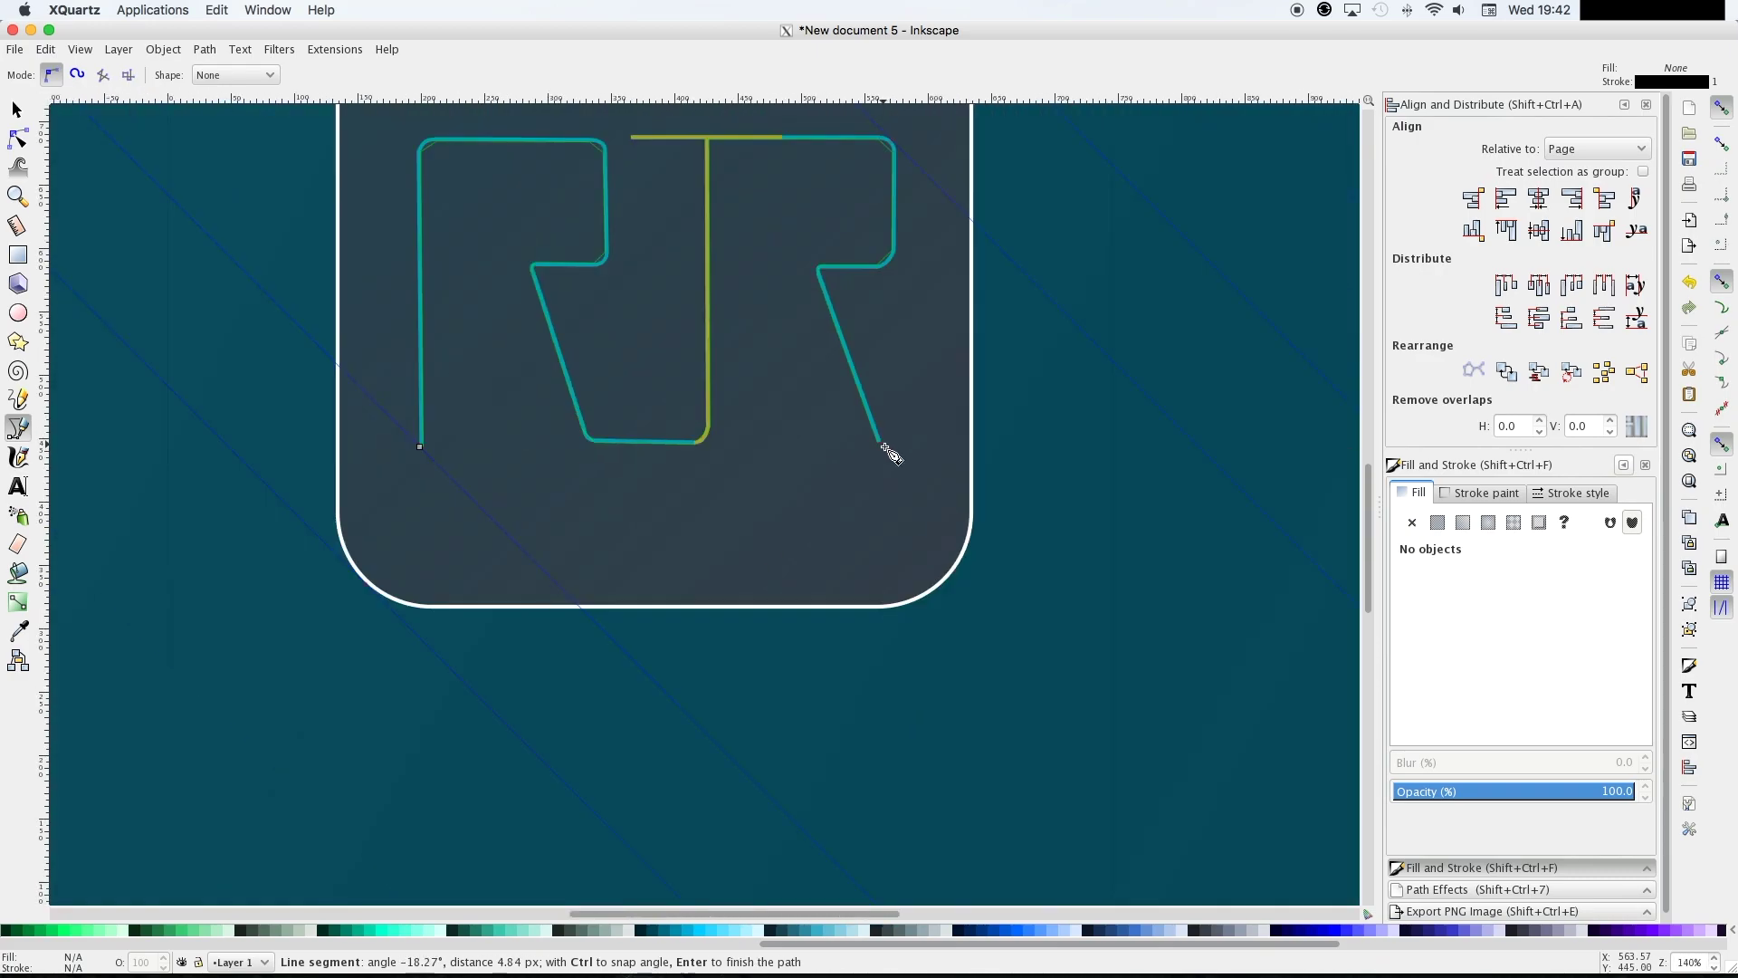
{"action": "scroll", "coordinate": [891, 457], "scroll_direction": "up", "scroll_amount": 8}
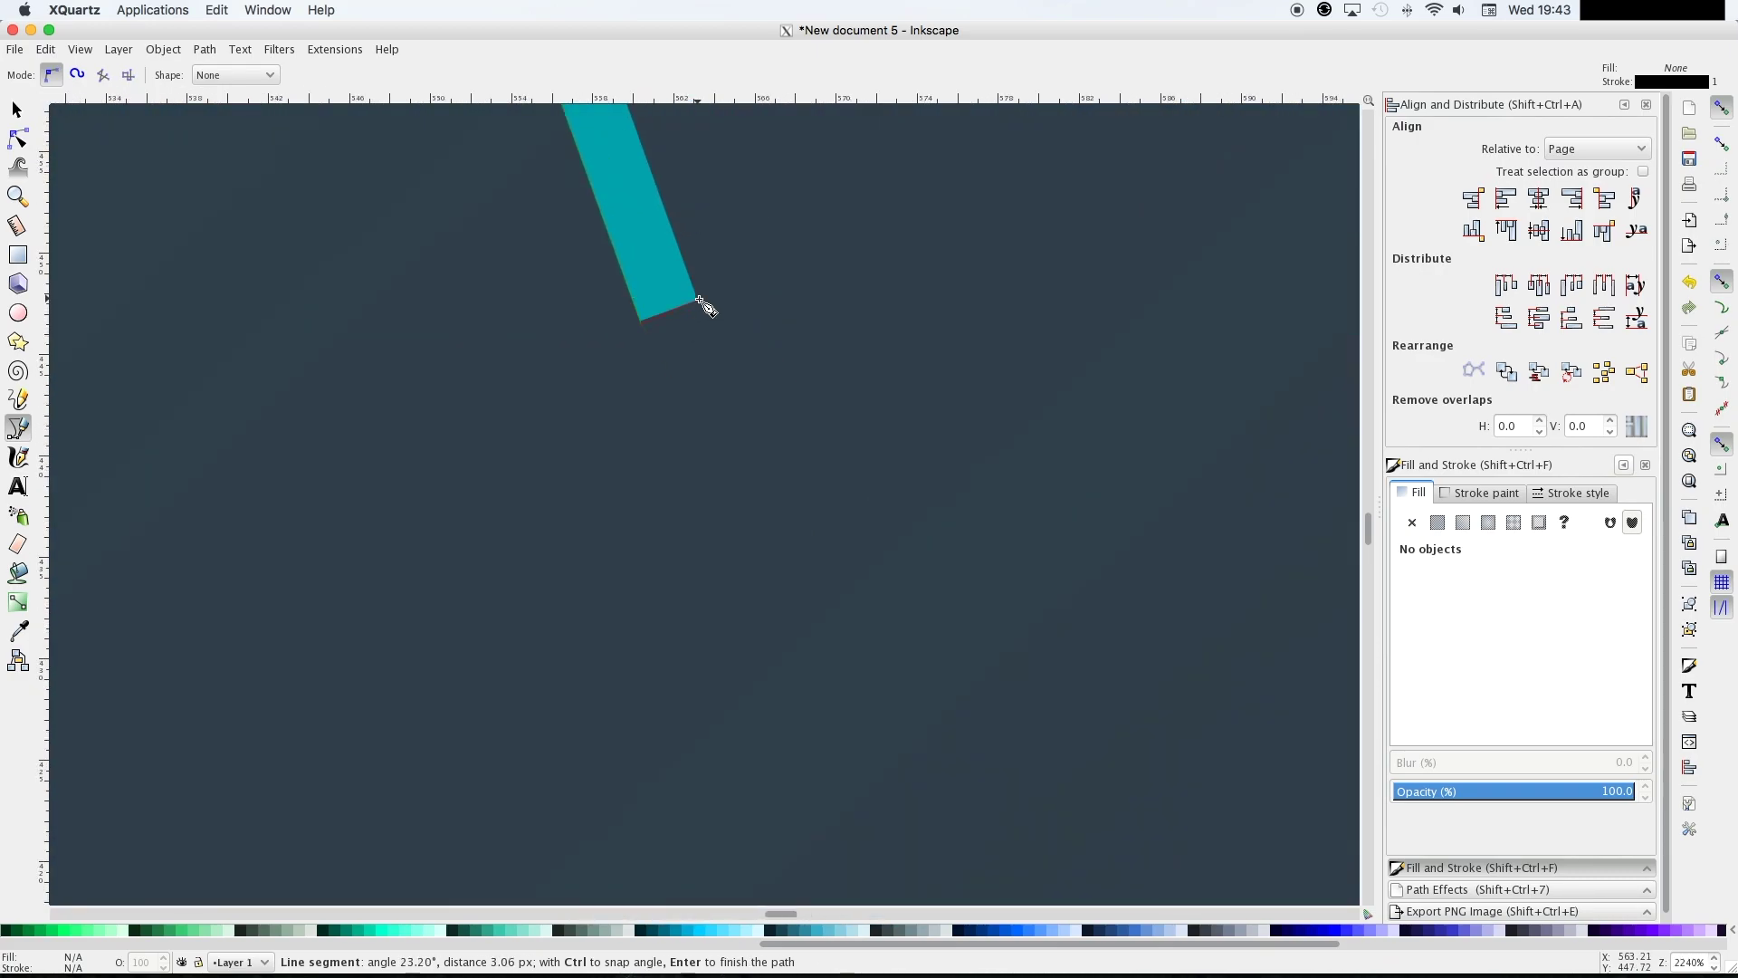
Take the path around the second R's leg end, back up the leg, and along the bowl's underside past its lower corner
{"action": "left_click", "coordinate": [699, 299]}
{"action": "scroll", "coordinate": [466, 377], "scroll_direction": "up", "scroll_amount": 15}
{"action": "scroll", "coordinate": [194, 601], "scroll_direction": "up", "scroll_amount": 10}
{"action": "left_click", "coordinate": [194, 601]}
{"action": "left_click", "coordinate": [1113, 555]}
{"action": "scroll", "coordinate": [1140, 407], "scroll_direction": "right", "scroll_amount": 5}
{"action": "left_click", "coordinate": [1181, 267]}
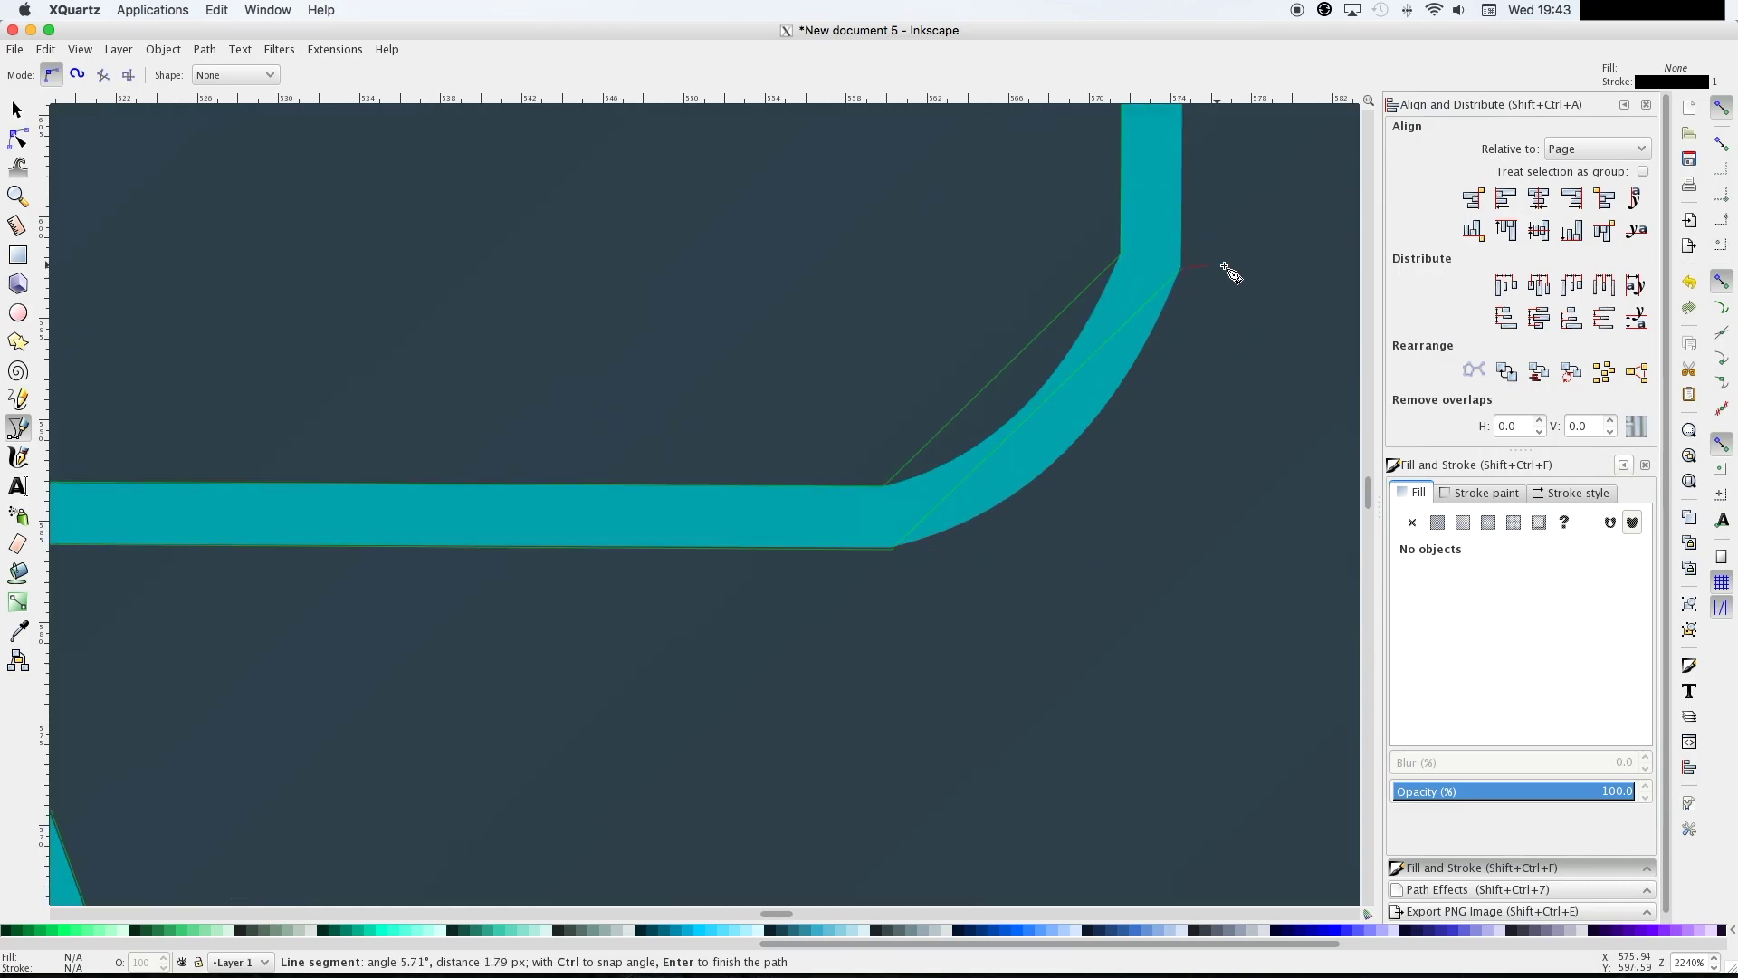
Continue the path up the second R's bowl and along the diagonal guide to the inner edge of the rounded square
{"action": "scroll", "coordinate": [970, 477], "scroll_direction": "up", "scroll_amount": 15}
{"action": "scroll", "coordinate": [730, 245], "scroll_direction": "right", "scroll_amount": 3}
{"action": "left_click", "coordinate": [730, 245]}
{"action": "scroll", "coordinate": [729, 244], "scroll_direction": "up", "scroll_amount": 2}
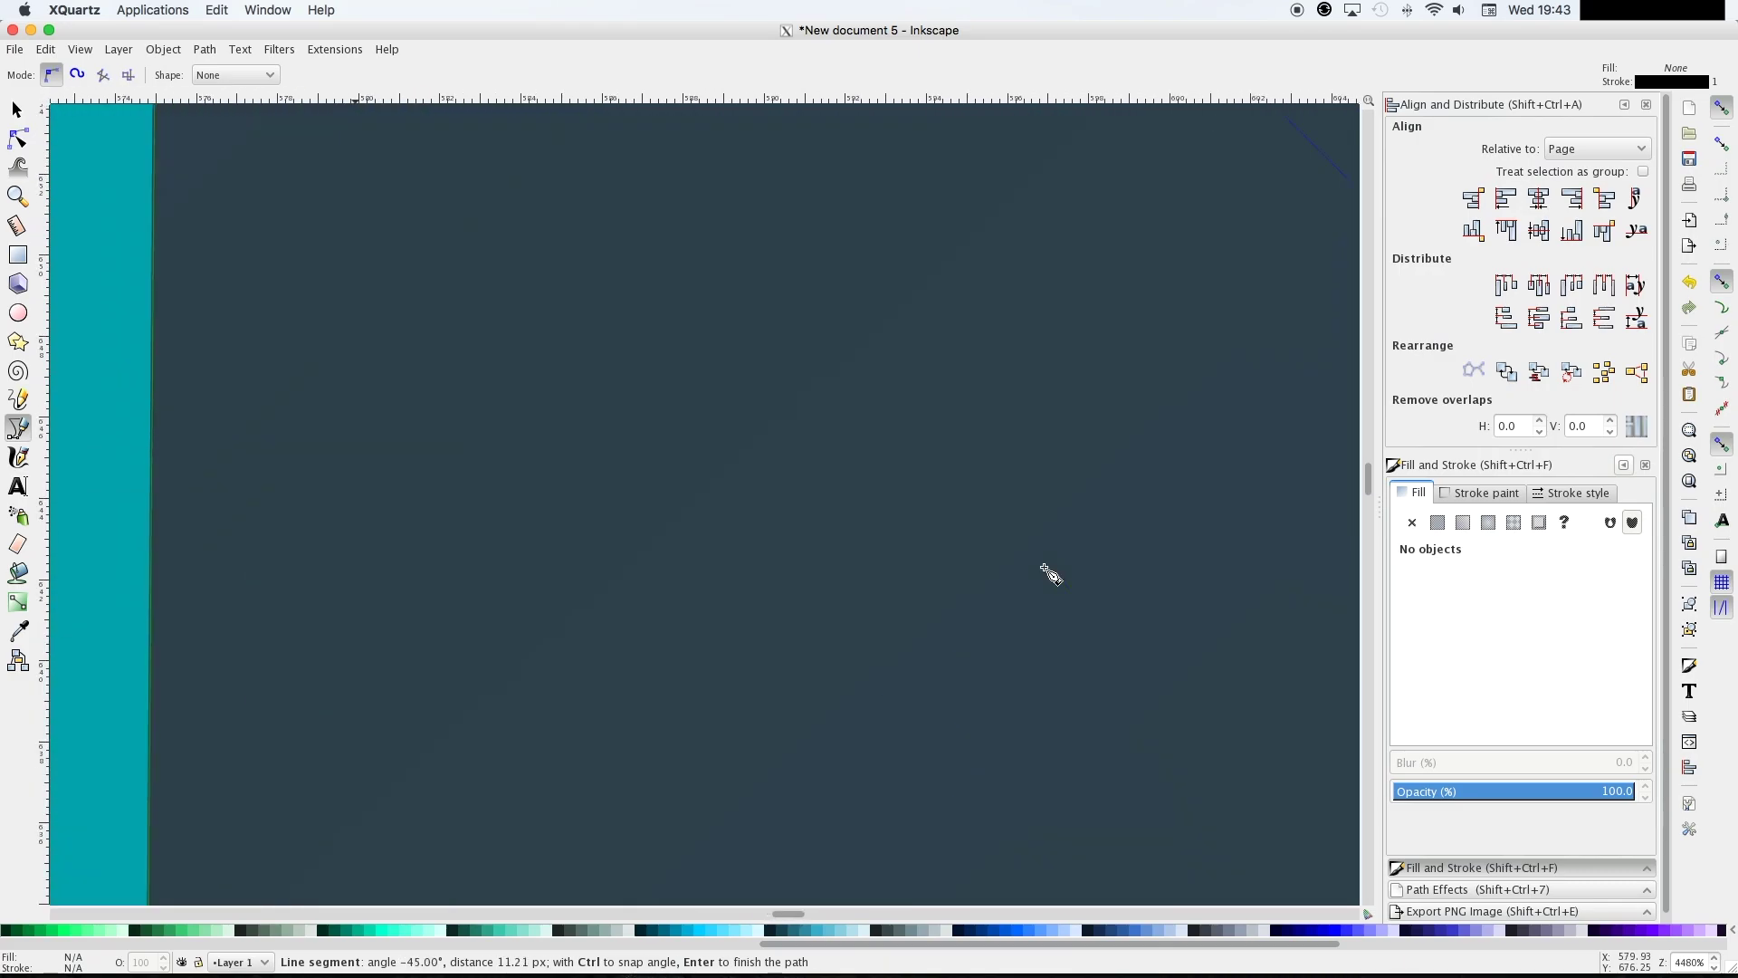
{"action": "scroll", "coordinate": [1050, 574], "scroll_direction": "down", "scroll_amount": 15}
{"action": "scroll", "coordinate": [427, 582], "scroll_direction": "right", "scroll_amount": 15}
{"action": "left_click", "coordinate": [615, 371]}
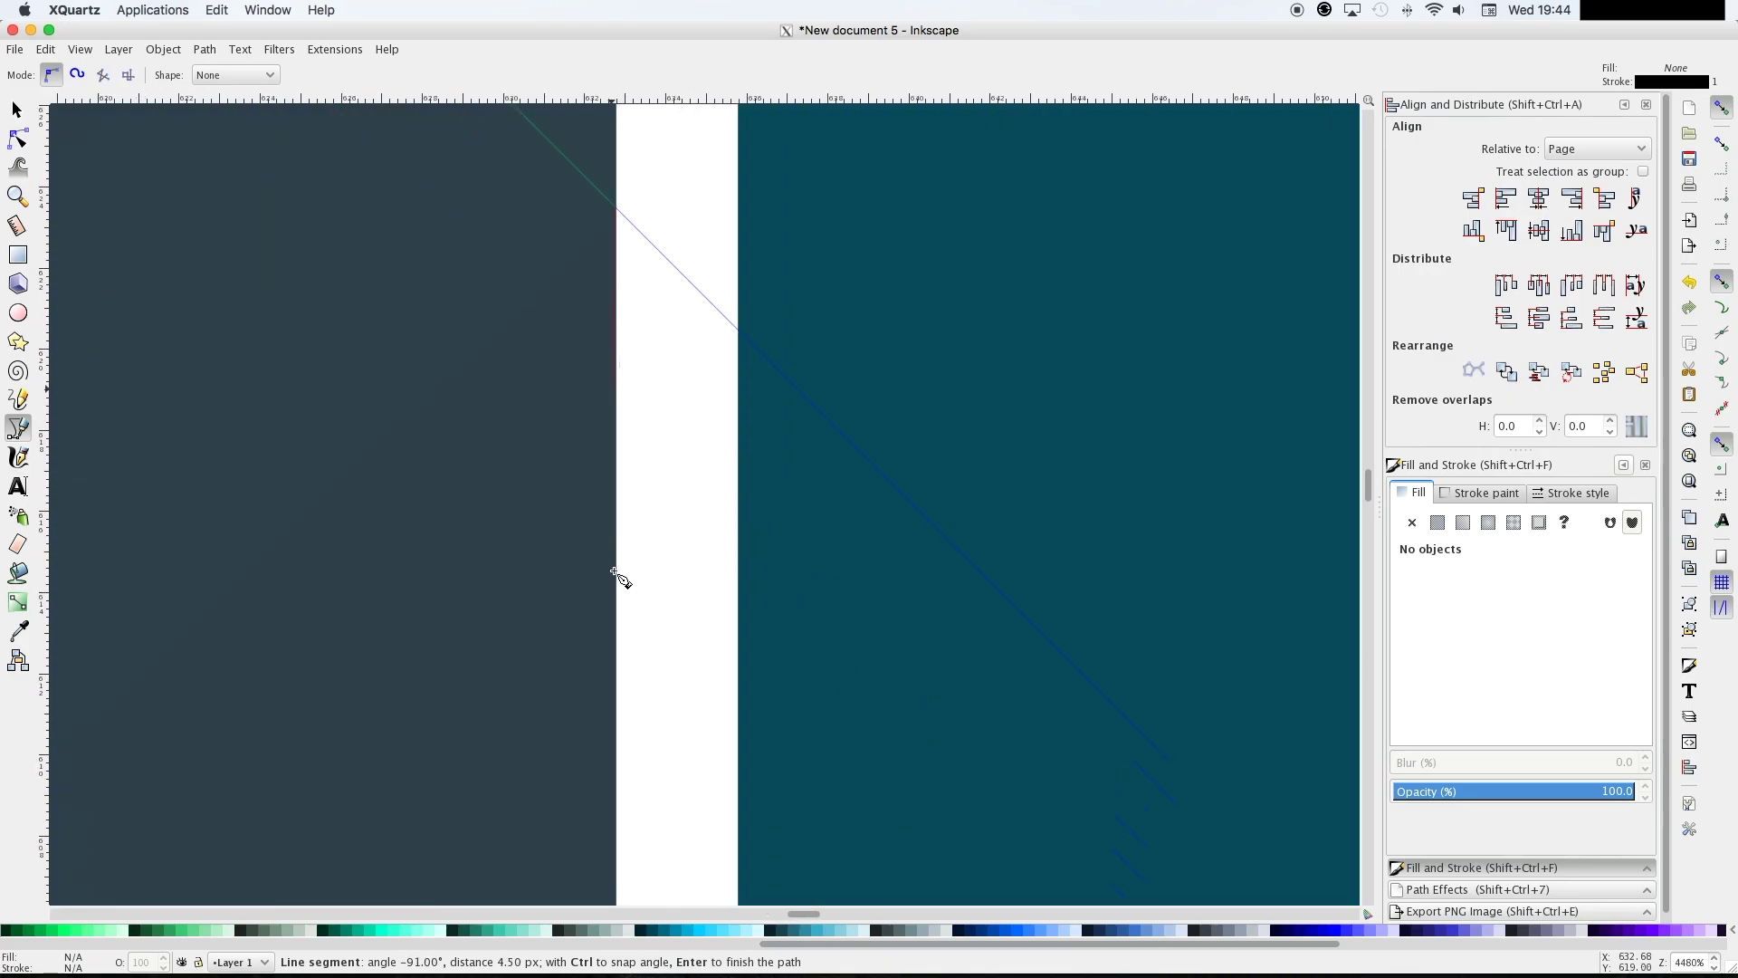
Run the path around the square's lower edge and close it along the diagonal guide at the first R's stem
{"action": "scroll", "coordinate": [589, 629], "scroll_direction": "down", "scroll_amount": 6}
{"action": "scroll", "coordinate": [397, 700], "scroll_direction": "left", "scroll_amount": 15}
{"action": "scroll", "coordinate": [401, 629], "scroll_direction": "down", "scroll_amount": 2}
{"action": "scroll", "coordinate": [613, 625], "scroll_direction": "up", "scroll_amount": 6}
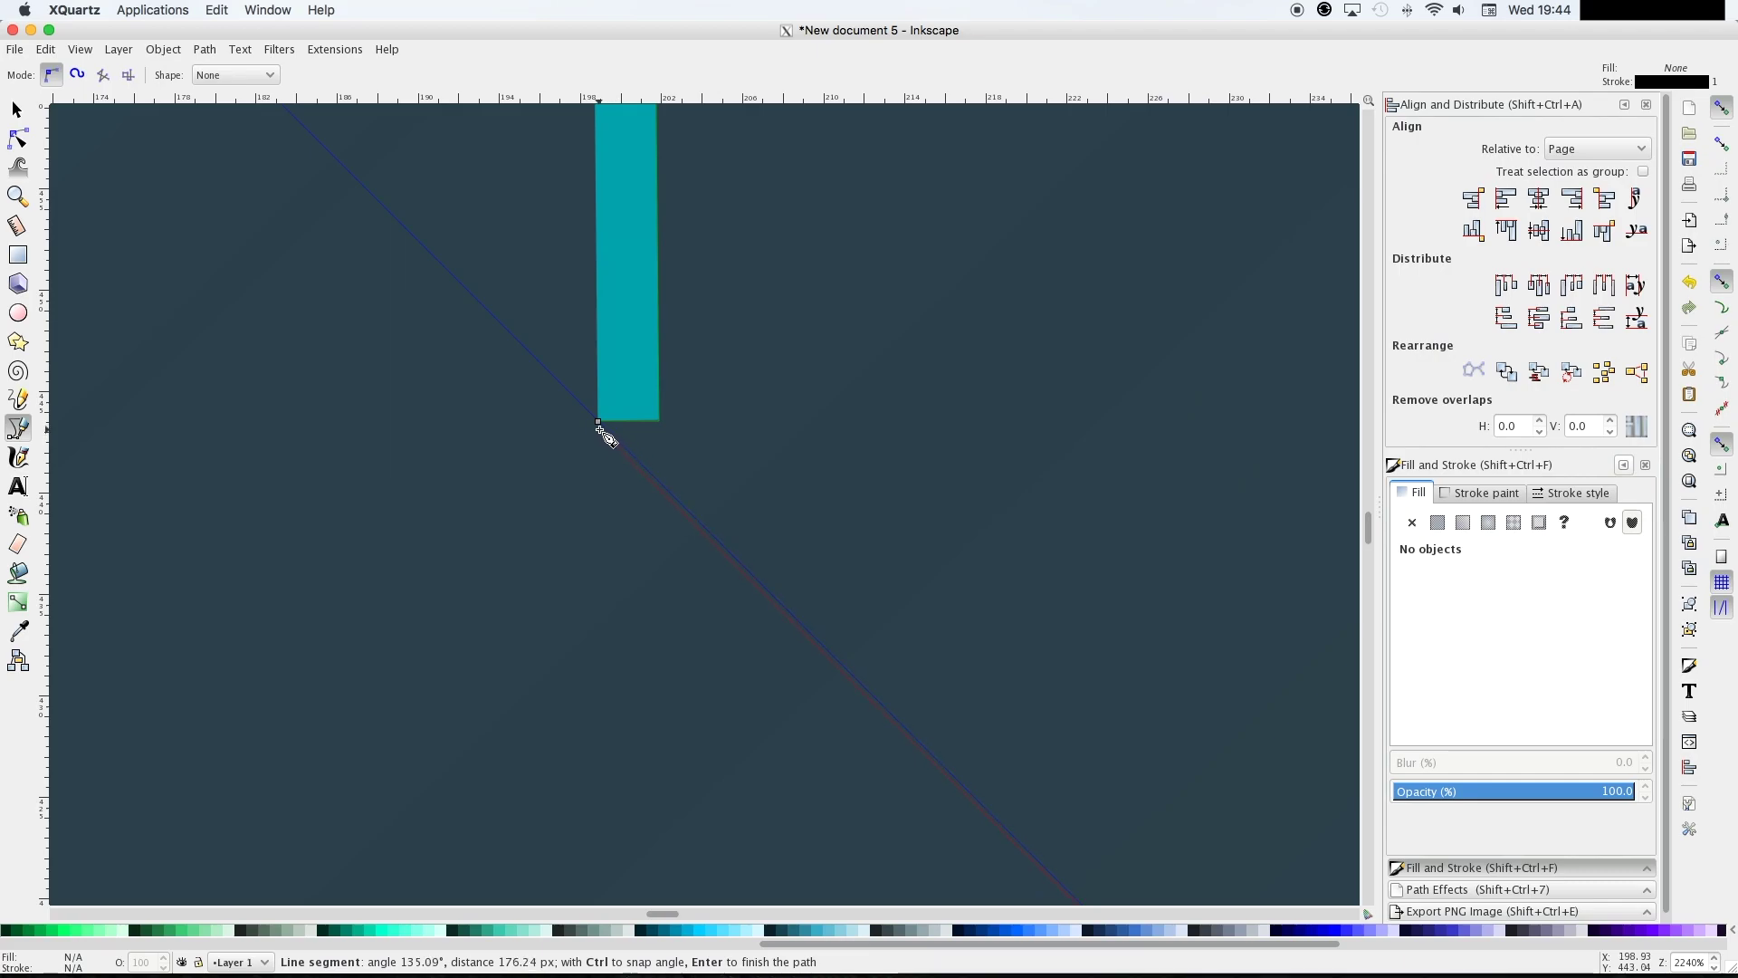
{"action": "left_click", "coordinate": [598, 422]}
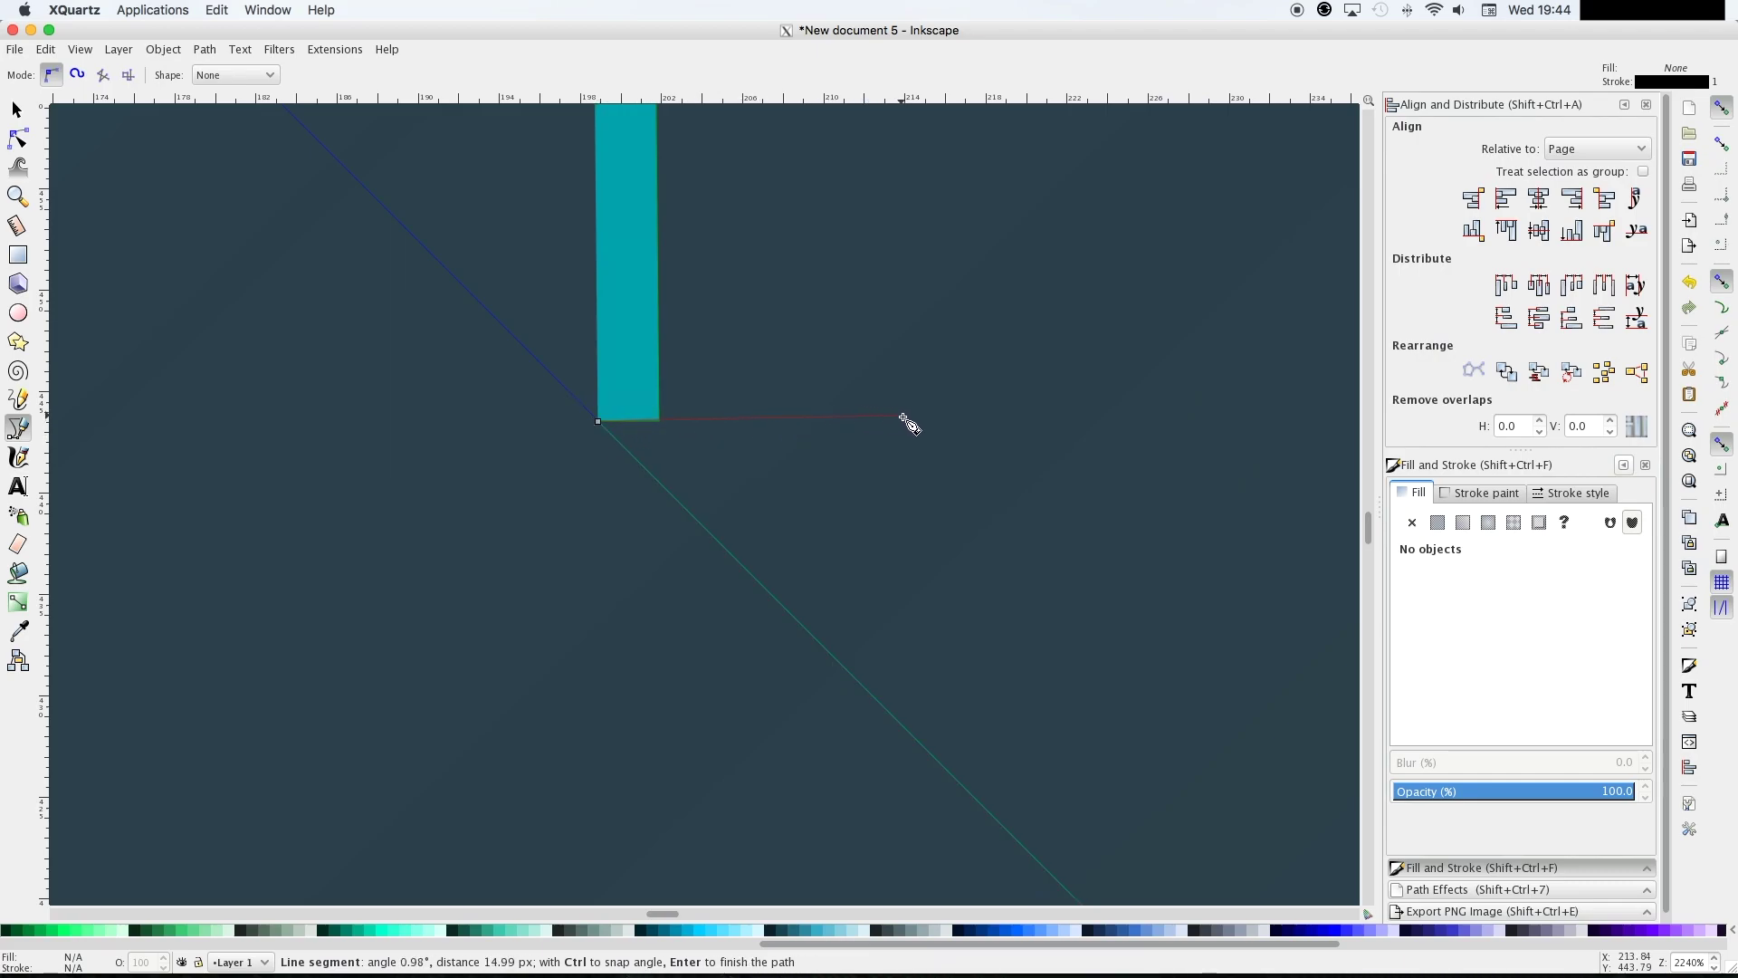
{"action": "key", "text": "Return"}
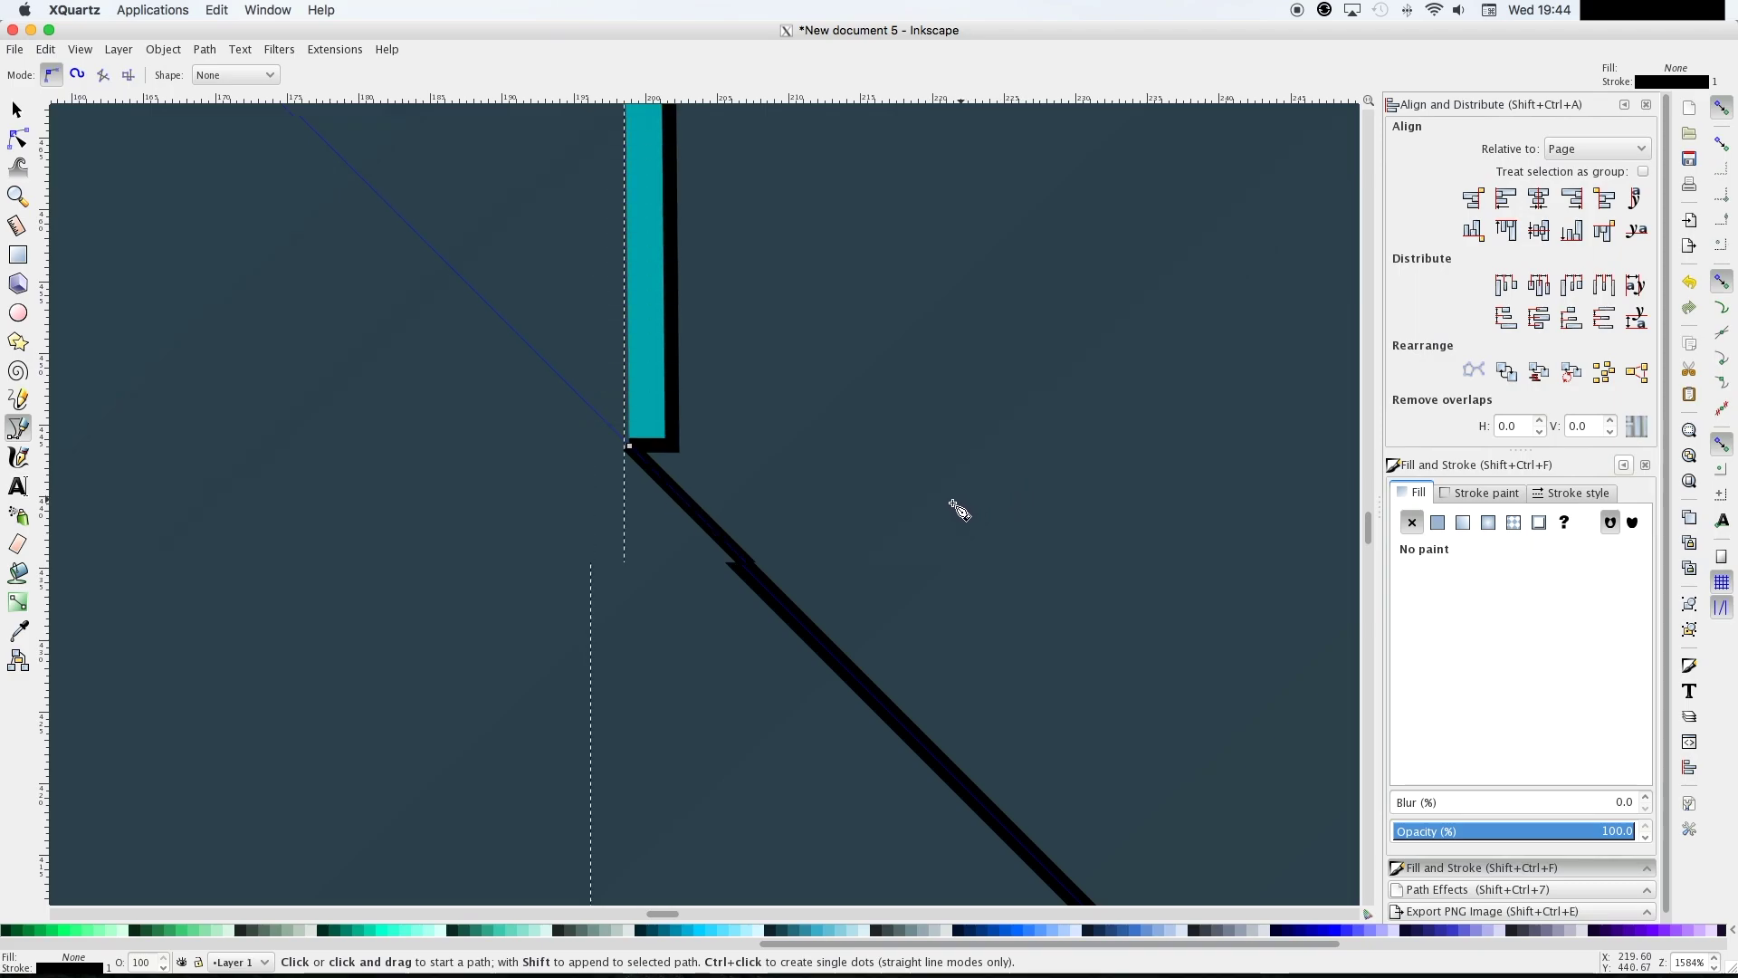
Examine the closed outline against the lettering, the rounded square and the diagonal guides
{"action": "key", "text": "minus"}
{"action": "key", "text": "minus"}
{"action": "key", "text": "minus"}
{"action": "key", "text": "minus"}
{"action": "key", "text": "minus"}
{"action": "key", "text": "minus"}
{"action": "key", "text": "minus"}
{"action": "key", "text": "minus"}
{"action": "key", "text": "minus"}
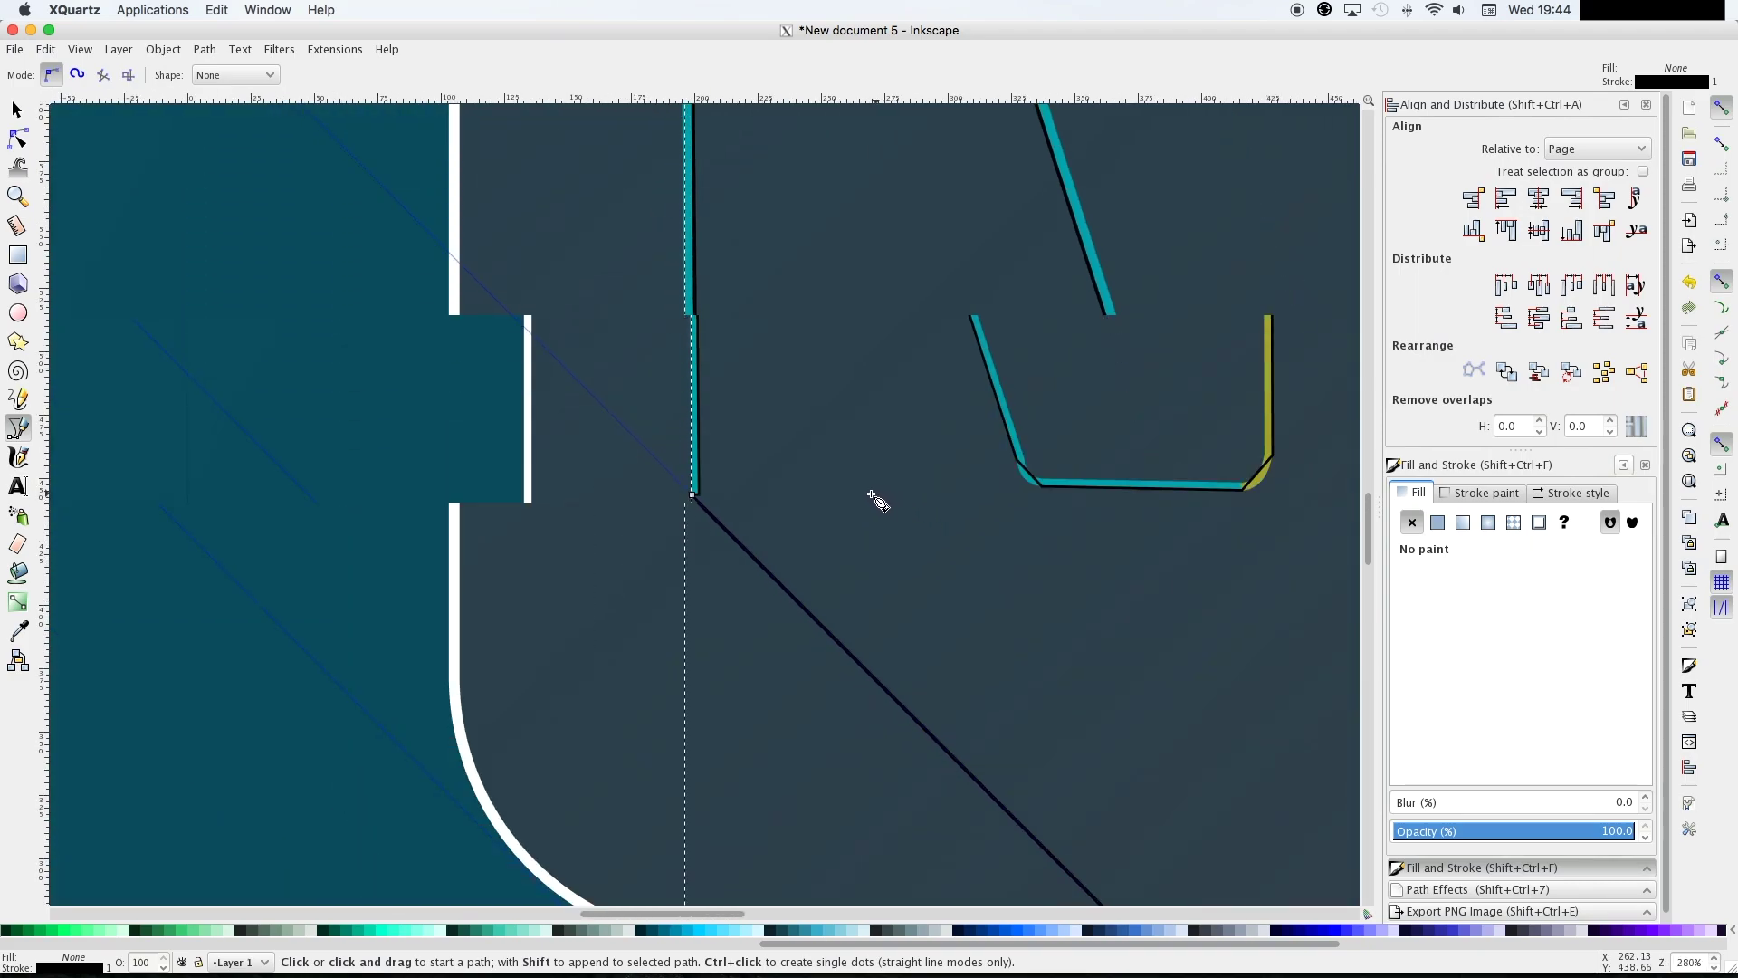
{"action": "scroll", "coordinate": [938, 513], "scroll_direction": "right", "scroll_amount": 8}
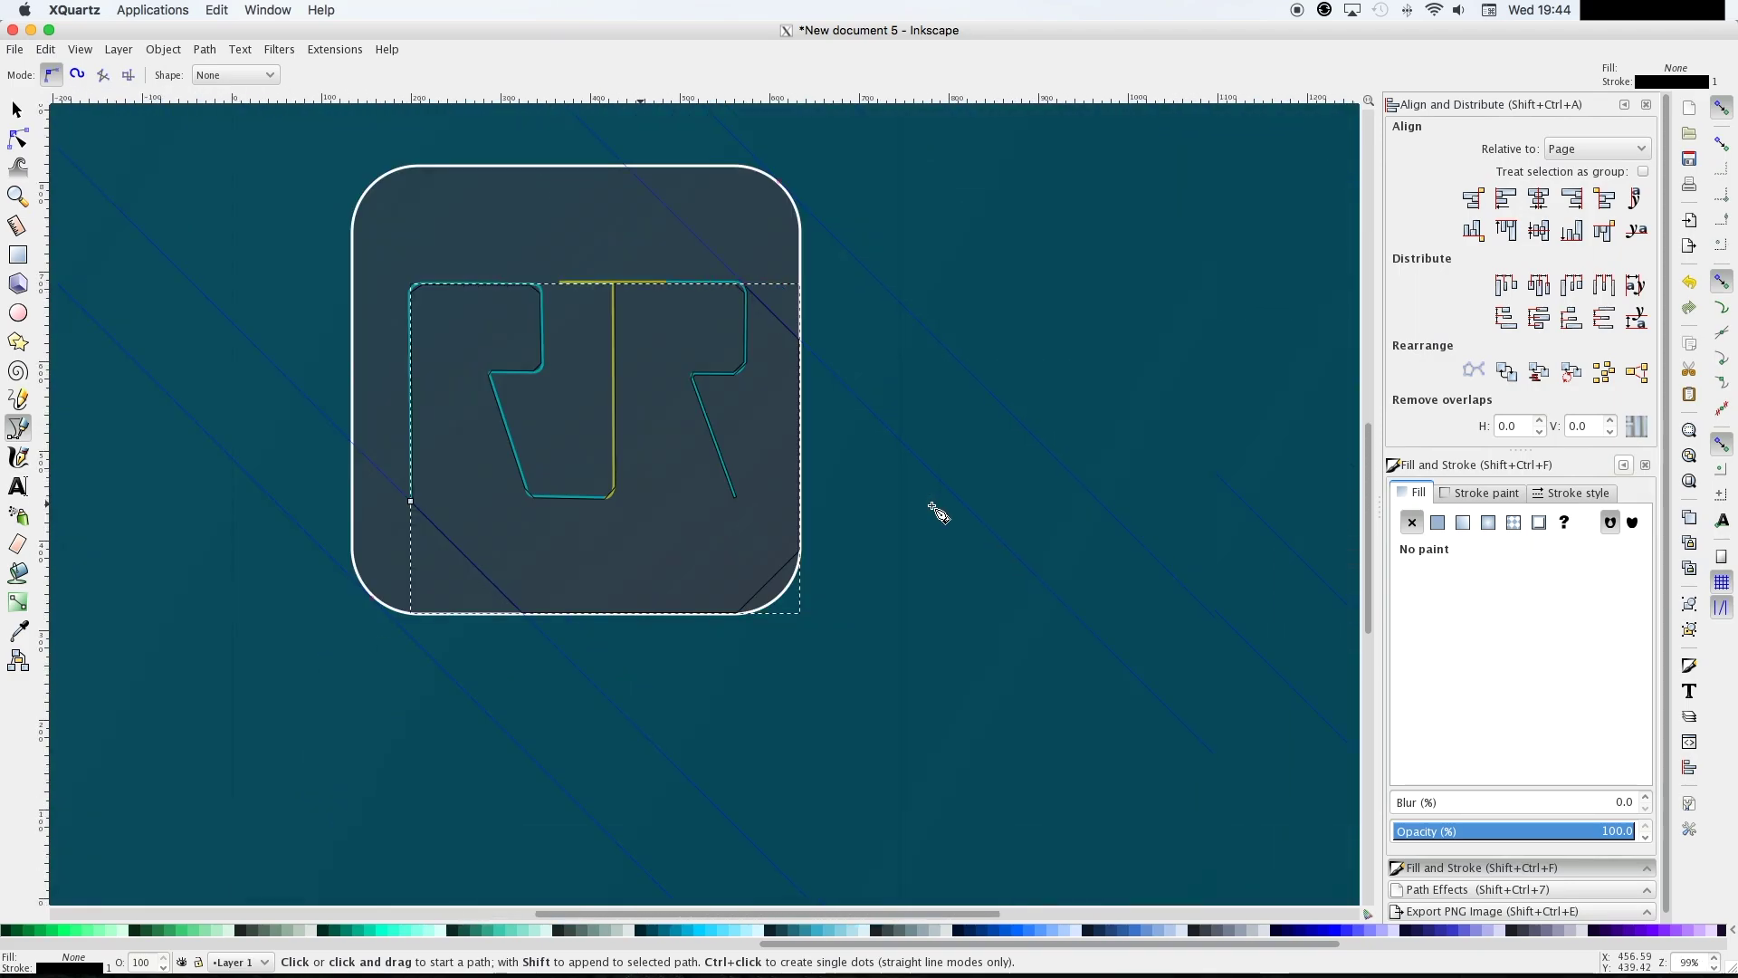
{"action": "scroll", "coordinate": [940, 517], "scroll_direction": "up", "scroll_amount": 4}
{"action": "scroll", "coordinate": [939, 517], "scroll_direction": "left", "scroll_amount": 2}
{"action": "key", "text": "minus"}
{"action": "key", "text": "minus"}
{"action": "scroll", "coordinate": [937, 513], "scroll_direction": "down", "scroll_amount": 2}
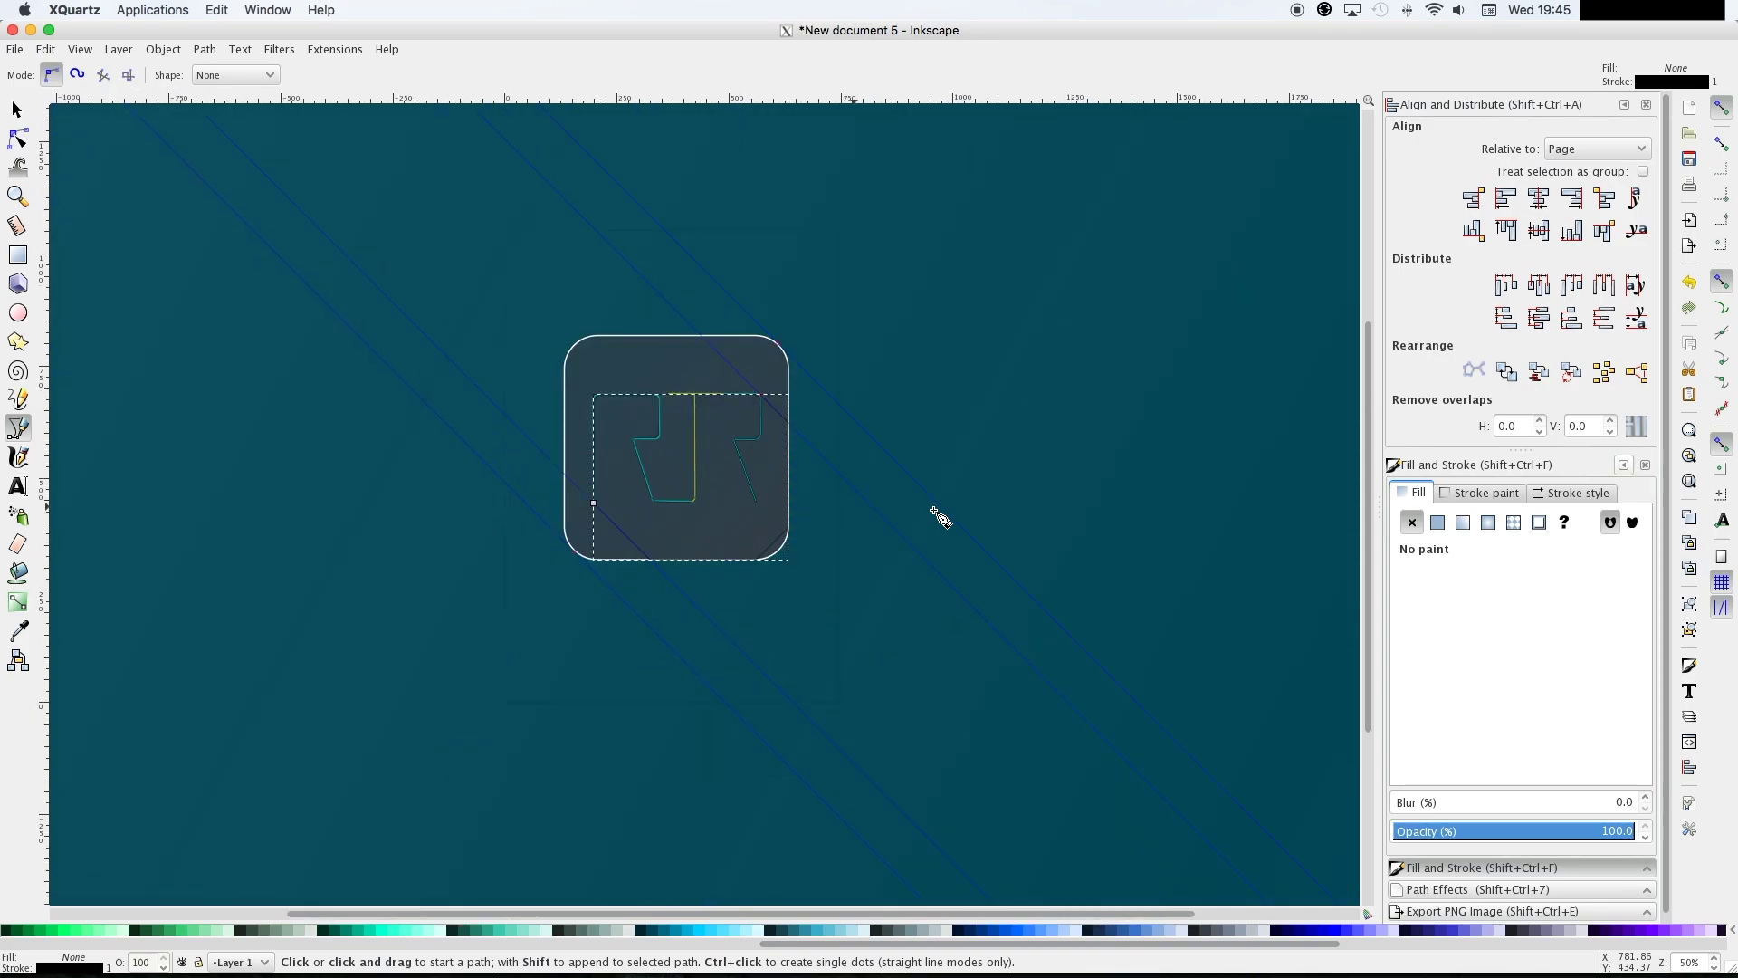
{"action": "key", "text": "plus"}
{"action": "key", "text": "plus"}
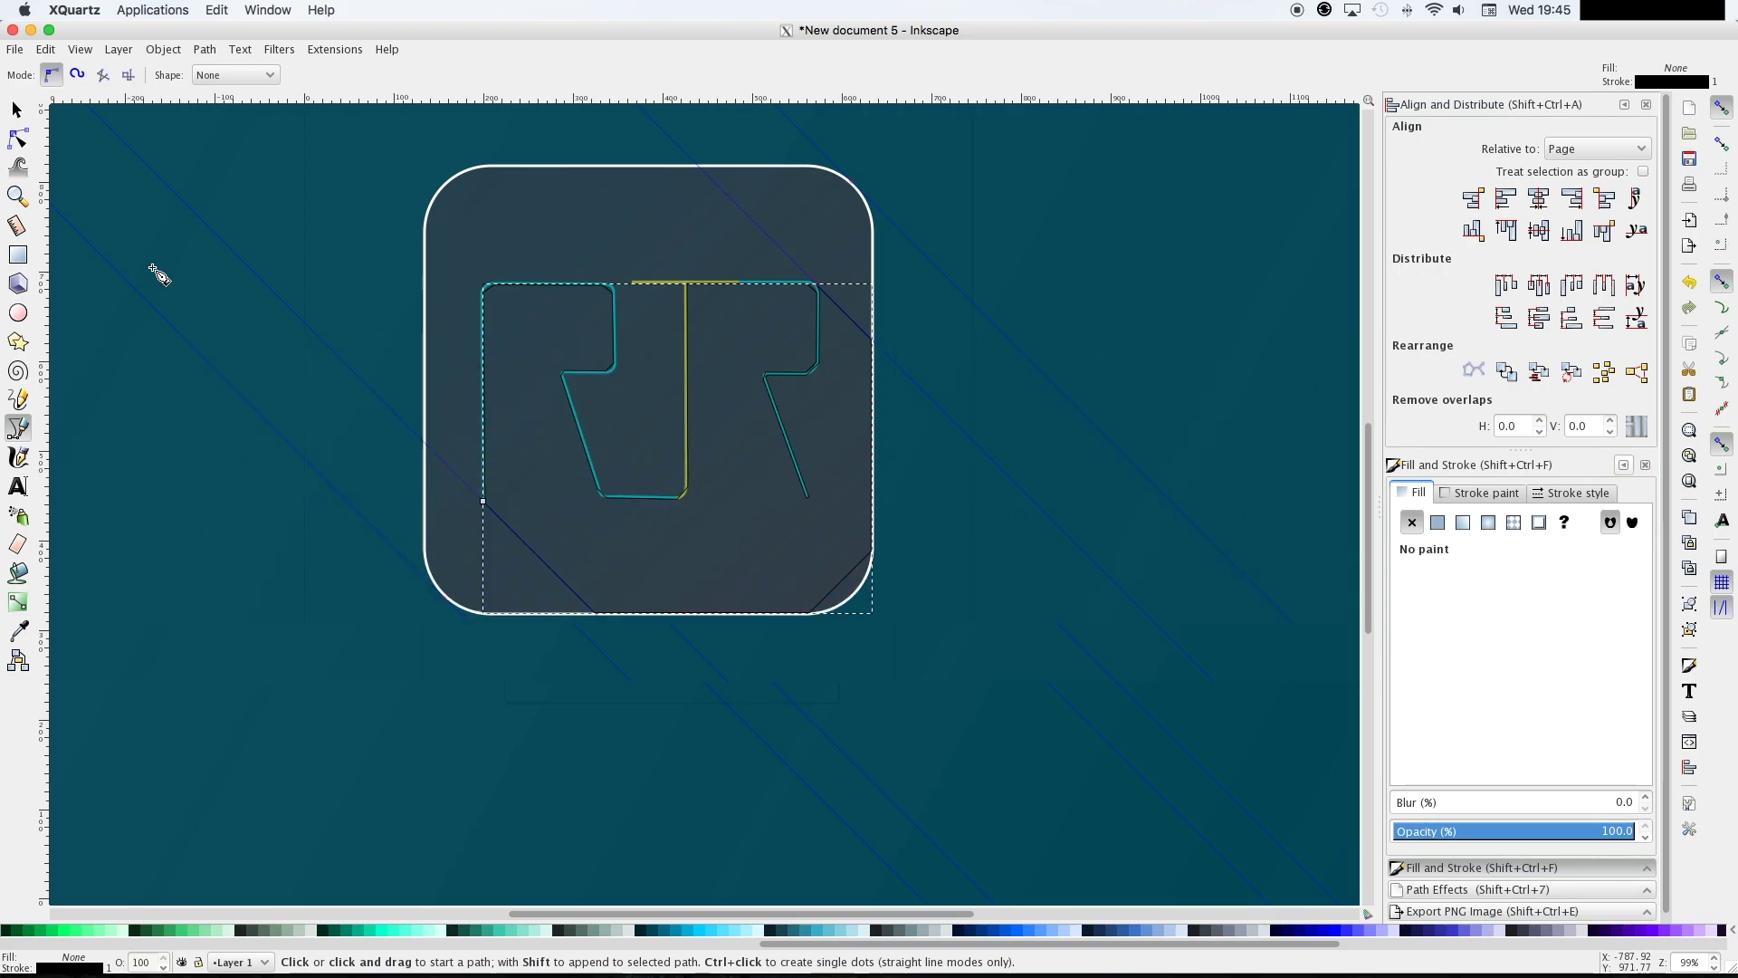
Fill the traced shape with flat black at alpha 56 as a translucent shadow and deselect it
{"action": "left_click", "coordinate": [18, 109]}
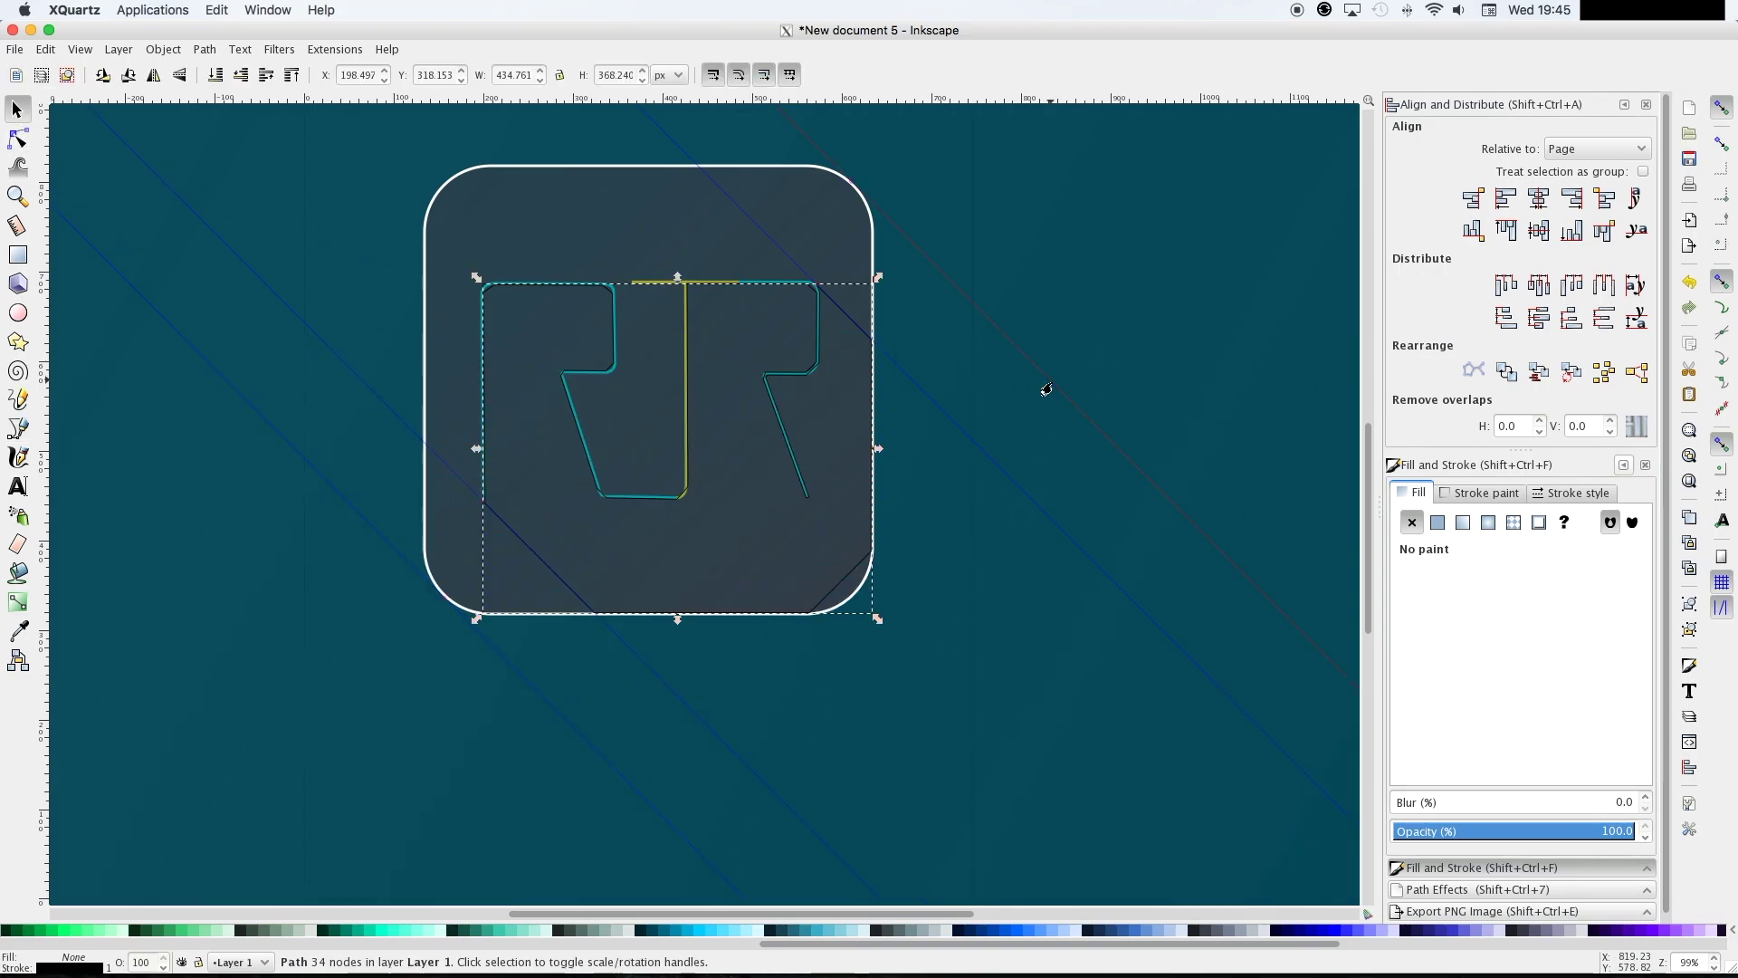
{"action": "left_click", "coordinate": [1495, 494]}
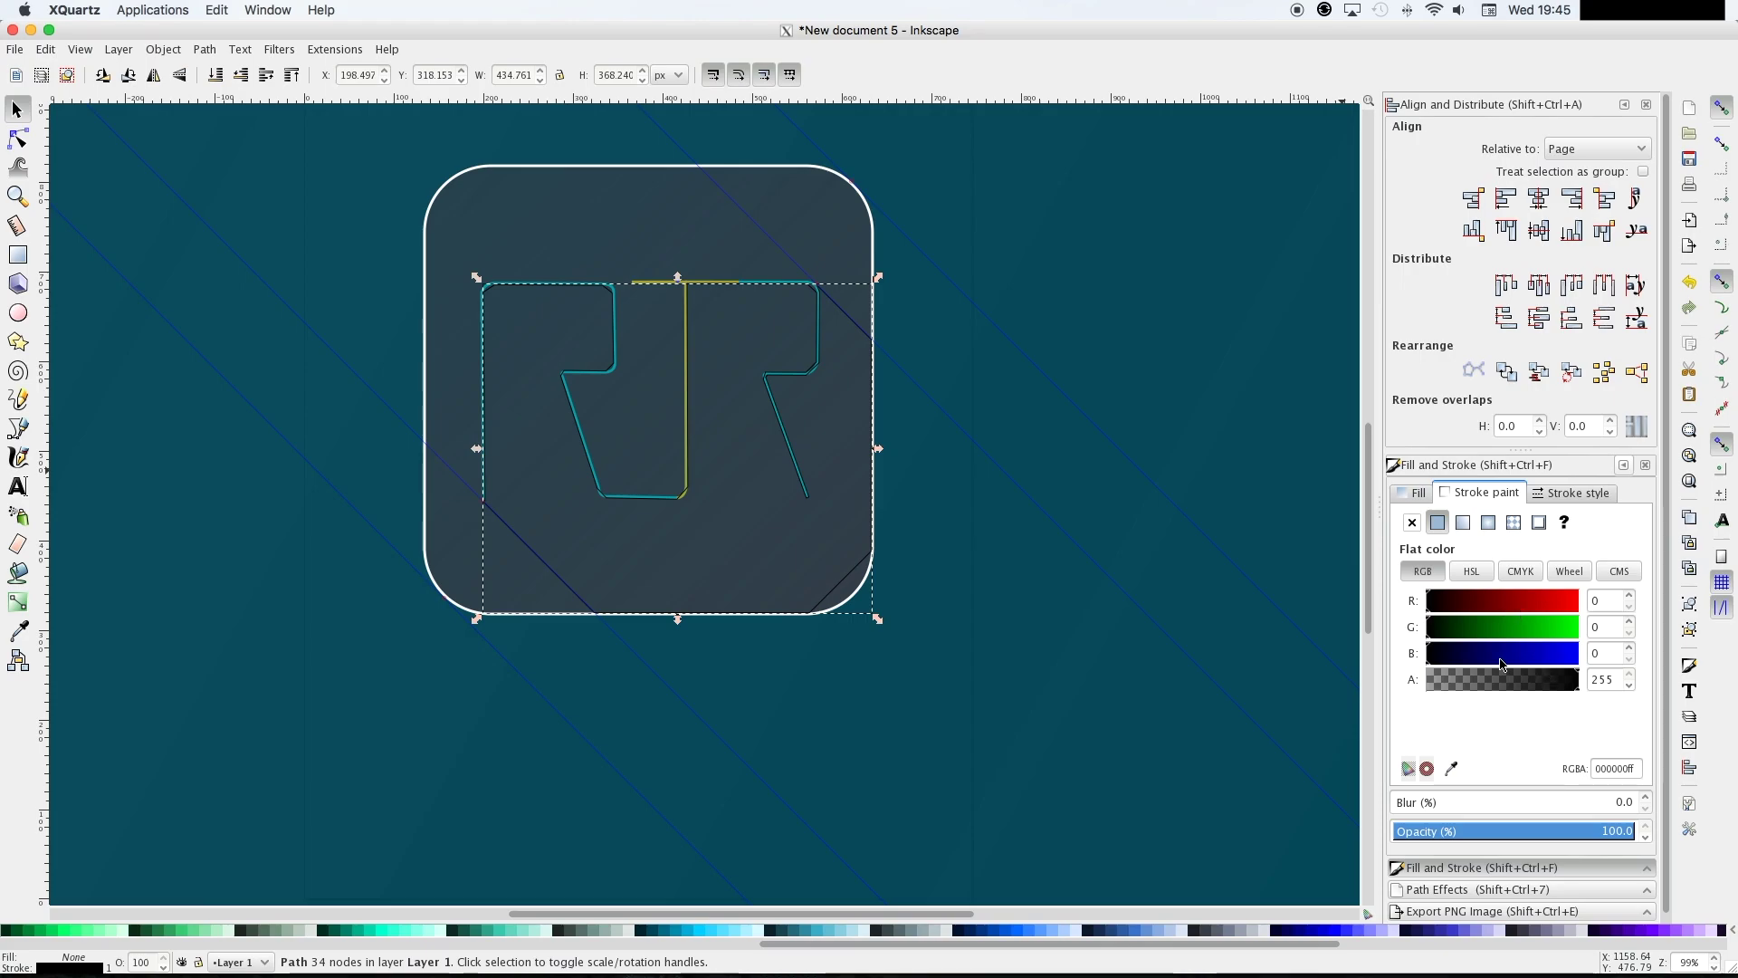
{"action": "left_click", "coordinate": [1416, 493]}
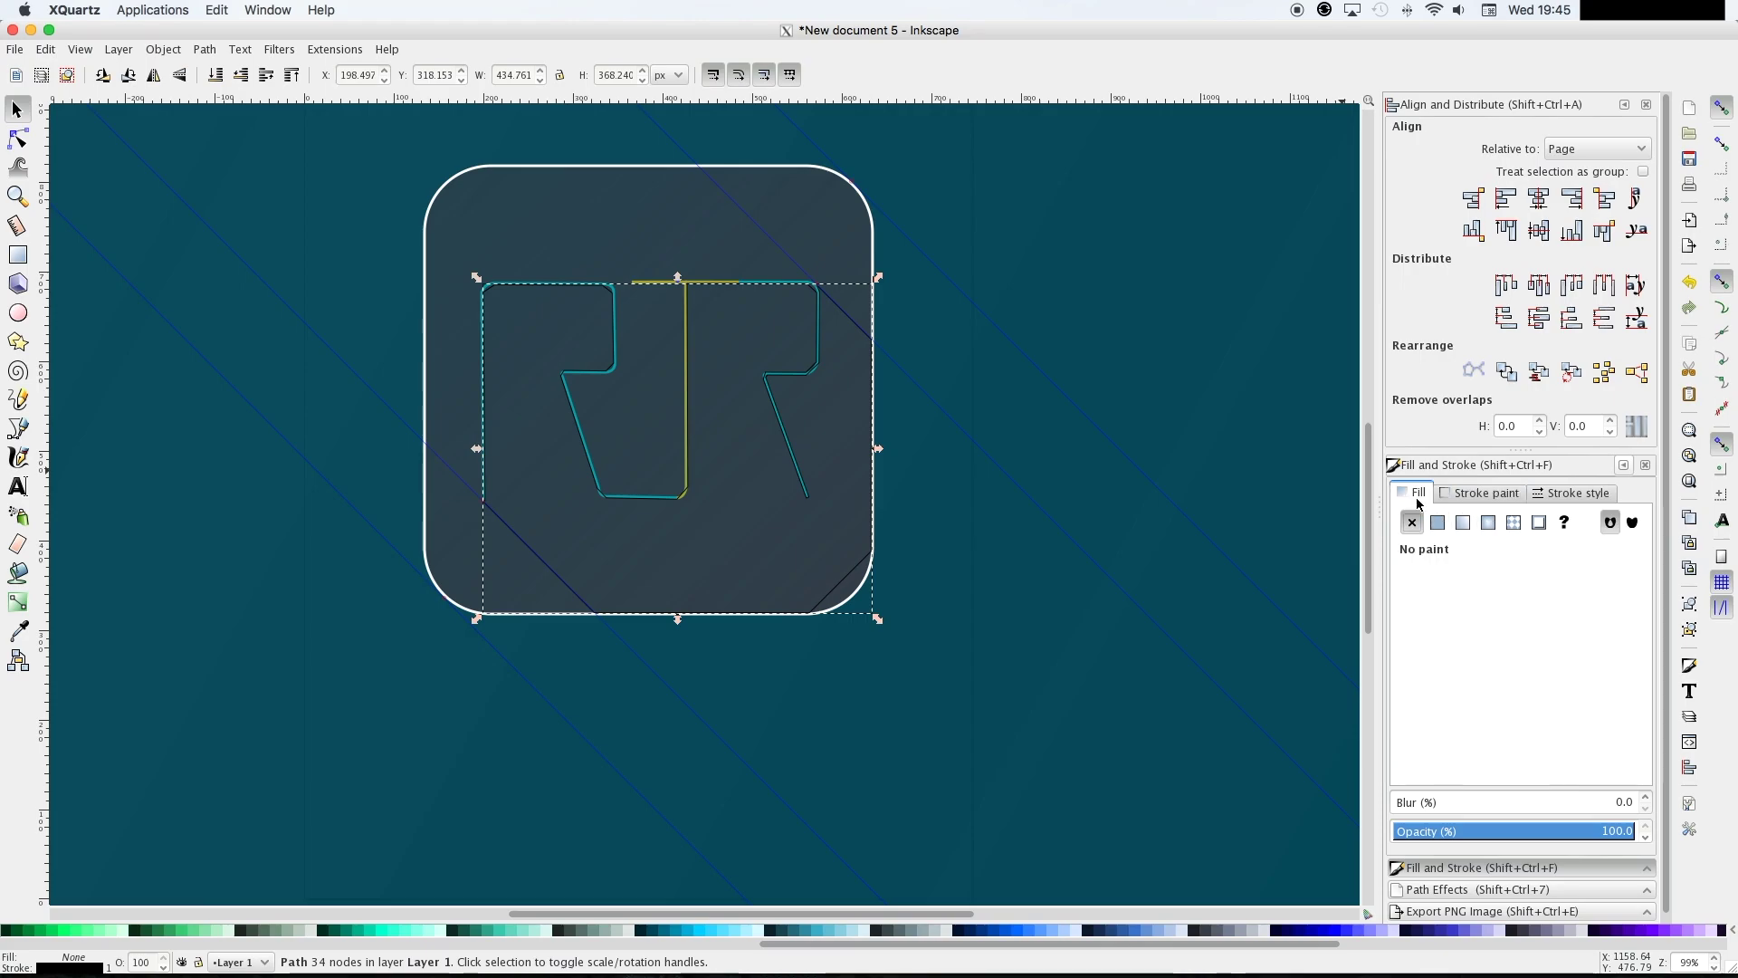
{"action": "left_click", "coordinate": [1437, 526]}
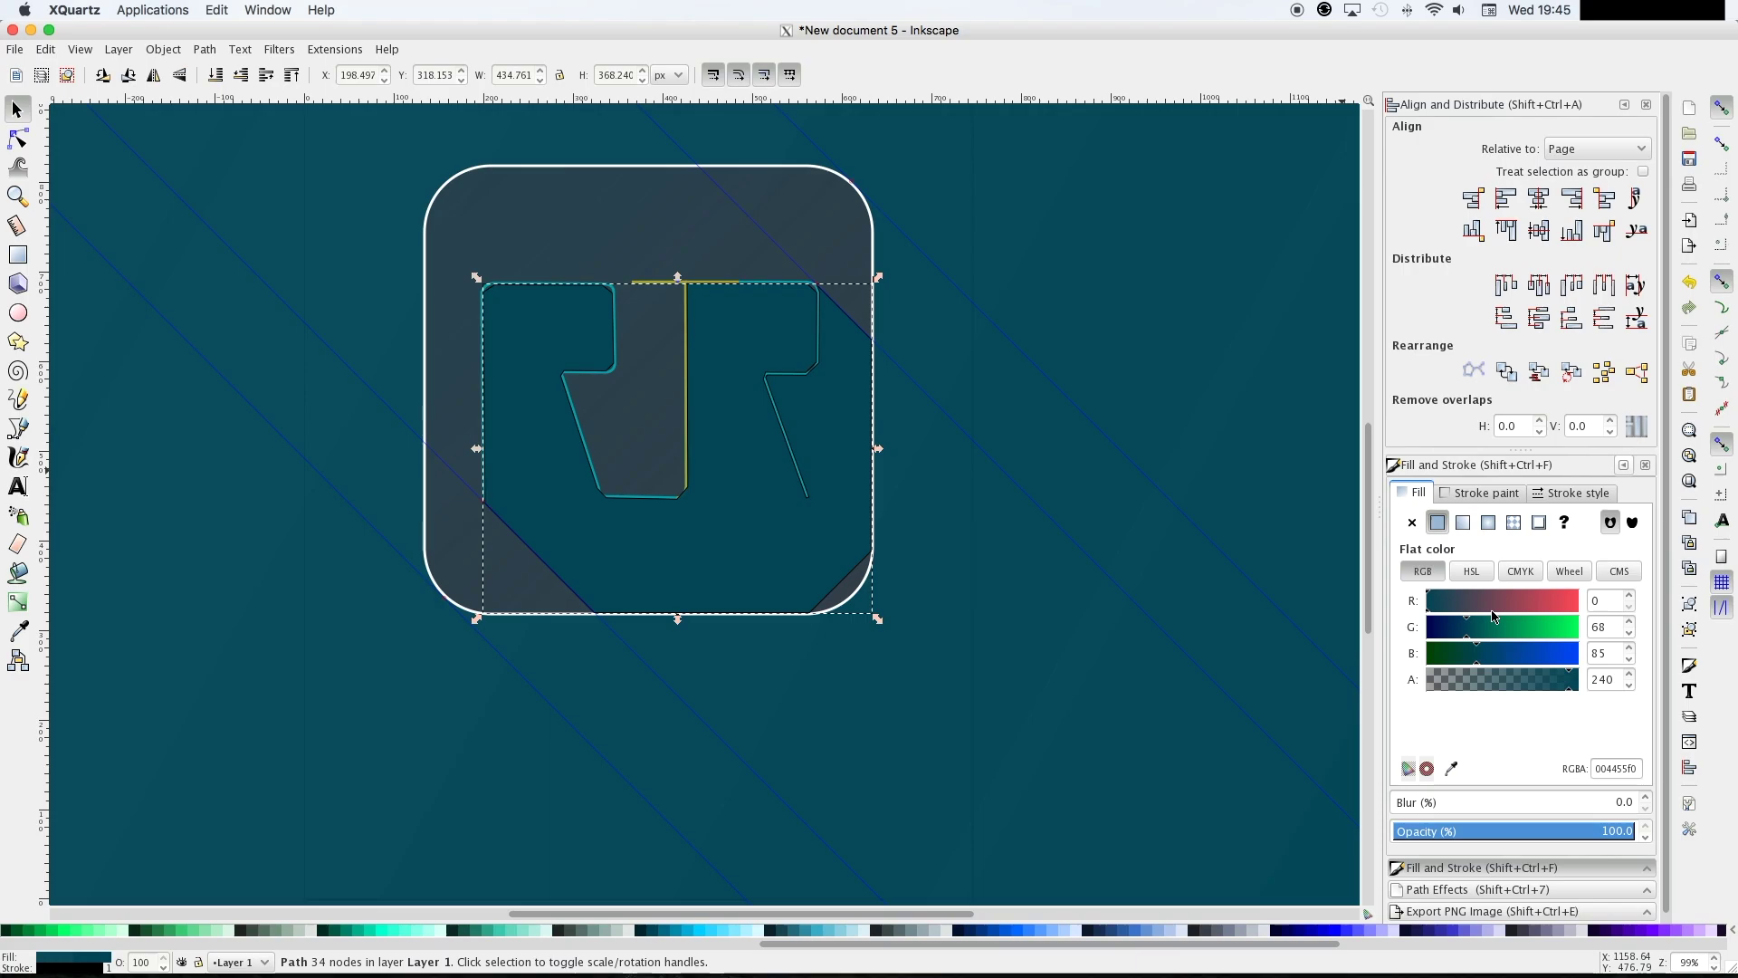
{"action": "left_click_drag", "start_coordinate": [1465, 628], "coordinate": [1428, 654]}
{"action": "left_click_drag", "start_coordinate": [1528, 686], "coordinate": [1460, 683]}
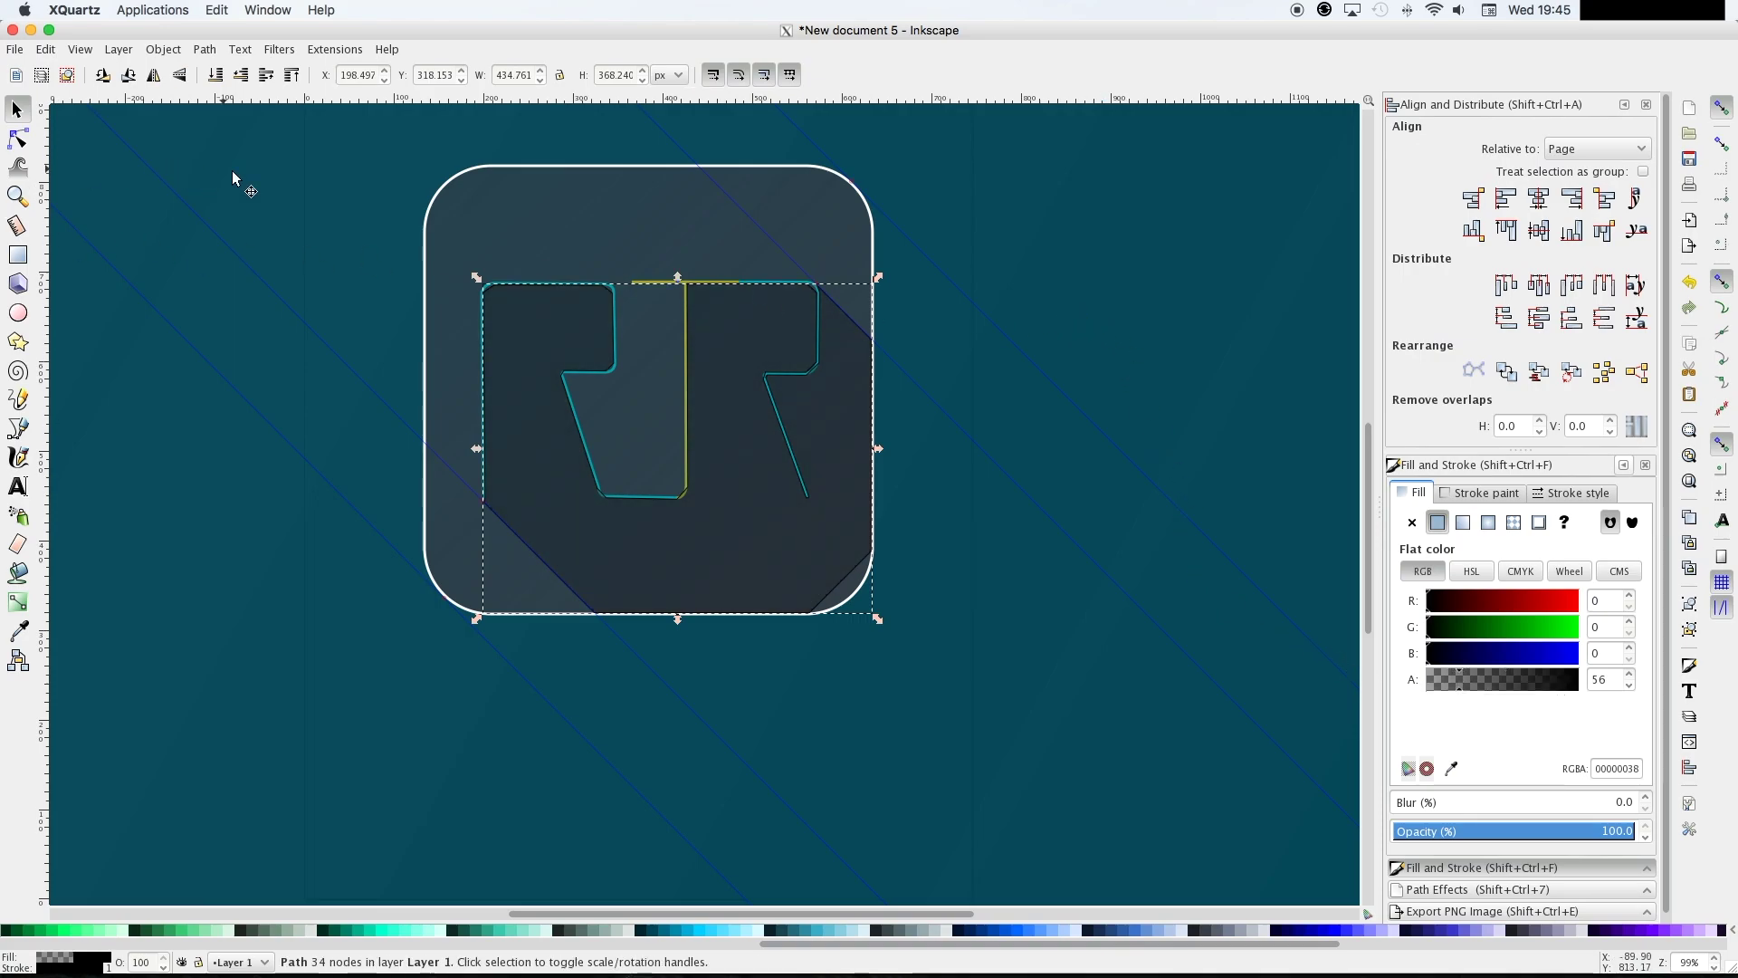
{"action": "left_click", "coordinate": [292, 166]}
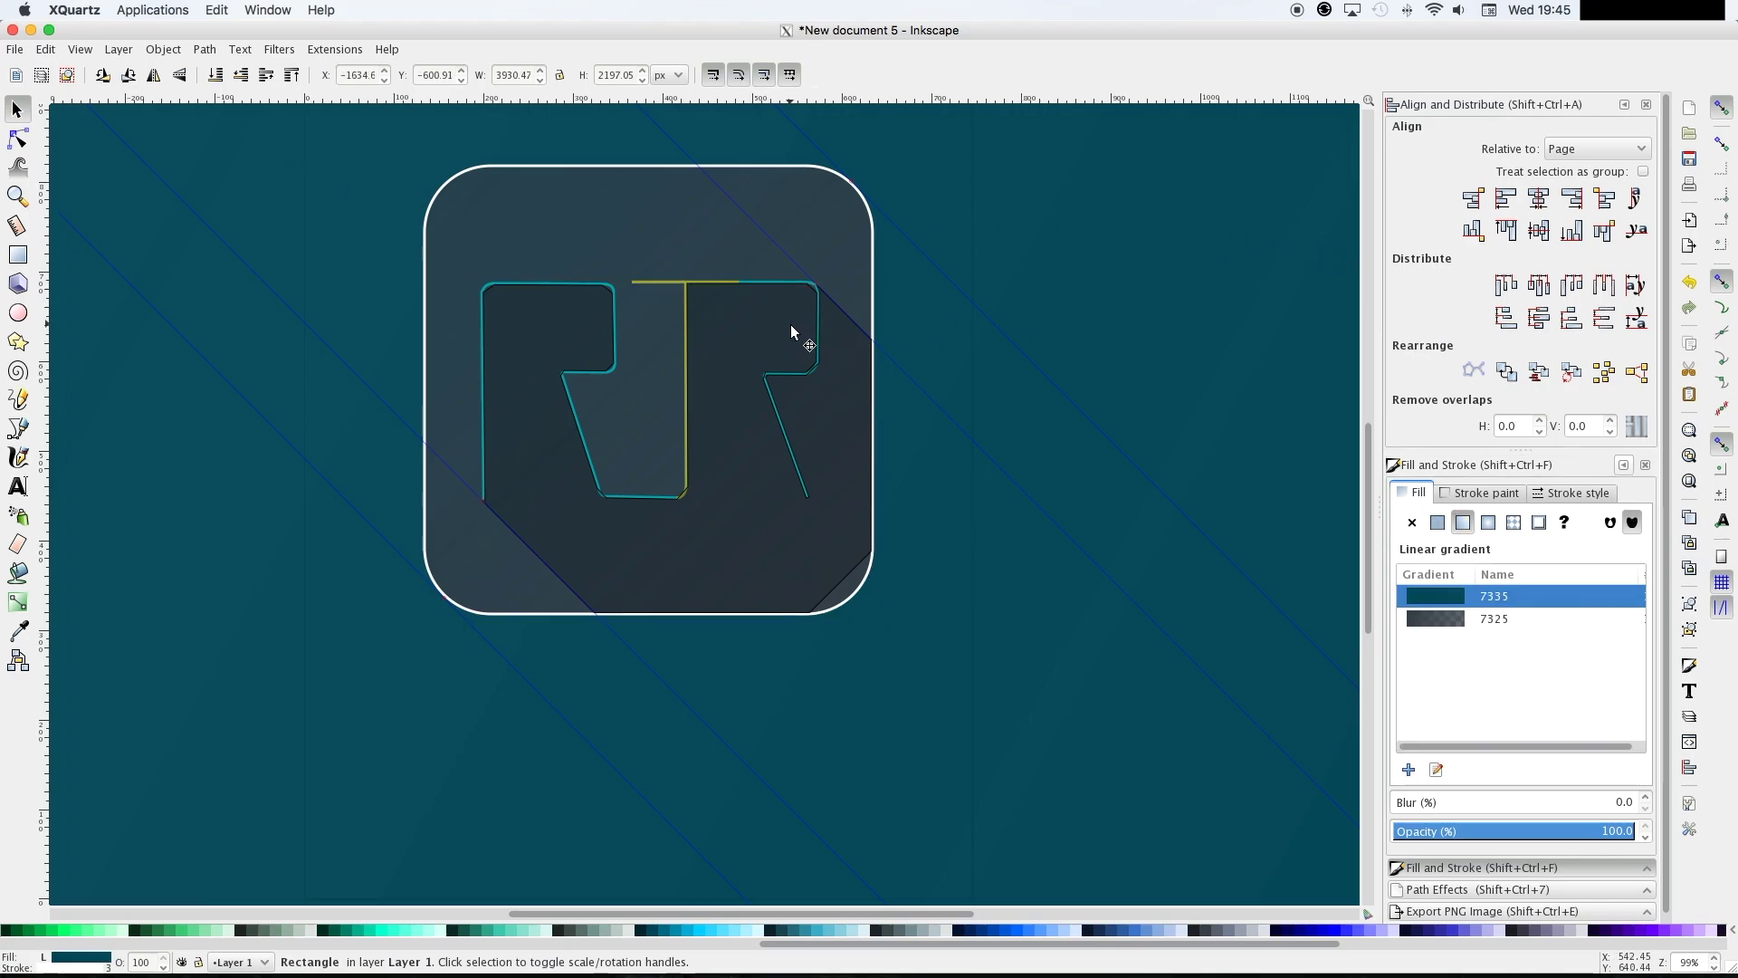
Remove the black stroke from the traced shadow shape
{"action": "scroll", "coordinate": [660, 388], "scroll_direction": "up", "scroll_amount": 1}
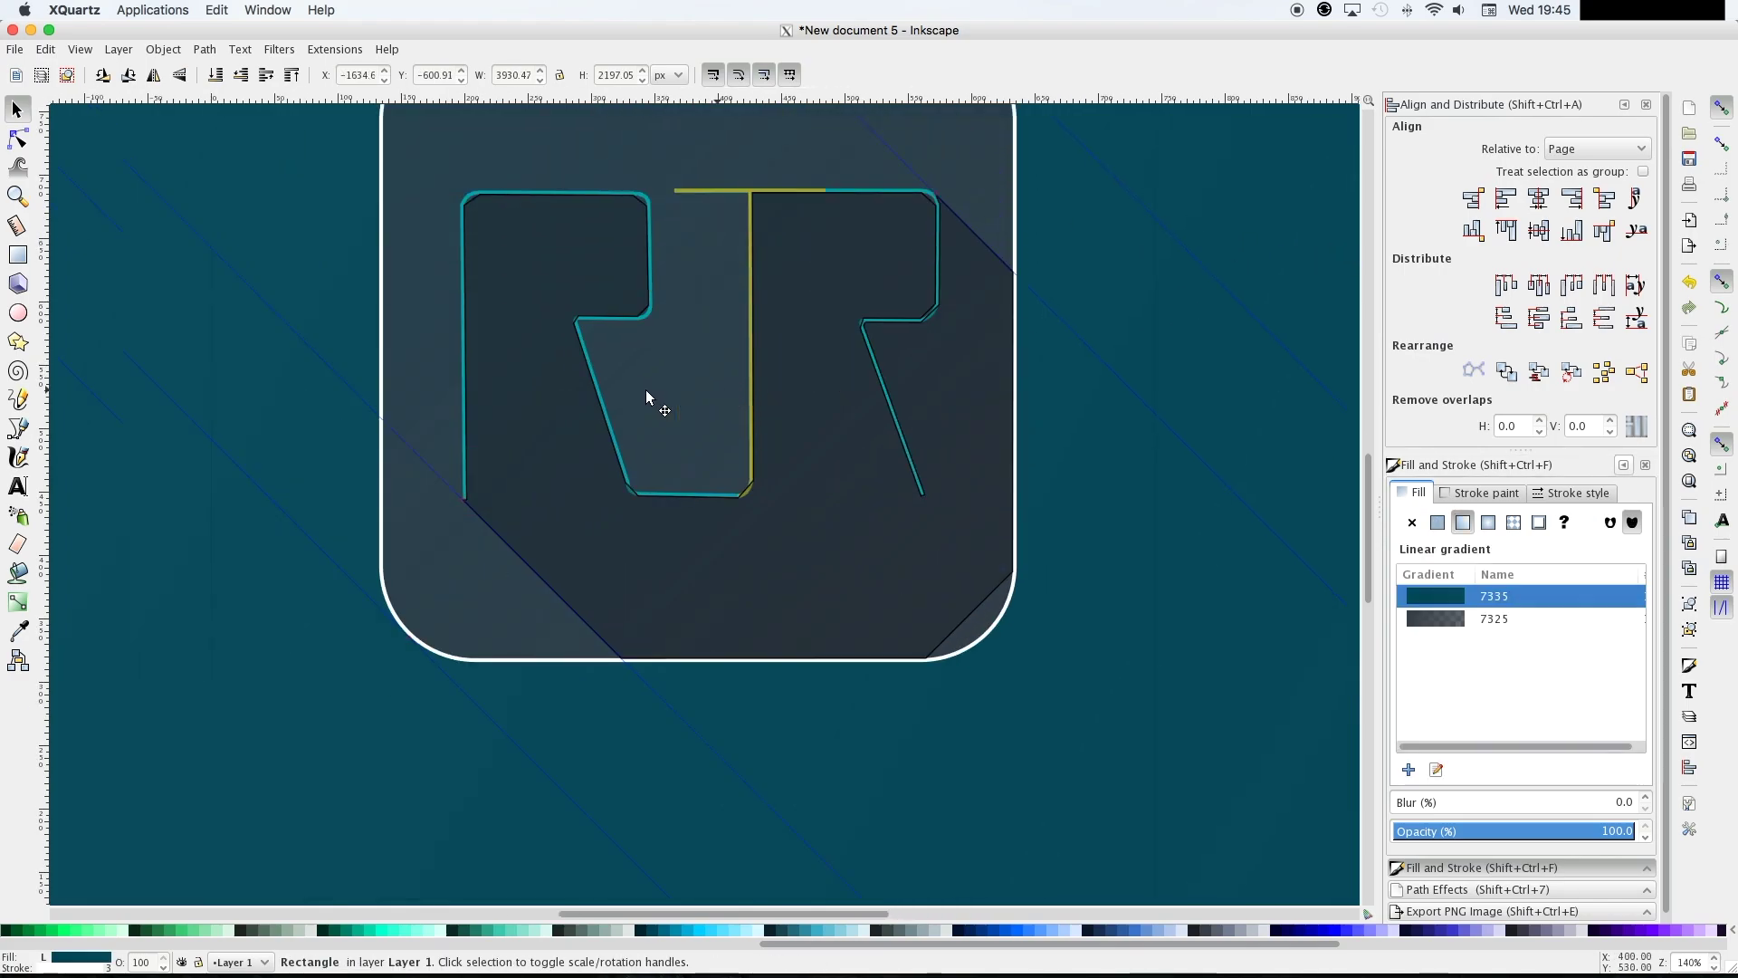
{"action": "scroll", "coordinate": [644, 394], "scroll_direction": "up", "scroll_amount": 2}
{"action": "scroll", "coordinate": [649, 395], "scroll_direction": "left", "scroll_amount": 3}
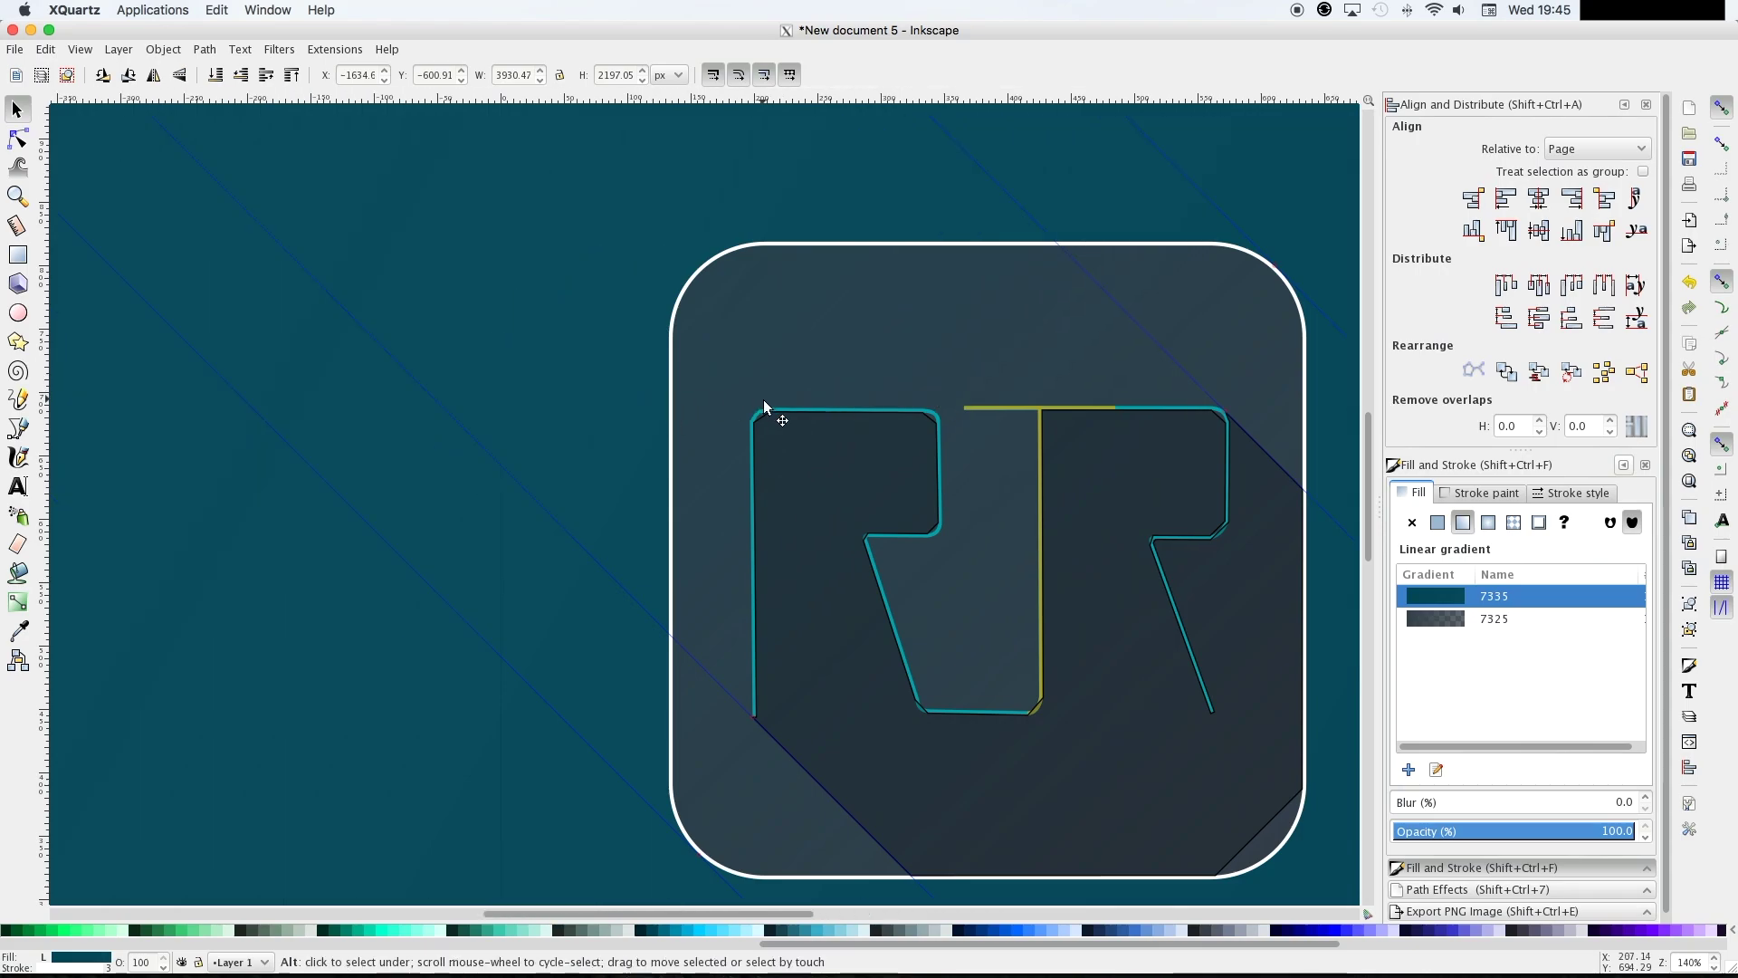
{"action": "scroll", "coordinate": [822, 422], "scroll_direction": "up", "scroll_amount": 2}
{"action": "scroll", "coordinate": [829, 422], "scroll_direction": "up", "scroll_amount": 3}
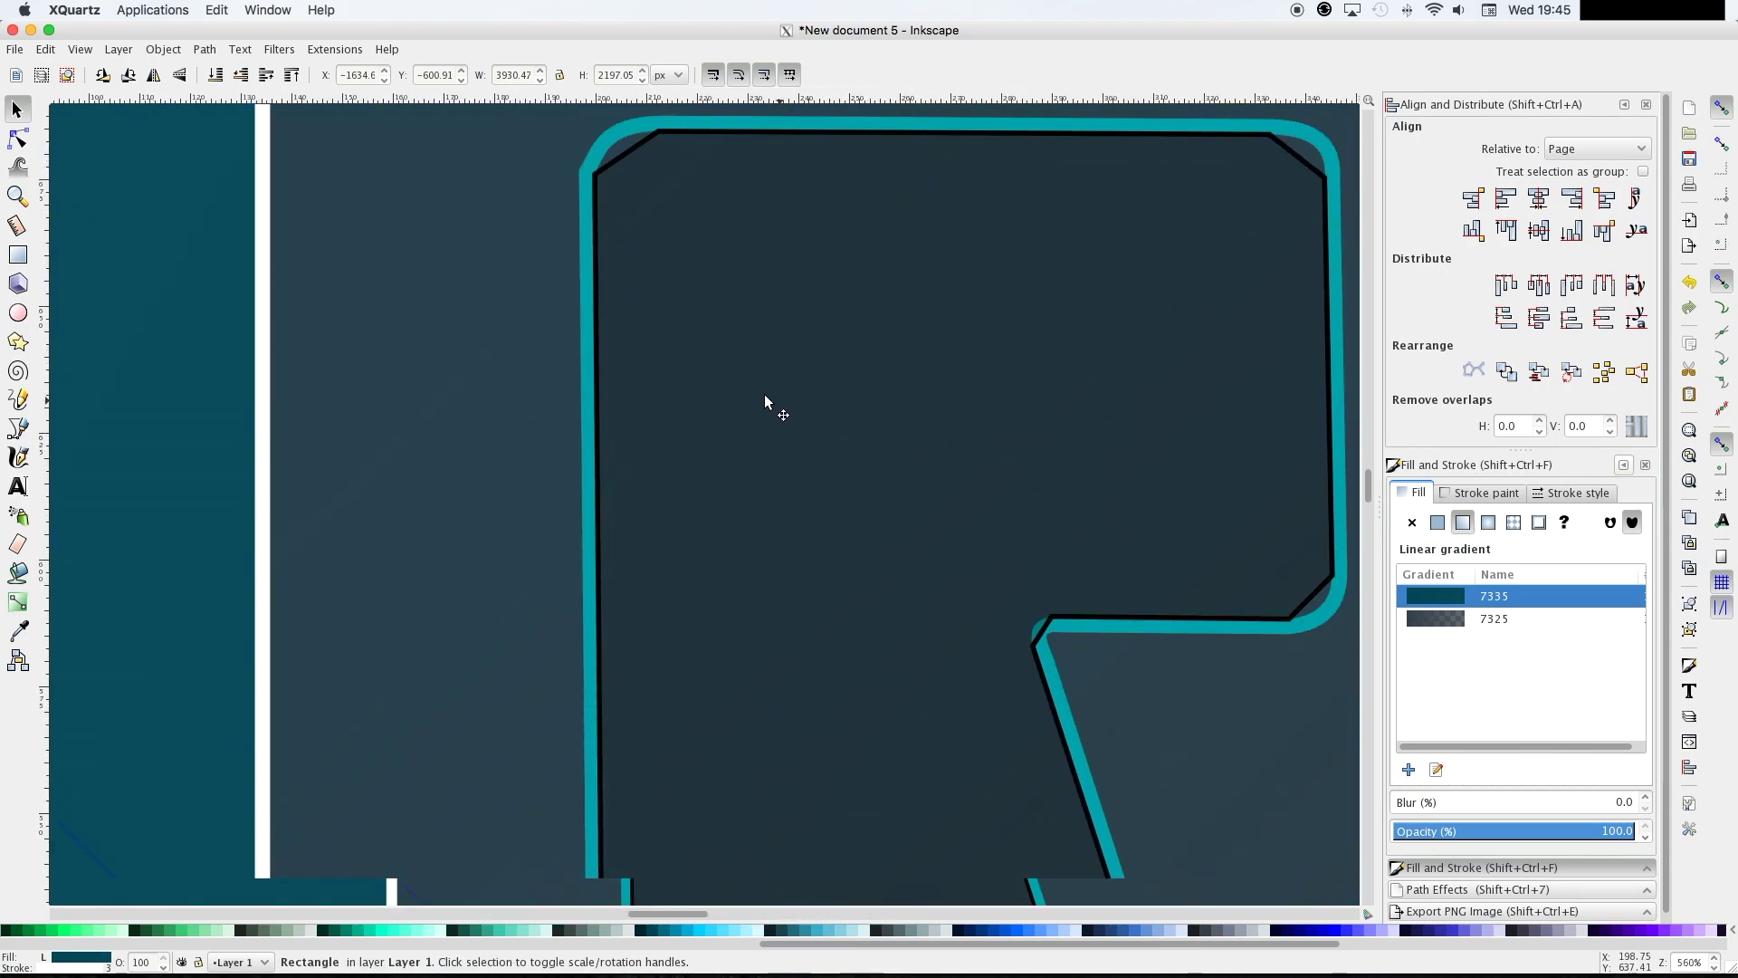
{"action": "scroll", "coordinate": [727, 378], "scroll_direction": "up", "scroll_amount": 5}
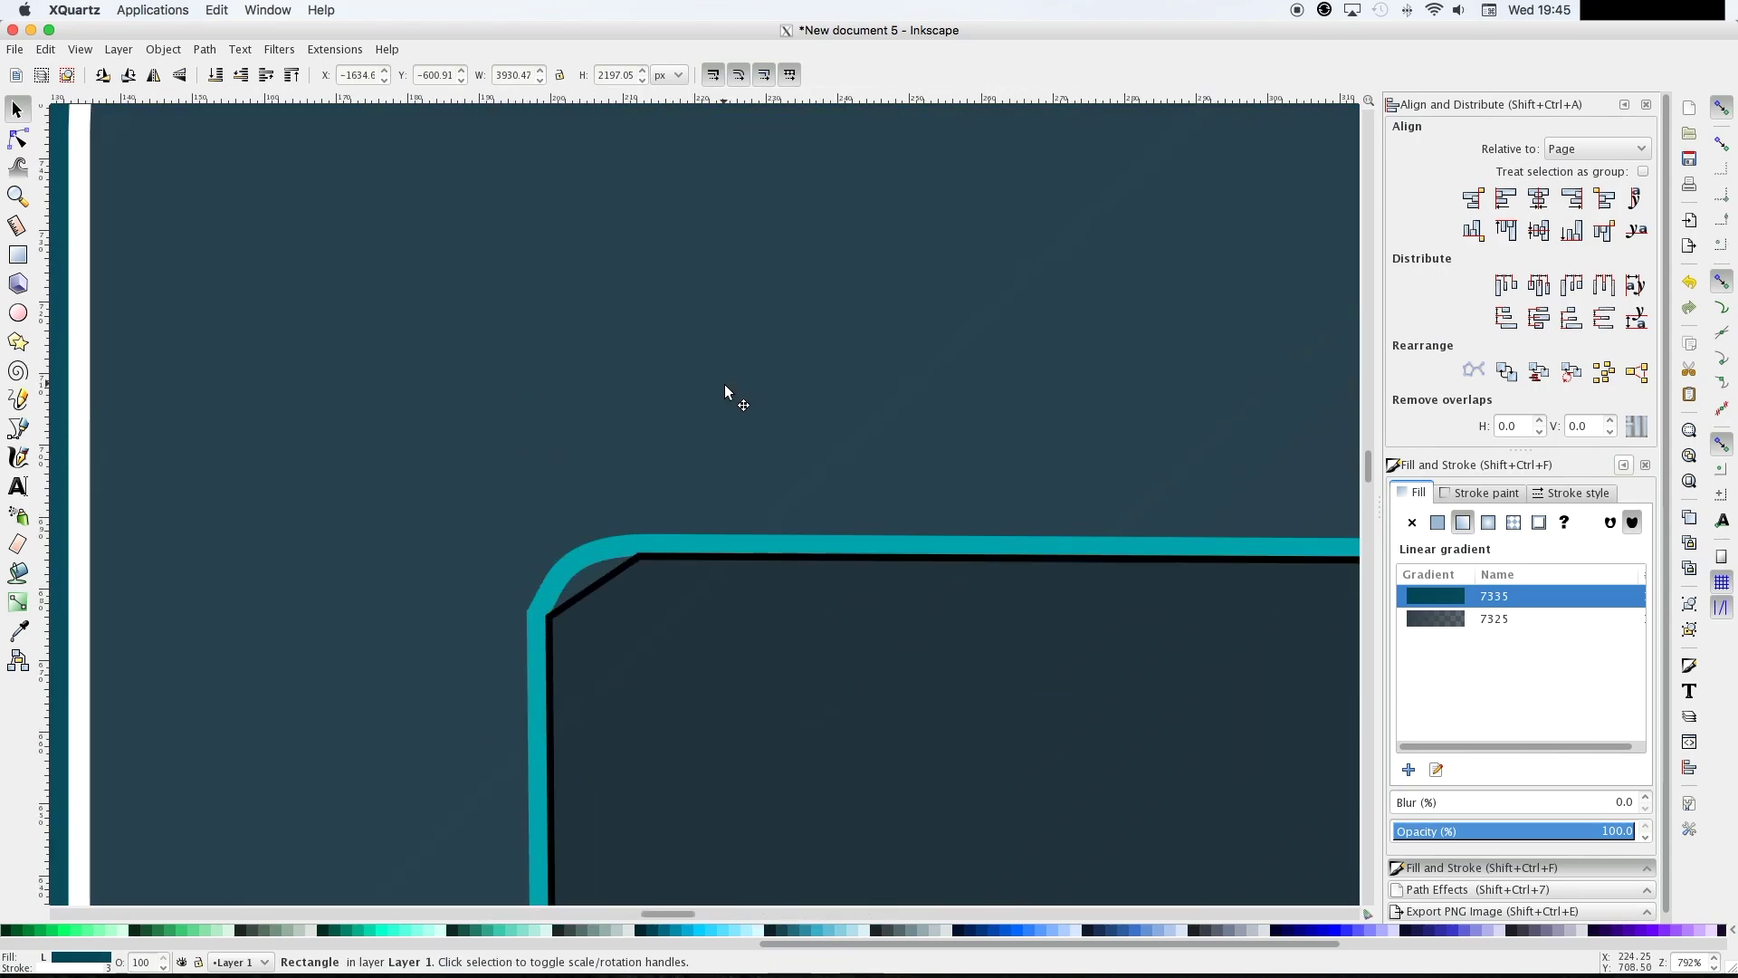
{"action": "scroll", "coordinate": [688, 480], "scroll_direction": "down", "scroll_amount": 3}
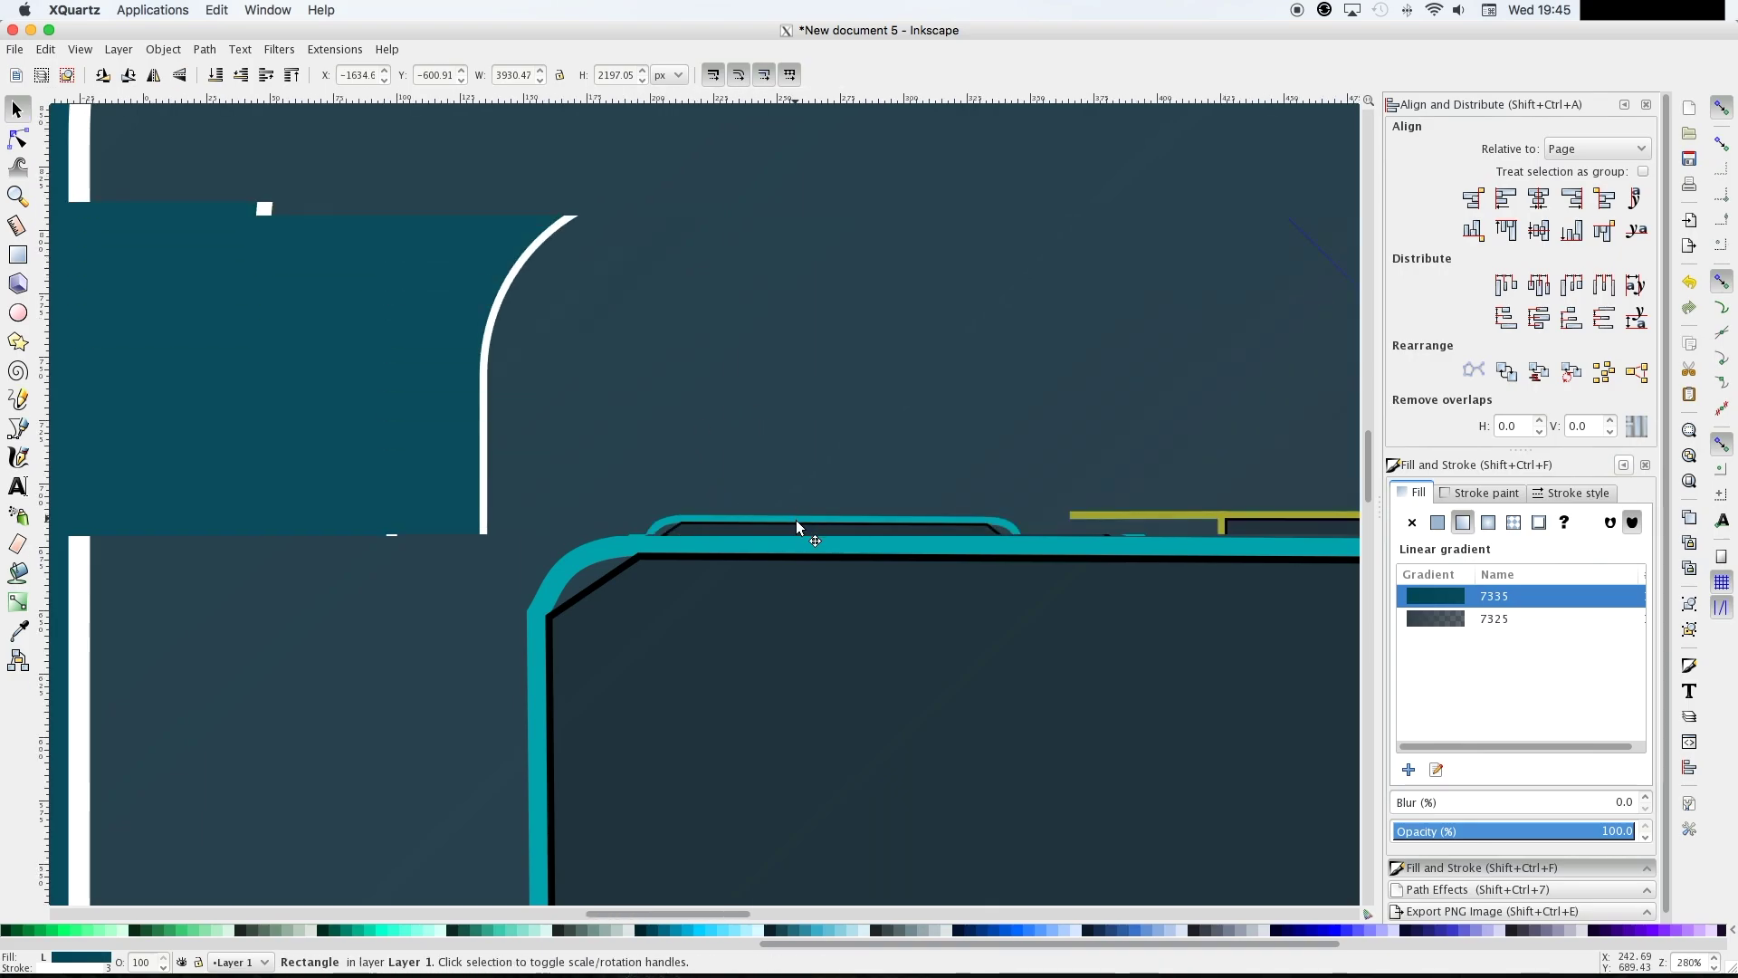
{"action": "scroll", "coordinate": [802, 522], "scroll_direction": "down", "scroll_amount": 3}
{"action": "left_click", "coordinate": [767, 548]}
{"action": "left_click", "coordinate": [1514, 496]}
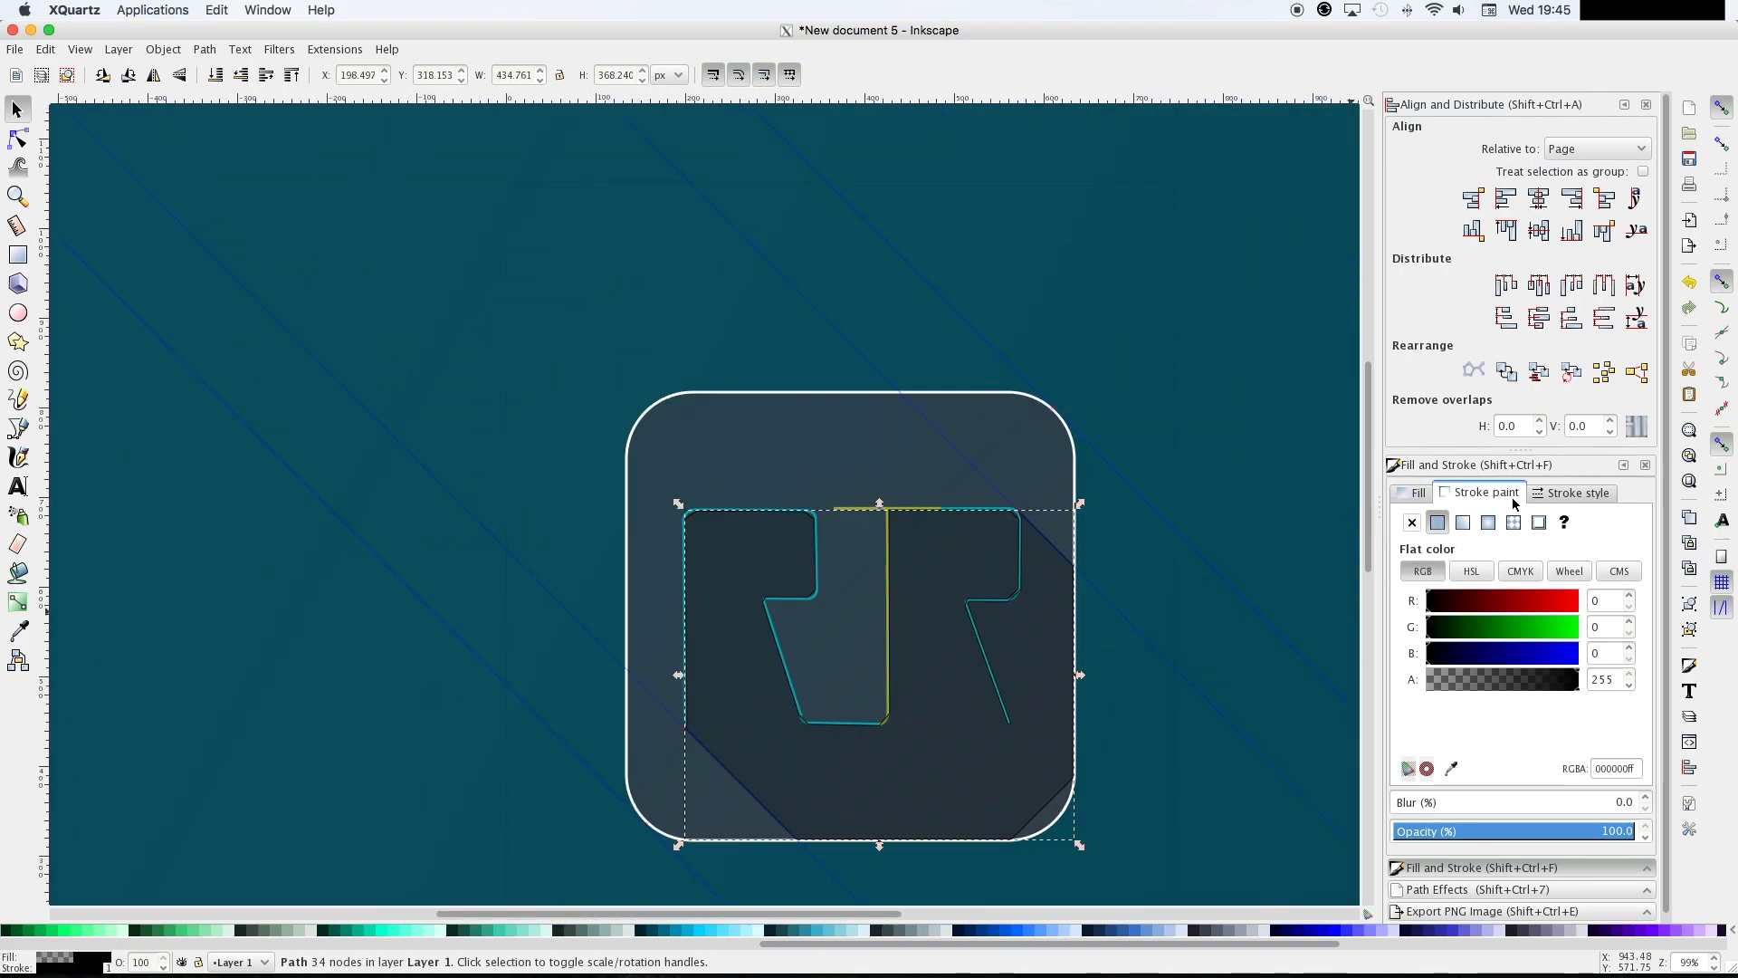
{"action": "left_click", "coordinate": [1411, 522]}
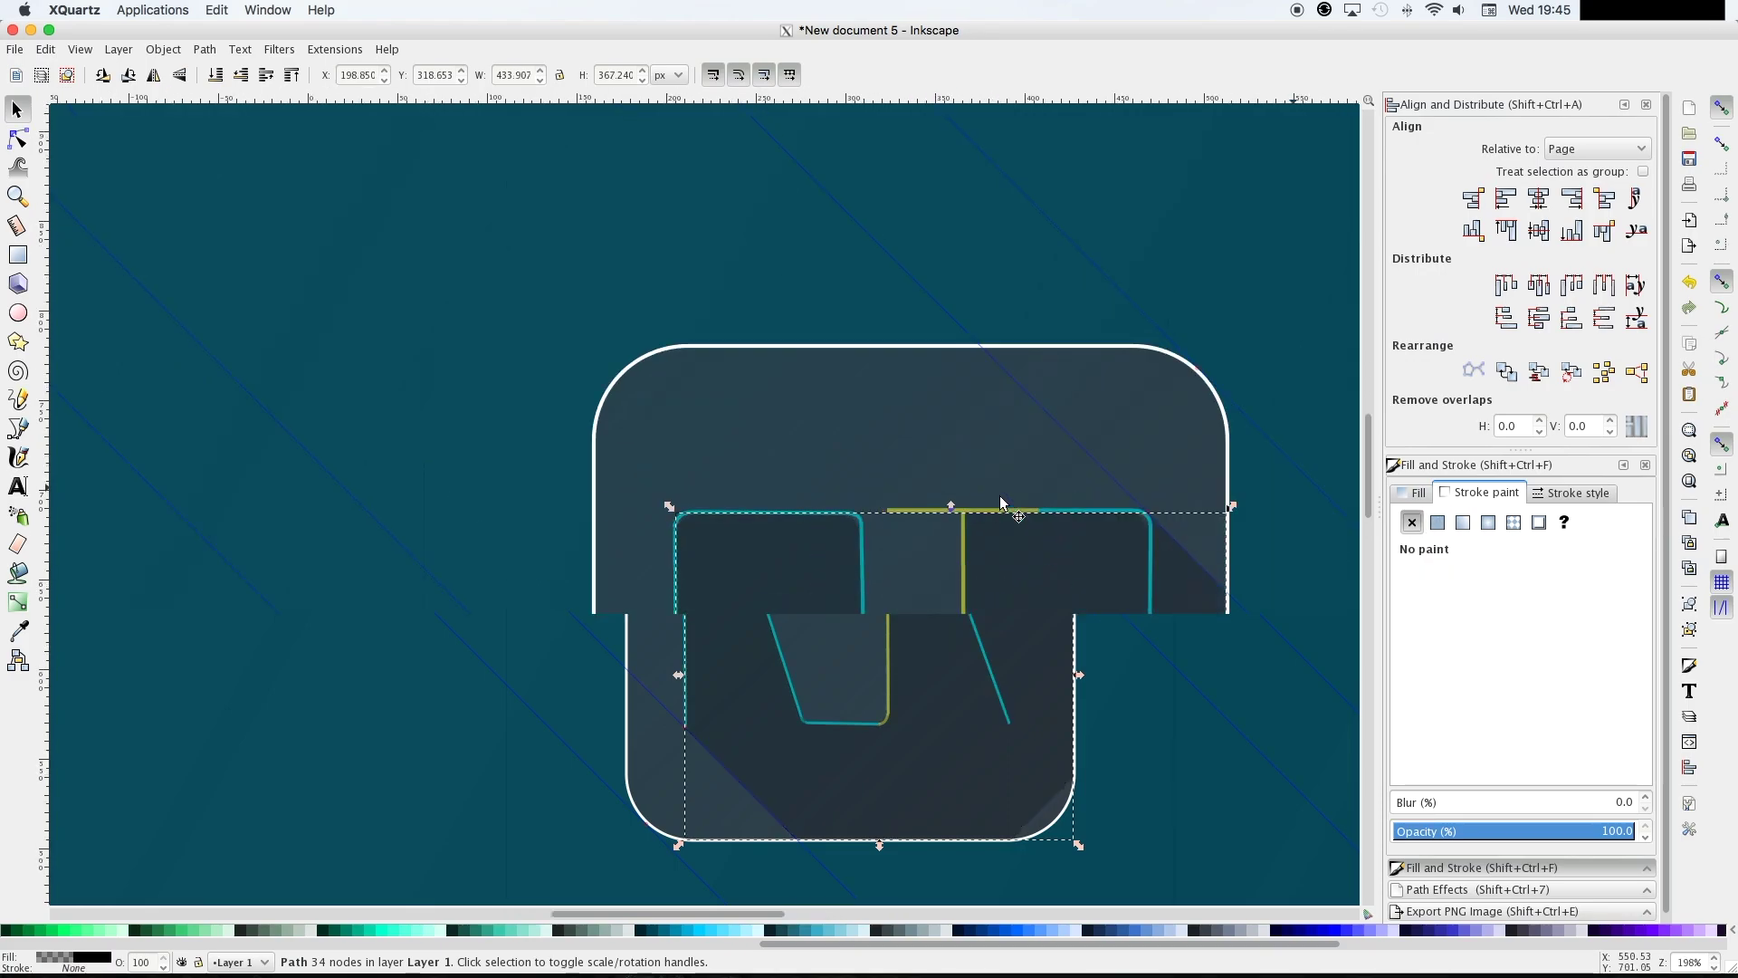
Bend the shadow's straight segment at the first R's upper-left corner to follow the rounded lettering
{"action": "scroll", "coordinate": [1000, 496], "scroll_direction": "up", "scroll_amount": 3}
{"action": "scroll", "coordinate": [956, 514], "scroll_direction": "up", "scroll_amount": 4}
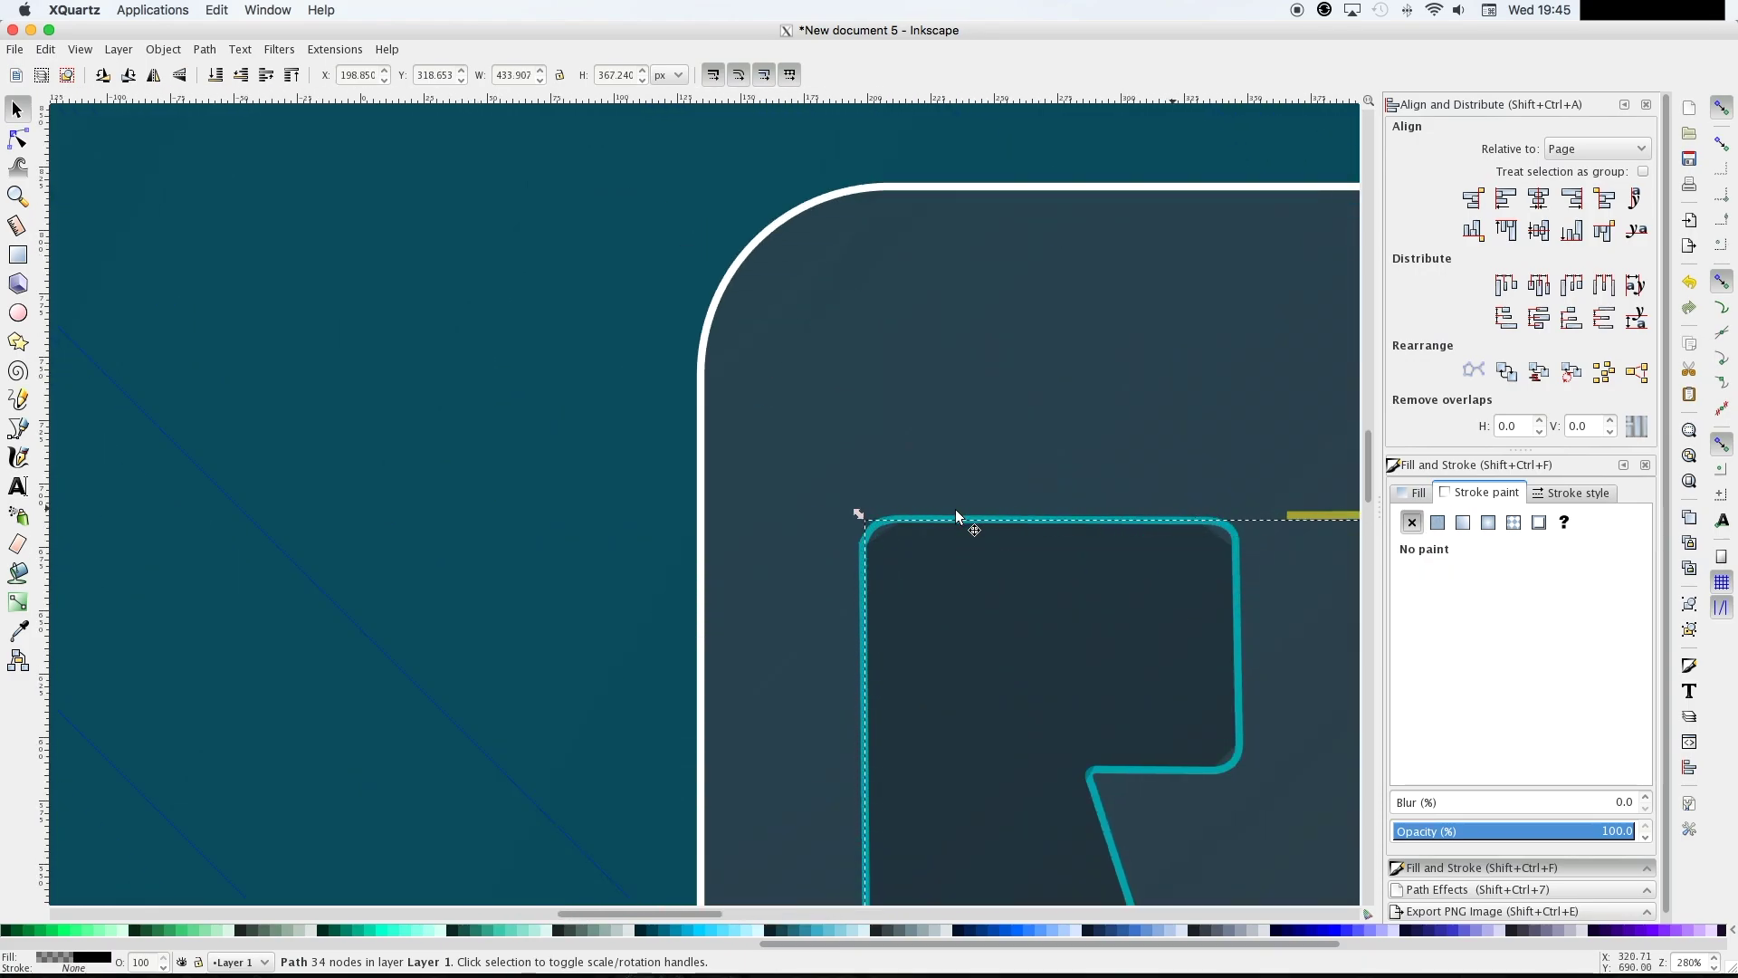
{"action": "scroll", "coordinate": [996, 512], "scroll_direction": "up", "scroll_amount": 1}
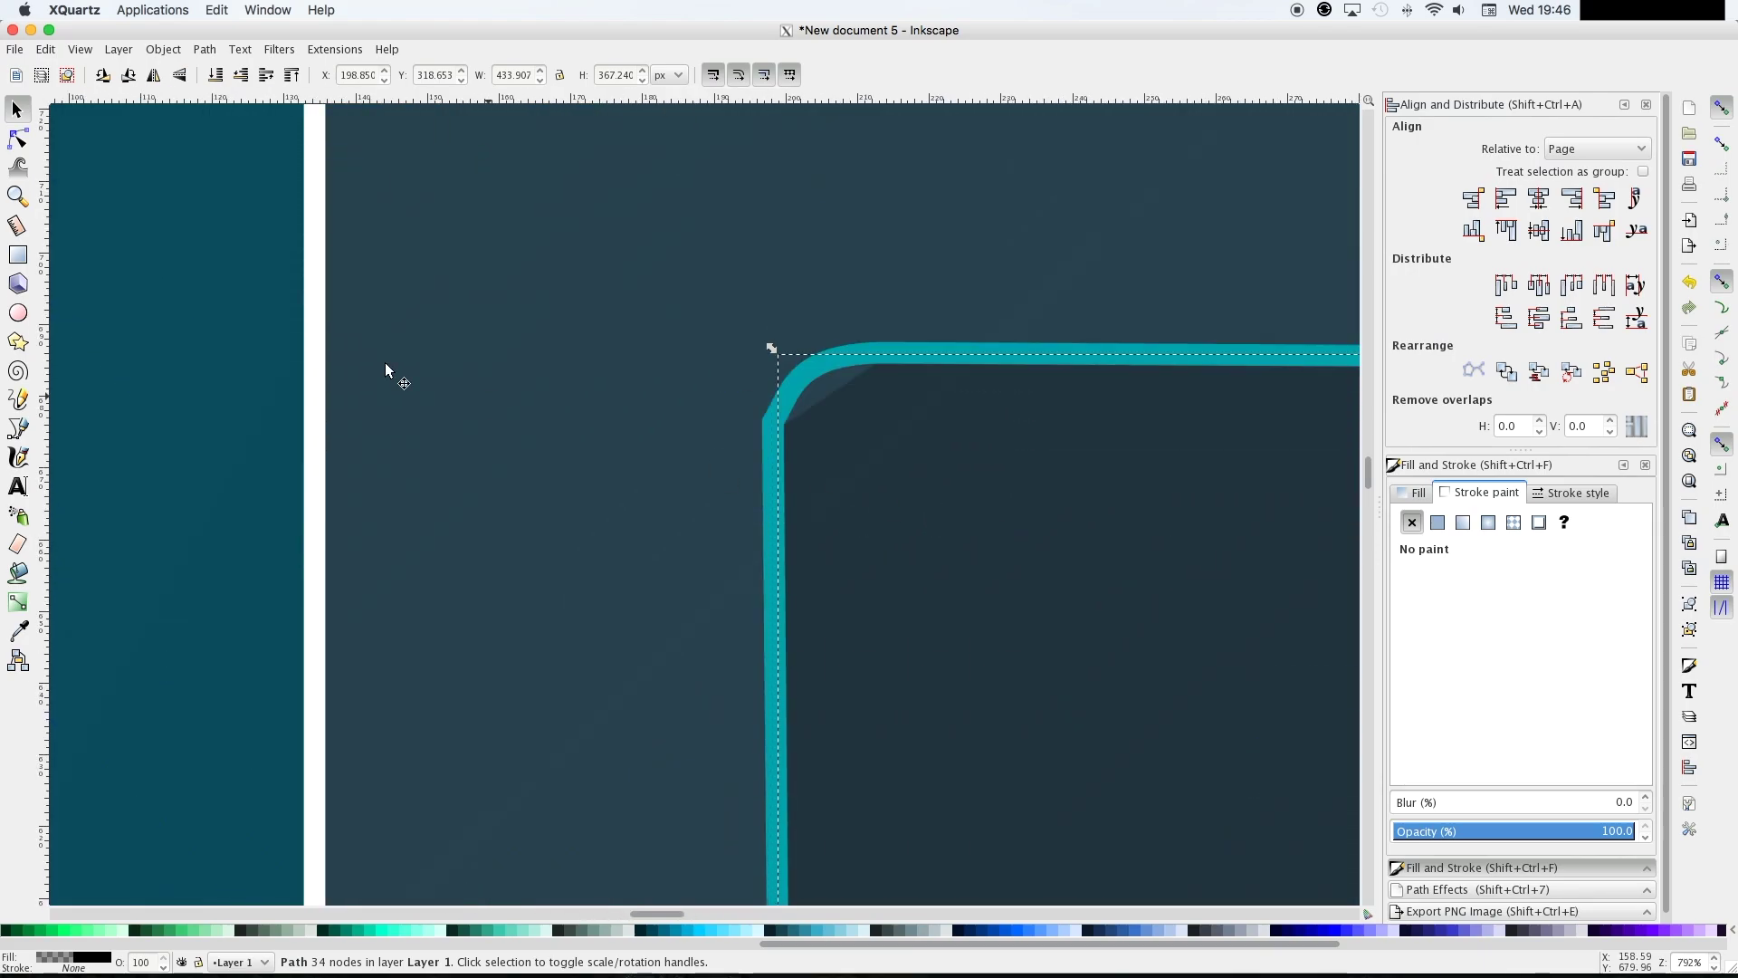
{"action": "left_click", "coordinate": [27, 143]}
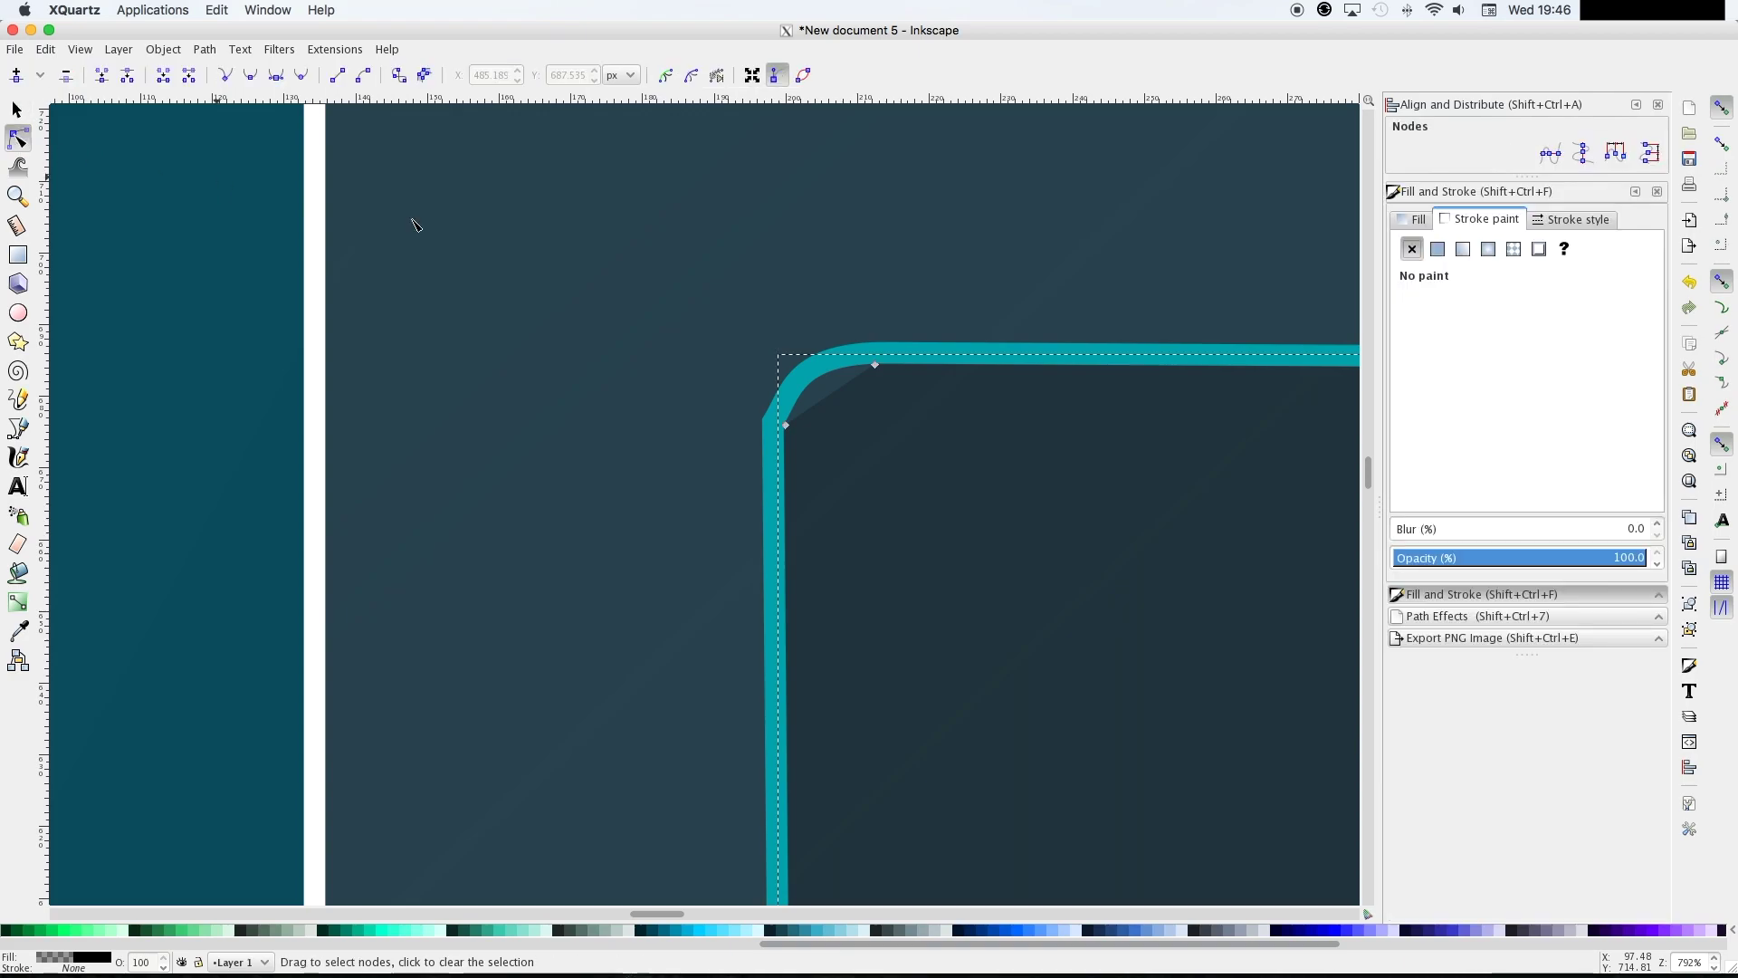
{"action": "left_click", "coordinate": [842, 404]}
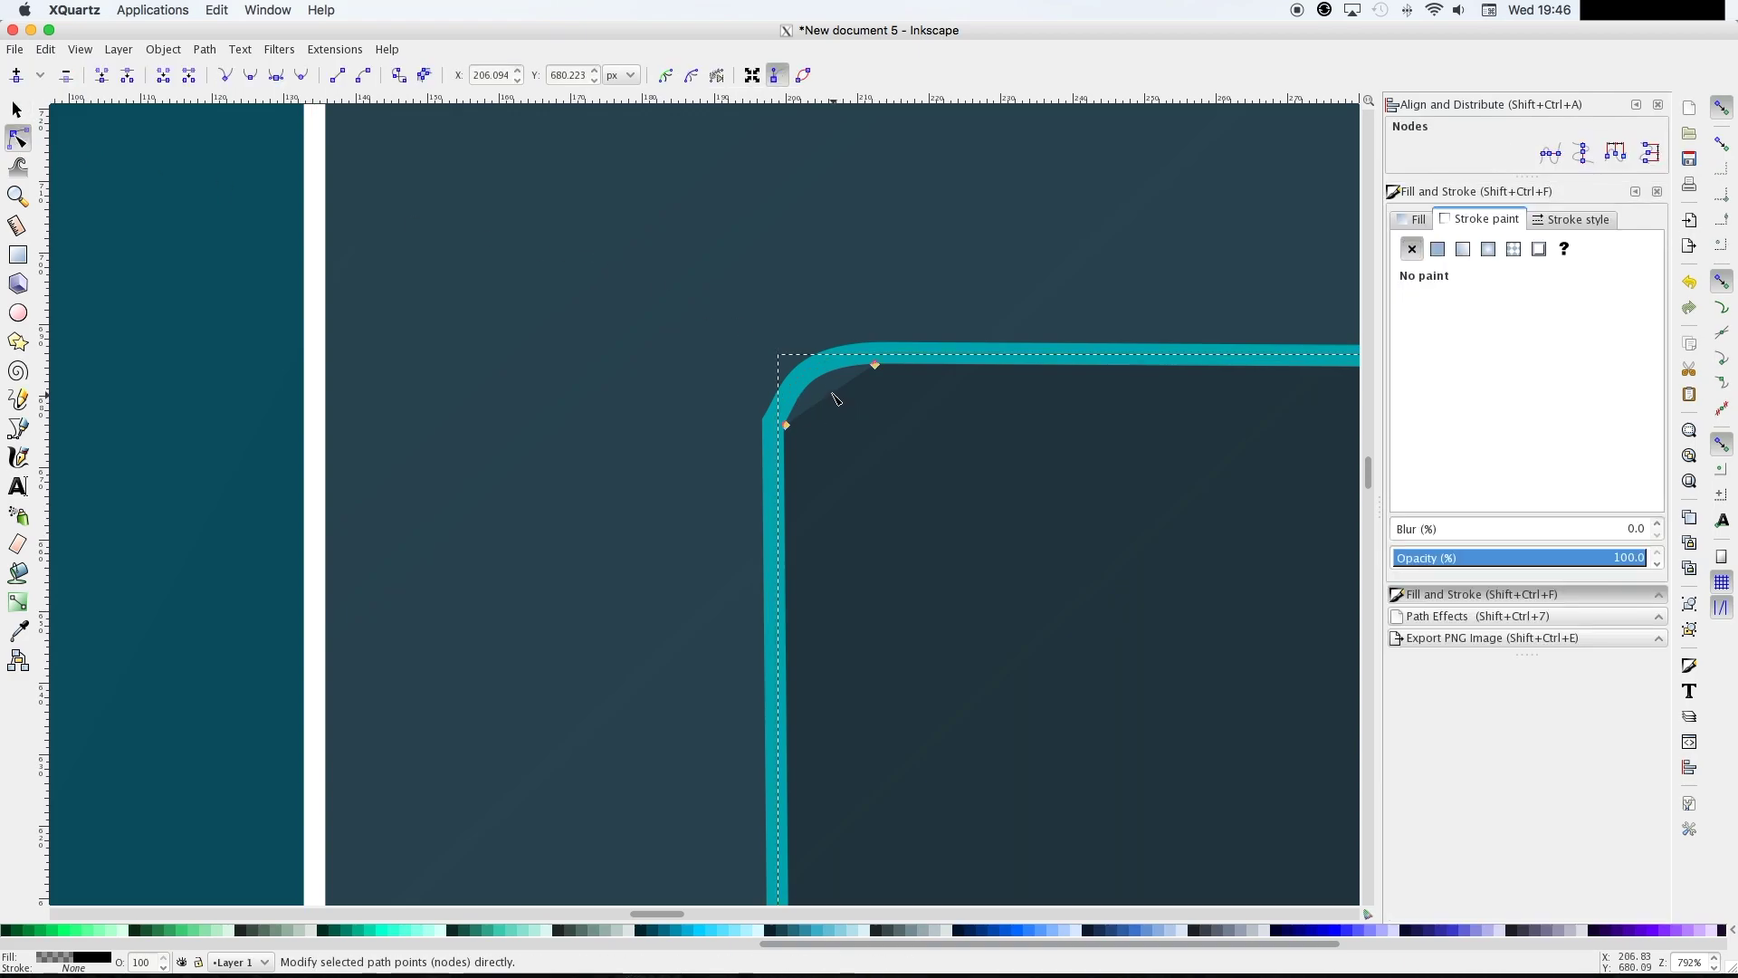
{"action": "left_click", "coordinate": [827, 390]}
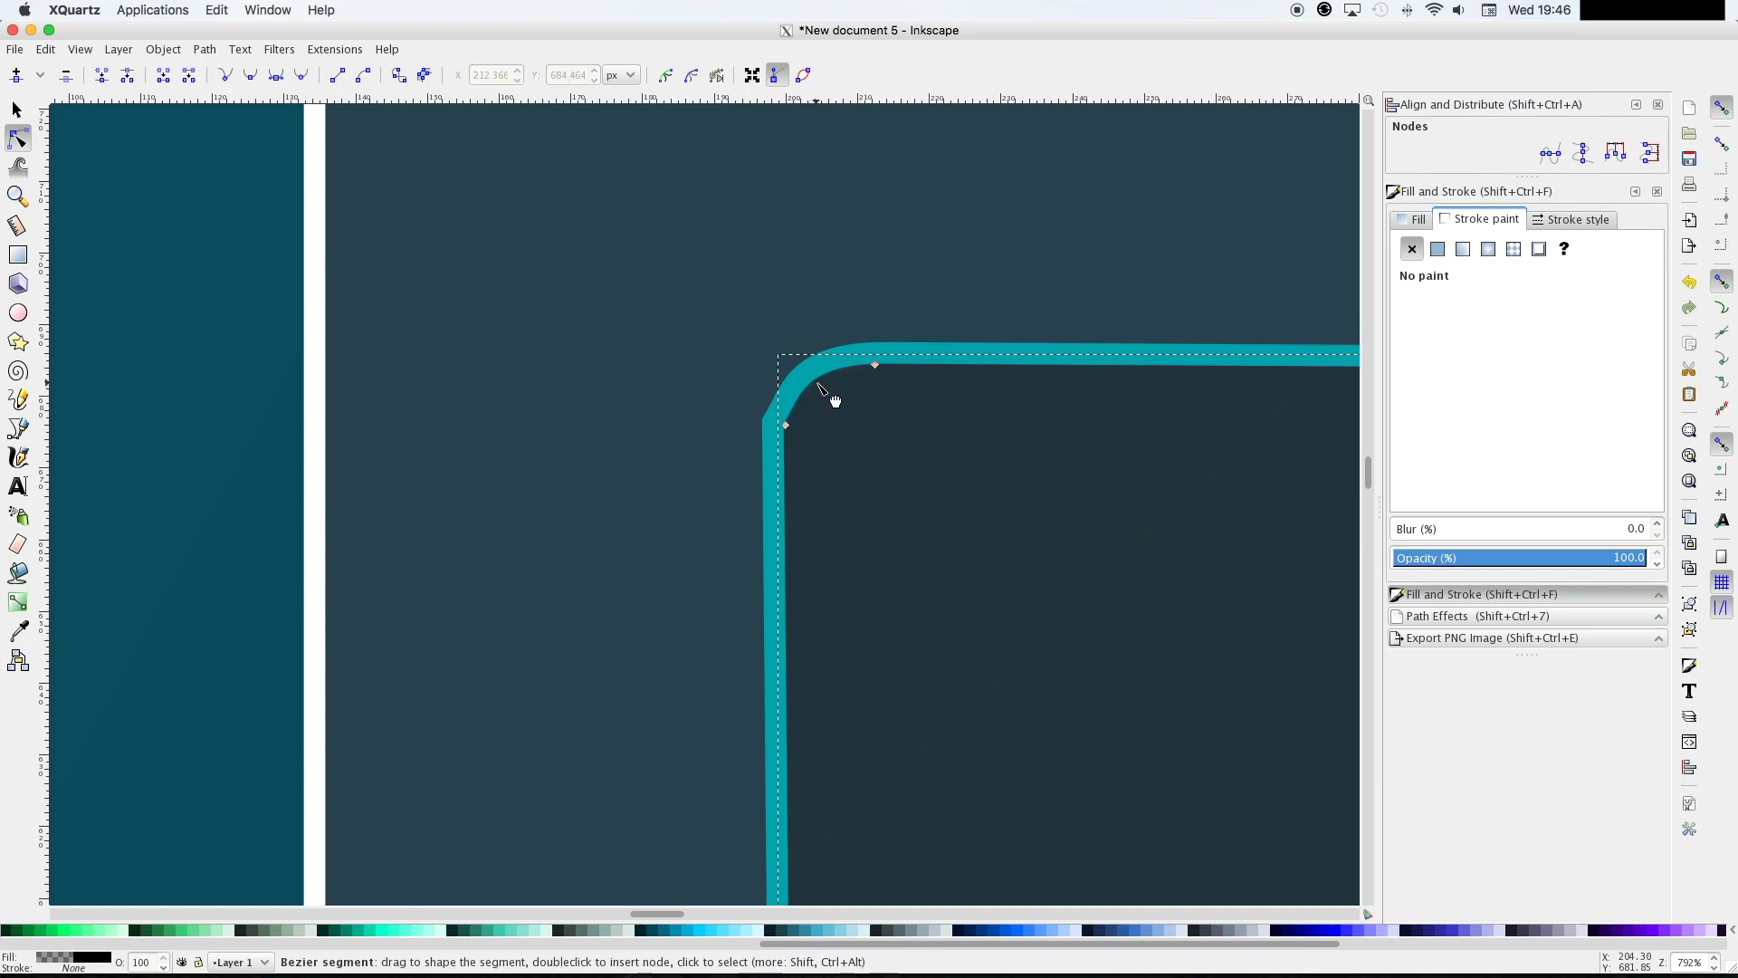
Bend the shadow's remaining corner segments to follow the rounded corners of the lettering and square, then deselect the shape
{"action": "scroll", "coordinate": [831, 400], "scroll_direction": "right", "scroll_amount": 15}
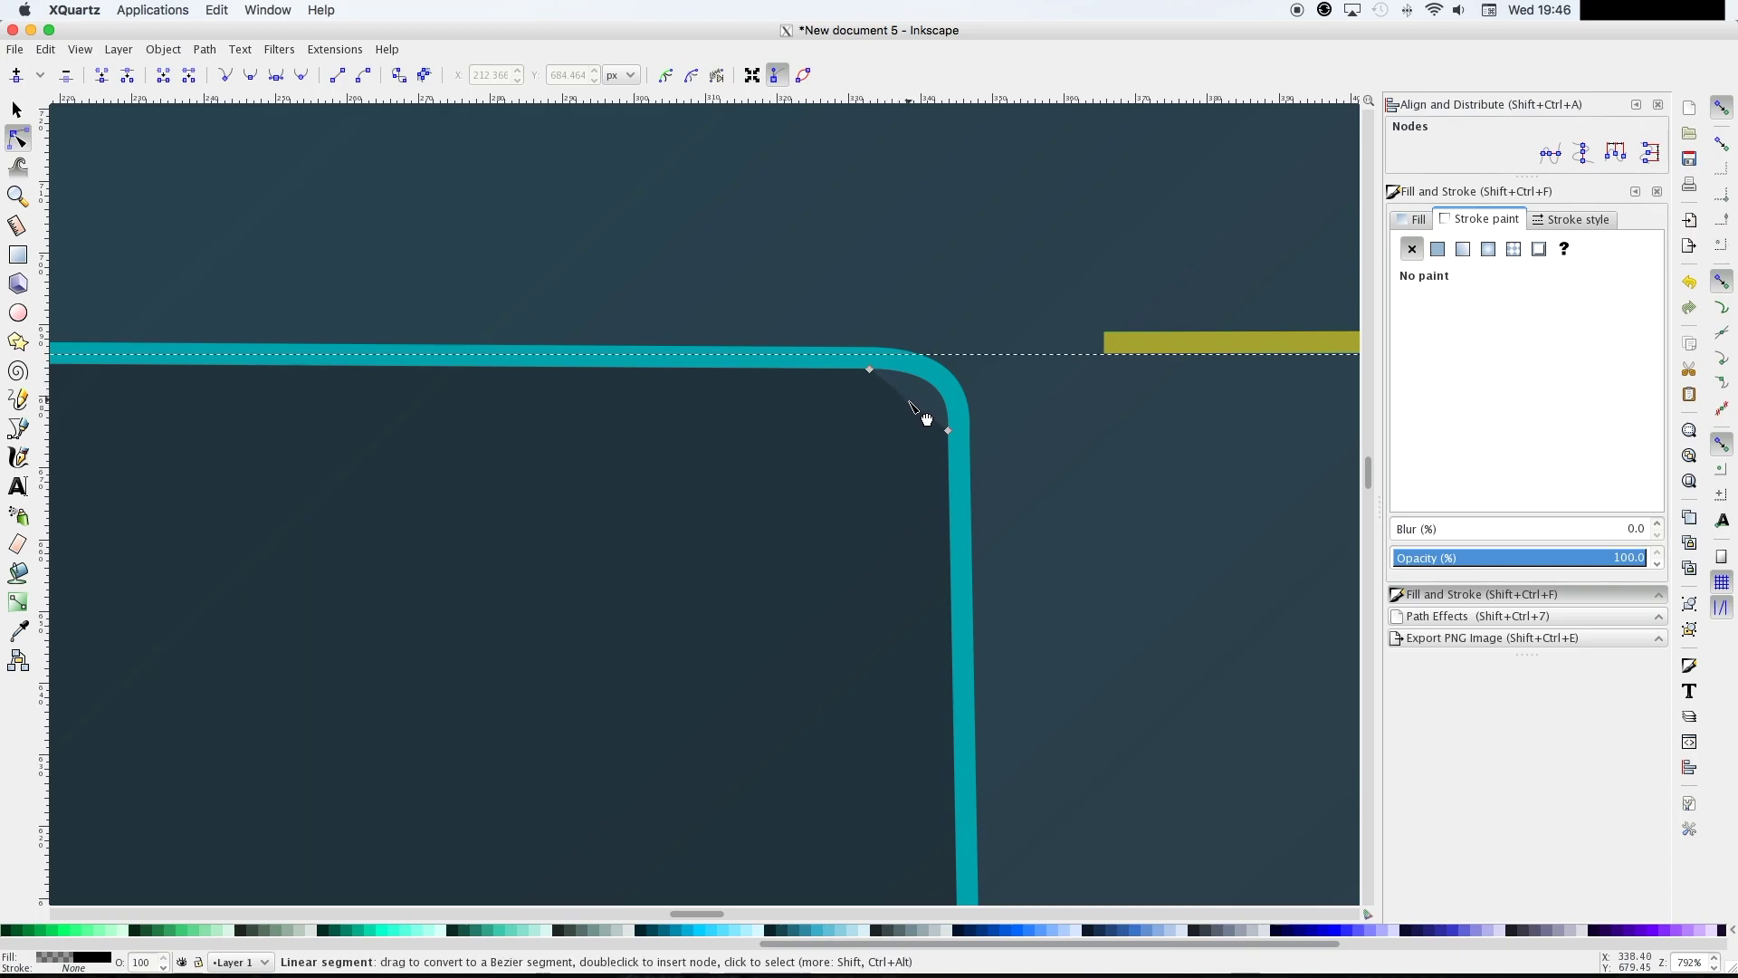
{"action": "left_click_drag", "start_coordinate": [906, 402], "coordinate": [925, 395]}
{"action": "key", "text": "4"}
{"action": "key", "text": "s"}
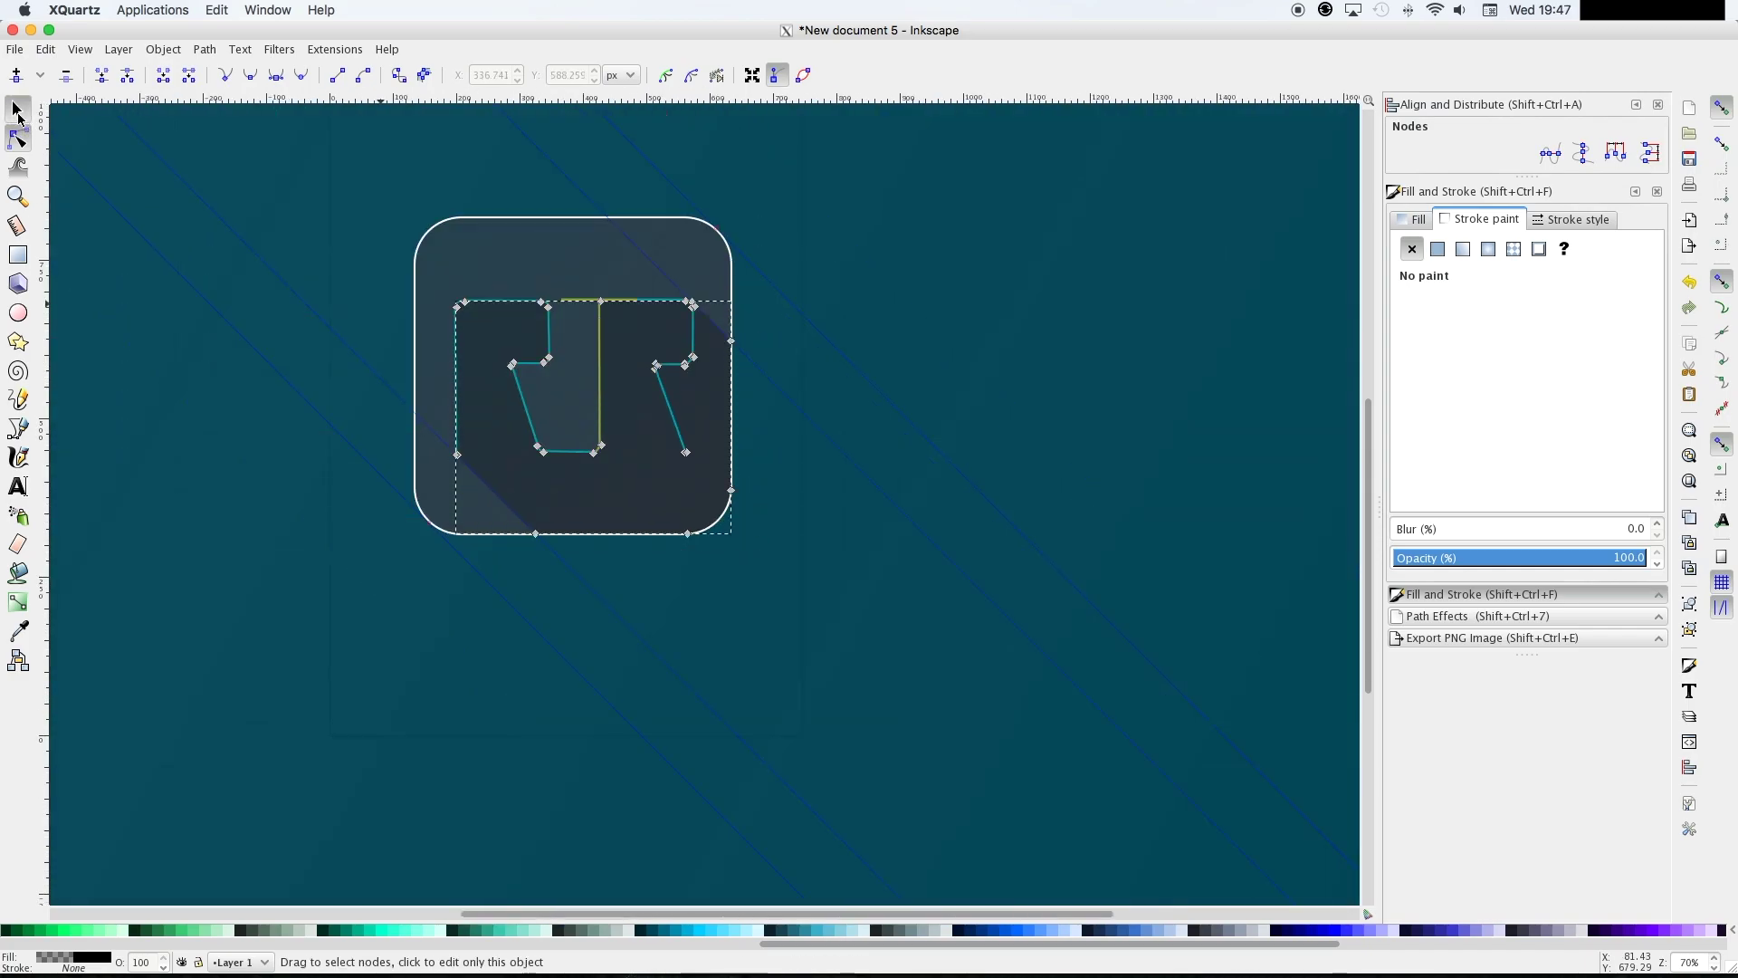
{"action": "left_click", "coordinate": [920, 295]}
{"action": "scroll", "coordinate": [920, 297], "scroll_direction": "left", "scroll_amount": 4}
{"action": "scroll", "coordinate": [920, 297], "scroll_direction": "up", "scroll_amount": 2}
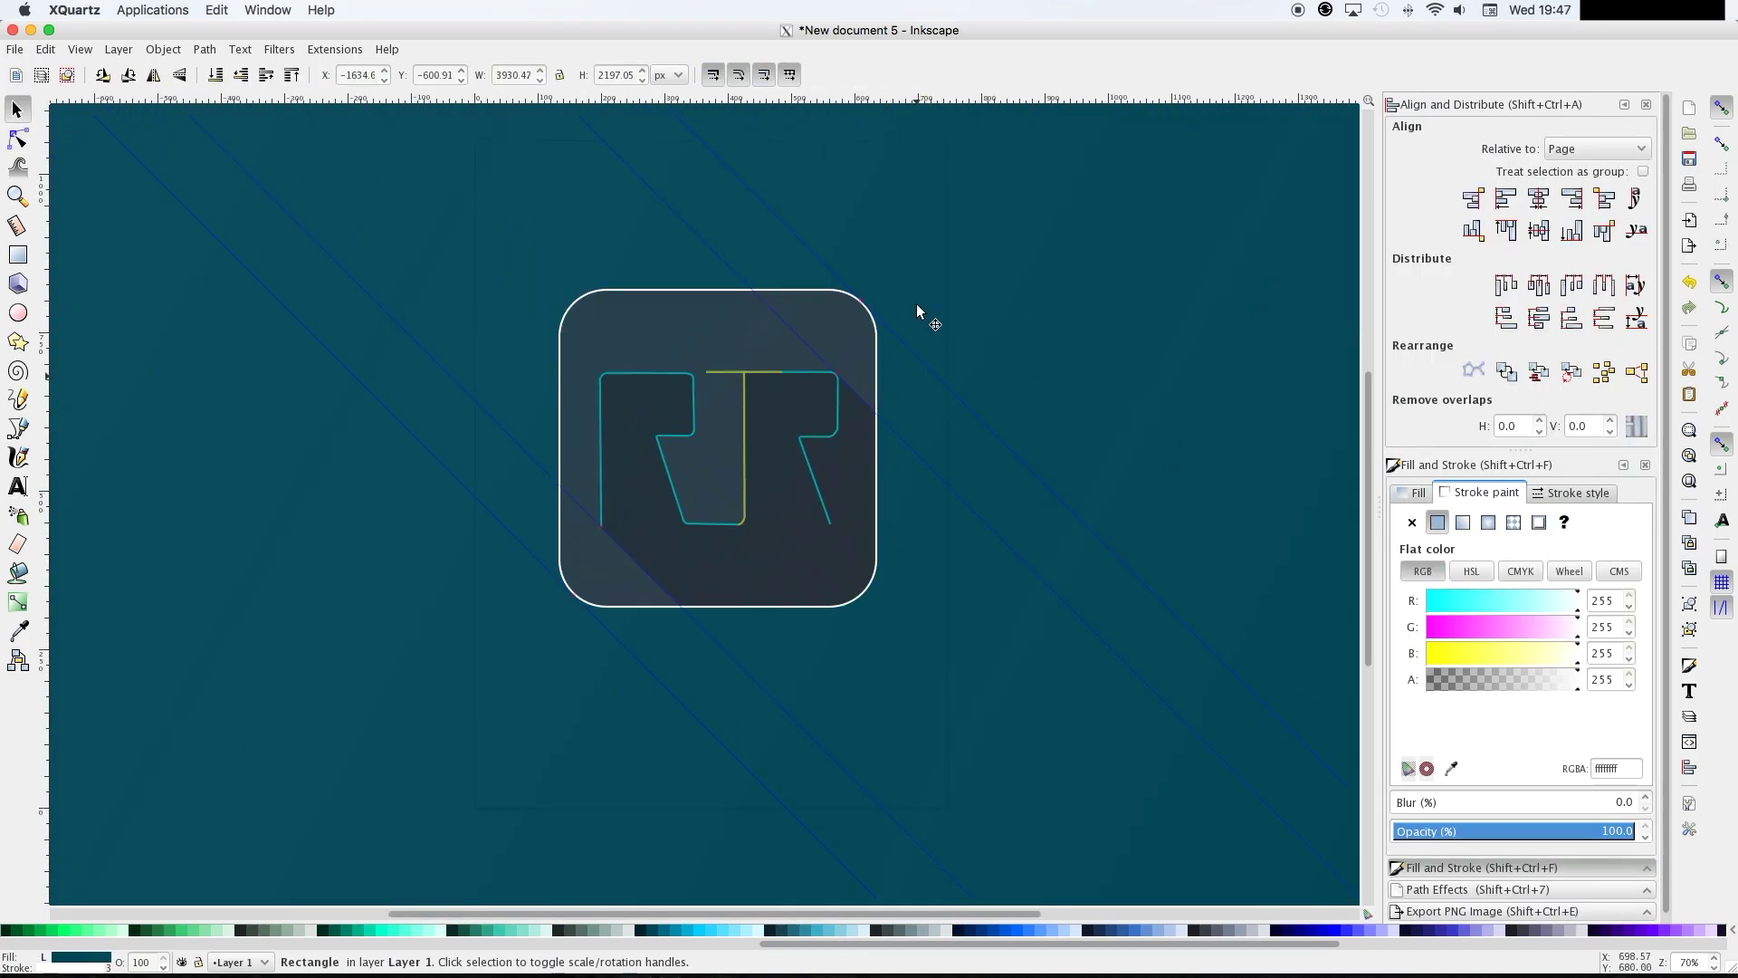
{"action": "key", "text": "3"}
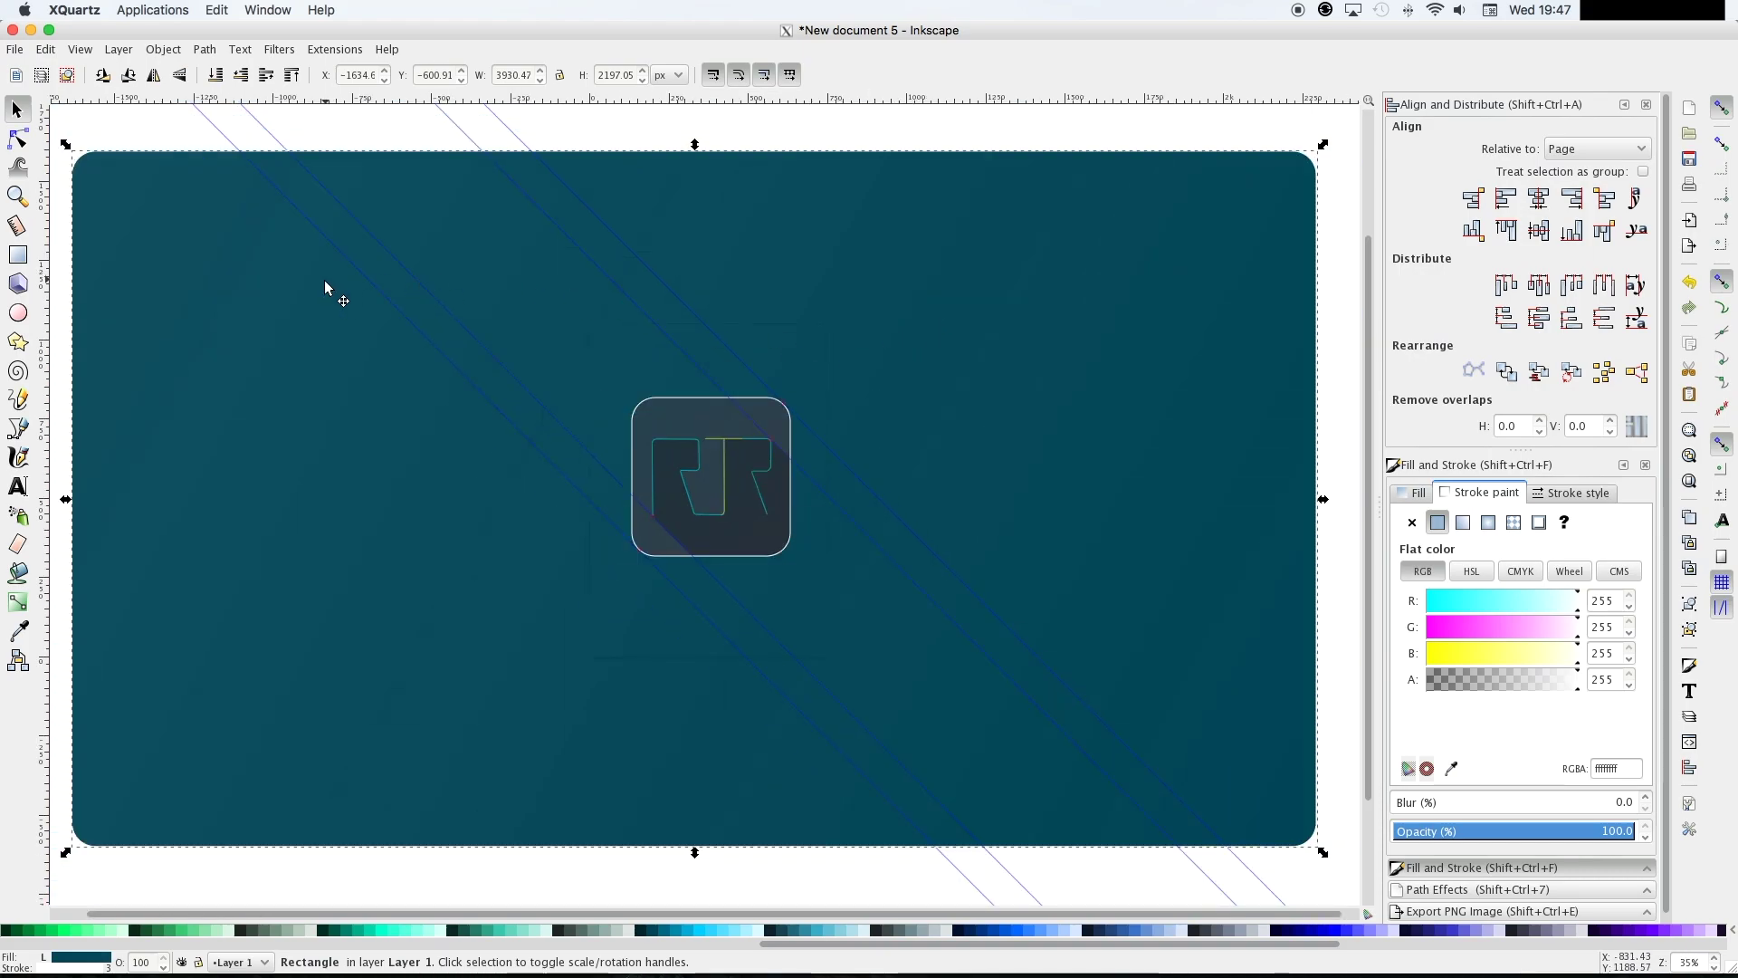
Start a new Bezier path on the rounded square's lower-left corner, where the outer diagonal guide touches its white outline
{"action": "left_click", "coordinate": [17, 427]}
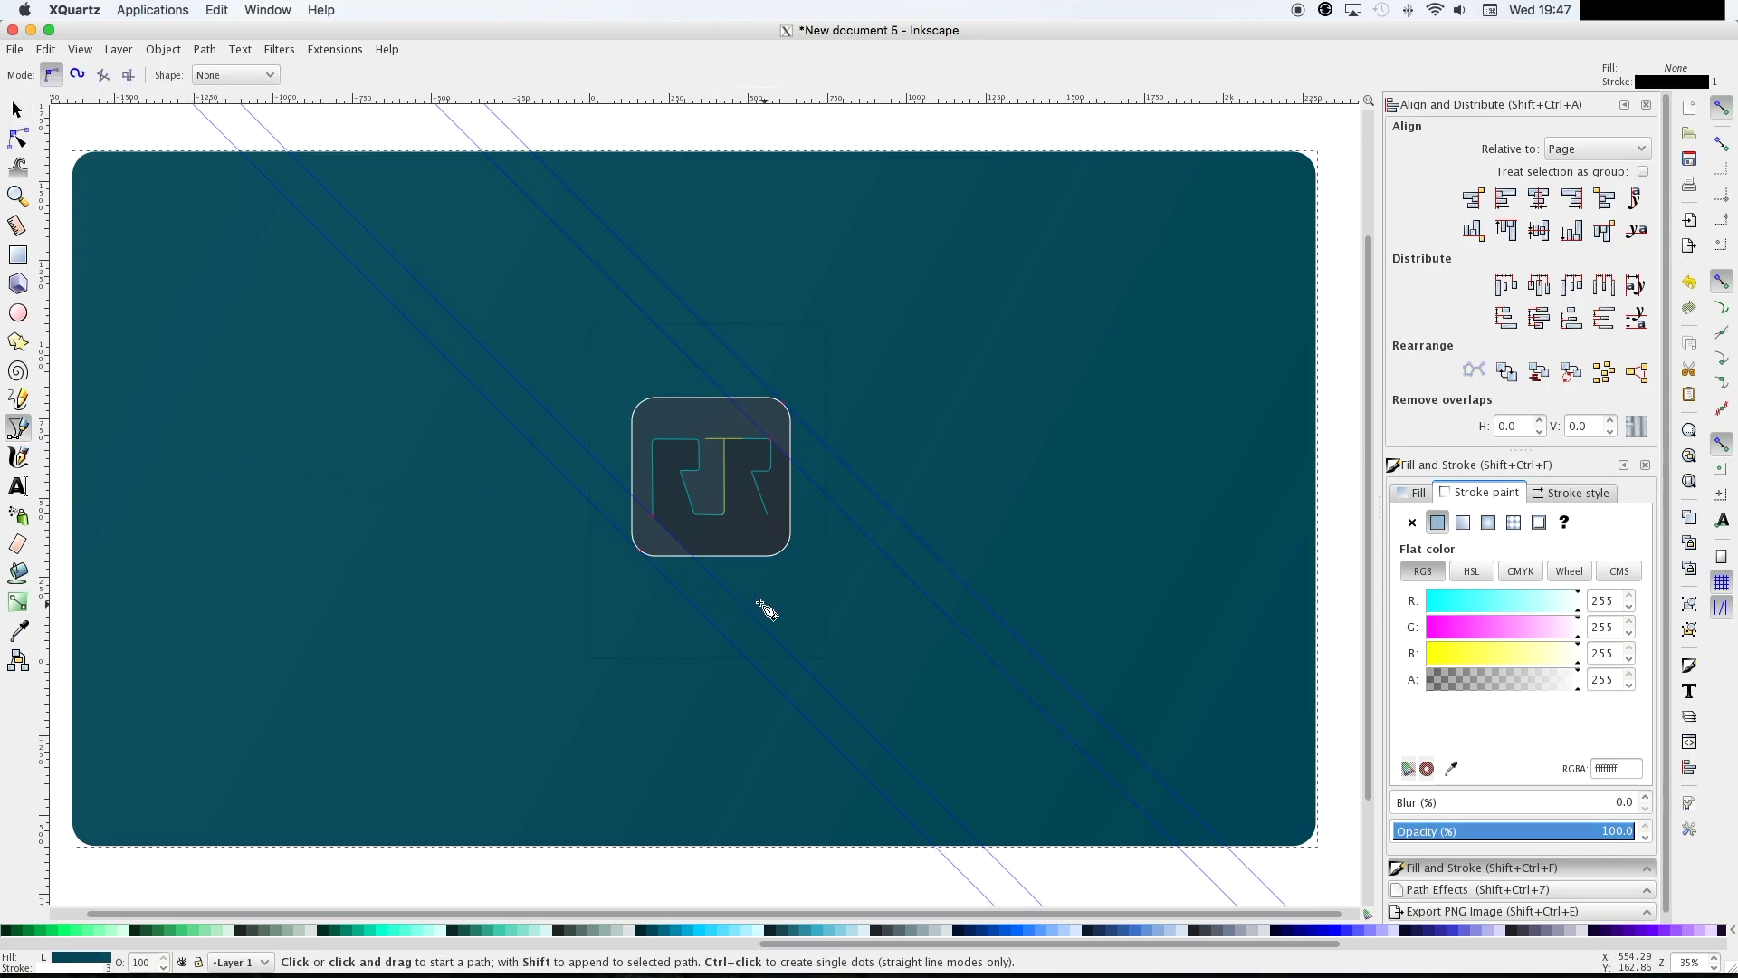
{"action": "key", "text": "plus"}
{"action": "key", "text": "plus"}
{"action": "key", "text": "plus"}
{"action": "key", "text": "plus"}
{"action": "key", "text": "plus"}
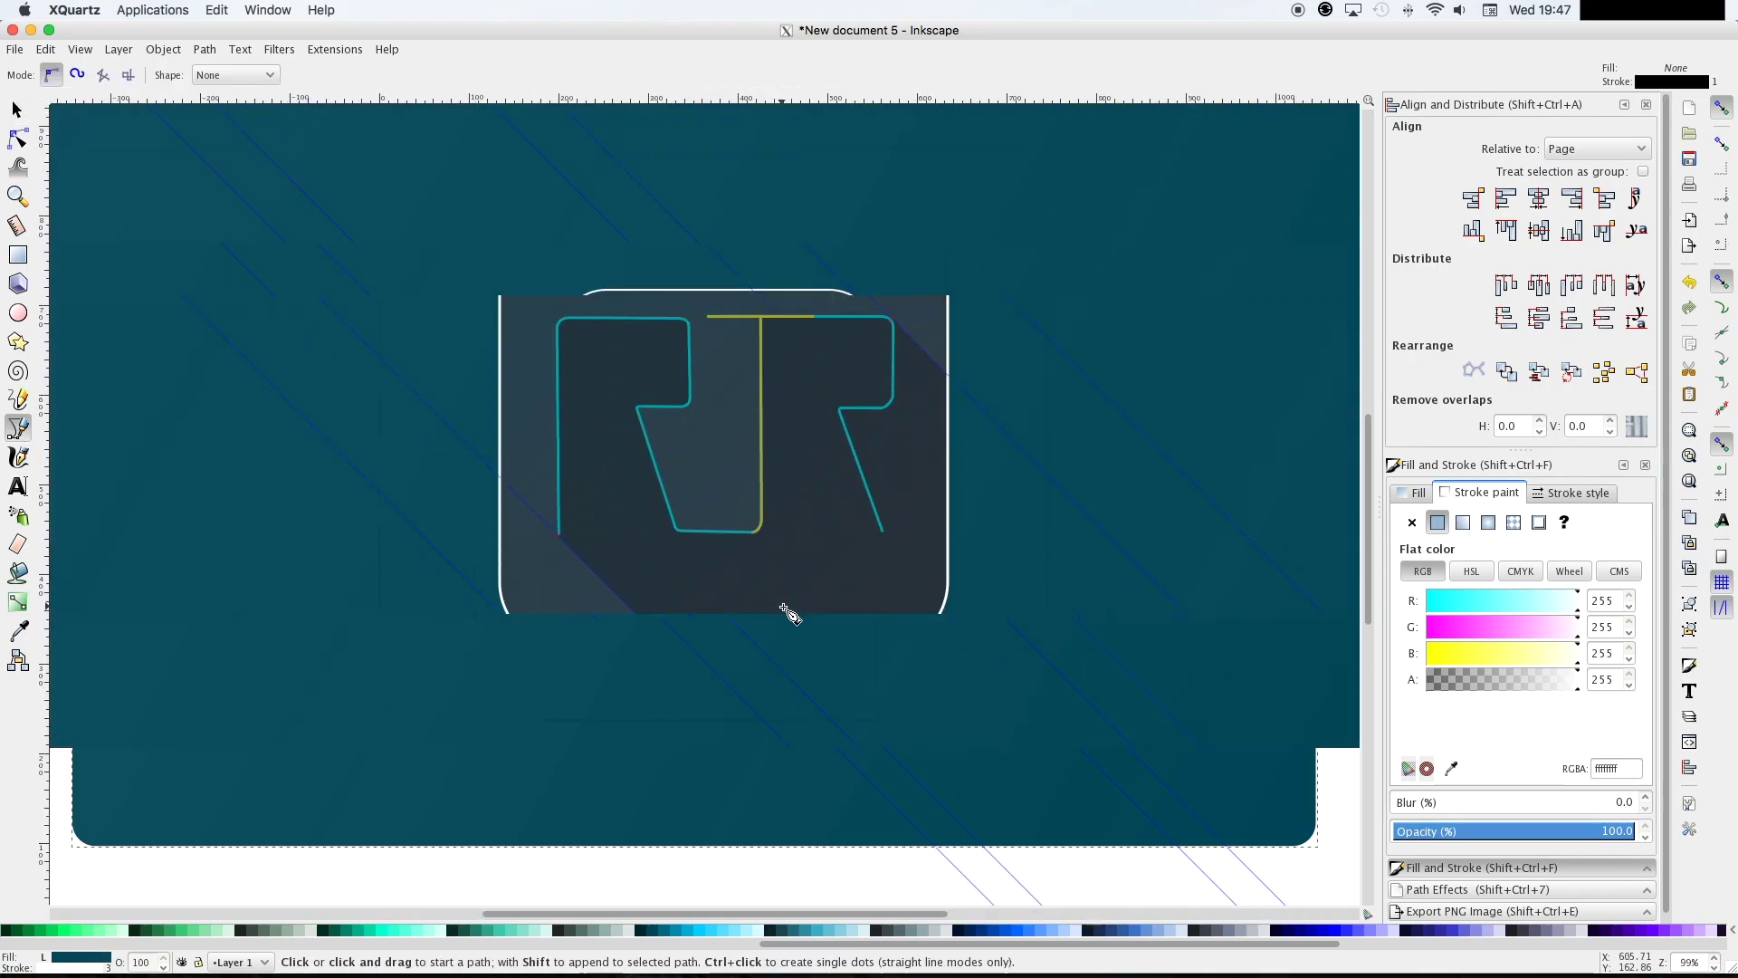
{"action": "scroll", "coordinate": [784, 609], "scroll_direction": "down", "scroll_amount": 10}
{"action": "key", "text": "plus"}
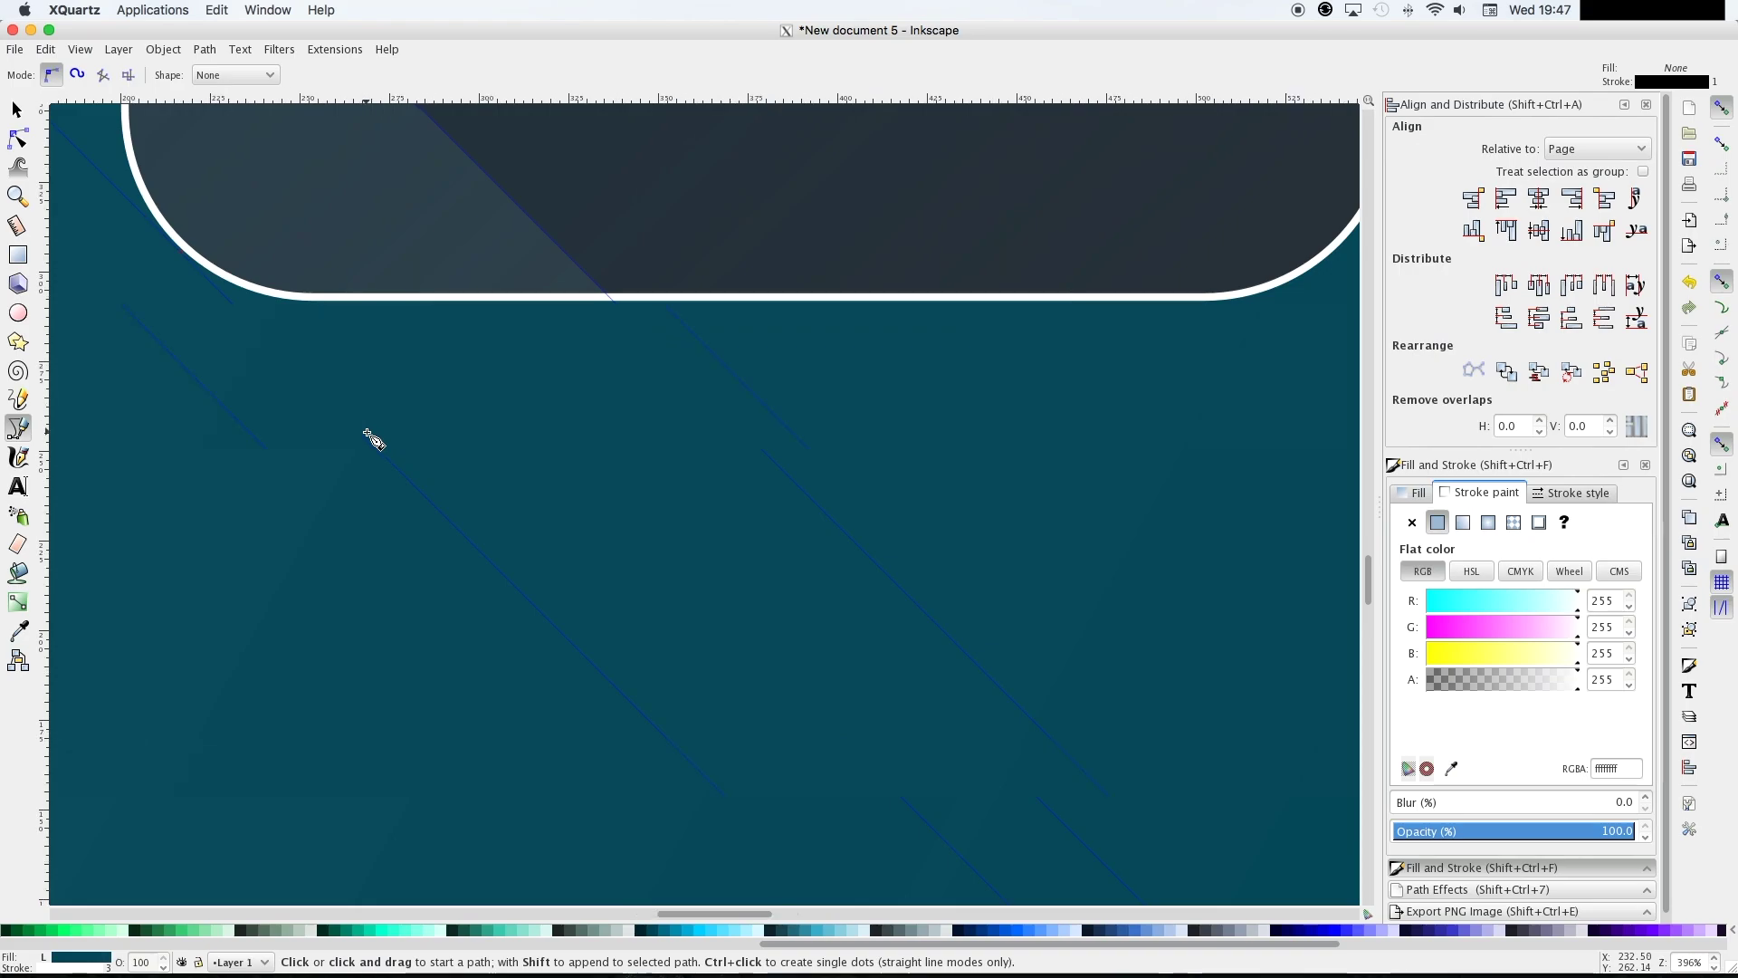
{"action": "key", "text": "plus"}
{"action": "scroll", "coordinate": [376, 439], "scroll_direction": "up", "scroll_amount": 6}
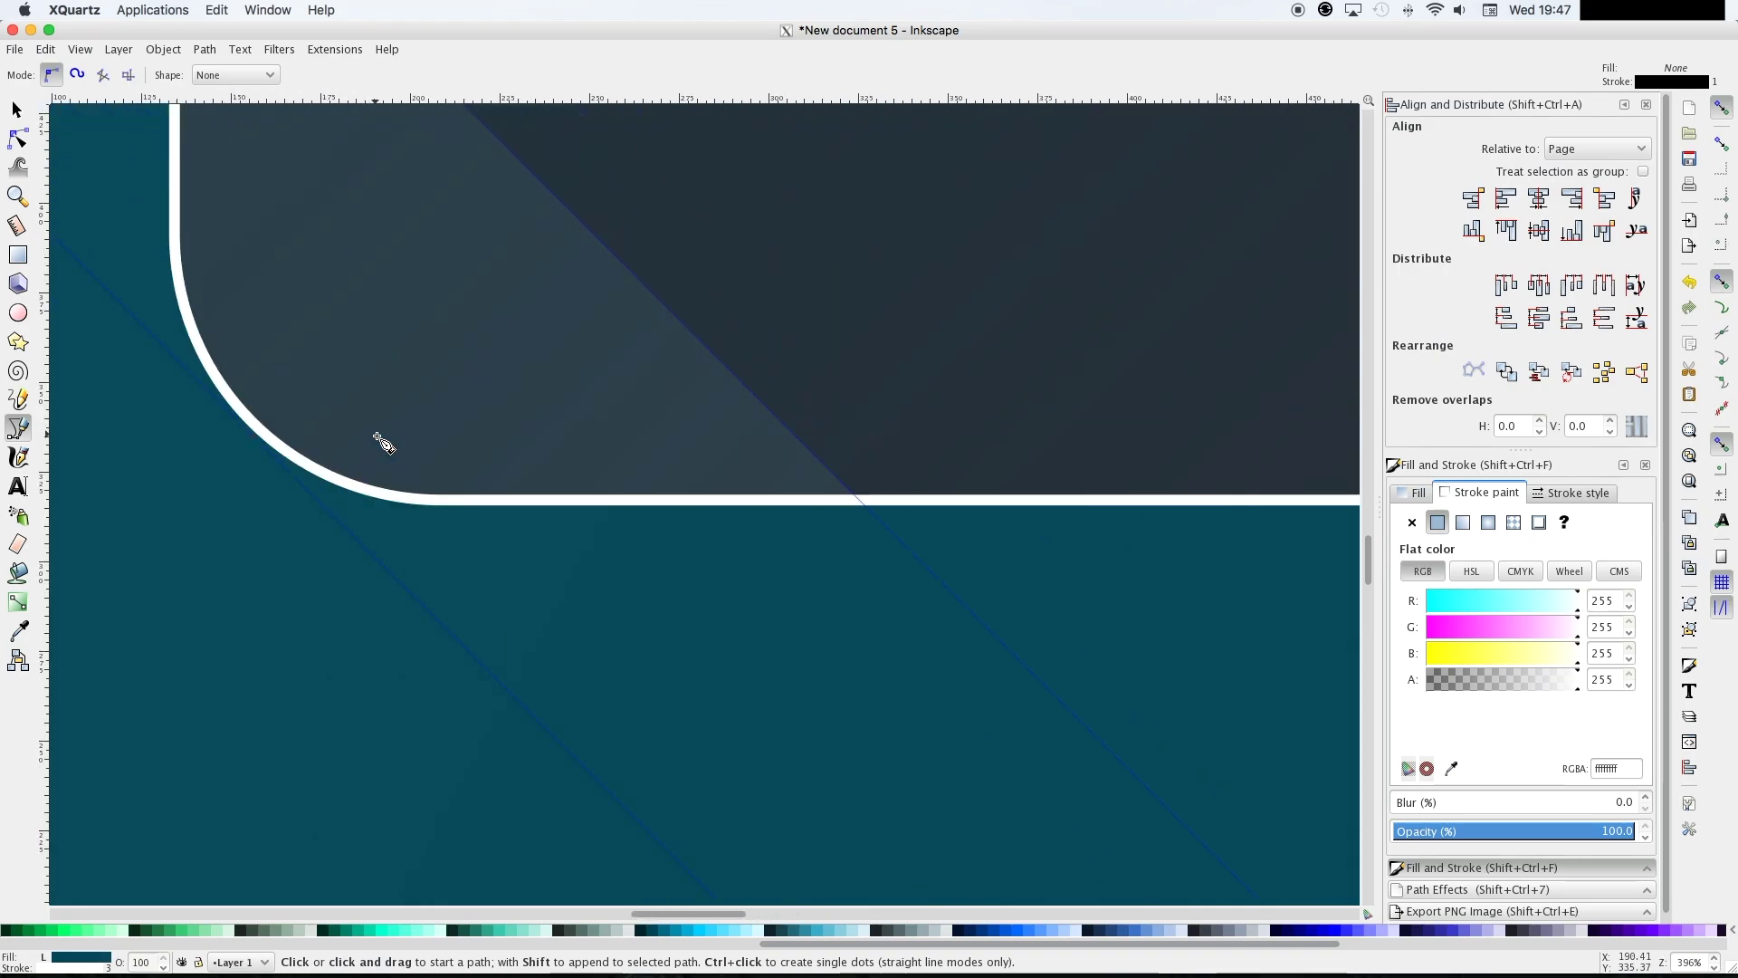
{"action": "left_click", "coordinate": [254, 437]}
Run the path's first segment about 1319 px along the lower-left diagonal guide to the background's bottom edge
{"action": "scroll", "coordinate": [851, 650], "scroll_direction": "down", "scroll_amount": 10}
{"action": "scroll", "coordinate": [851, 650], "scroll_direction": "right", "scroll_amount": 5}
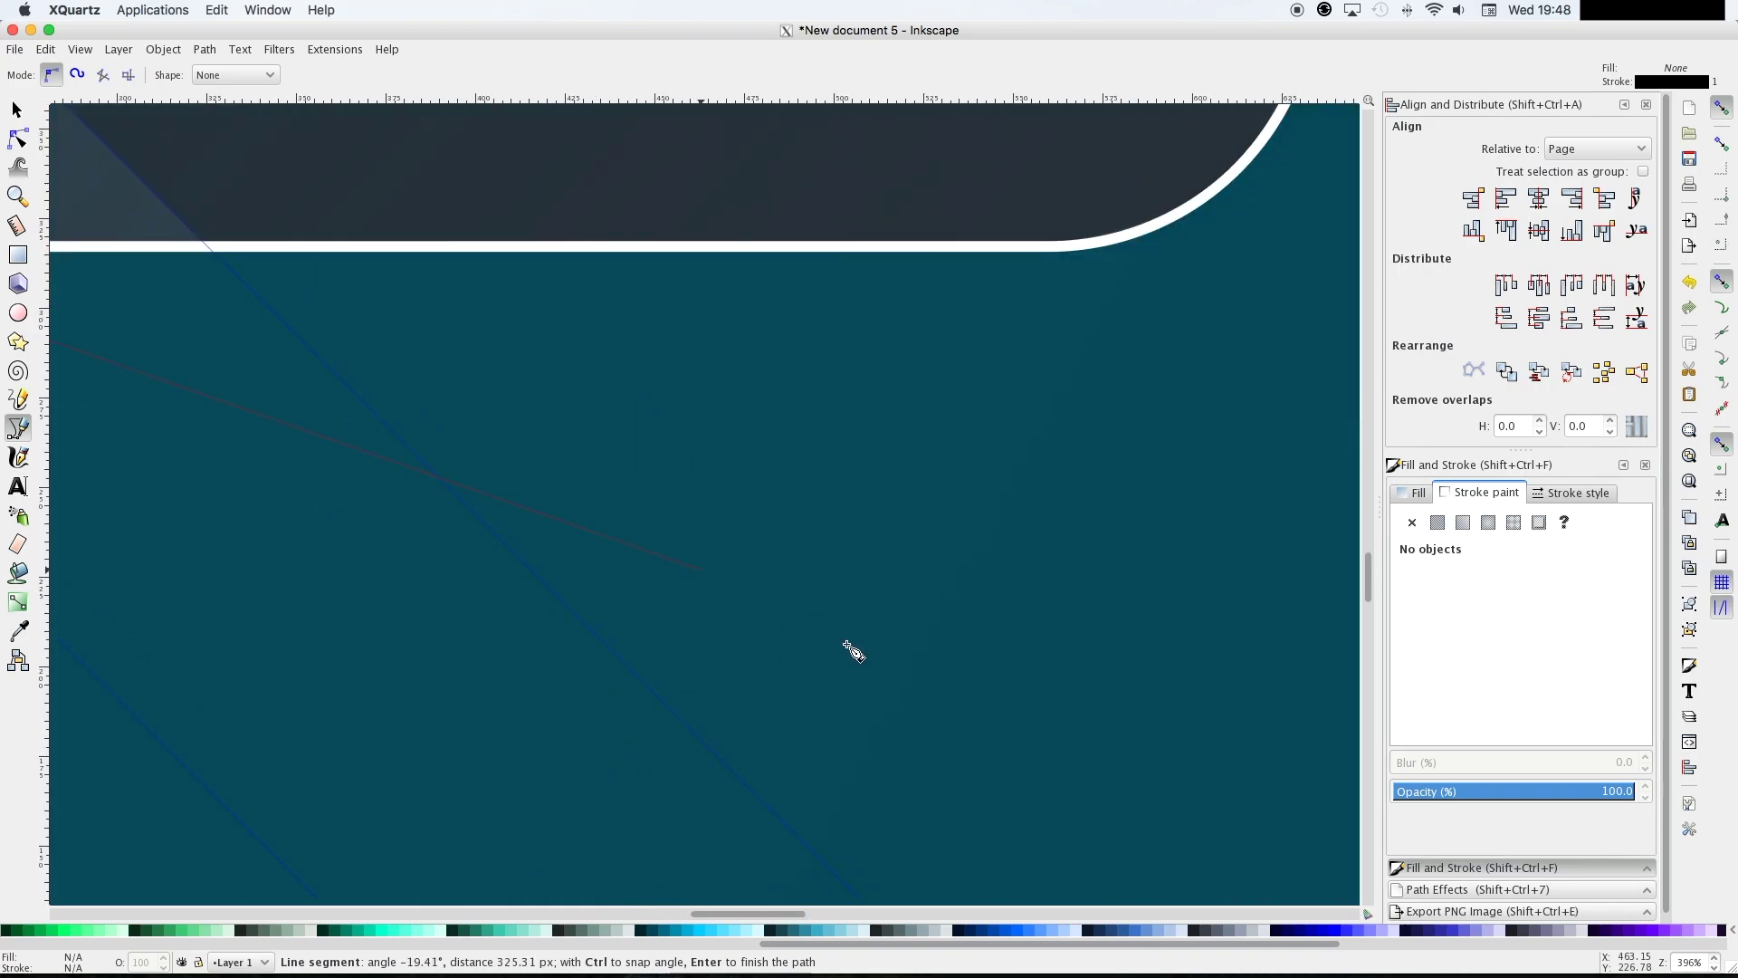
{"action": "scroll", "coordinate": [865, 650], "scroll_direction": "down", "scroll_amount": 10}
{"action": "scroll", "coordinate": [864, 650], "scroll_direction": "right", "scroll_amount": 10}
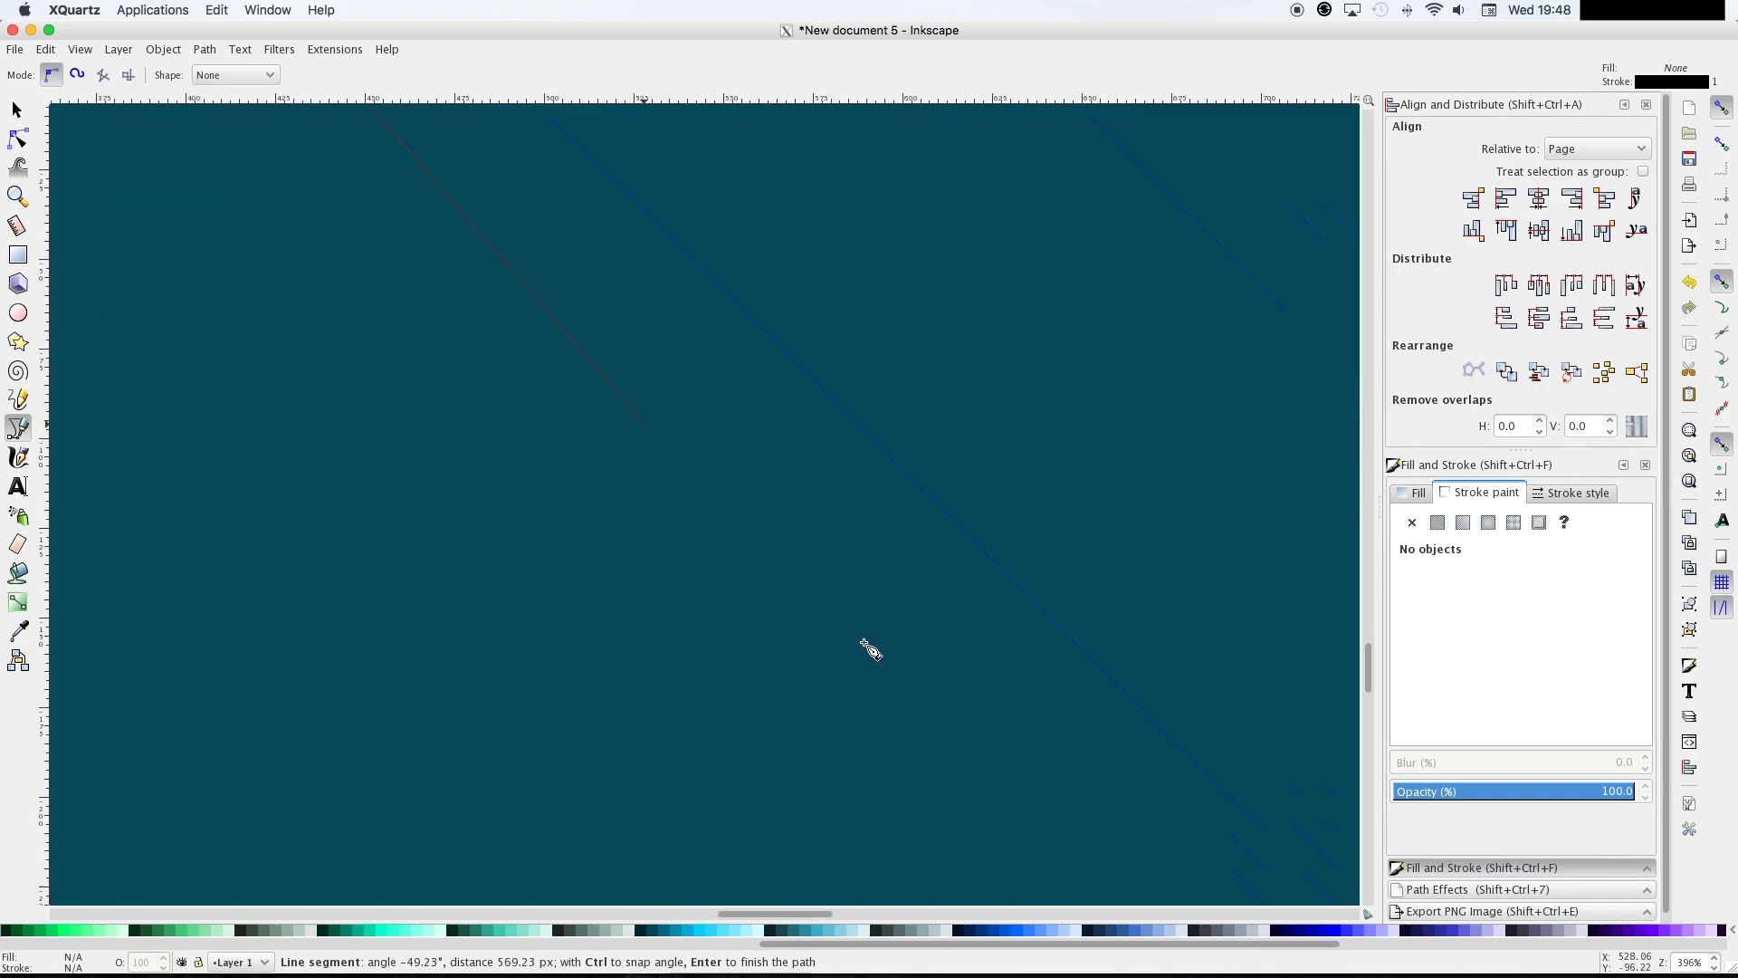
{"action": "scroll", "coordinate": [885, 651], "scroll_direction": "down", "scroll_amount": 10}
{"action": "scroll", "coordinate": [885, 652], "scroll_direction": "right", "scroll_amount": 10}
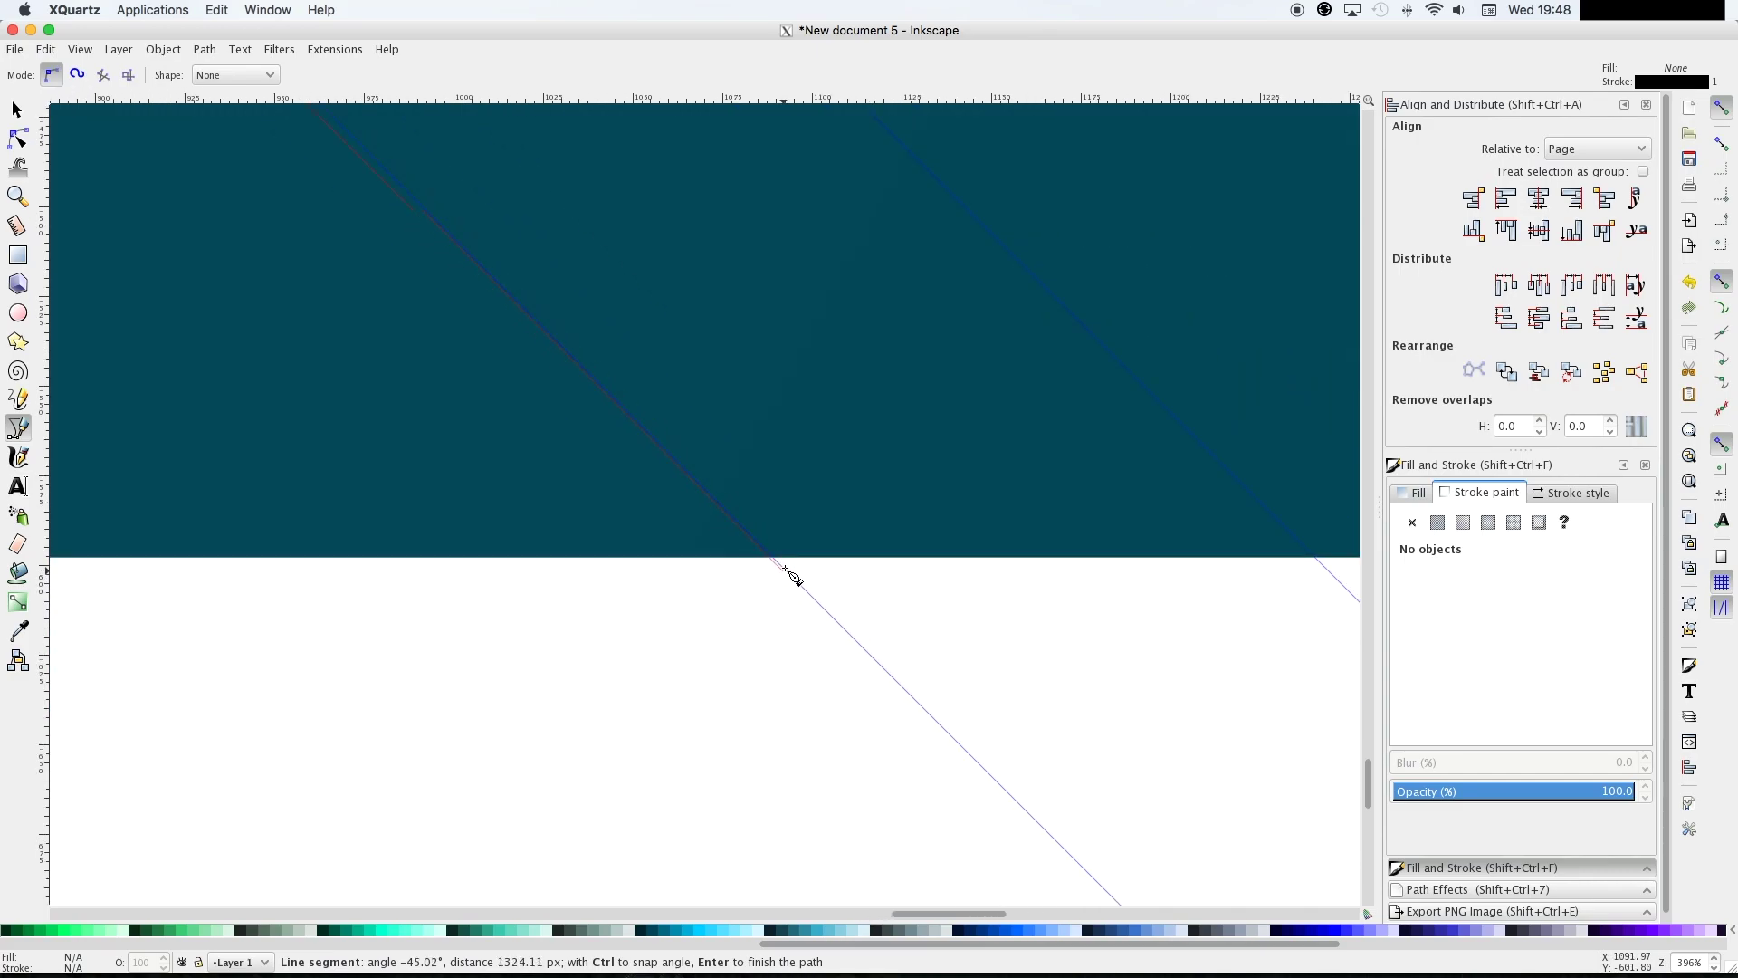
{"action": "scroll", "coordinate": [780, 565], "scroll_direction": "down", "scroll_amount": 2}
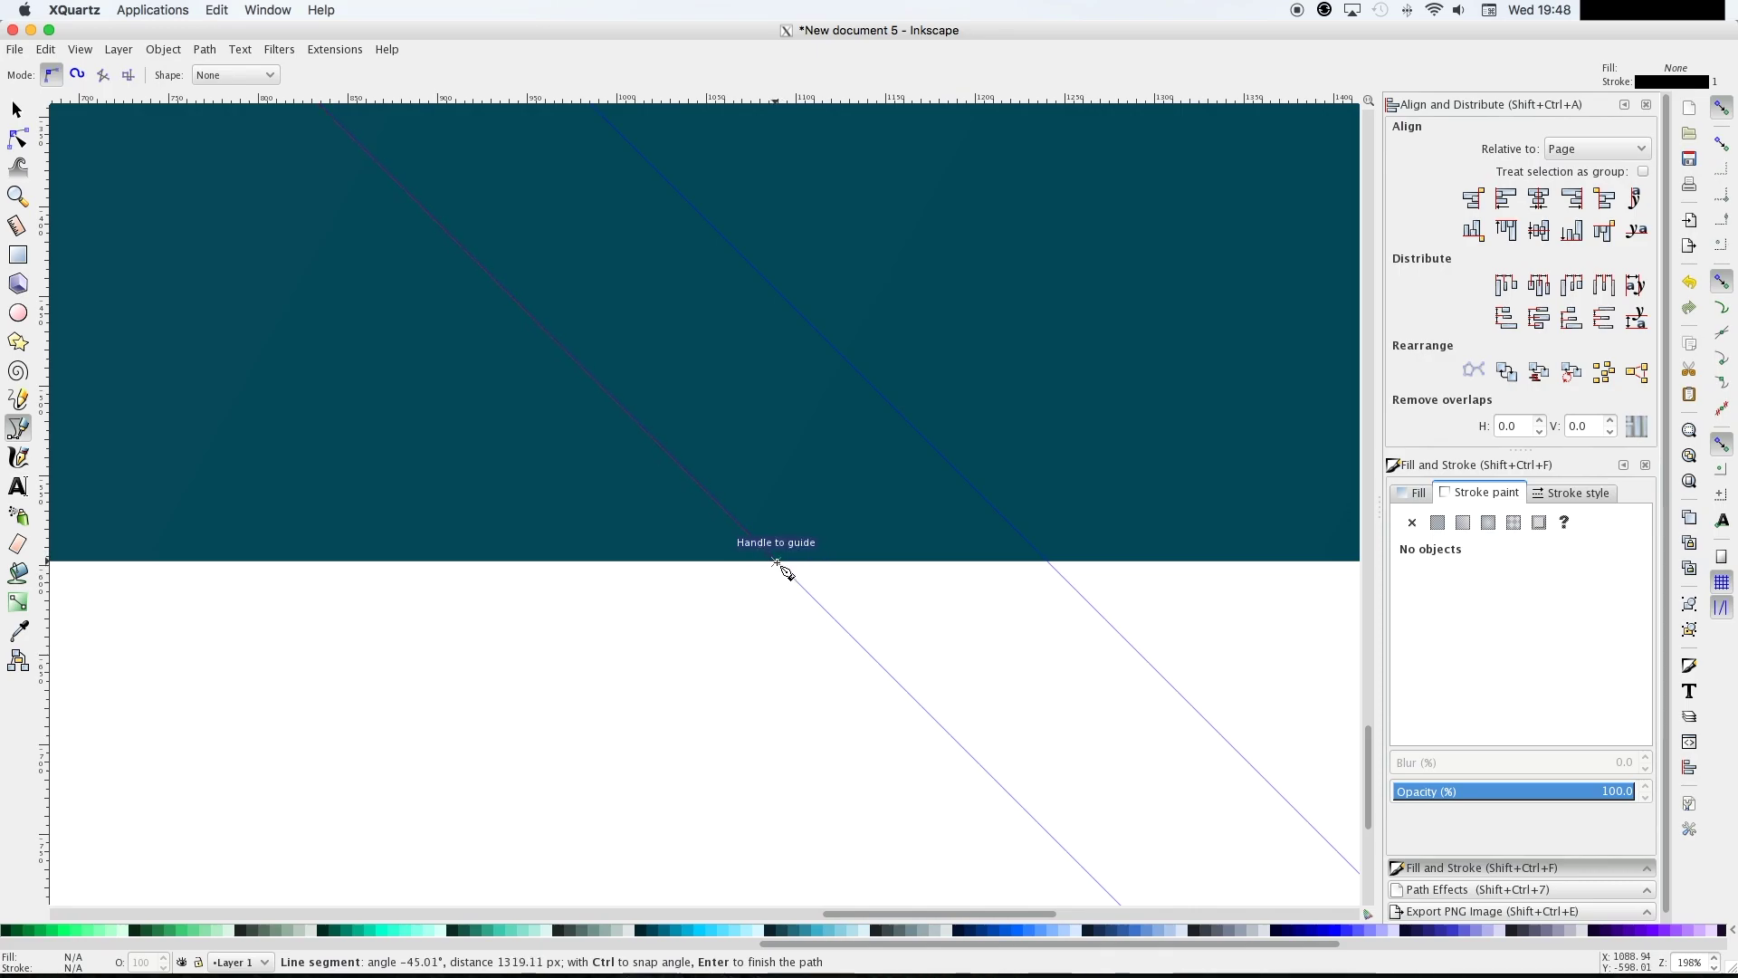
{"action": "left_click", "coordinate": [776, 563]}
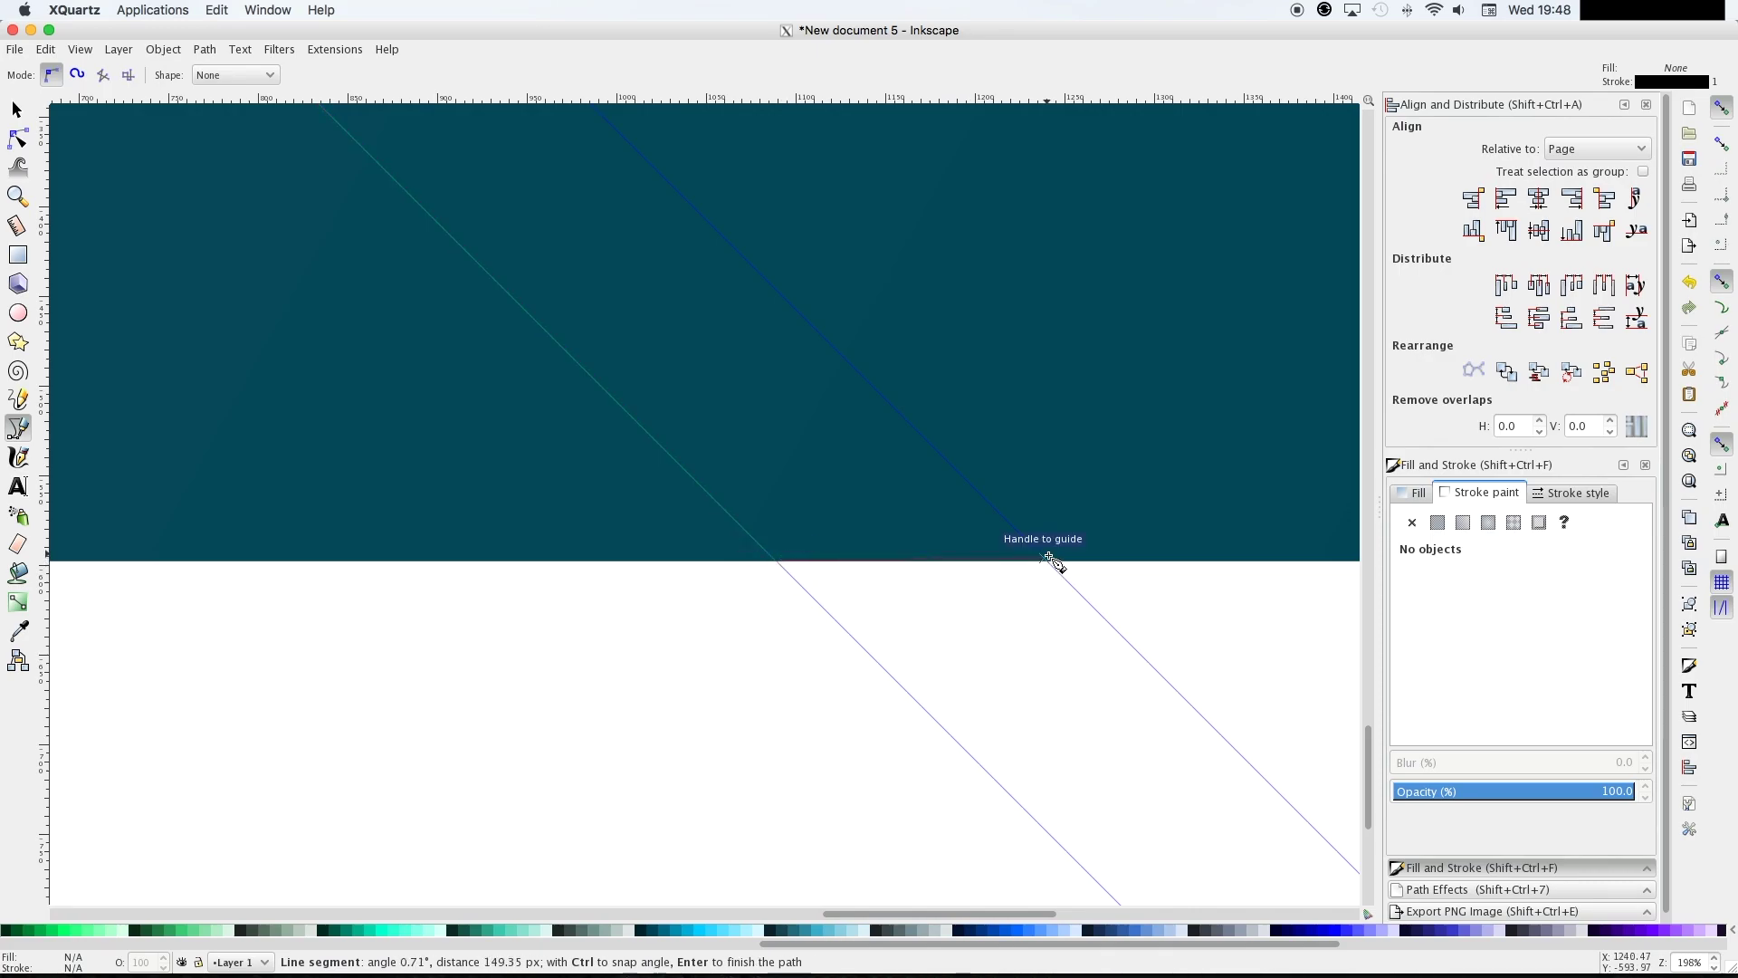
Continue the path along the background's bottom edge to the outermost right guide, up to the square's upper-right corner, and close it at its start
{"action": "scroll", "coordinate": [1050, 560], "scroll_direction": "down", "scroll_amount": 4}
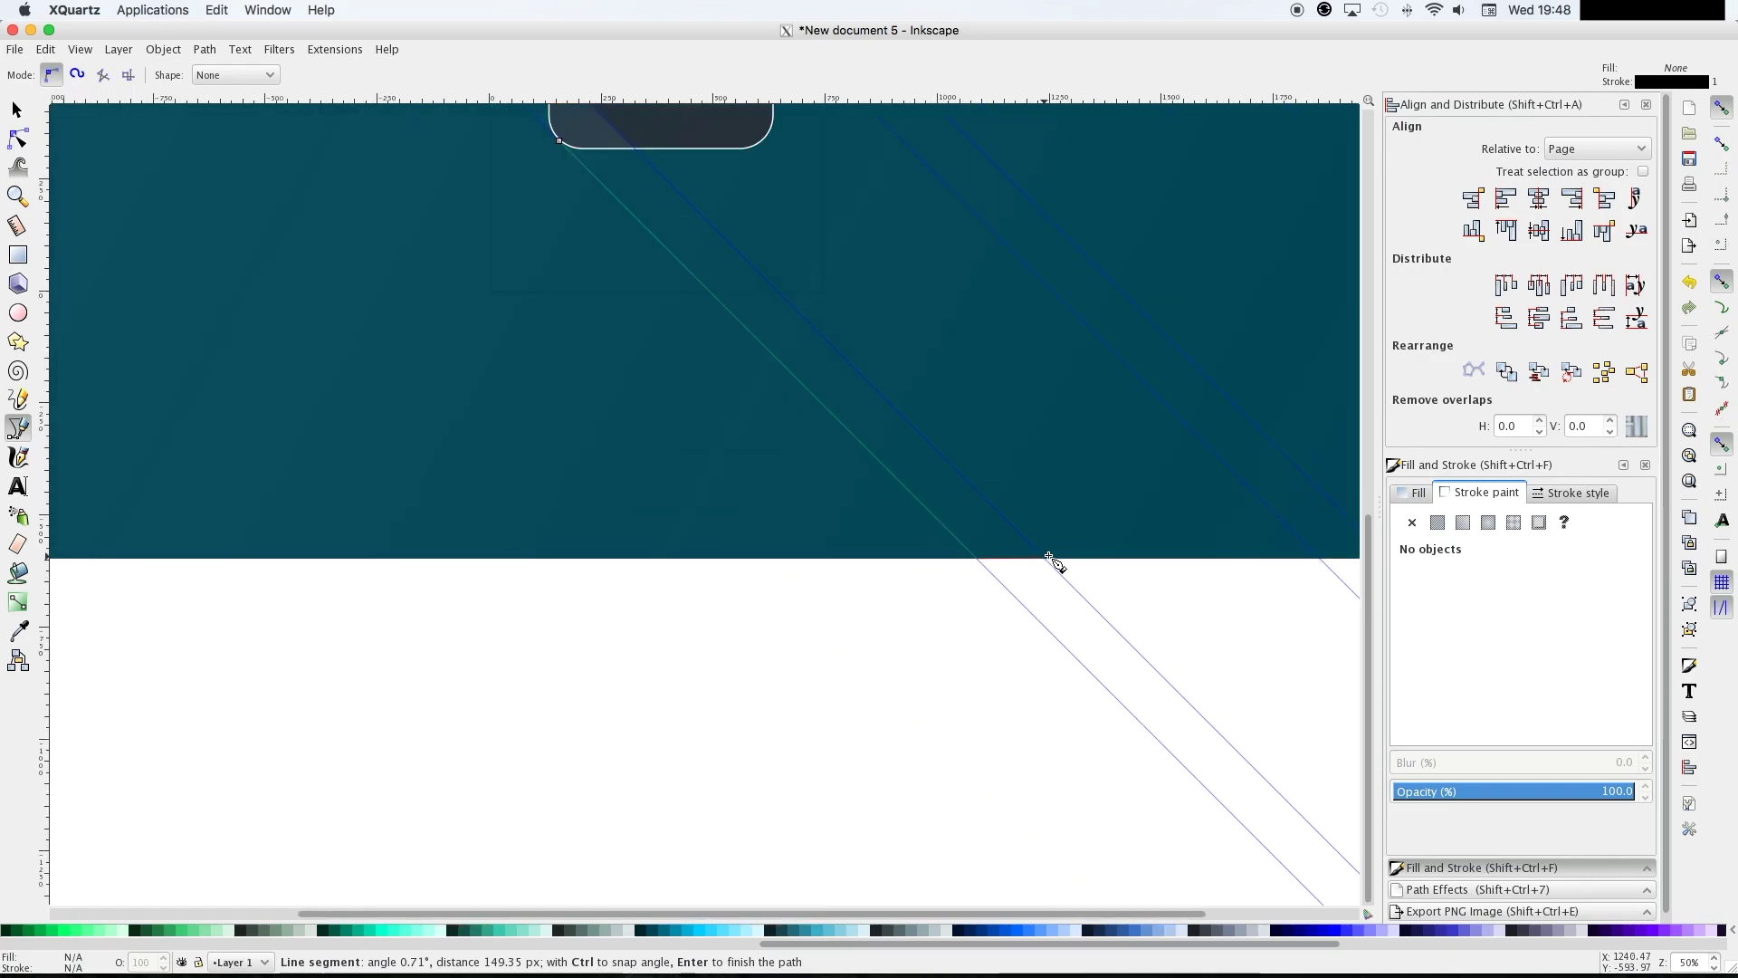
{"action": "scroll", "coordinate": [1050, 560], "scroll_direction": "right", "scroll_amount": 3}
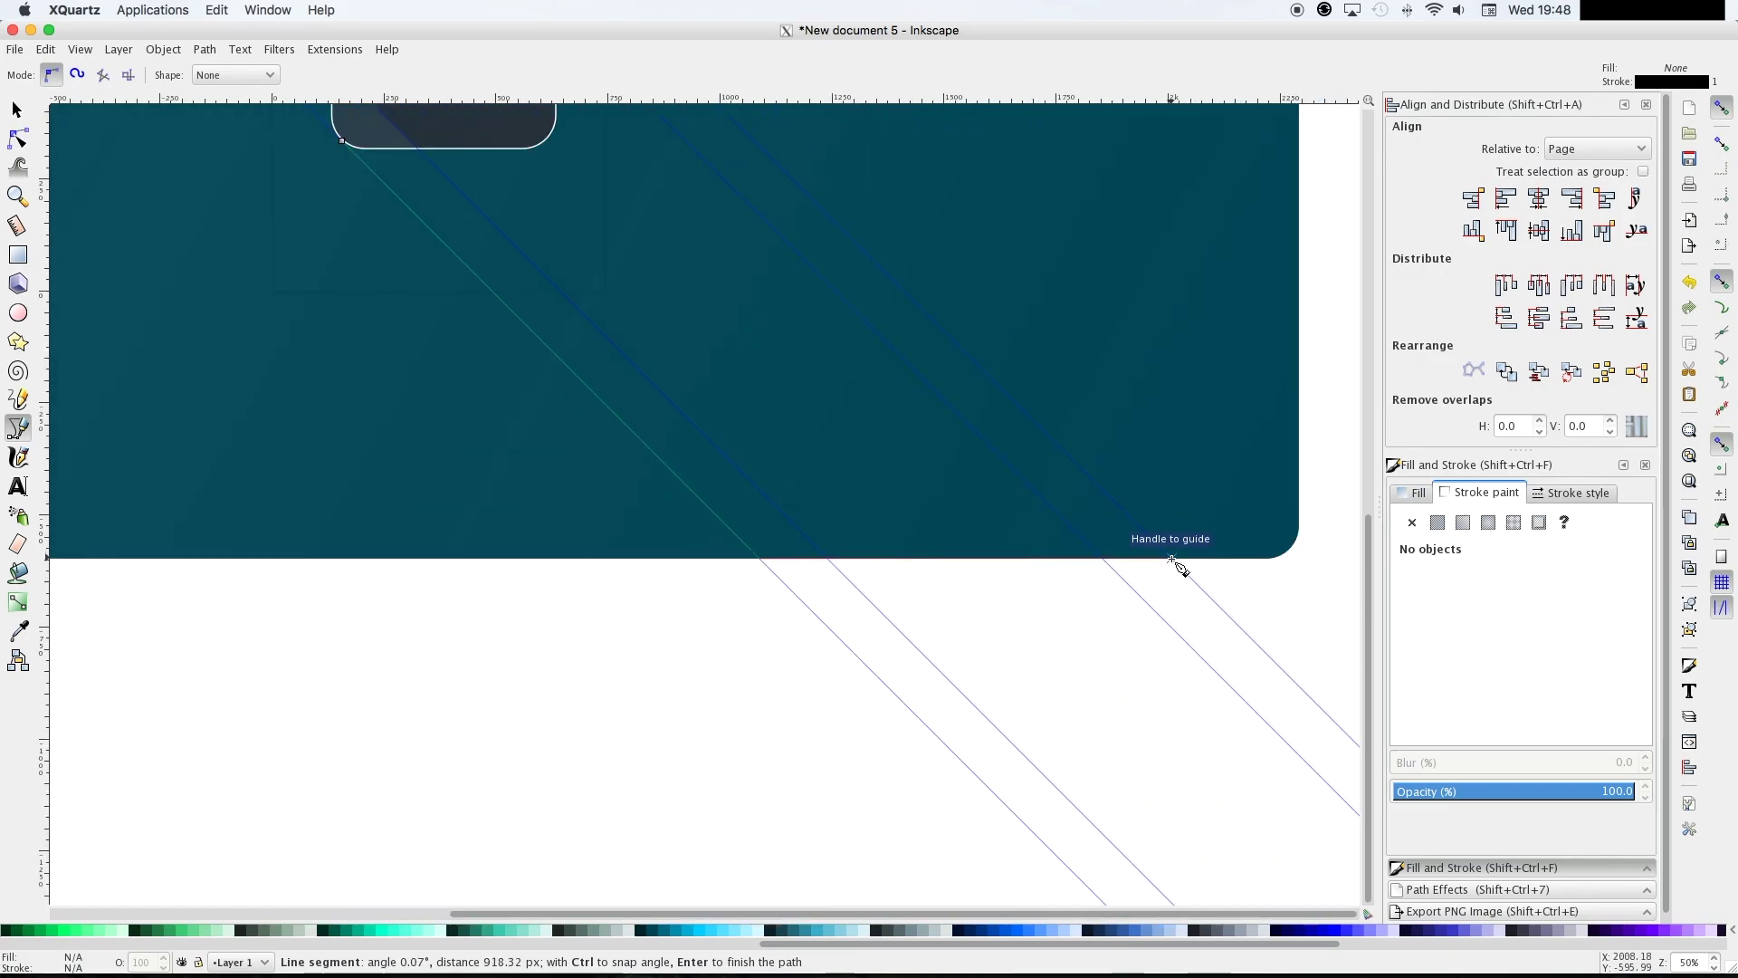
{"action": "scroll", "coordinate": [949, 454], "scroll_direction": "up", "scroll_amount": 5}
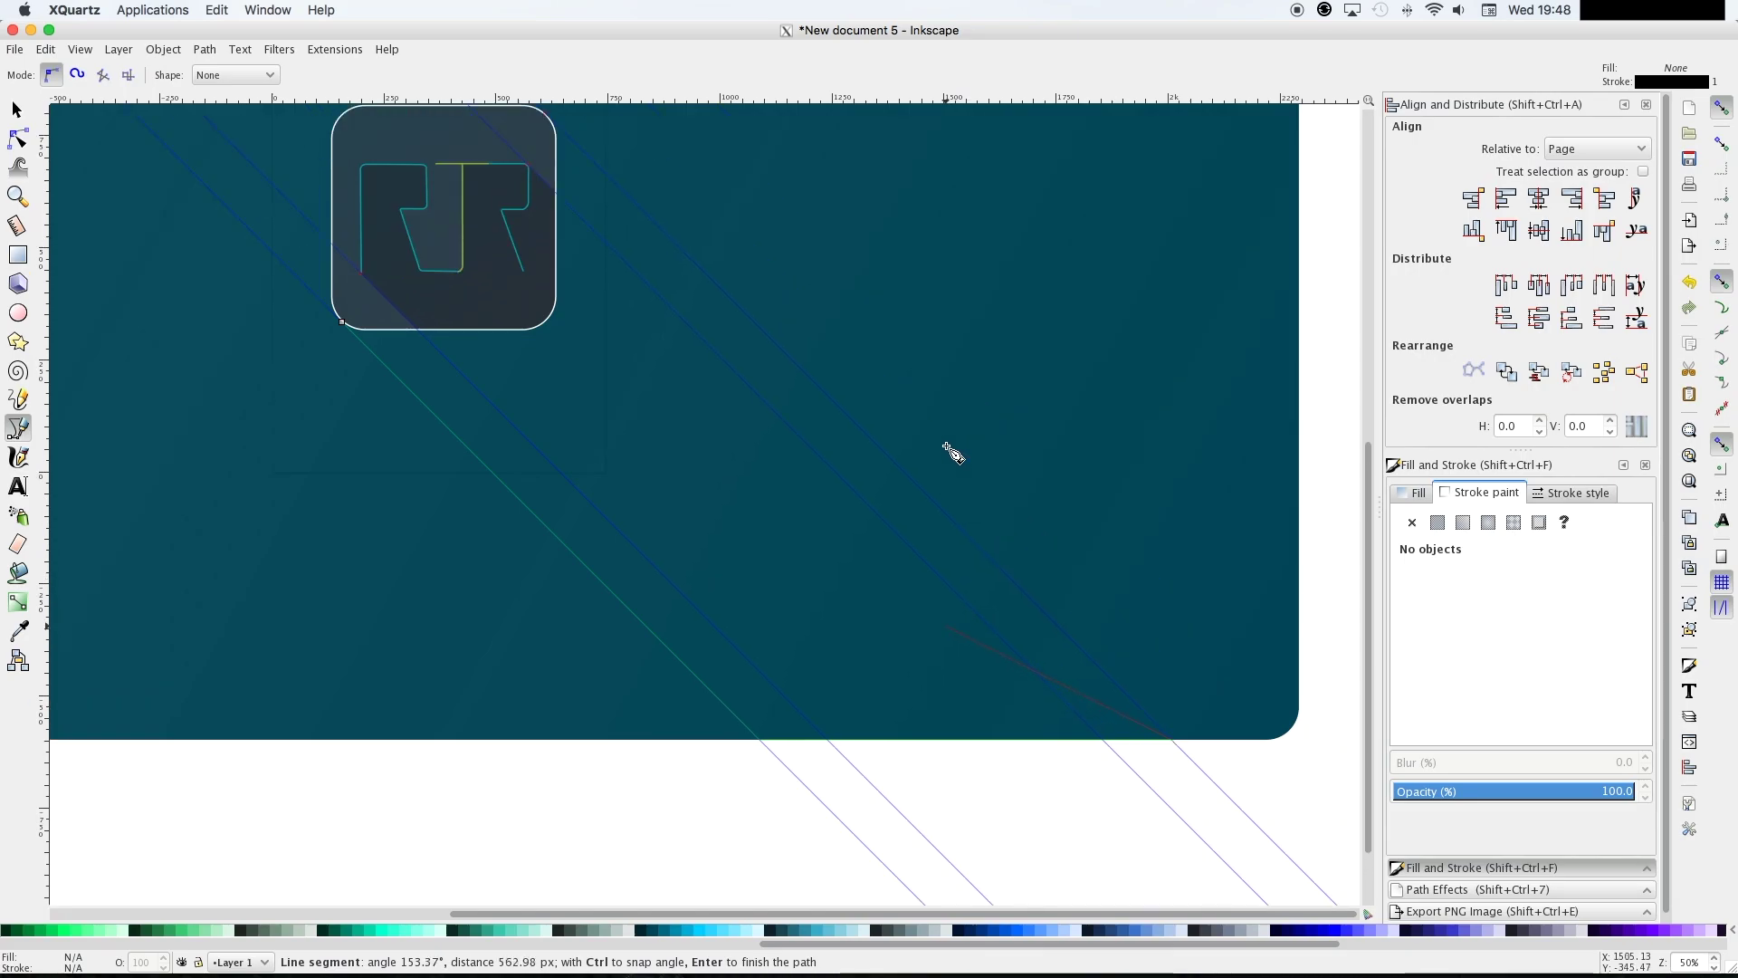
{"action": "scroll", "coordinate": [949, 460], "scroll_direction": "up", "scroll_amount": 4}
{"action": "scroll", "coordinate": [949, 460], "scroll_direction": "left", "scroll_amount": 3}
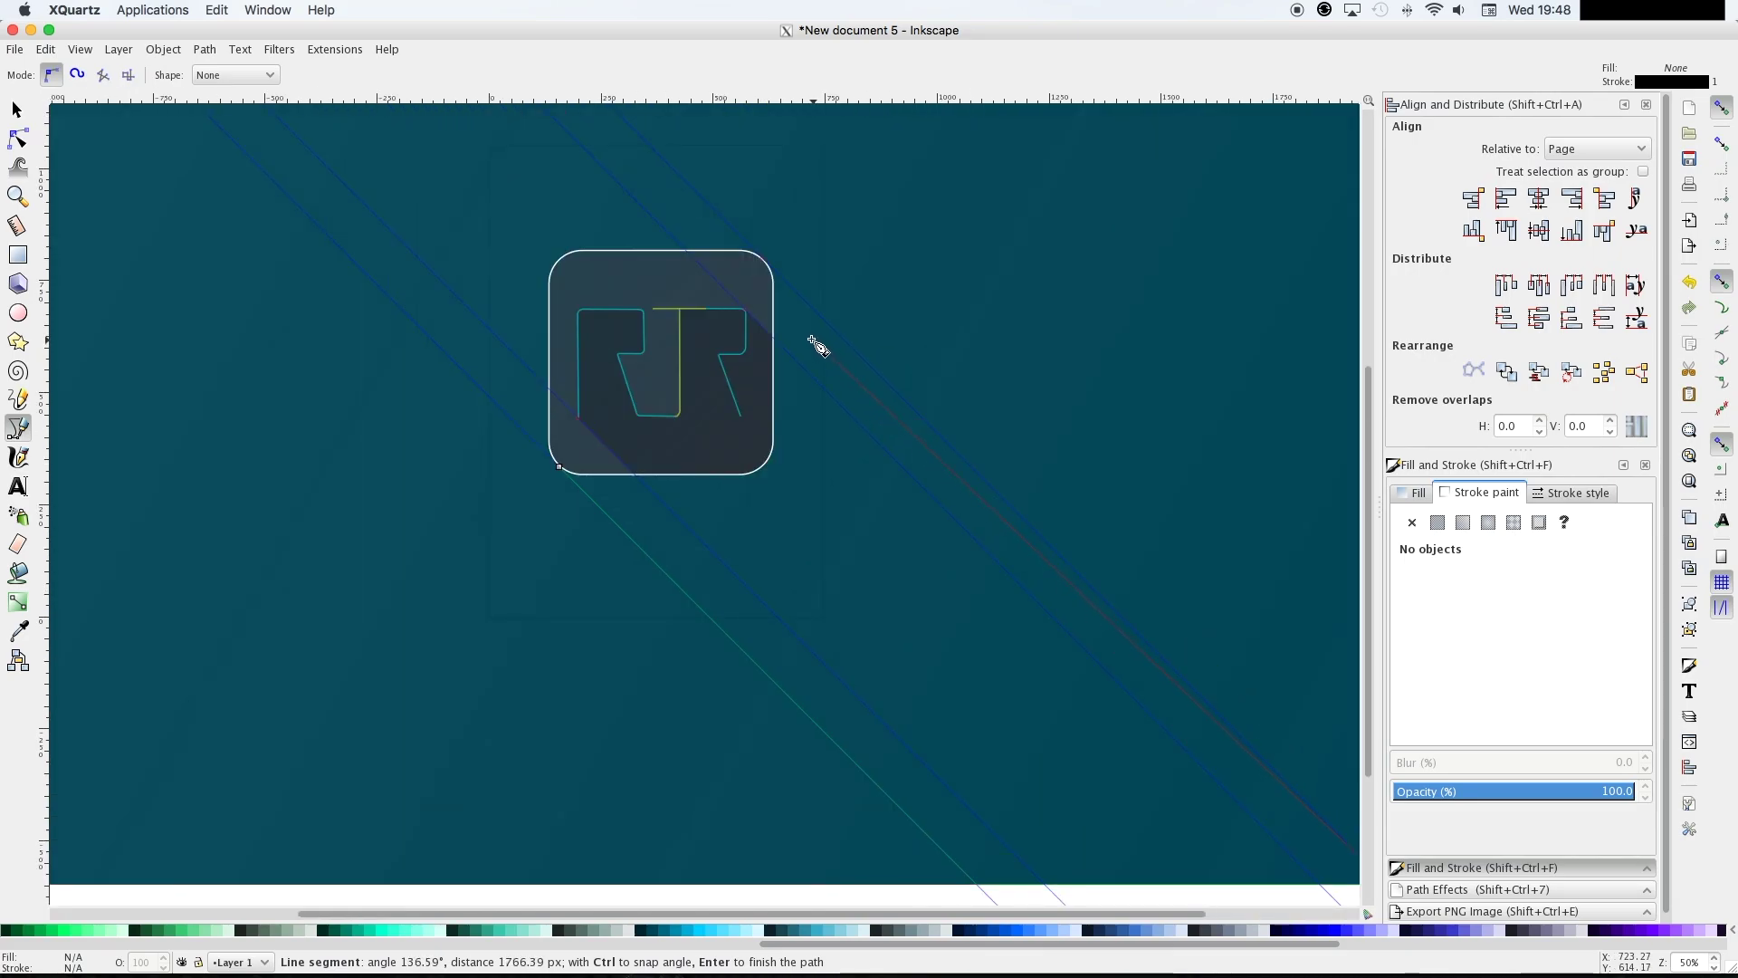
{"action": "scroll", "coordinate": [768, 252], "scroll_direction": "up", "scroll_amount": 3, "text": "ctrl"}
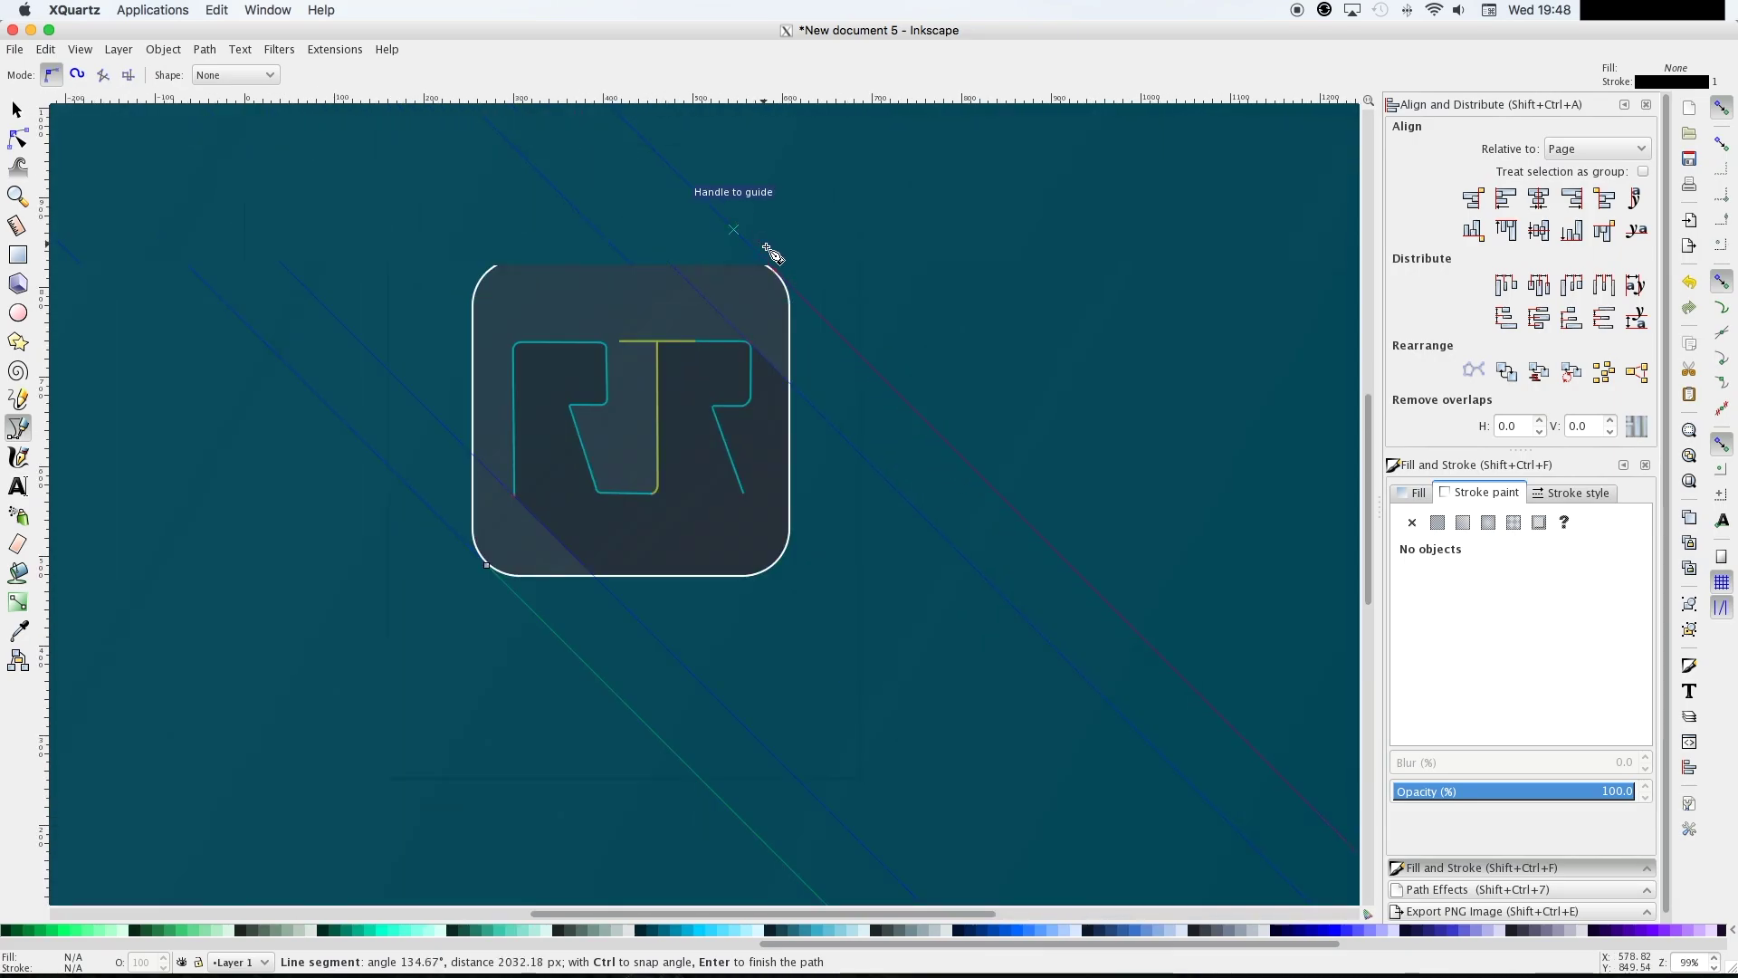
{"action": "left_click", "coordinate": [792, 299]}
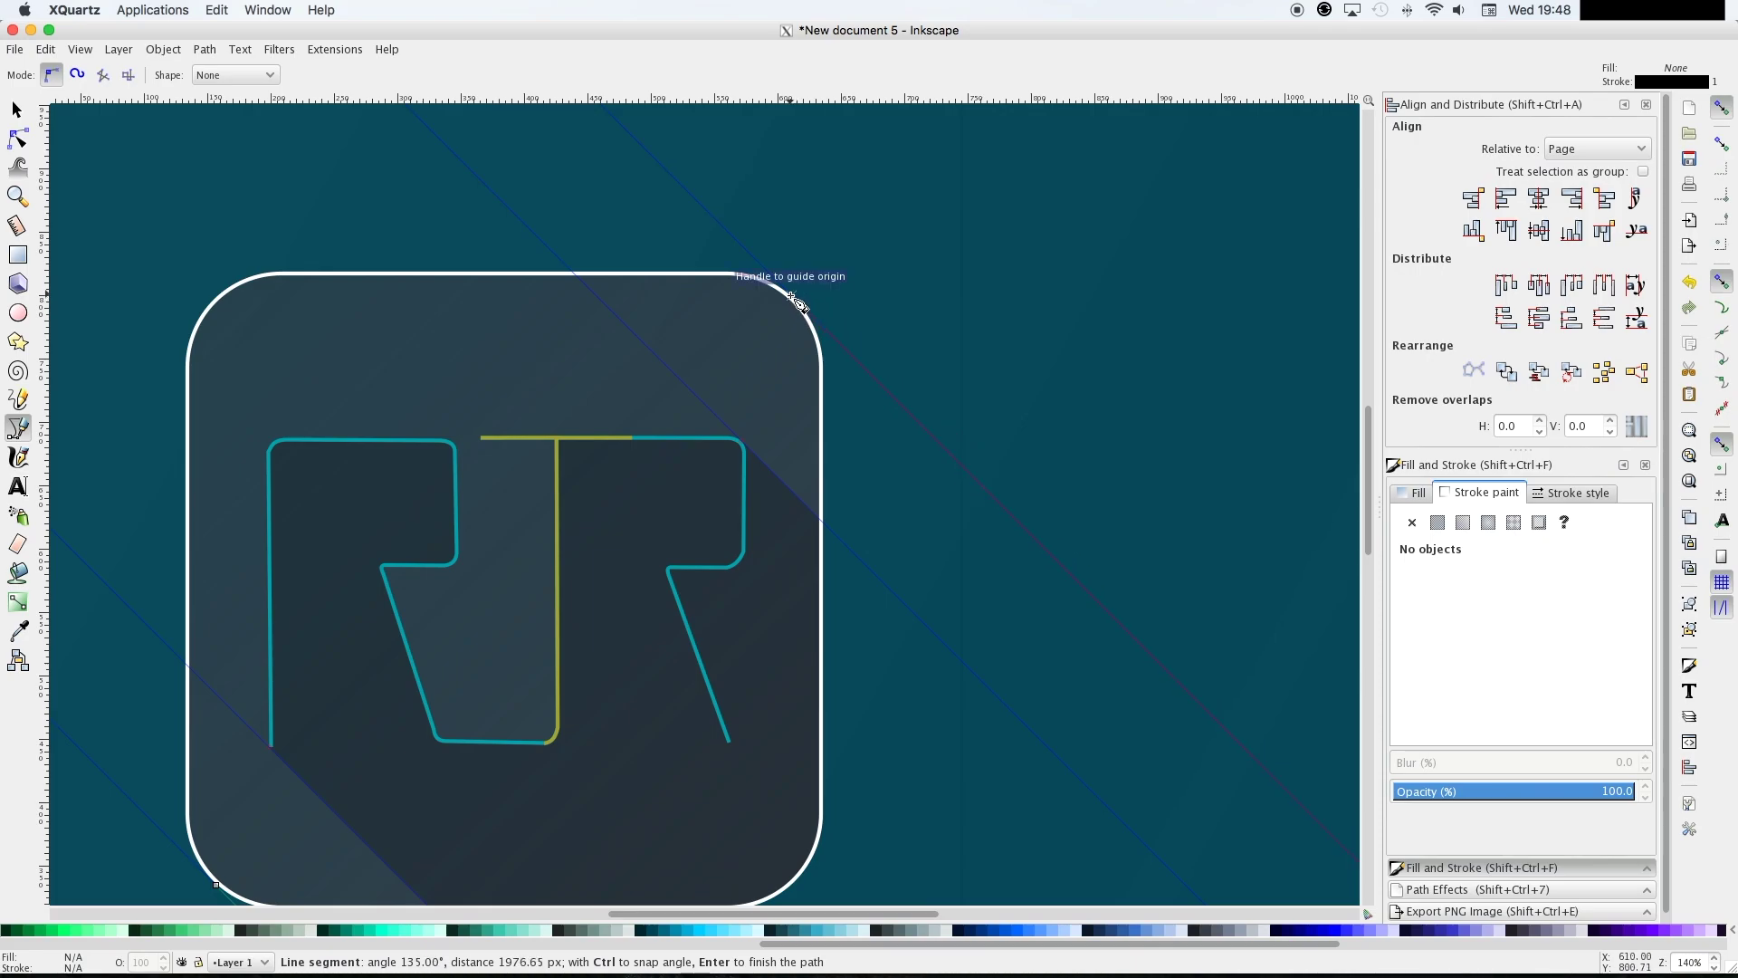
{"action": "scroll", "coordinate": [837, 340], "scroll_direction": "left", "scroll_amount": 4}
{"action": "scroll", "coordinate": [836, 414], "scroll_direction": "down", "scroll_amount": 2}
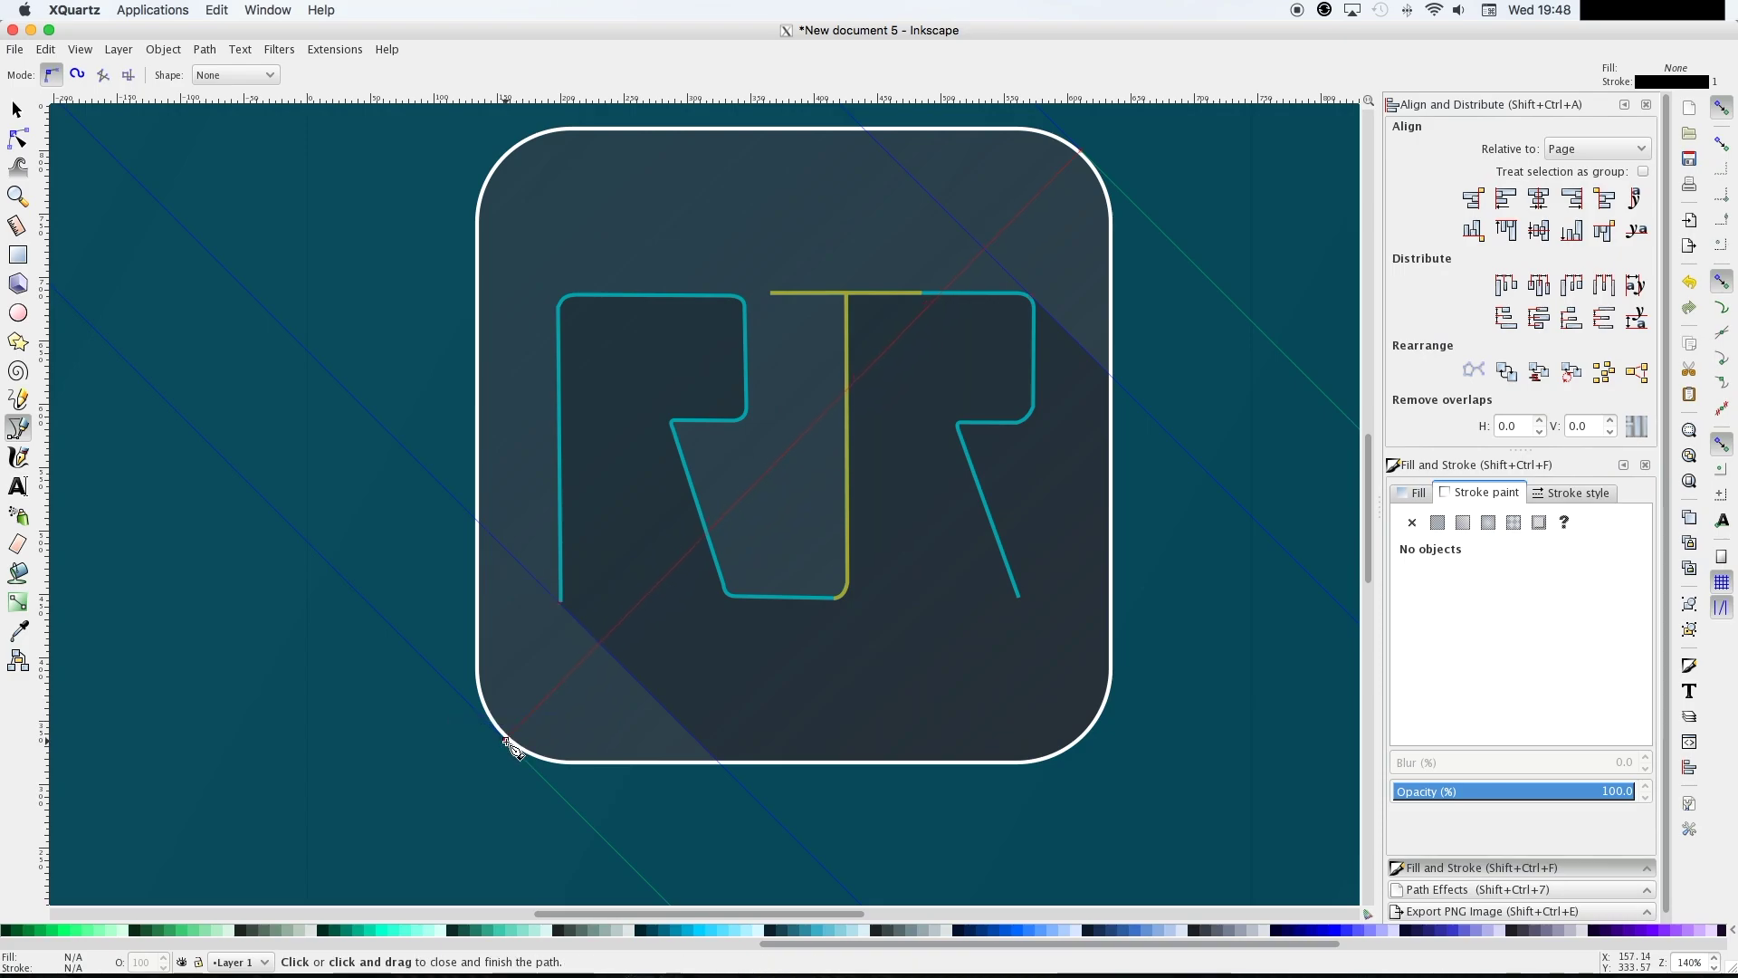
{"action": "left_click", "coordinate": [508, 742]}
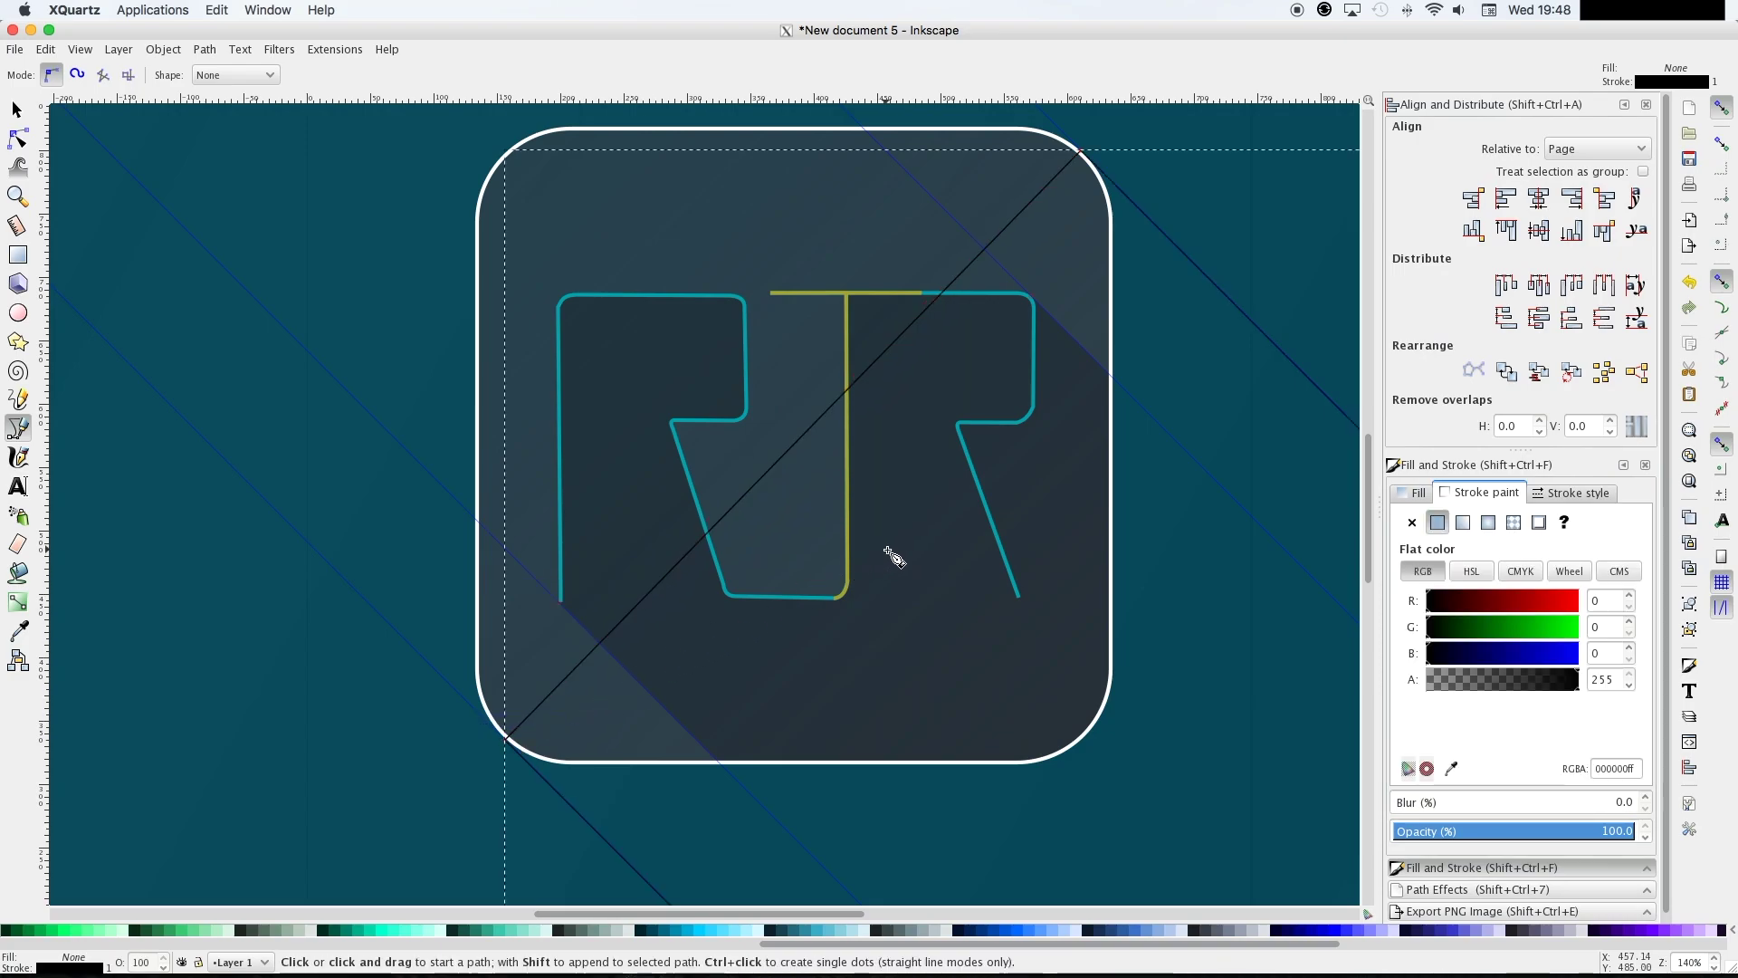
Fill the closed shape with flat black at alpha 56 and remove its black stroke
{"action": "key", "text": "minus"}
{"action": "key", "text": "minus"}
{"action": "key", "text": "minus"}
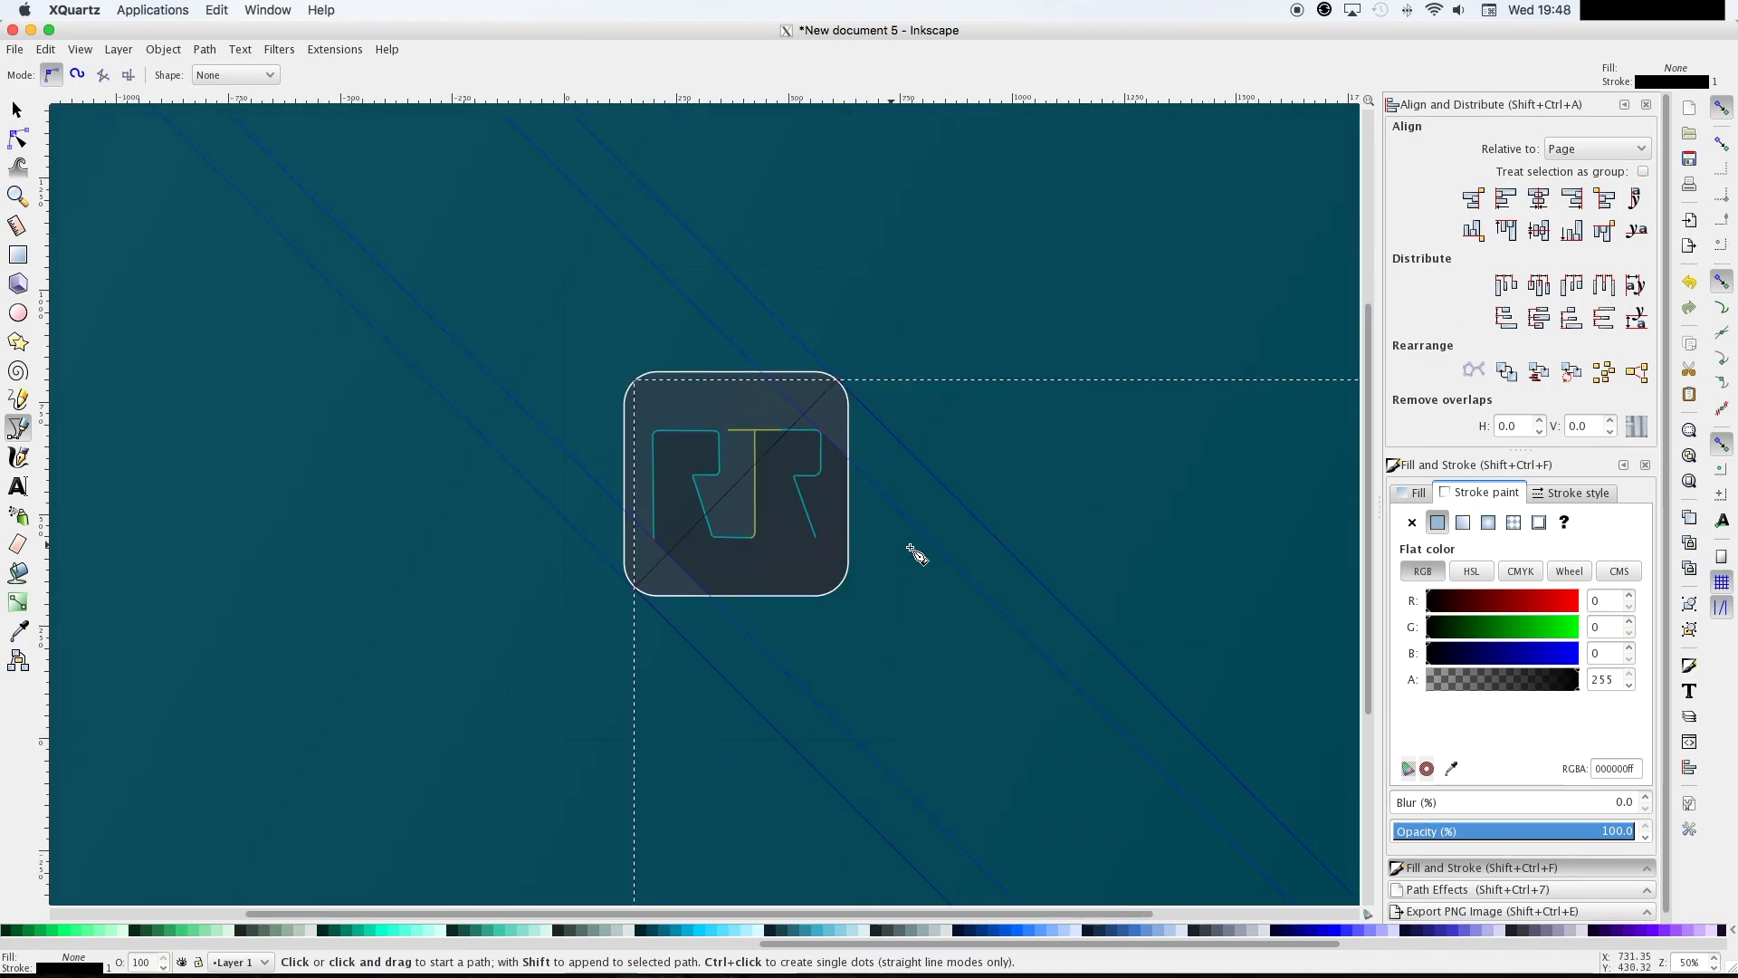
{"action": "scroll", "coordinate": [1249, 568], "scroll_direction": "down", "scroll_amount": 2}
{"action": "scroll", "coordinate": [1273, 568], "scroll_direction": "right", "scroll_amount": 4}
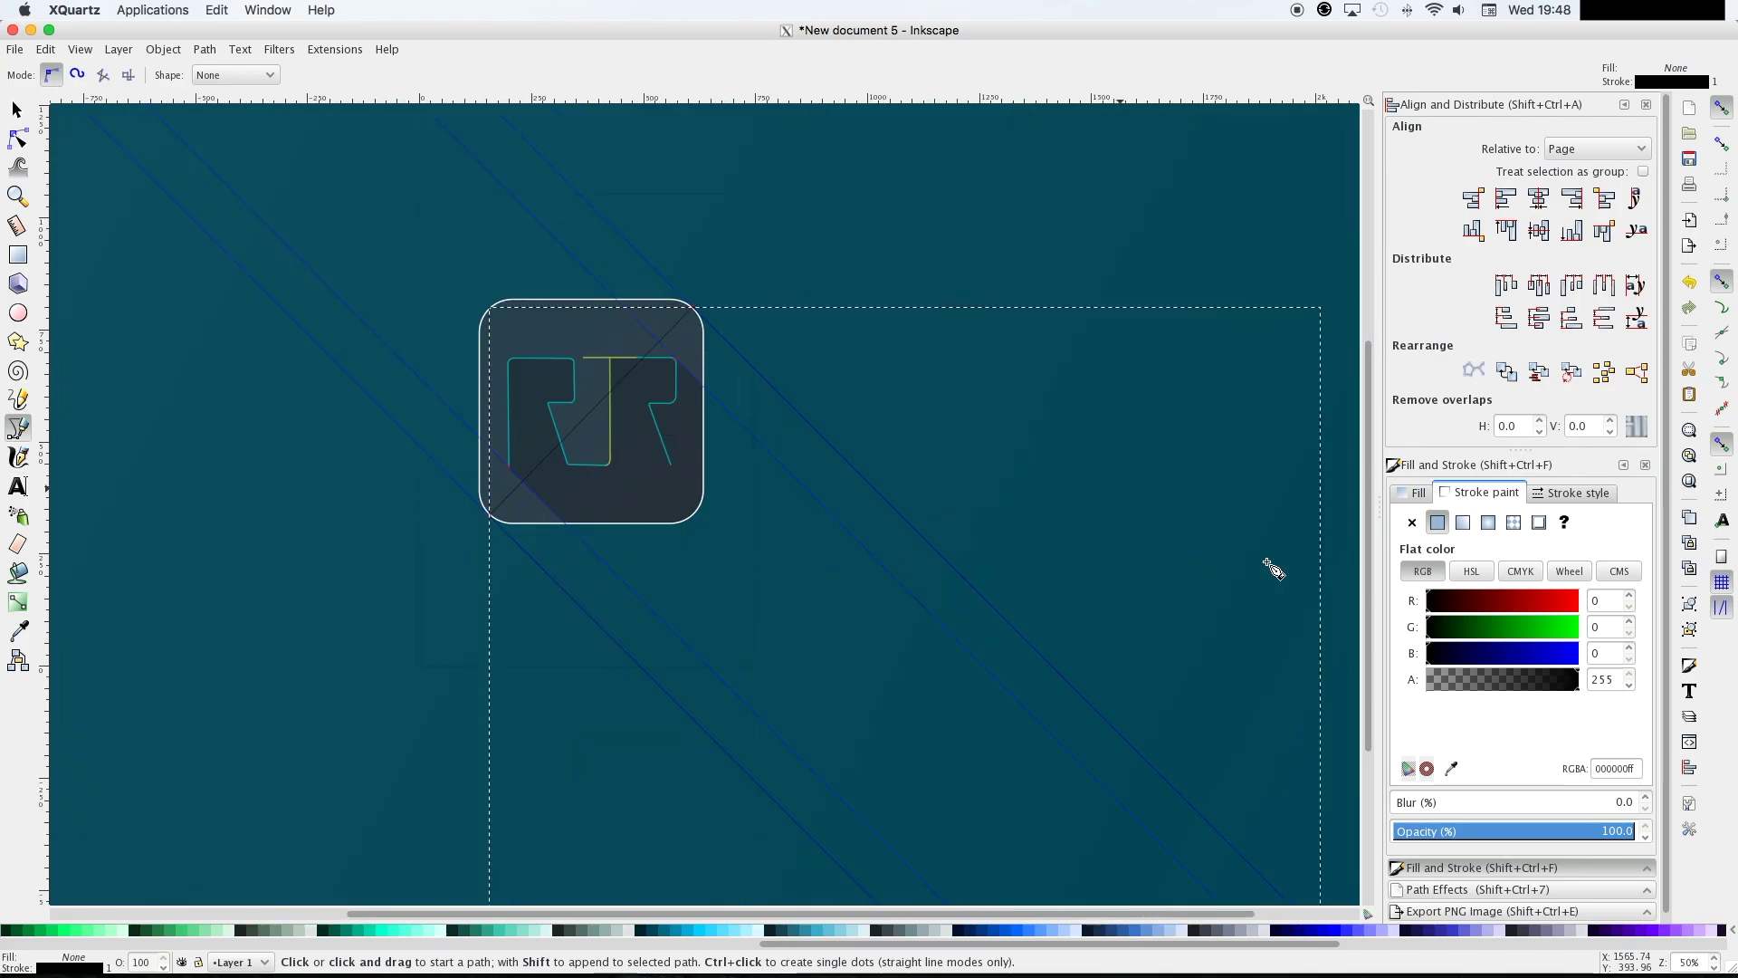
{"action": "scroll", "coordinate": [1273, 568], "scroll_direction": "down", "scroll_amount": 2}
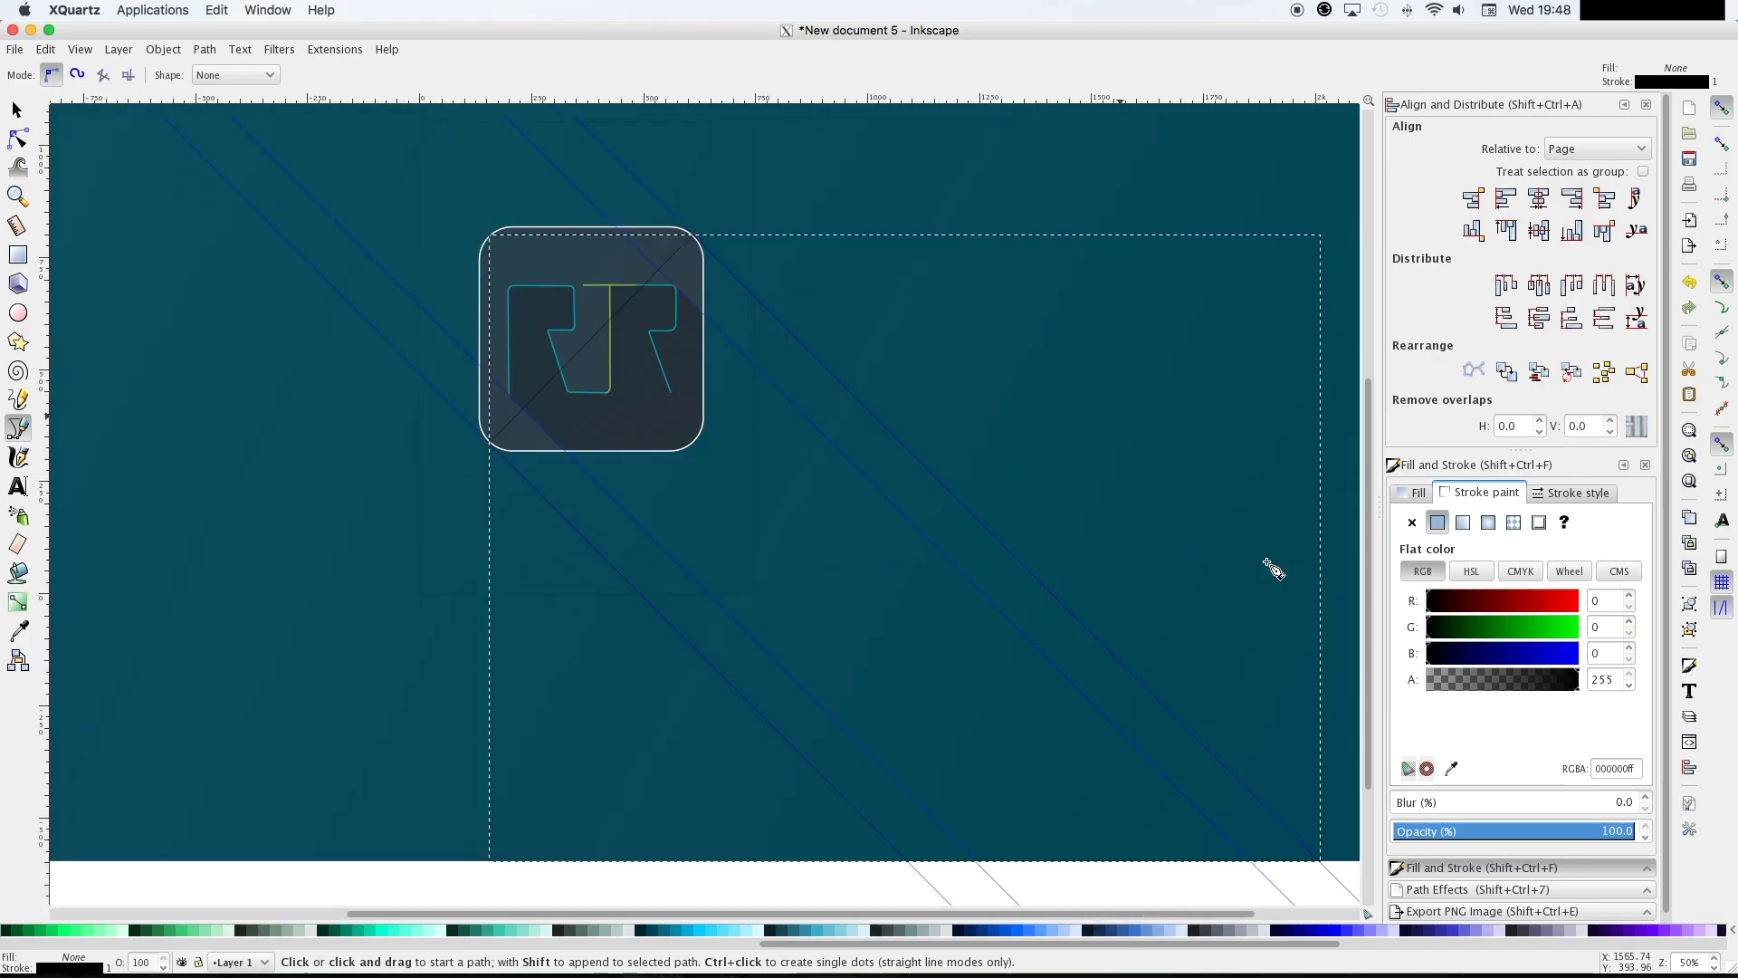
{"action": "left_click", "coordinate": [1419, 494]}
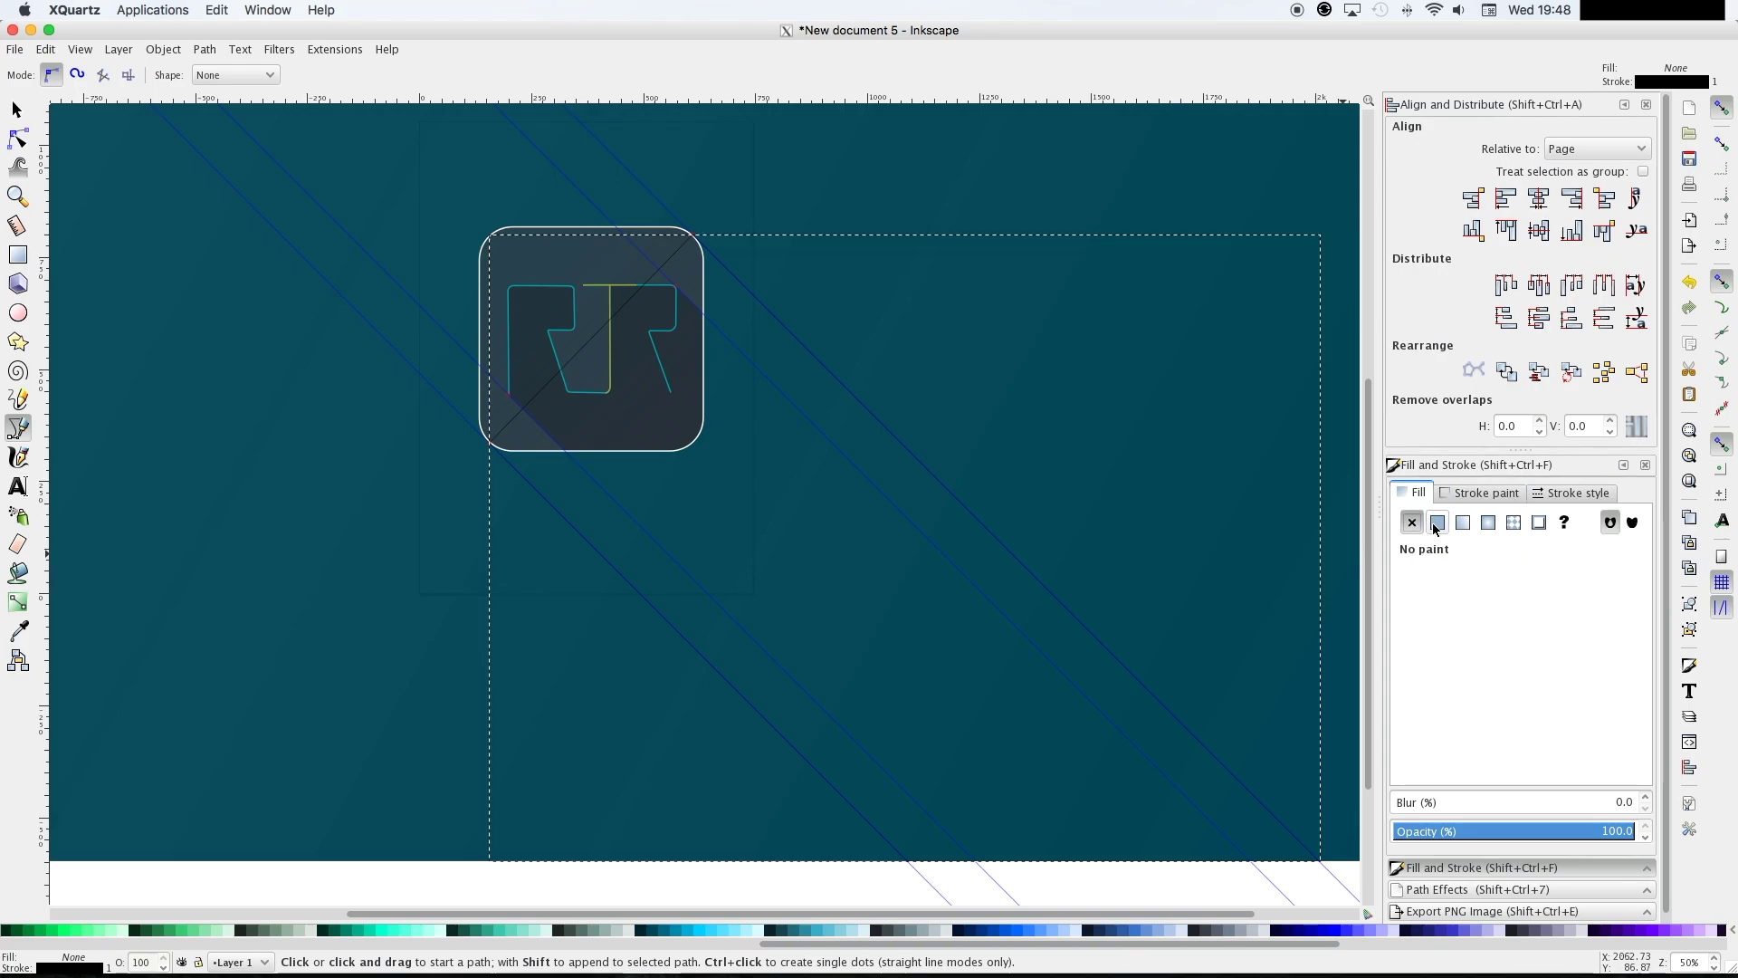
{"action": "left_click", "coordinate": [1435, 524]}
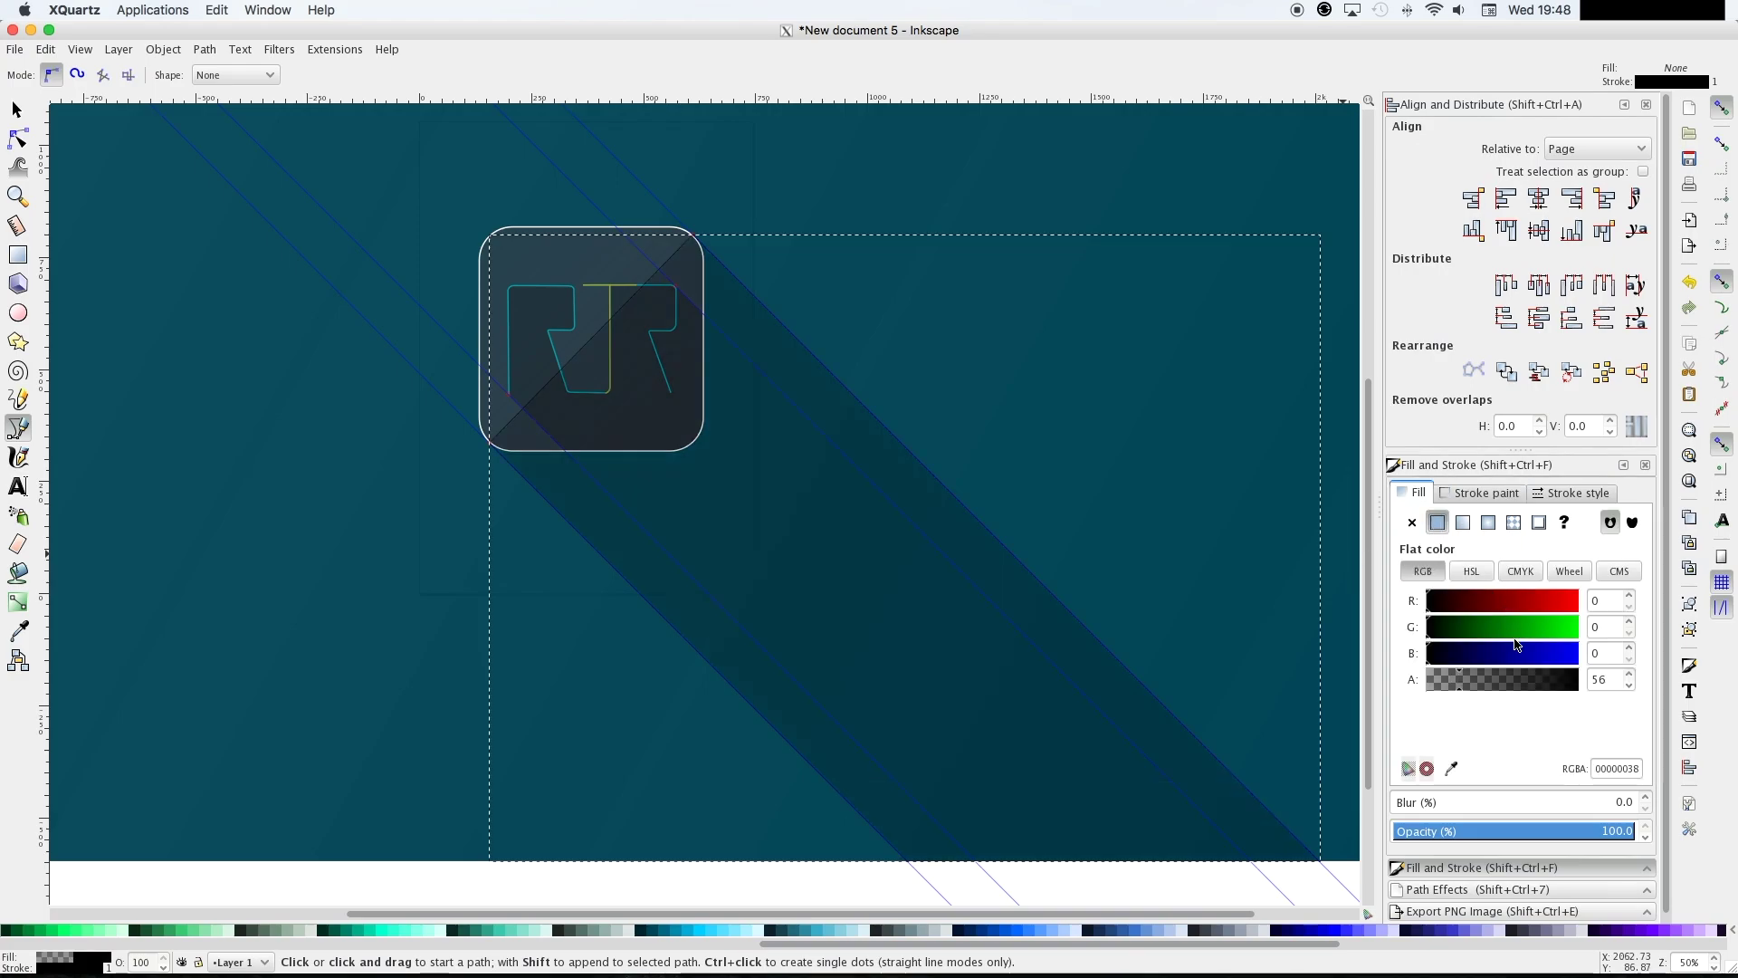
{"action": "left_click", "coordinate": [1495, 496]}
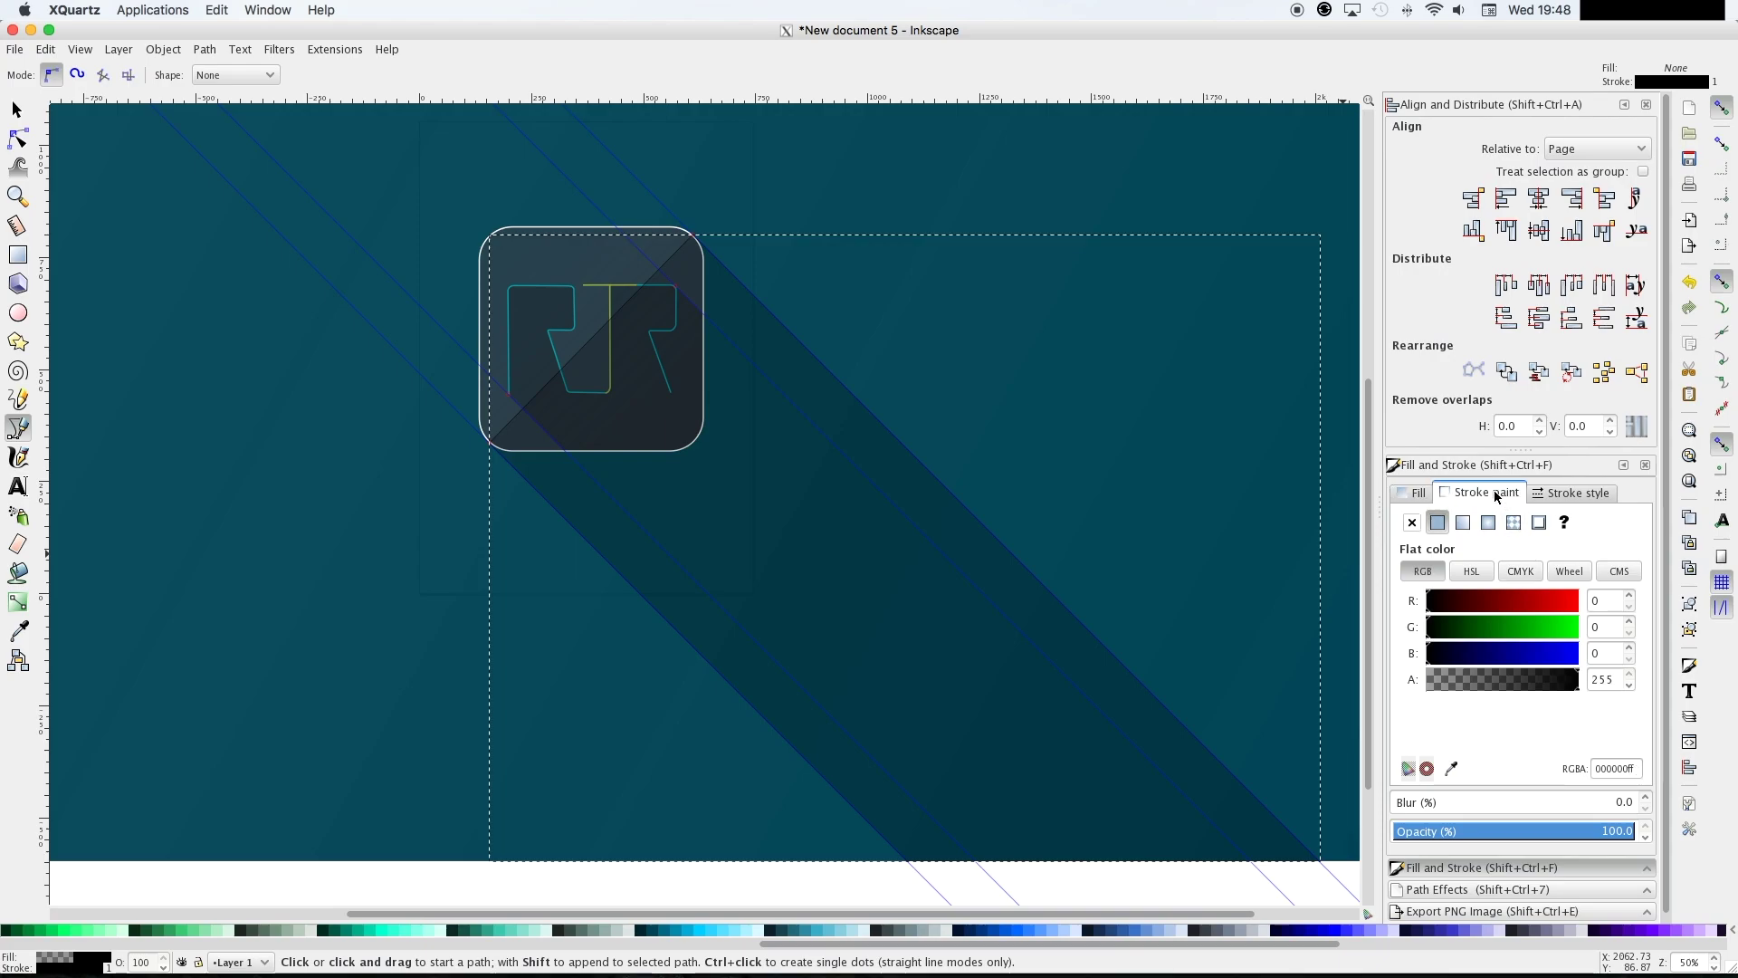
{"action": "left_click", "coordinate": [1413, 526]}
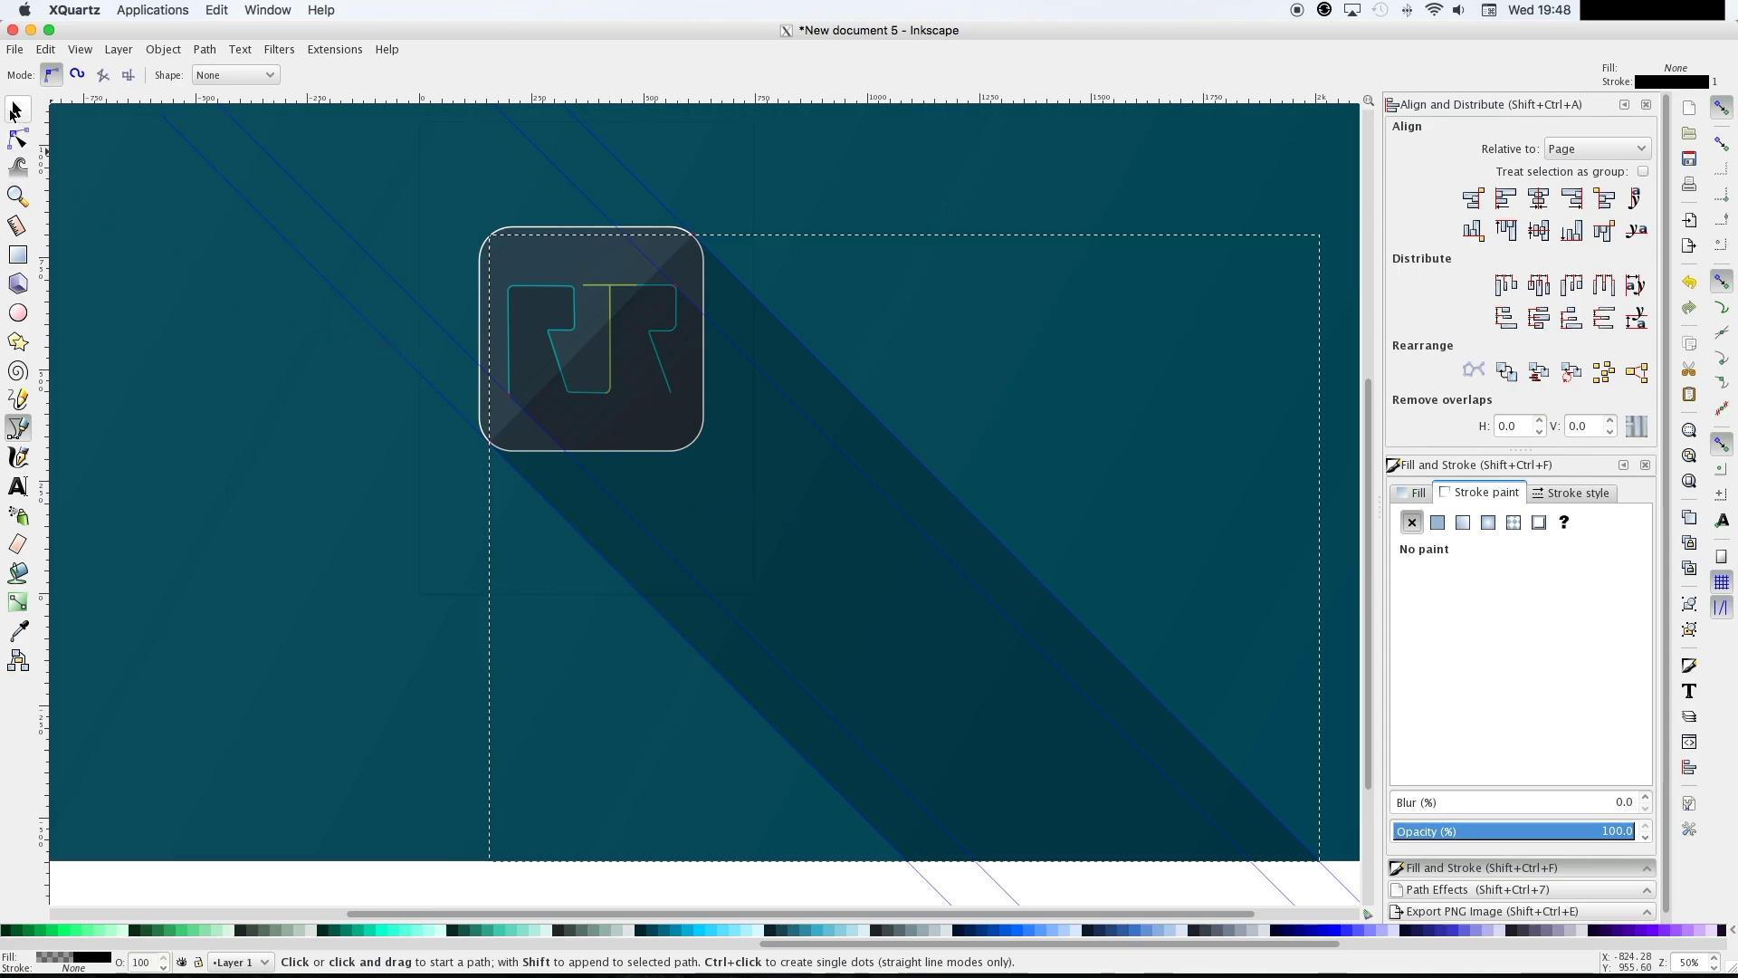
Lower the new long shadow step by step until it lies behind the rounded square, and deselect it
{"action": "left_click", "coordinate": [16, 110]}
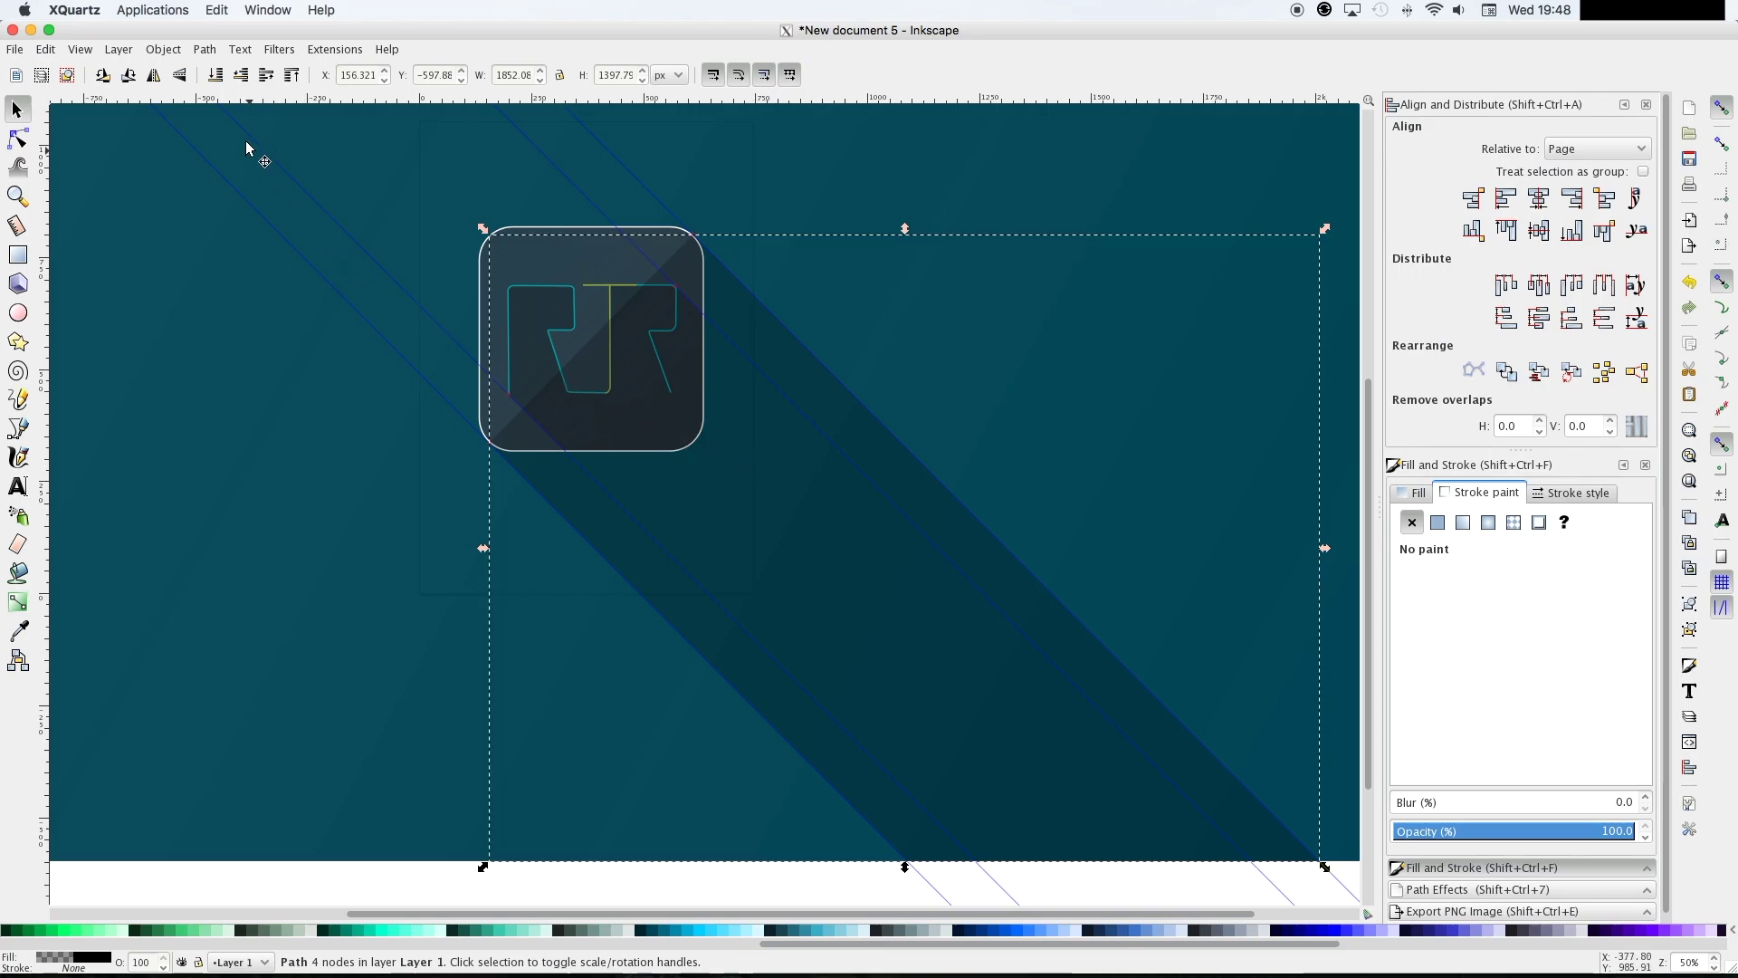
{"action": "left_click", "coordinate": [234, 80]}
{"action": "left_click", "coordinate": [234, 80]}
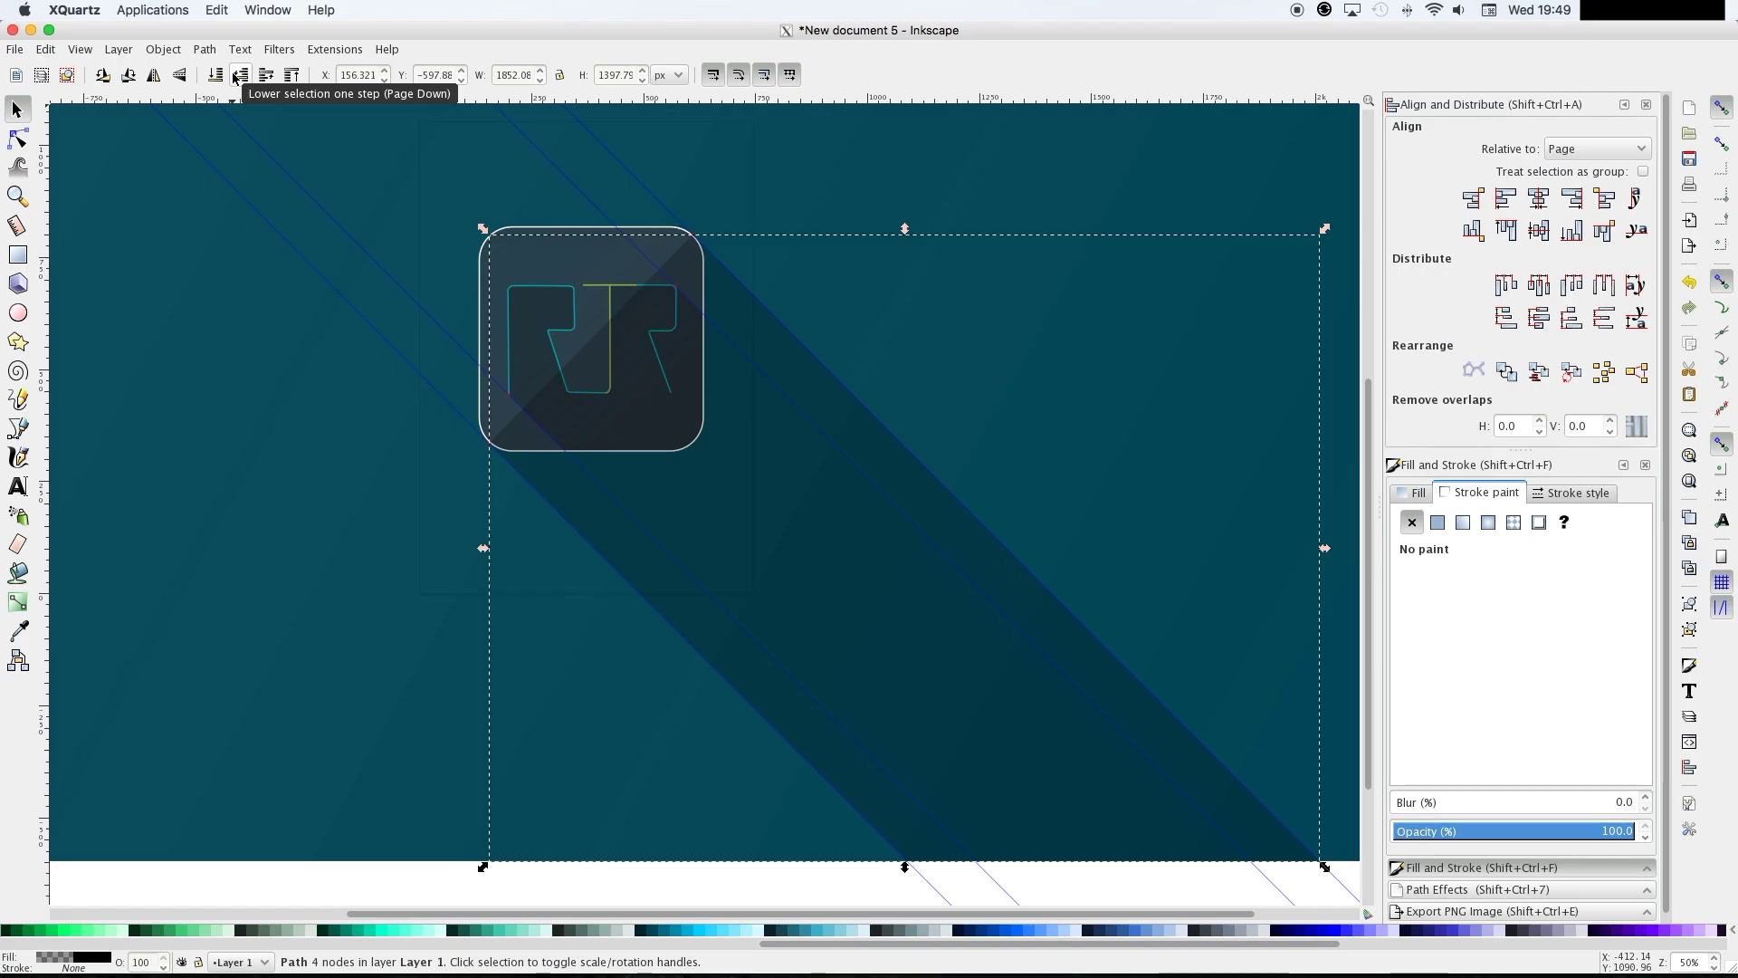
{"action": "left_click", "coordinate": [235, 78]}
{"action": "left_click", "coordinate": [234, 78]}
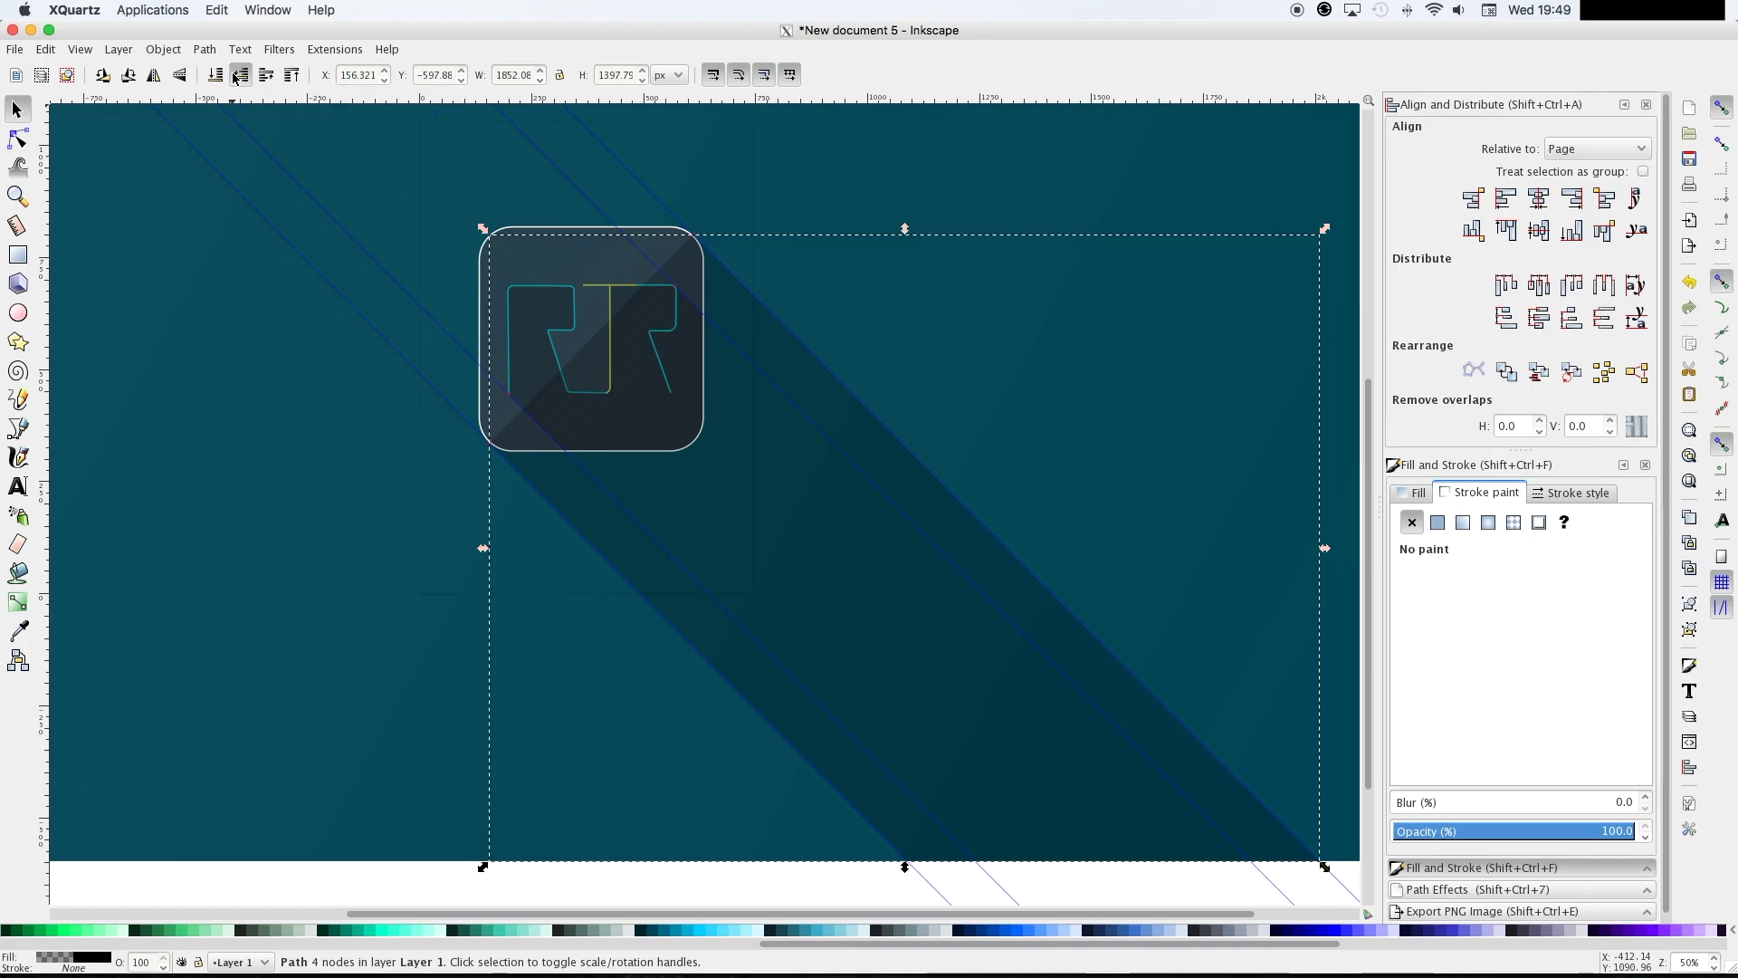
{"action": "left_click", "coordinate": [235, 77]}
{"action": "left_click", "coordinate": [235, 78]}
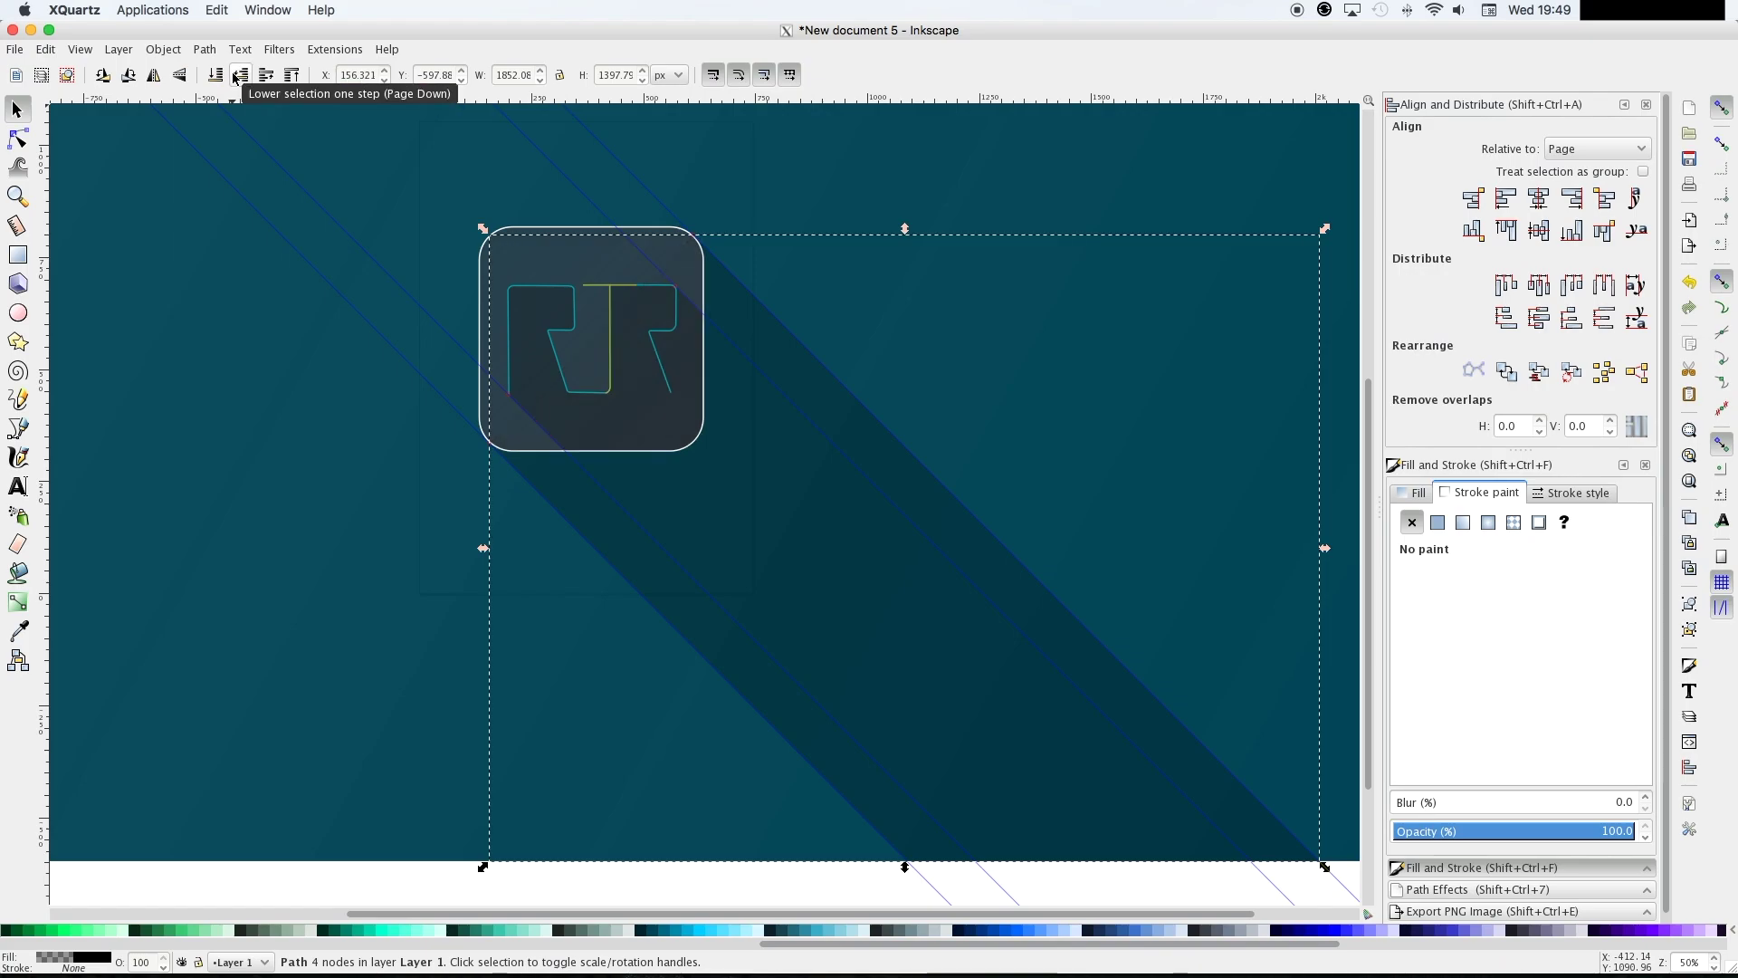
{"action": "left_click", "coordinate": [269, 887]}
Delete all the diagonal guides that run along the shadow edges
{"action": "key", "text": "minus"}
{"action": "key", "text": "minus"}
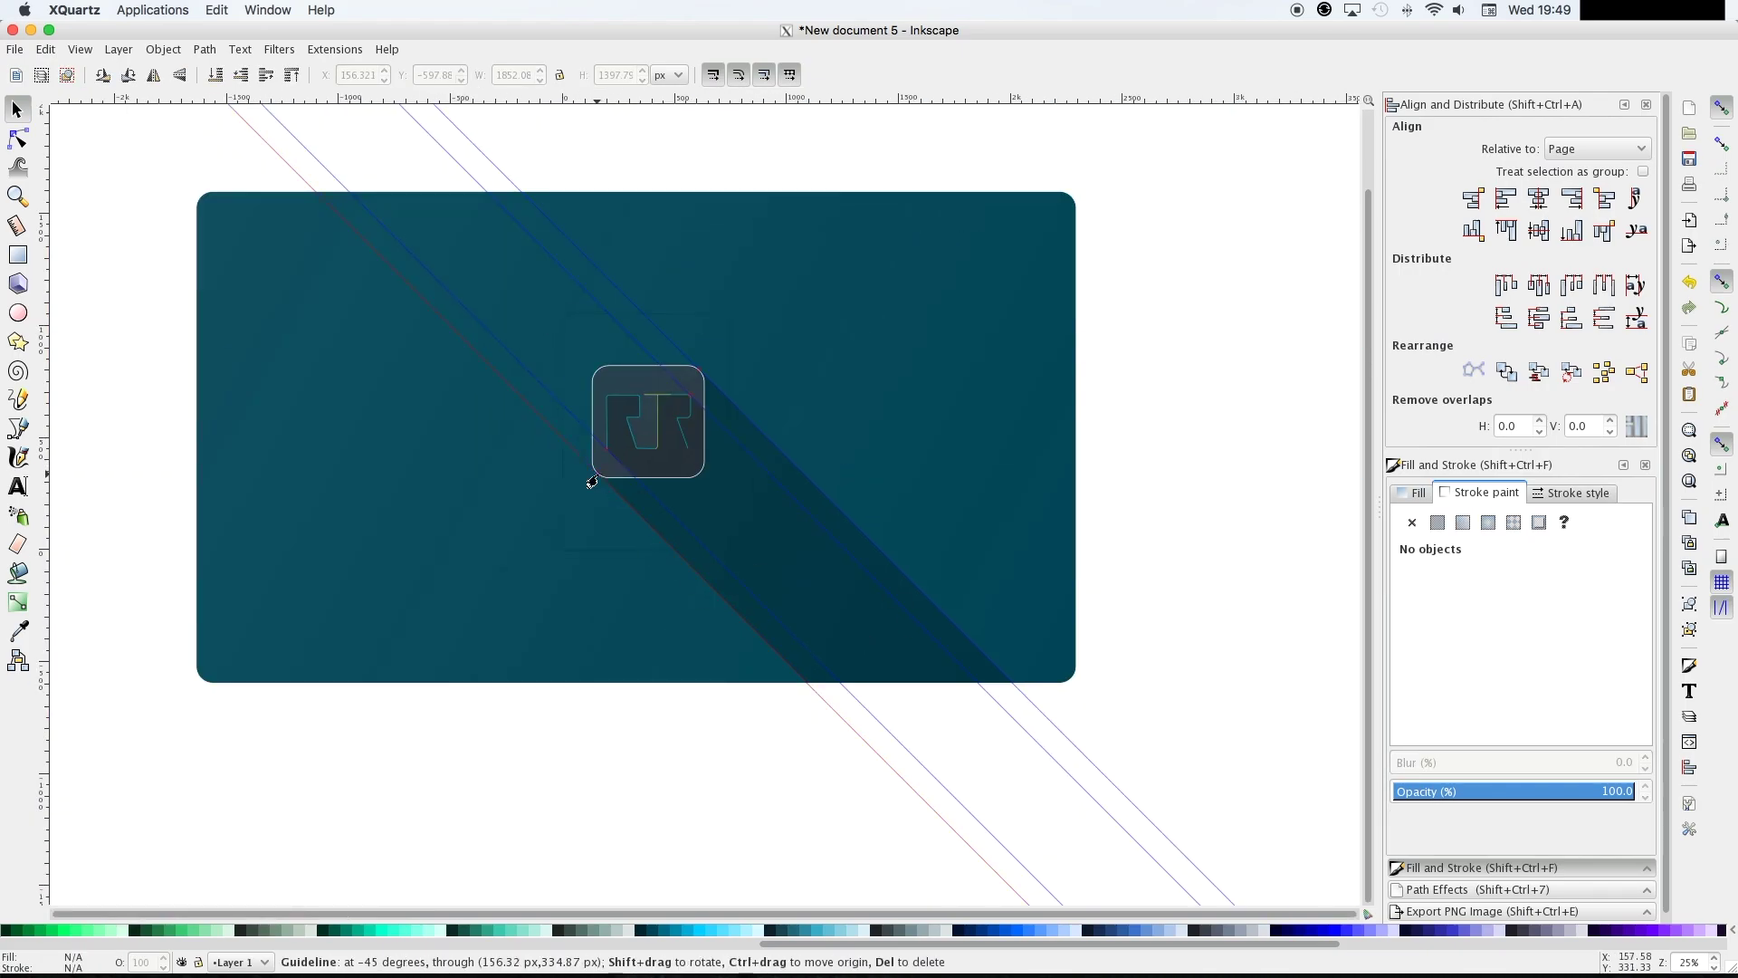
{"action": "key", "text": "Delete"}
{"action": "key", "text": "Delete"}
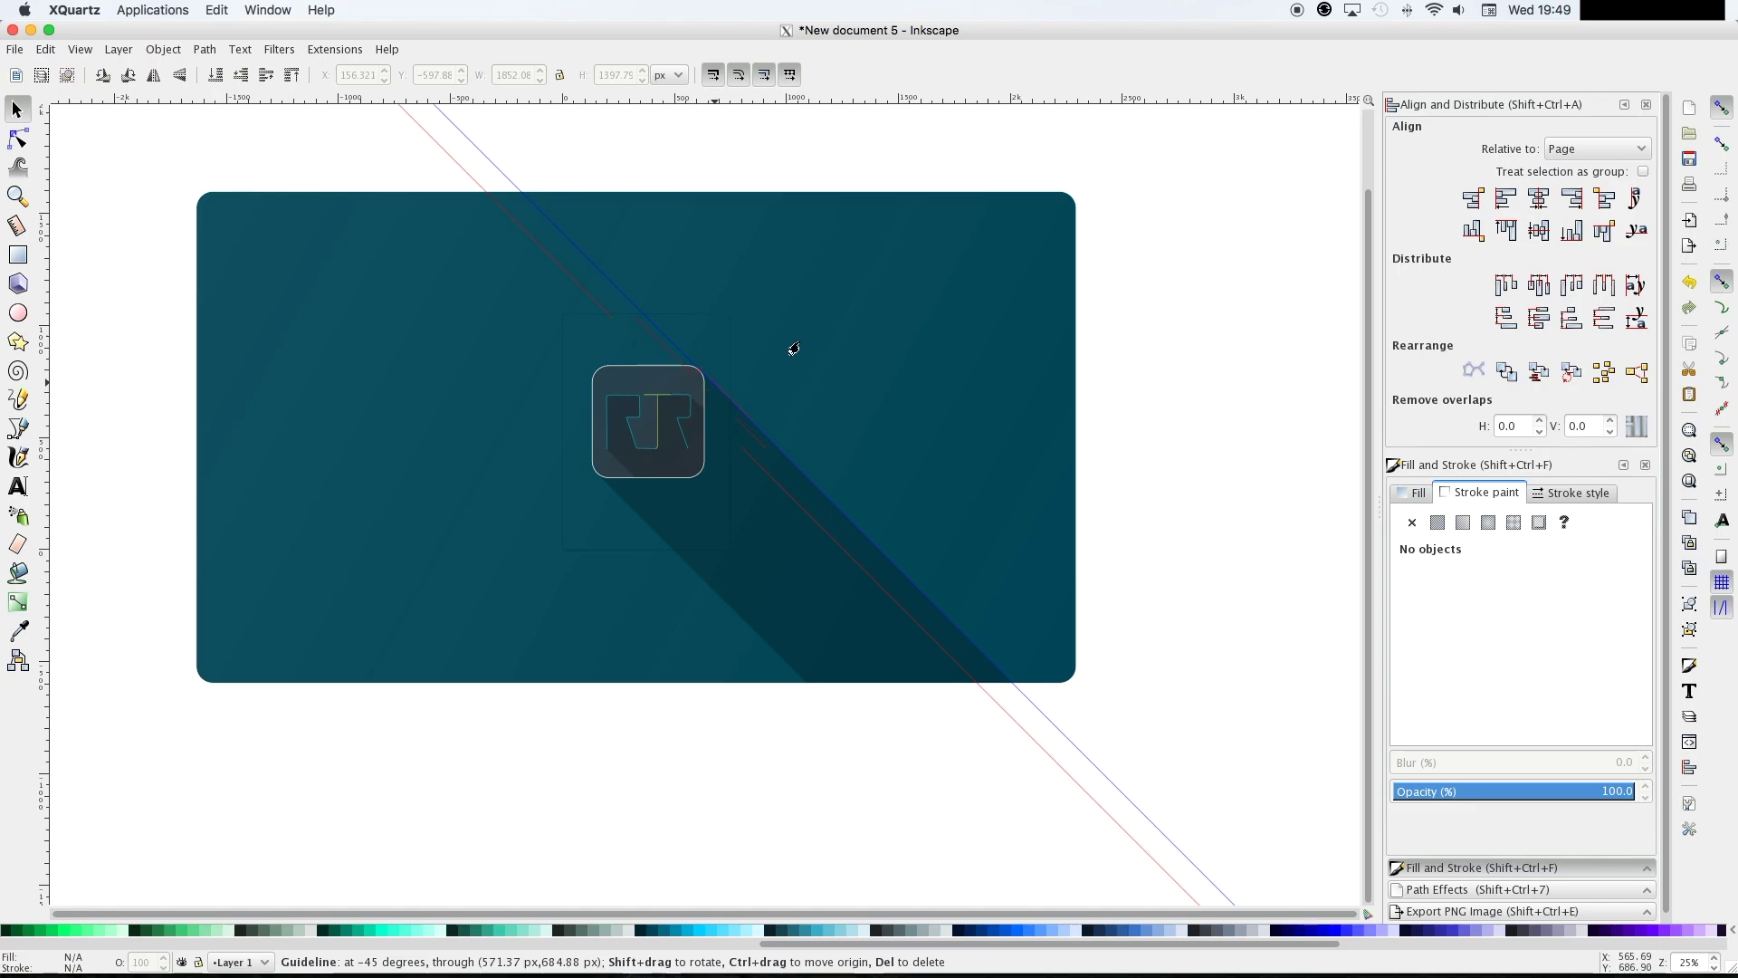
{"action": "key", "text": "Delete"}
{"action": "scroll", "coordinate": [645, 736], "scroll_direction": "left", "scroll_amount": 2}
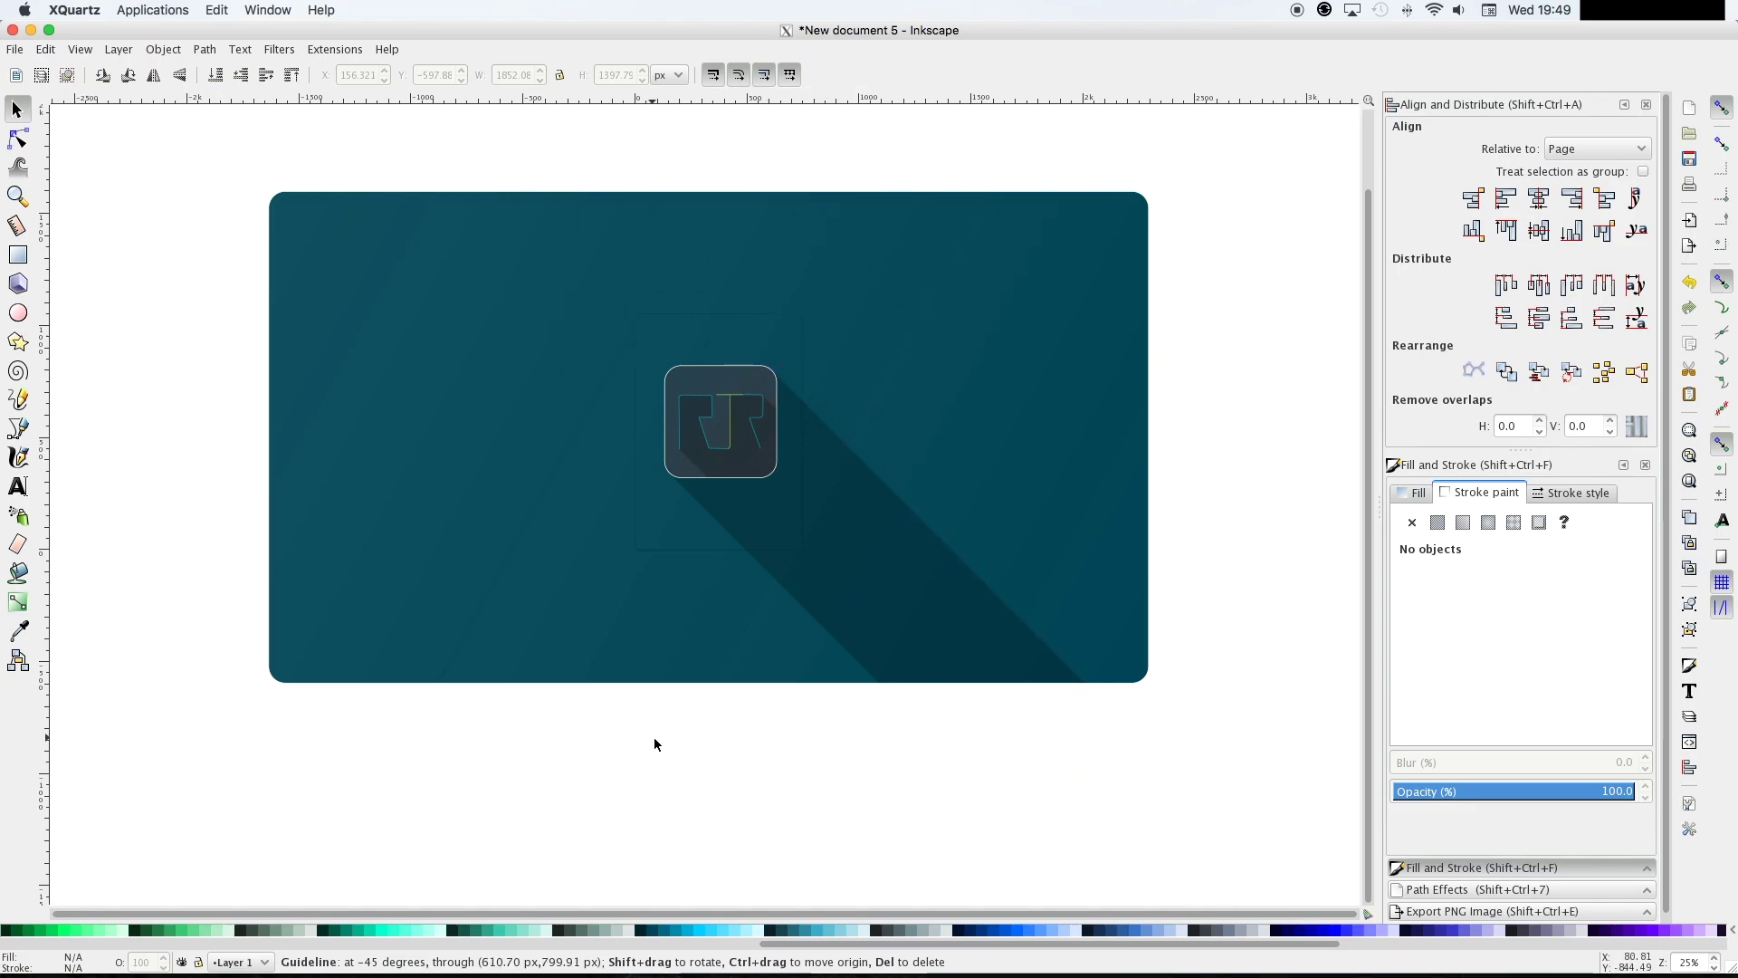
Open the PNG export settings and set the export area to the whole drawing
{"action": "scroll", "coordinate": [651, 740], "scroll_direction": "up", "scroll_amount": 1}
{"action": "left_click", "coordinate": [1505, 906]}
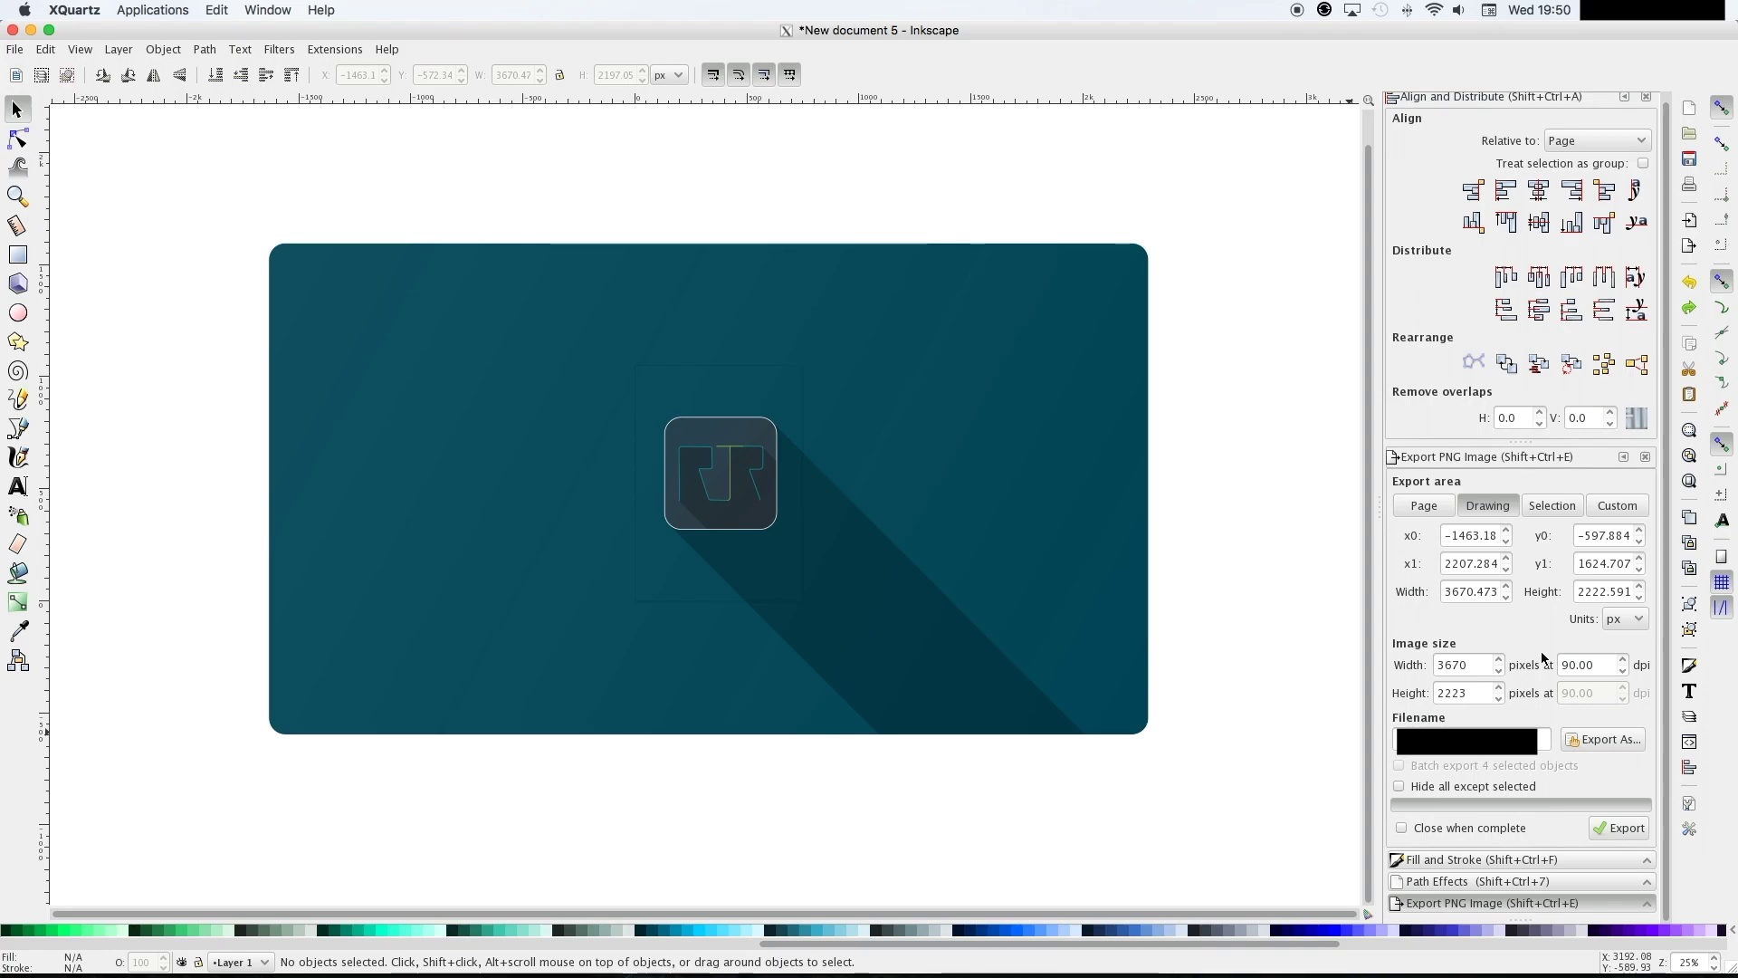
{"action": "left_click", "coordinate": [1551, 514]}
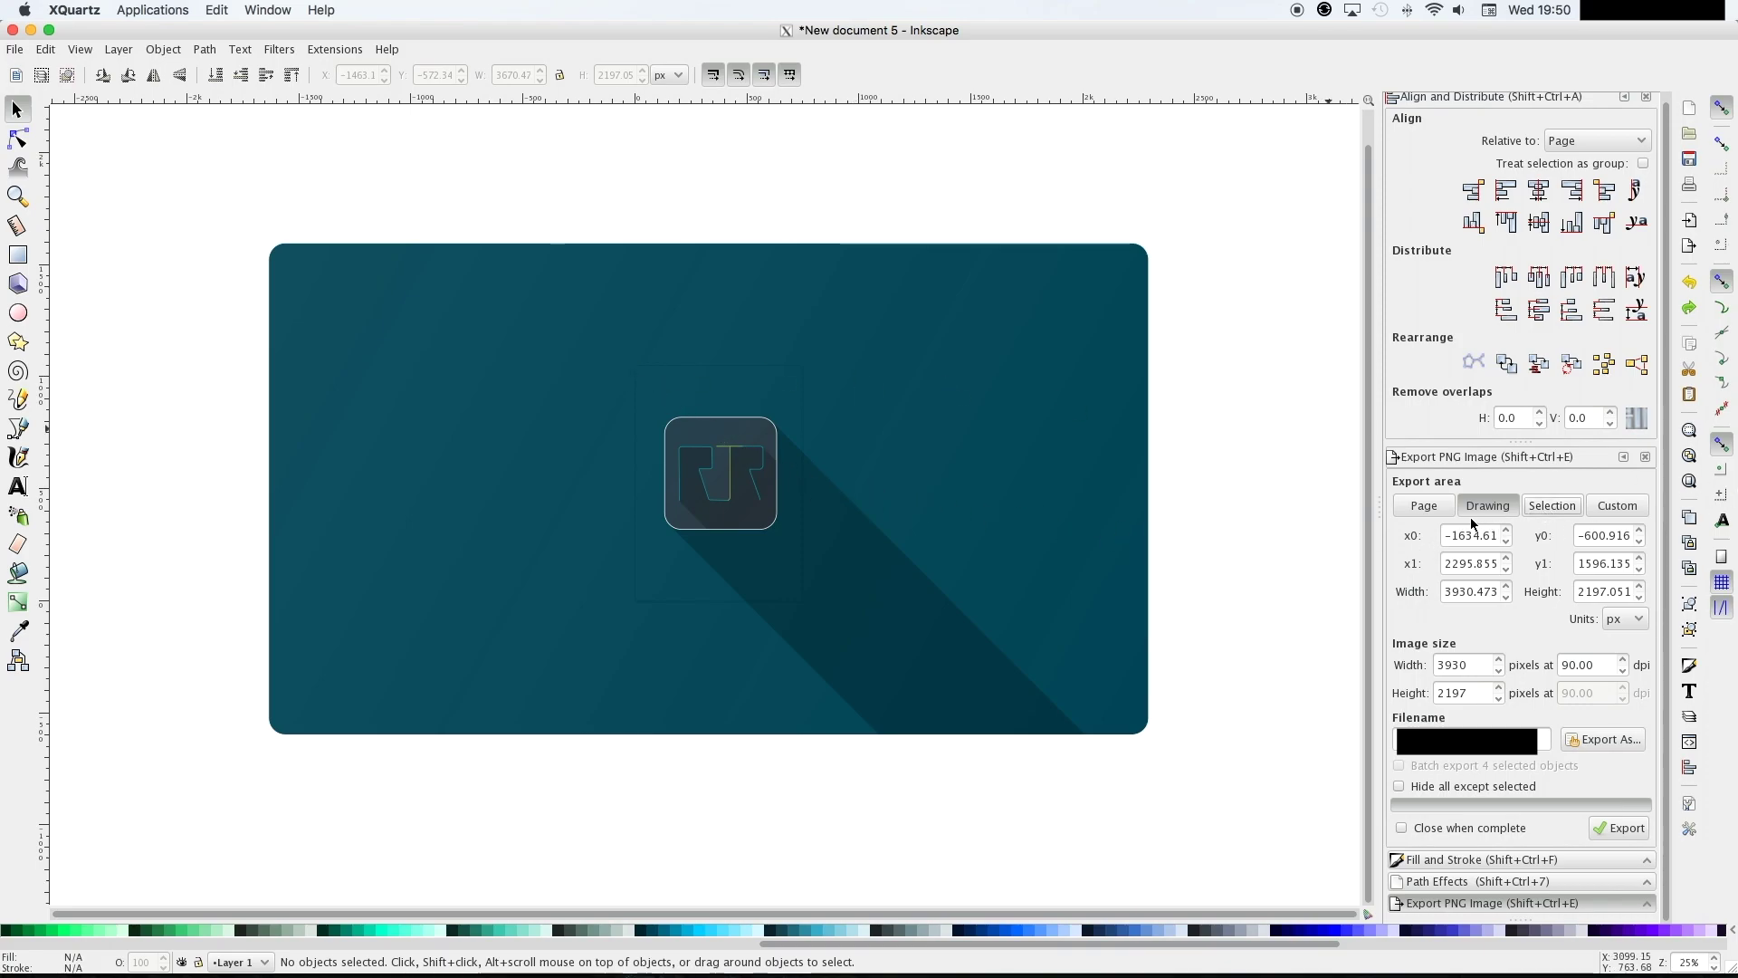
{"action": "left_click", "coordinate": [1501, 518]}
{"action": "left_click", "coordinate": [1499, 511]}
{"action": "left_click", "coordinate": [1497, 510]}
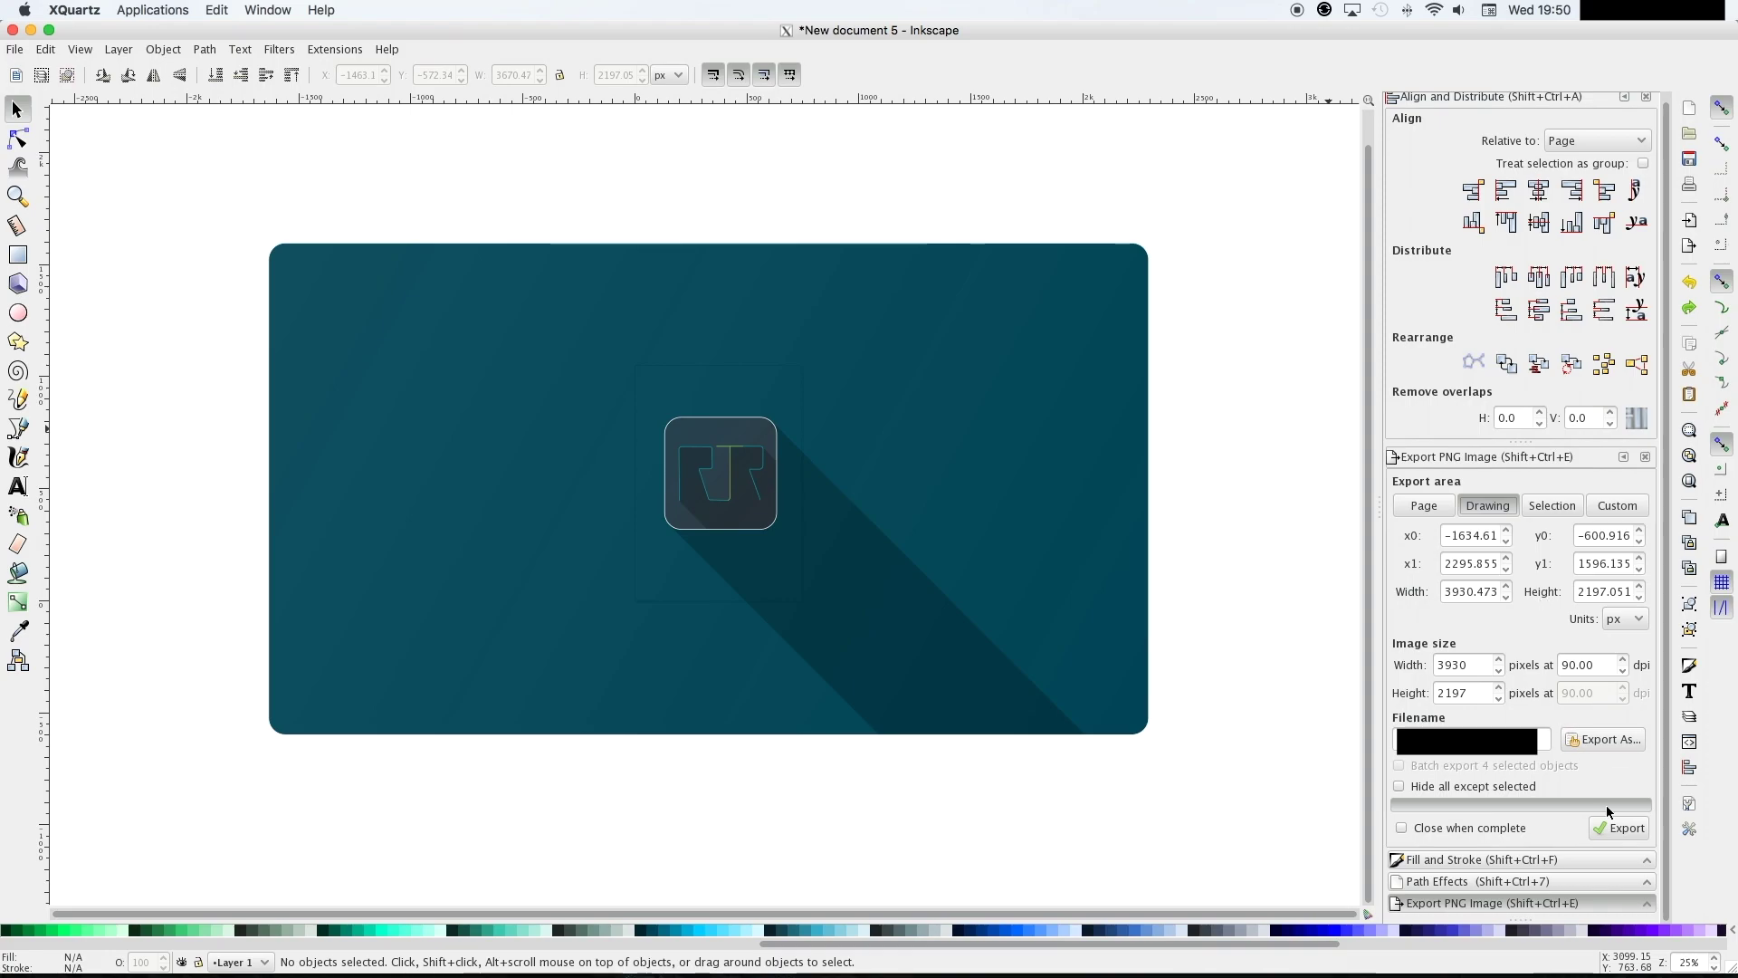
Export the drawing to the Desktop folder under the file name Tutorial_Logo
{"action": "left_click", "coordinate": [1619, 744]}
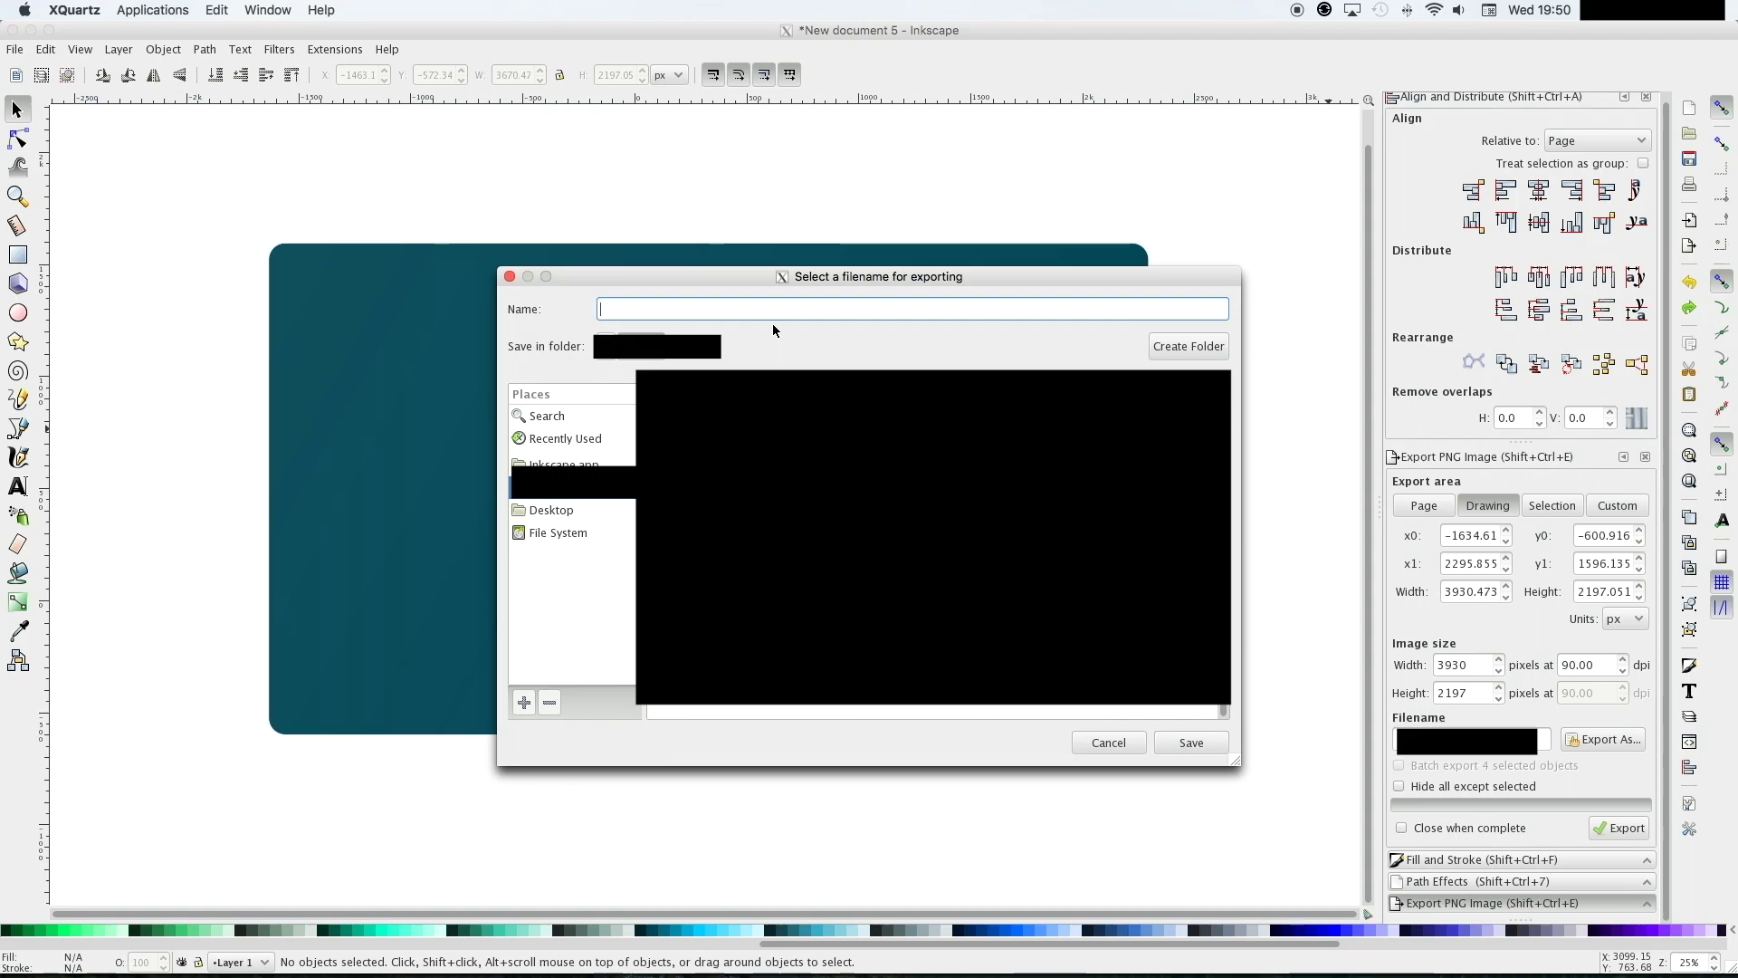
{"action": "type", "text": "Tutorial:Logo"}
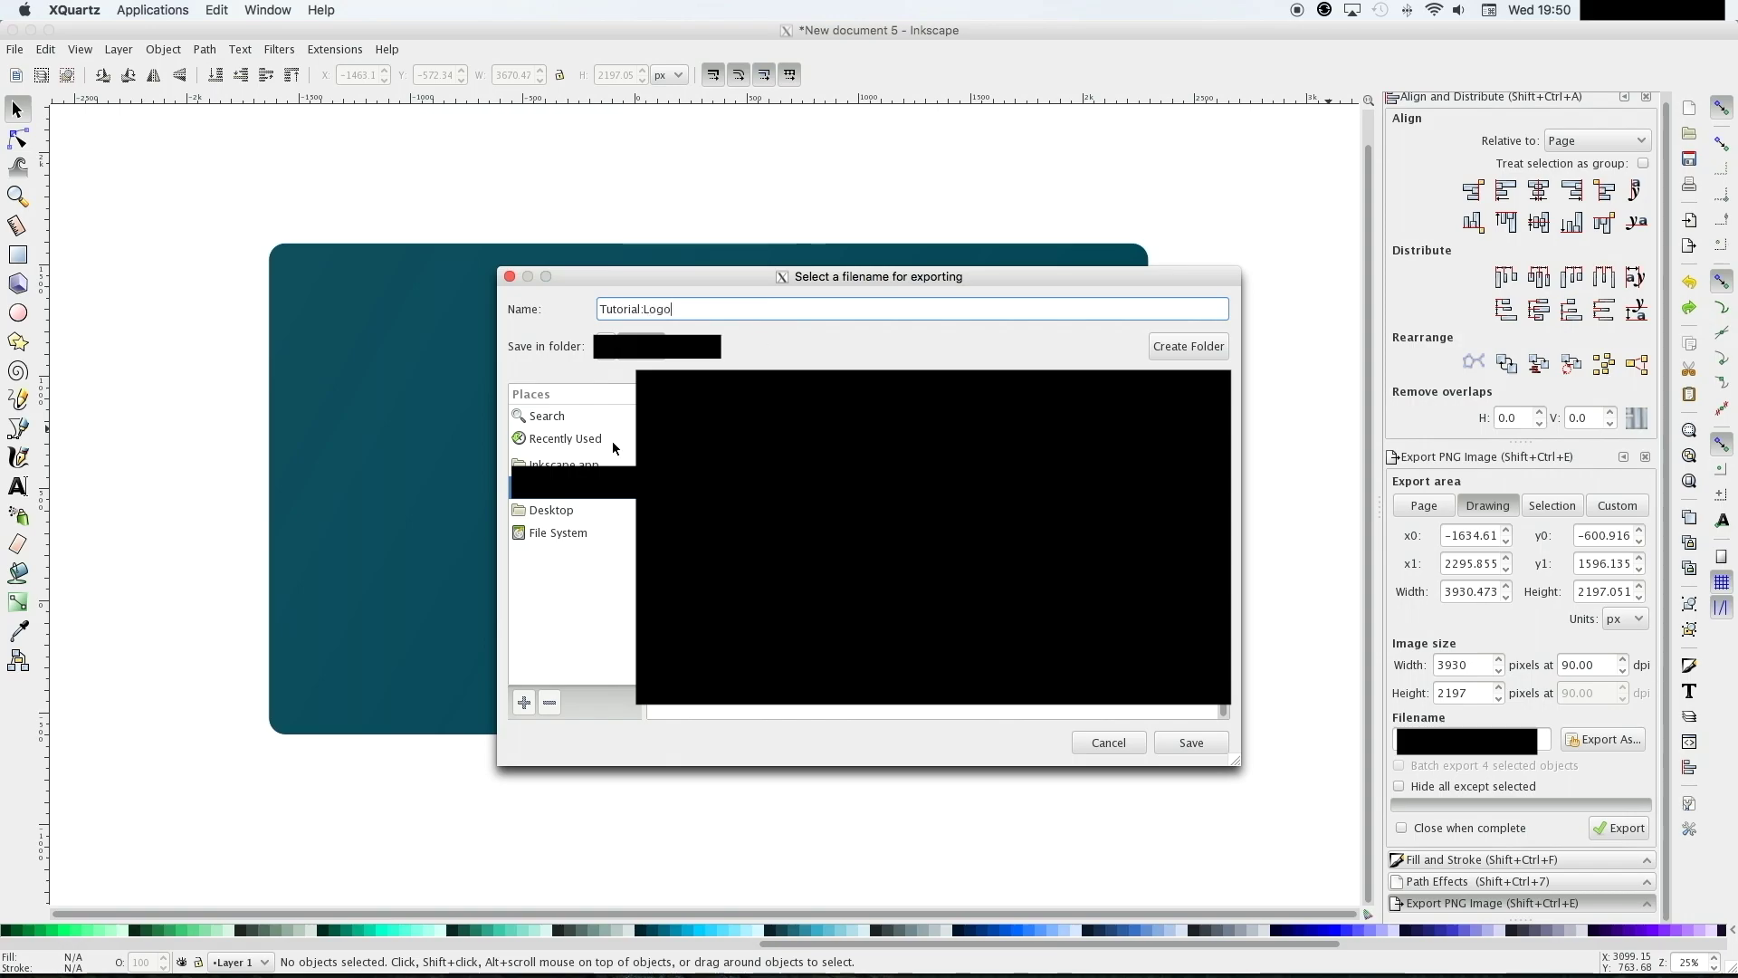
{"action": "left_click", "coordinate": [571, 513]}
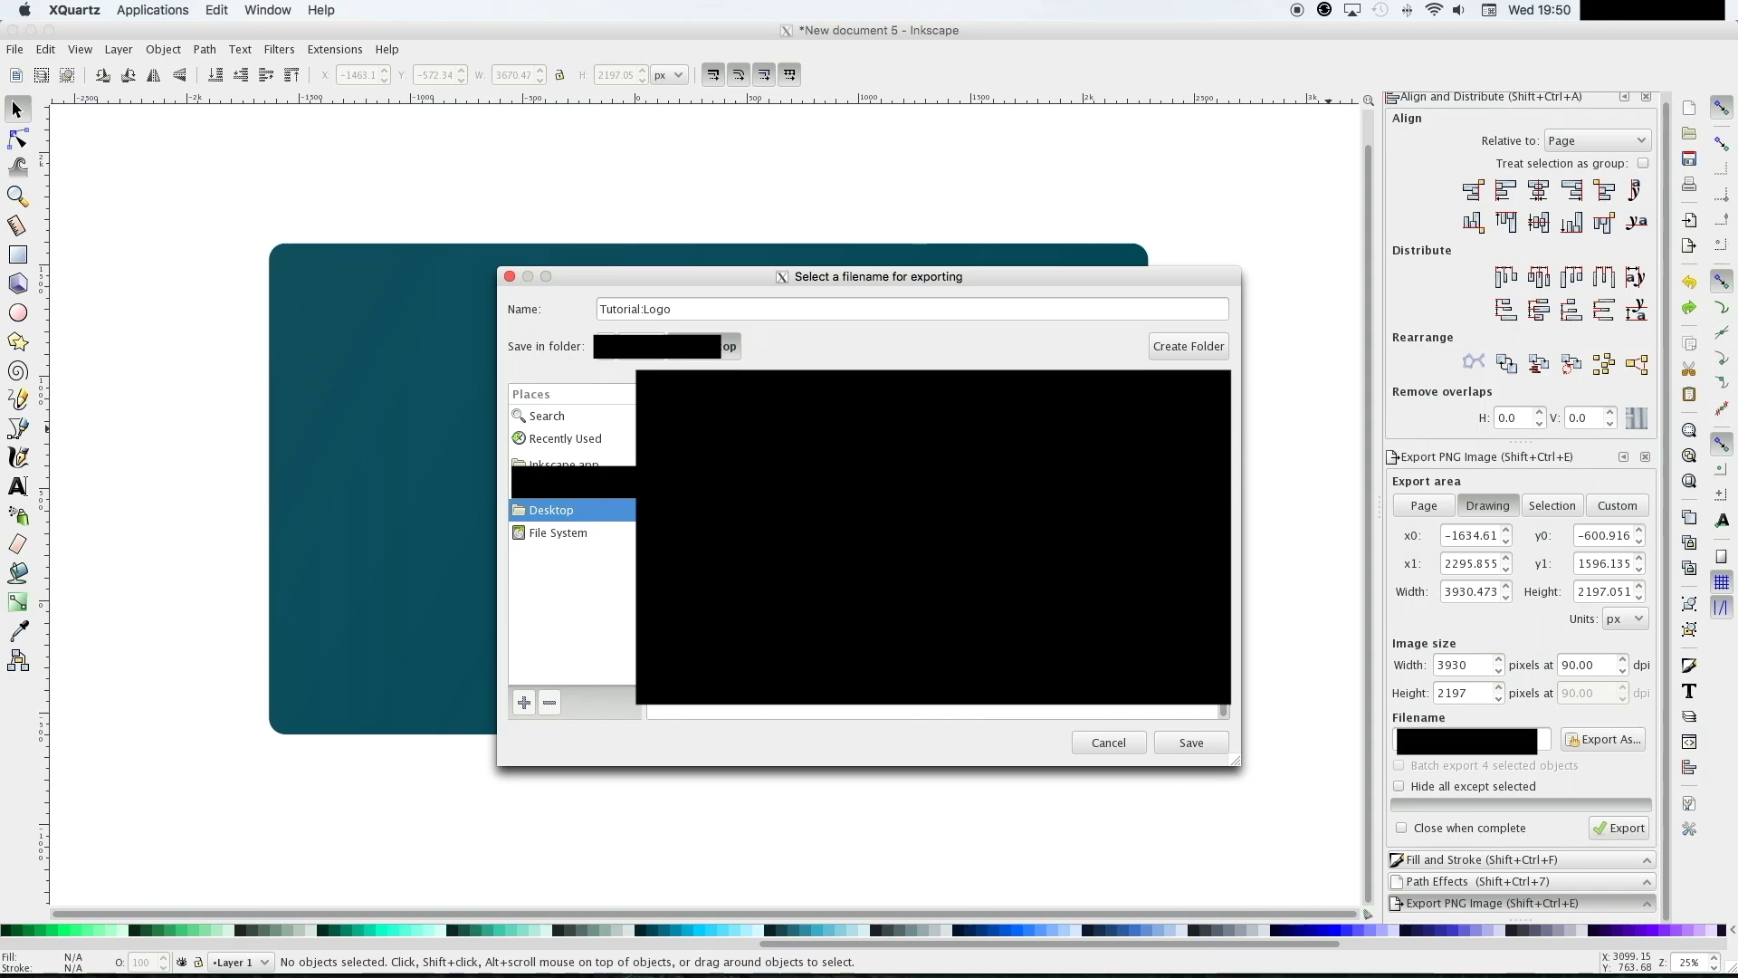
{"action": "left_click", "coordinate": [706, 313]}
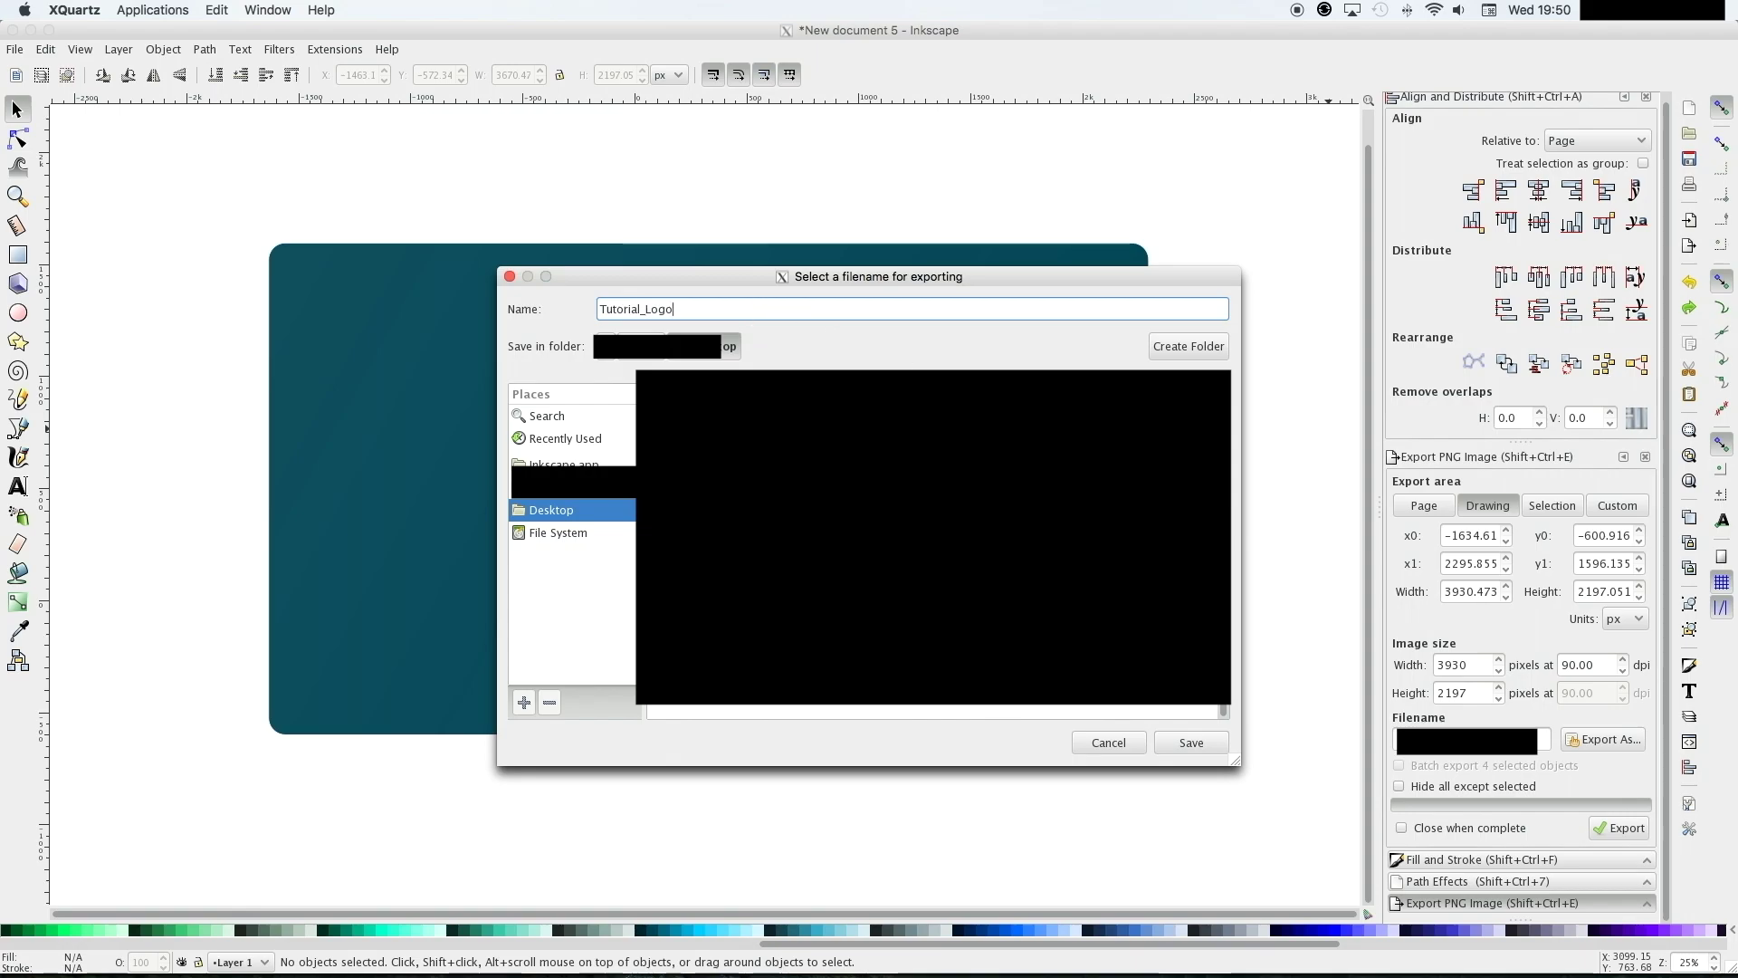
{"action": "left_click", "coordinate": [1192, 748]}
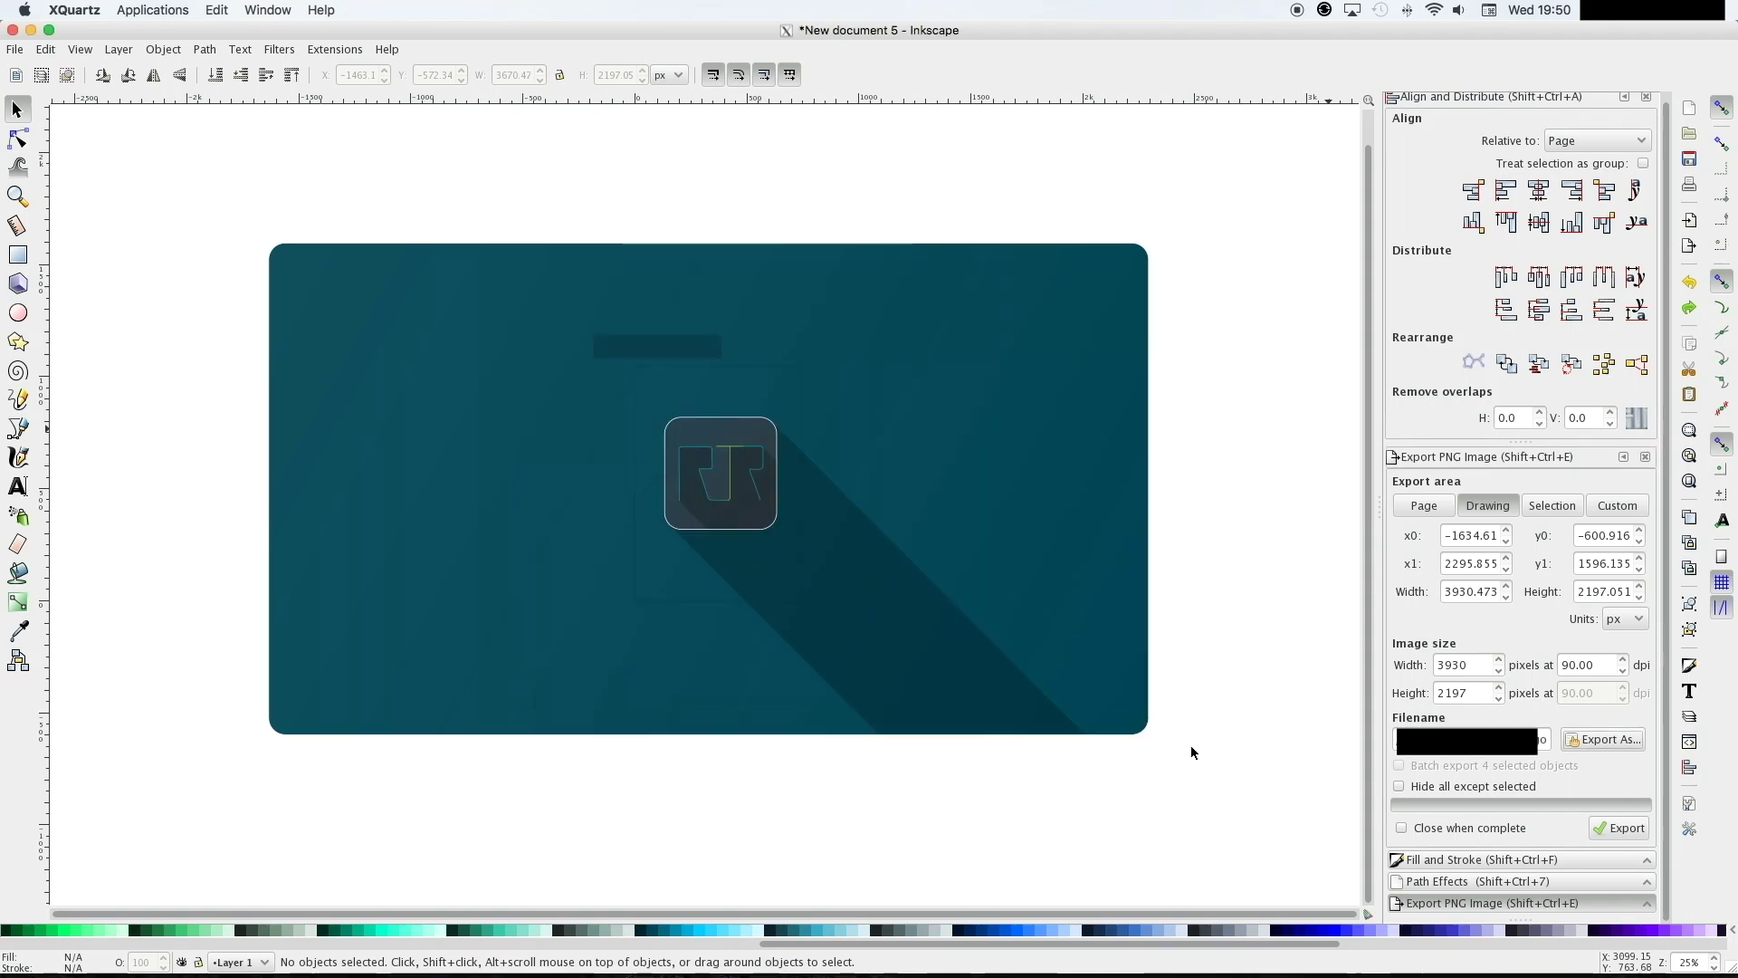
{"action": "left_click", "coordinate": [1611, 828]}
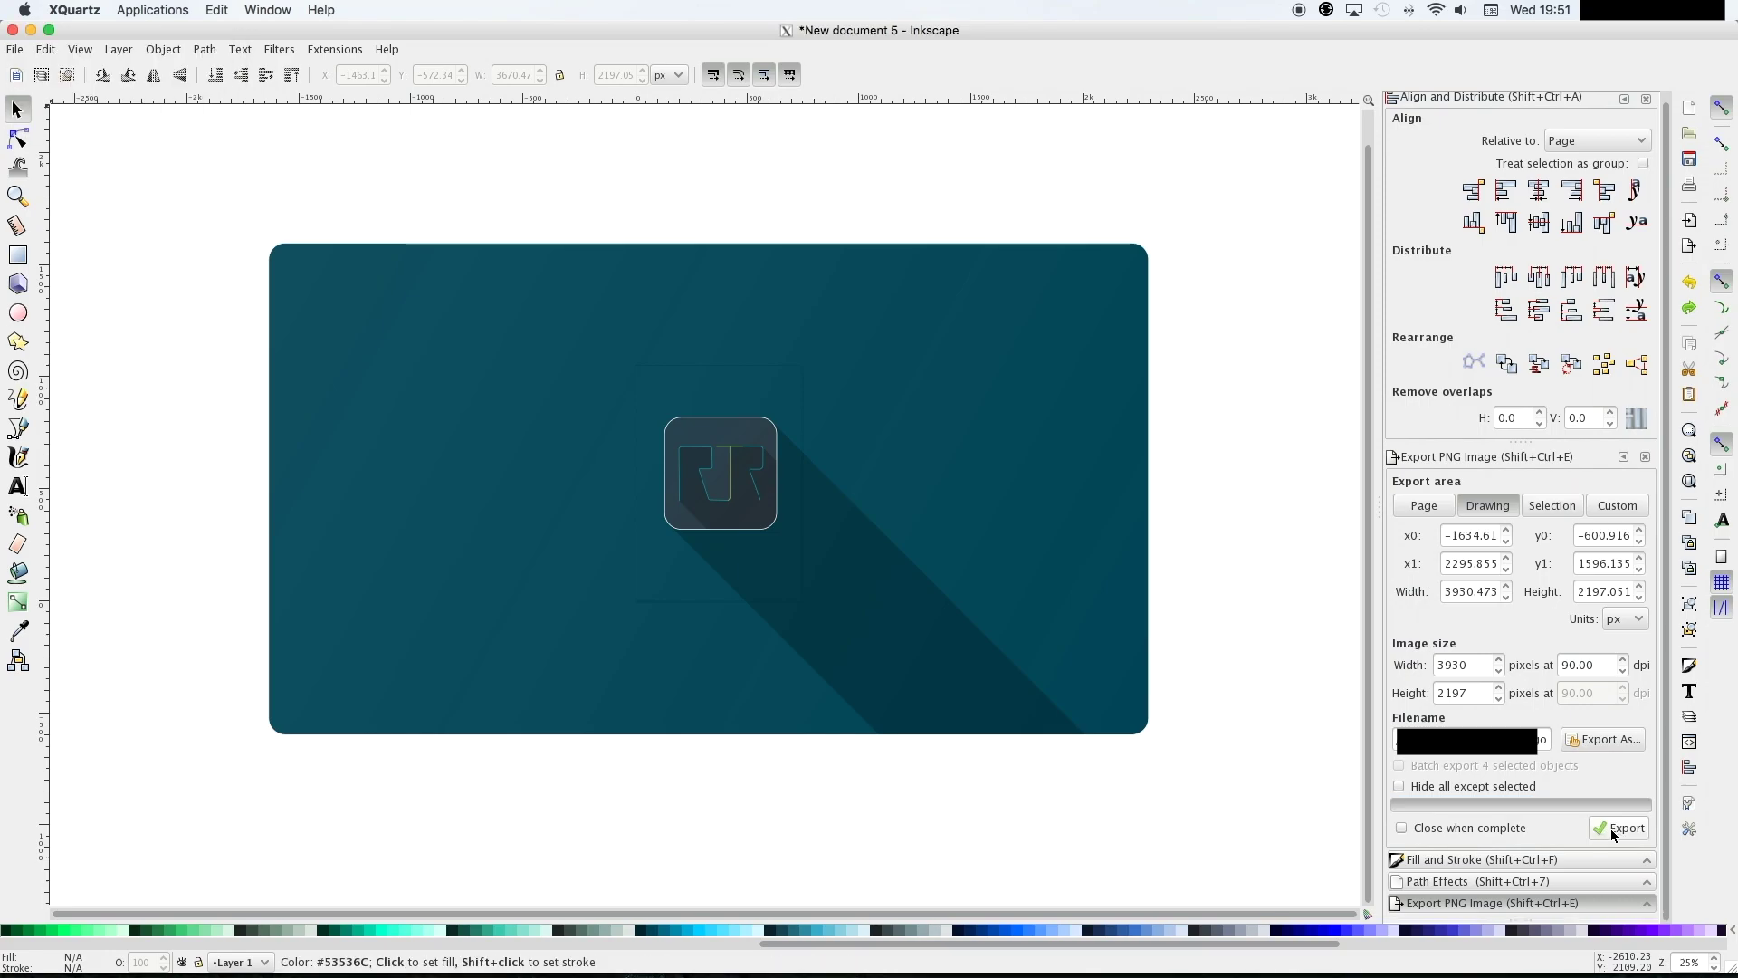
Minimize the drawing window and rename the exported desktop file to Tutorial_Logo.png, accepting the added extension
{"action": "left_click", "coordinate": [31, 29]}
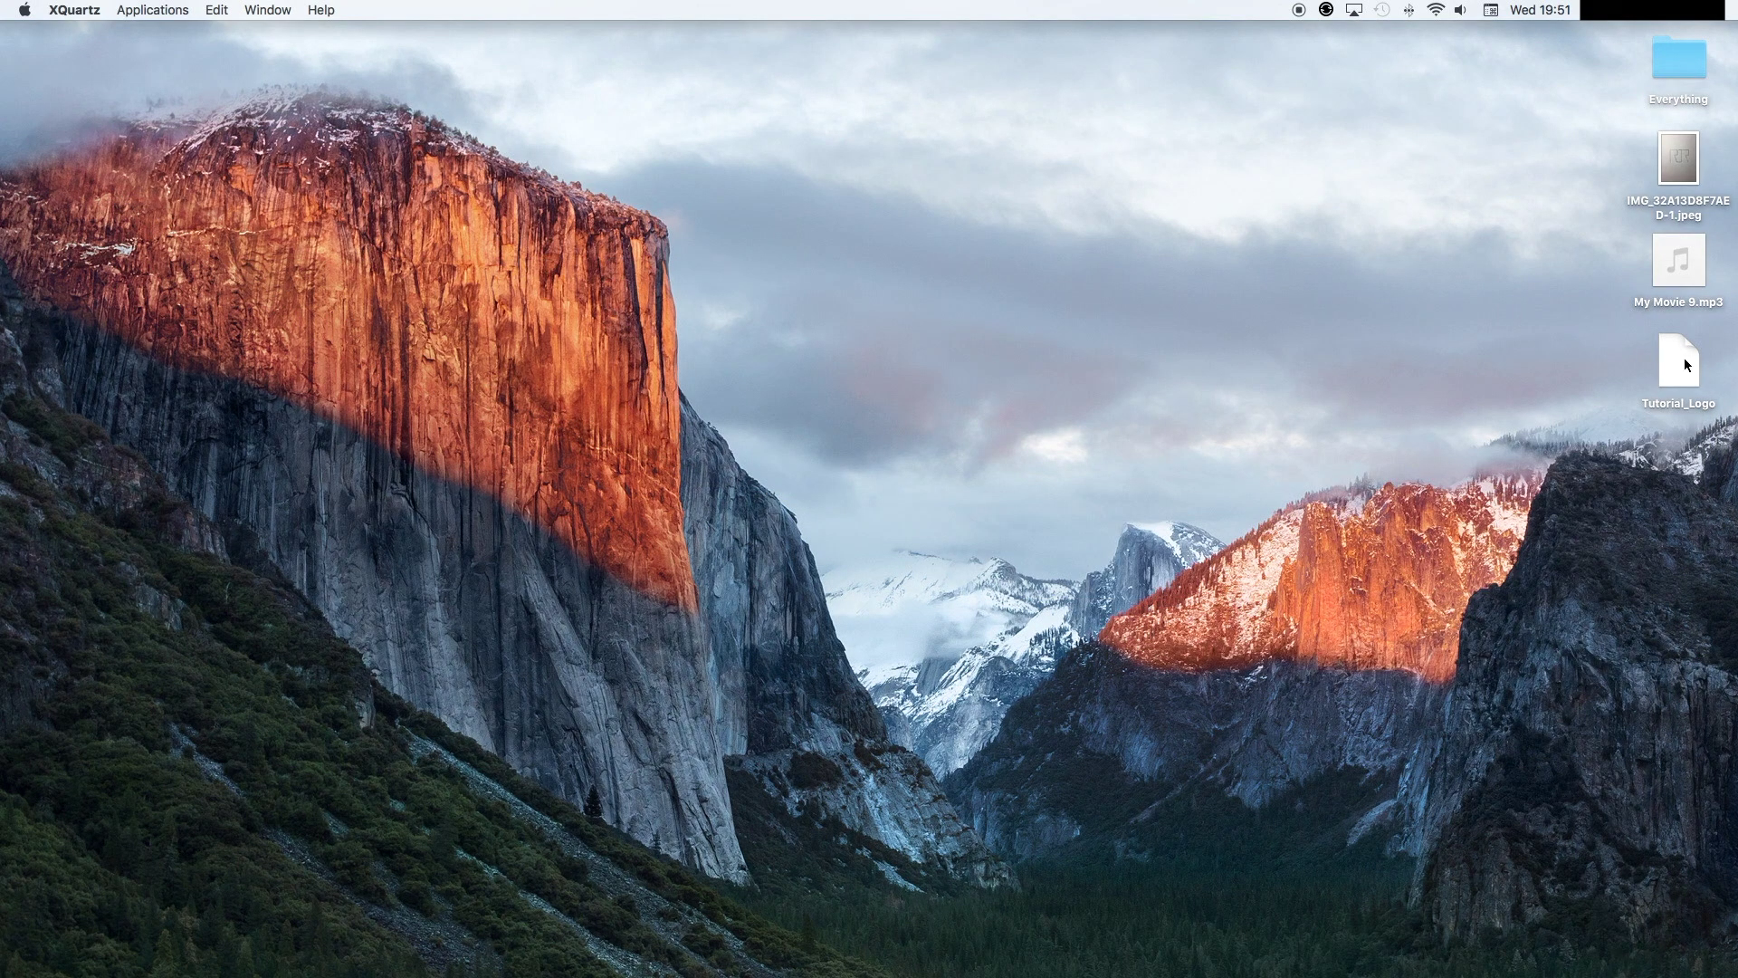
{"action": "left_click", "coordinate": [1693, 360]}
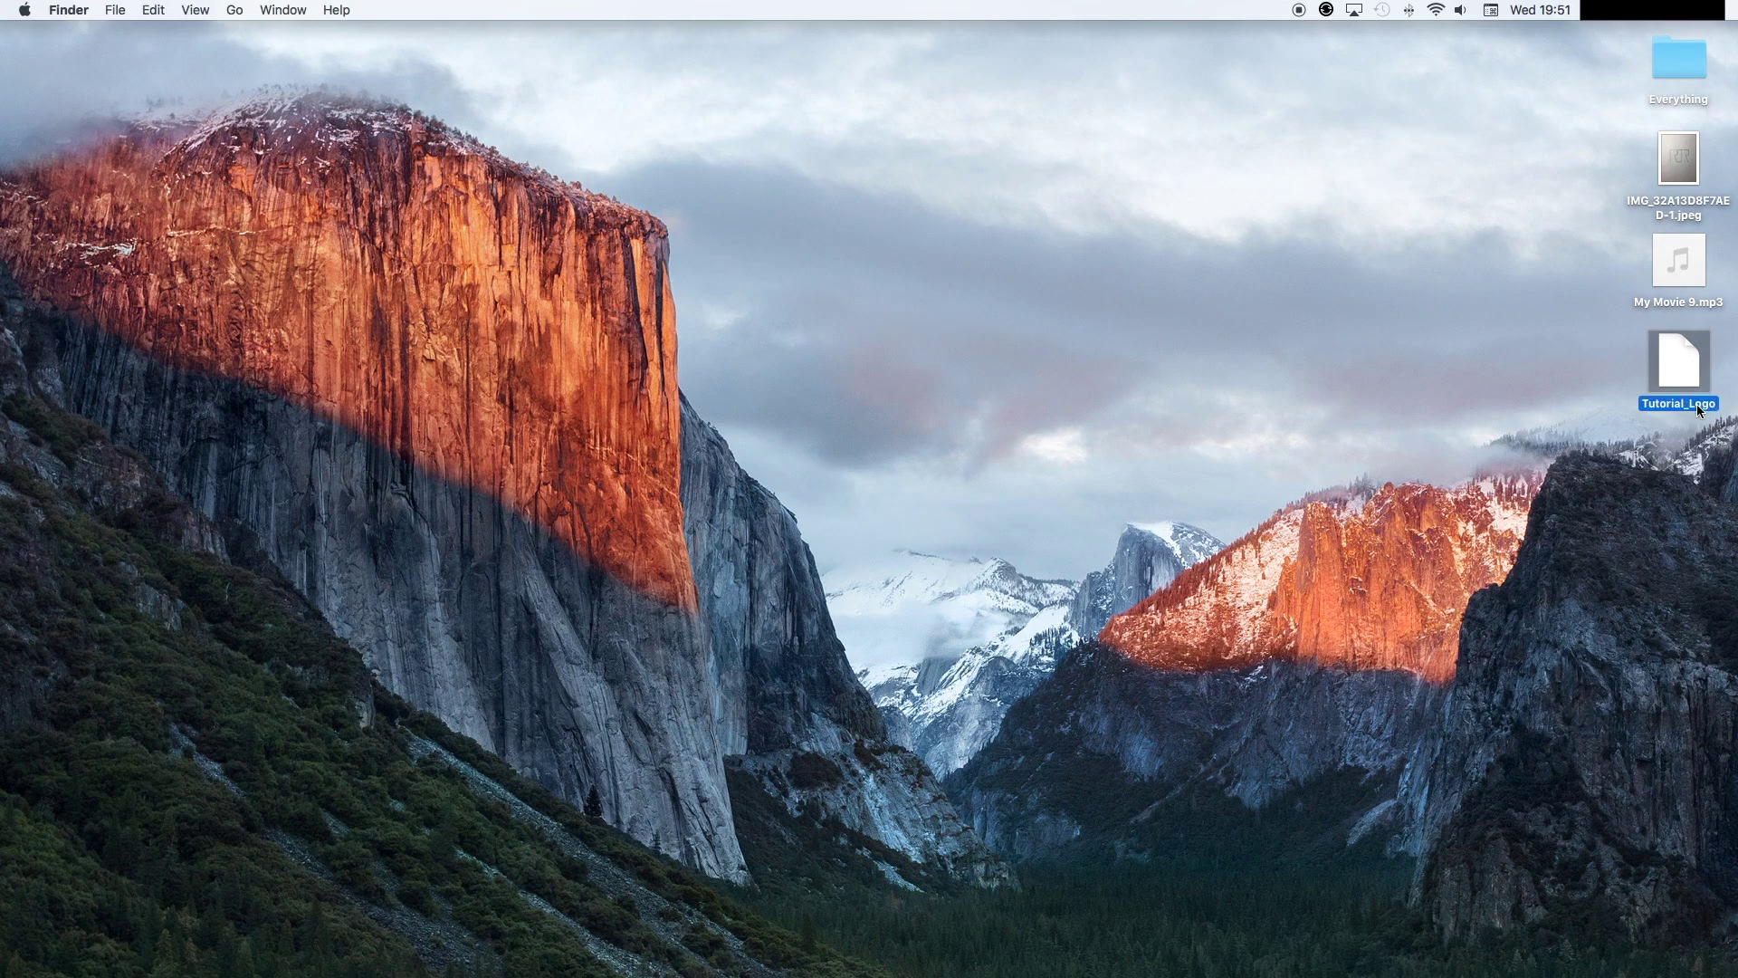
{"action": "key", "text": "Return"}
{"action": "key", "text": "Right"}
{"action": "type", "text": ".png"}
{"action": "key", "text": "Return"}
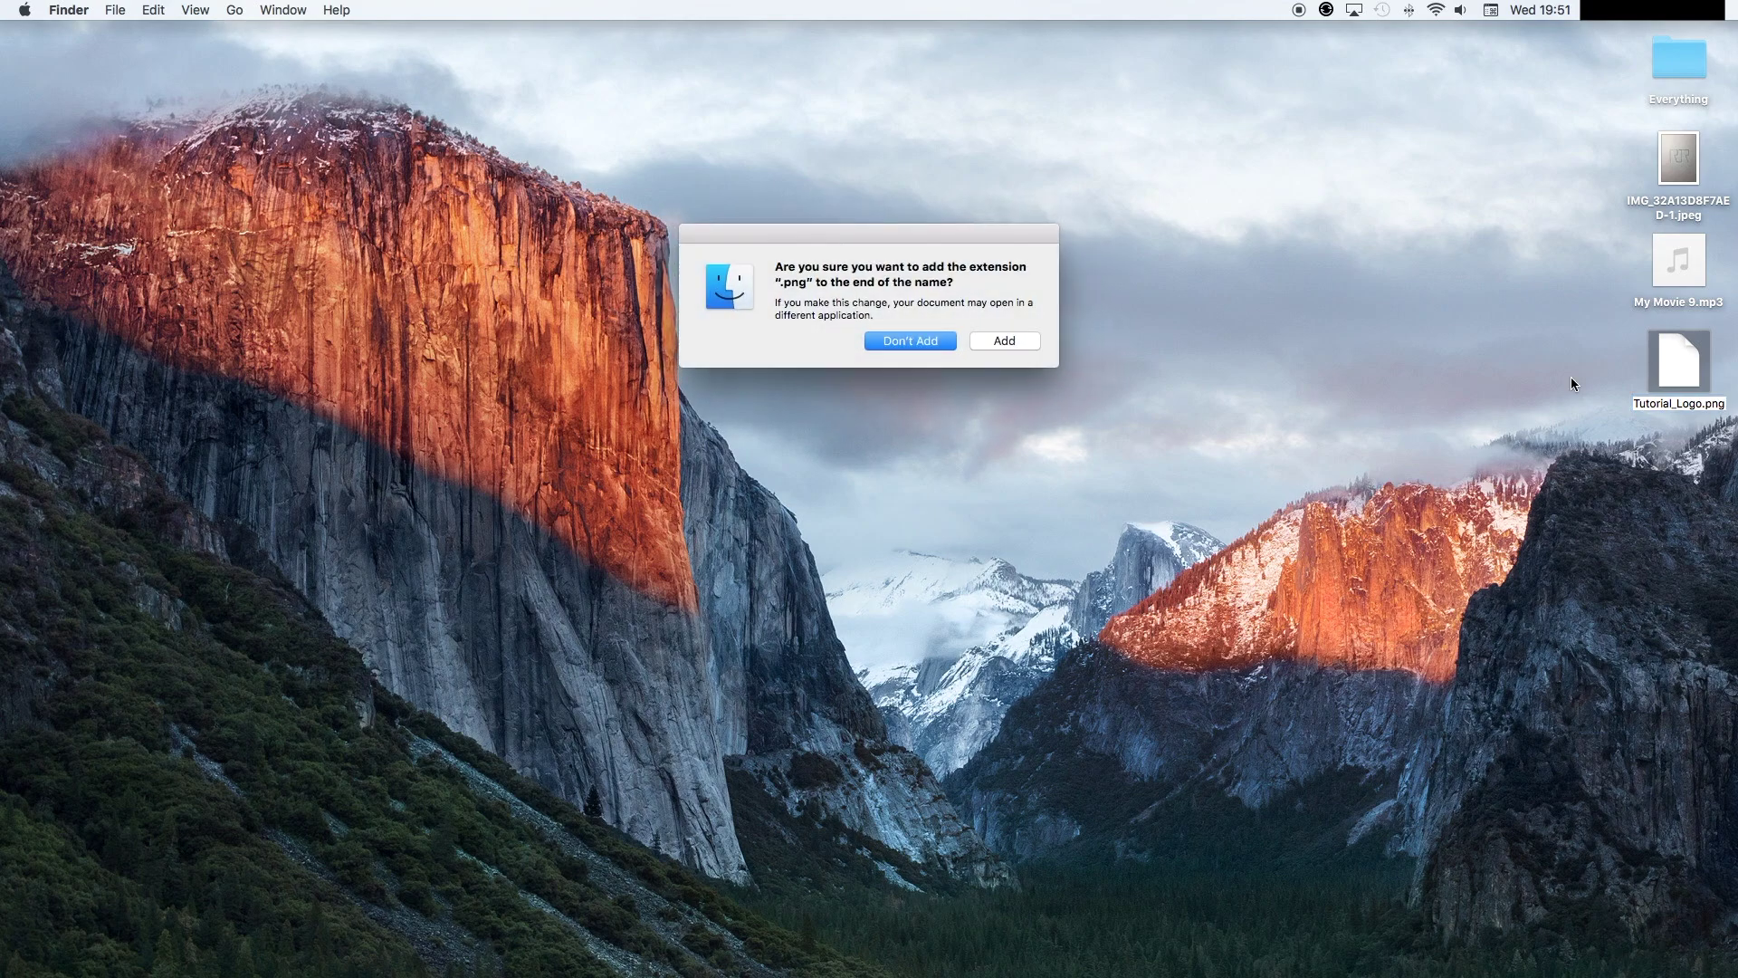
{"action": "left_click", "coordinate": [993, 348]}
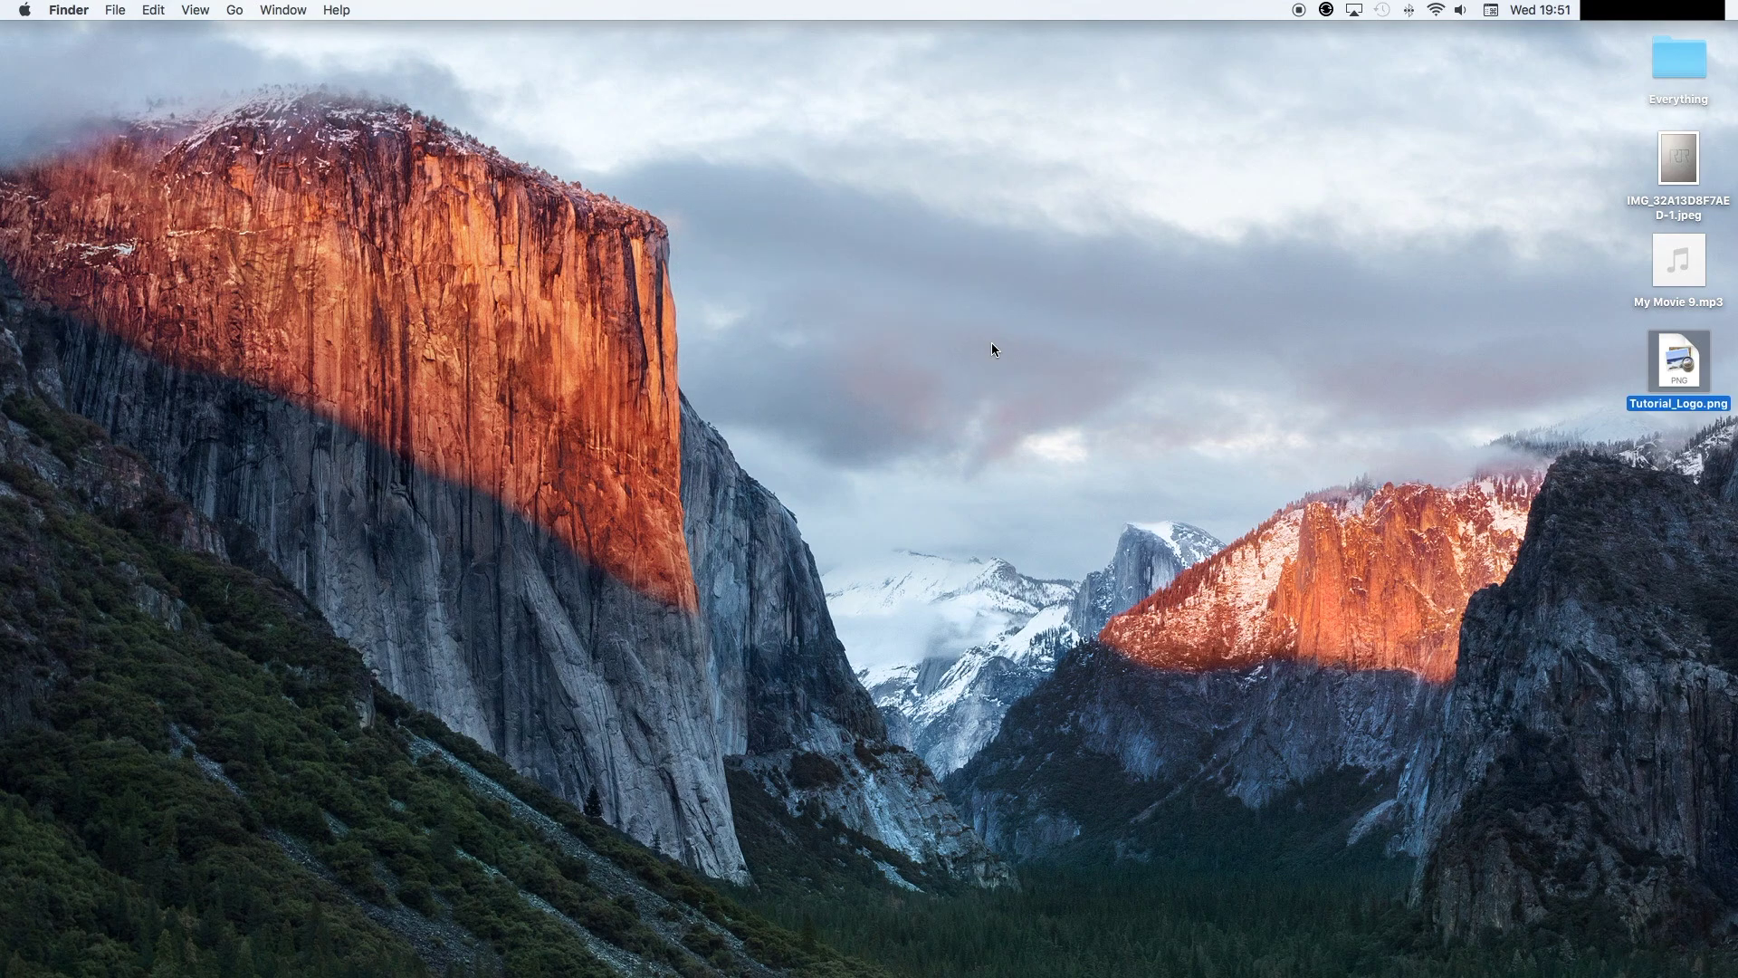
Open Tutorial_Logo.png in Preview, show it full screen and examine the logo enlarged
{"action": "double_click", "coordinate": [1680, 369]}
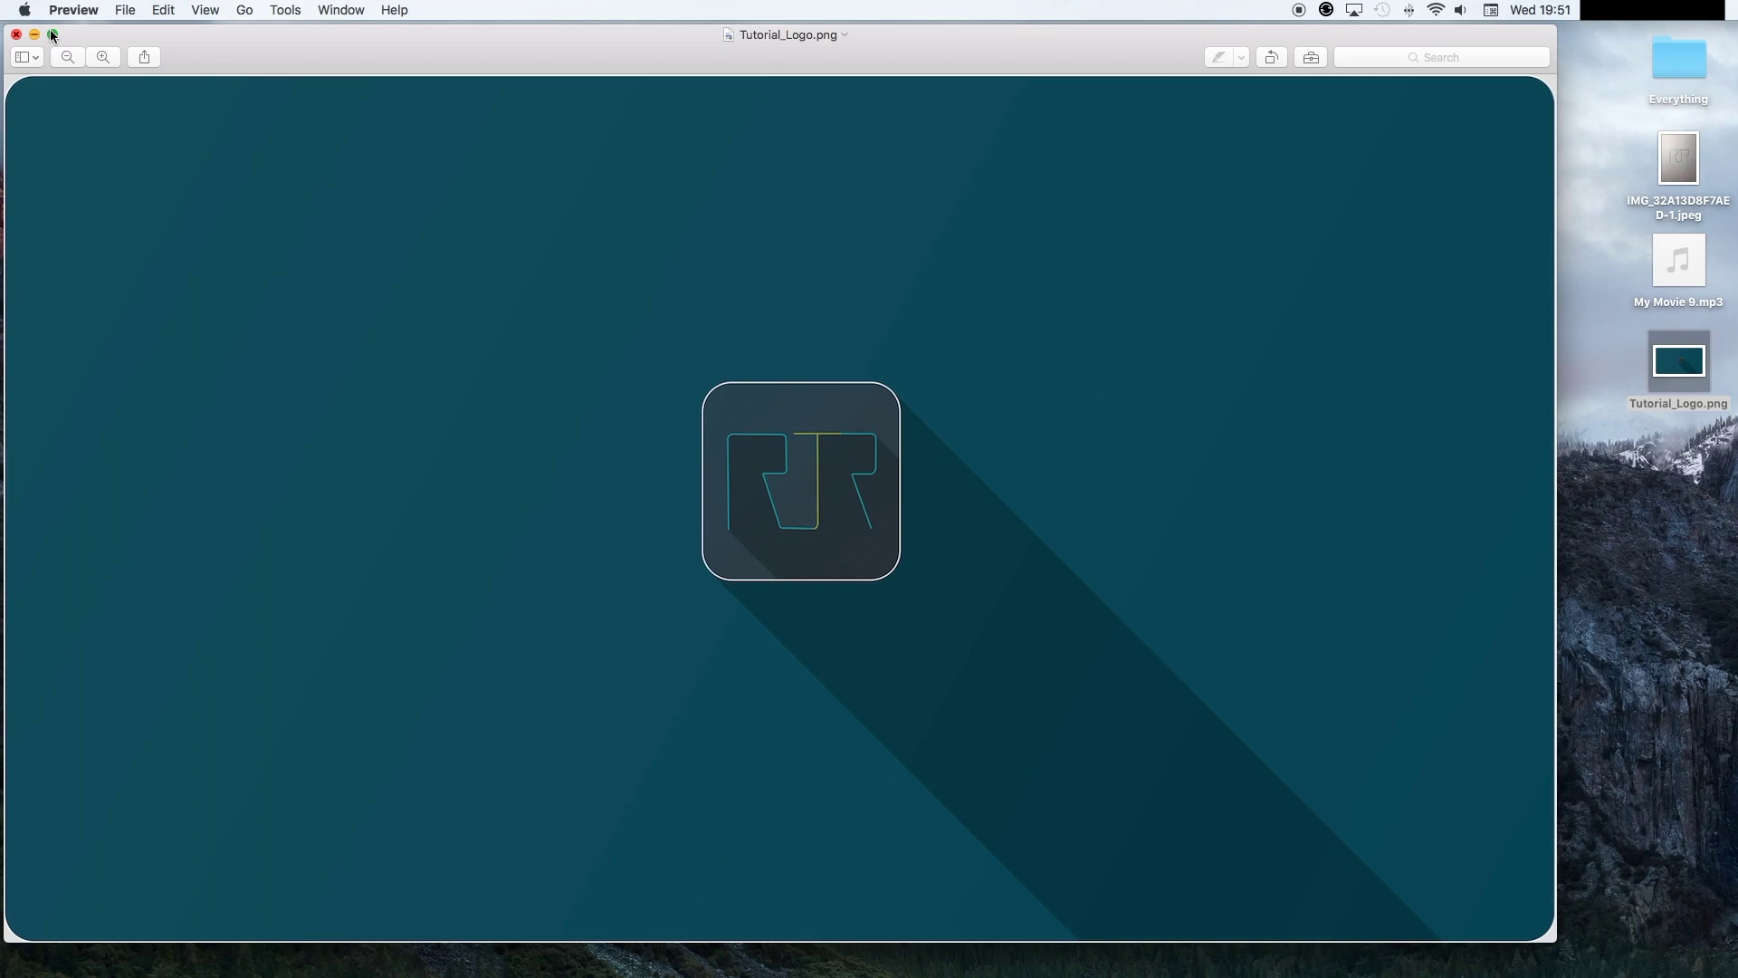
{"action": "left_click", "coordinate": [53, 35]}
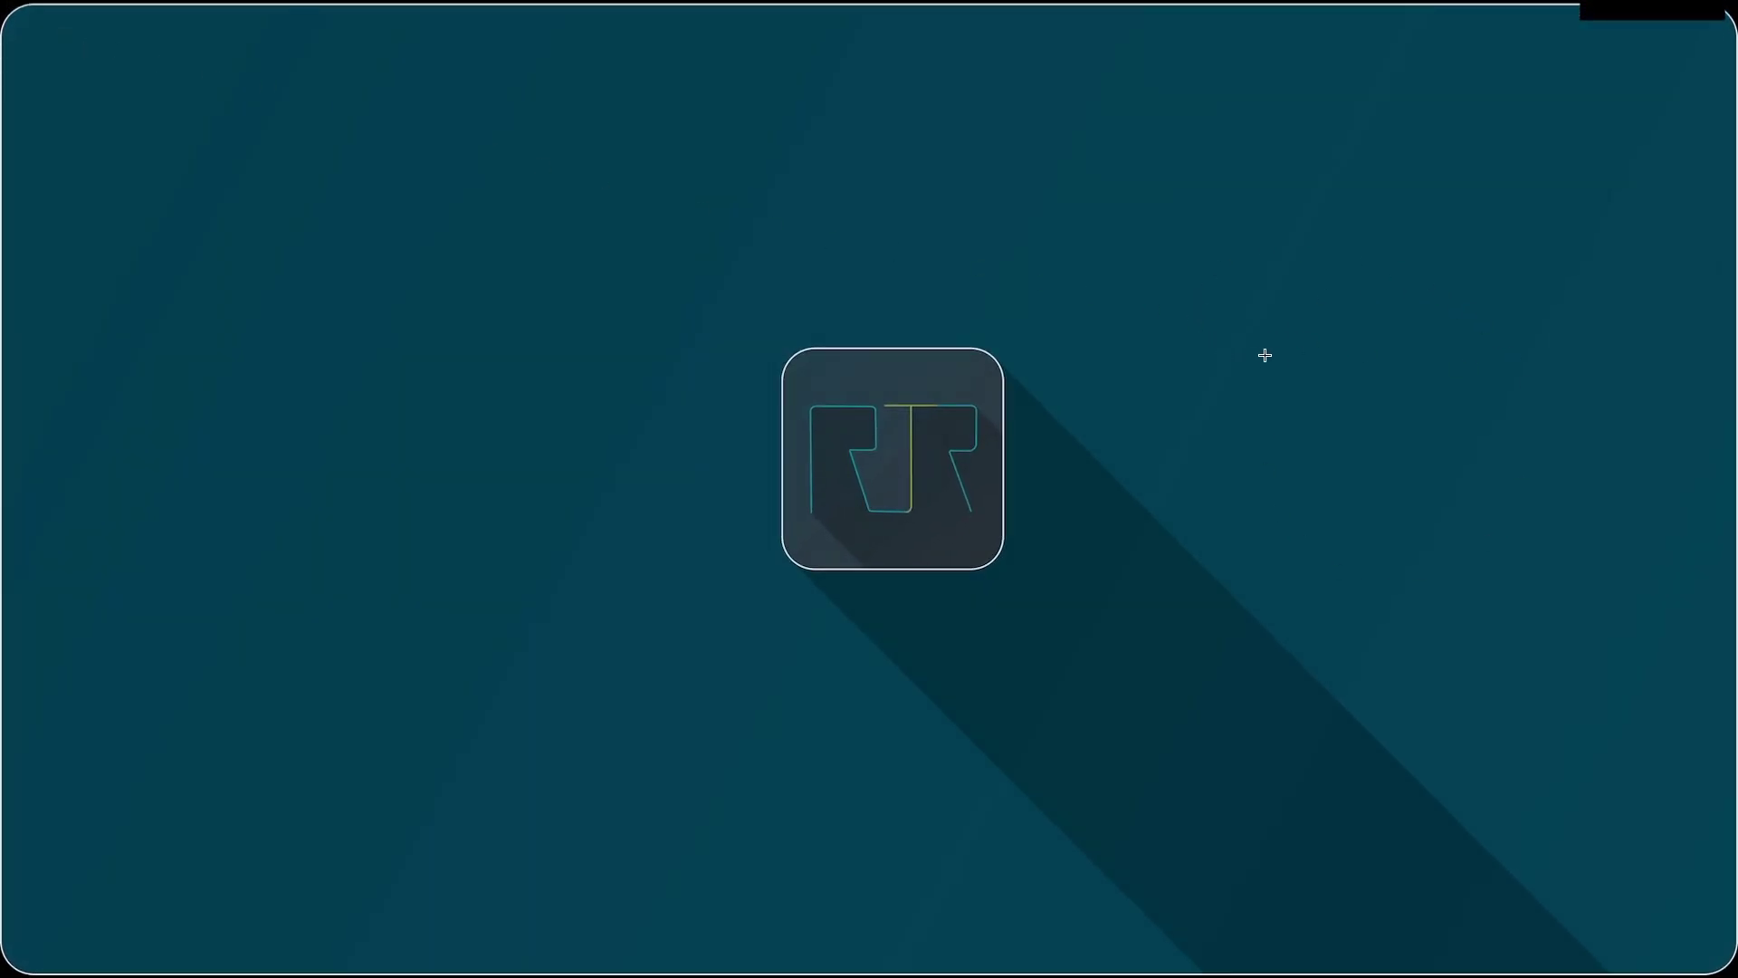
{"action": "key", "text": "super+equal"}
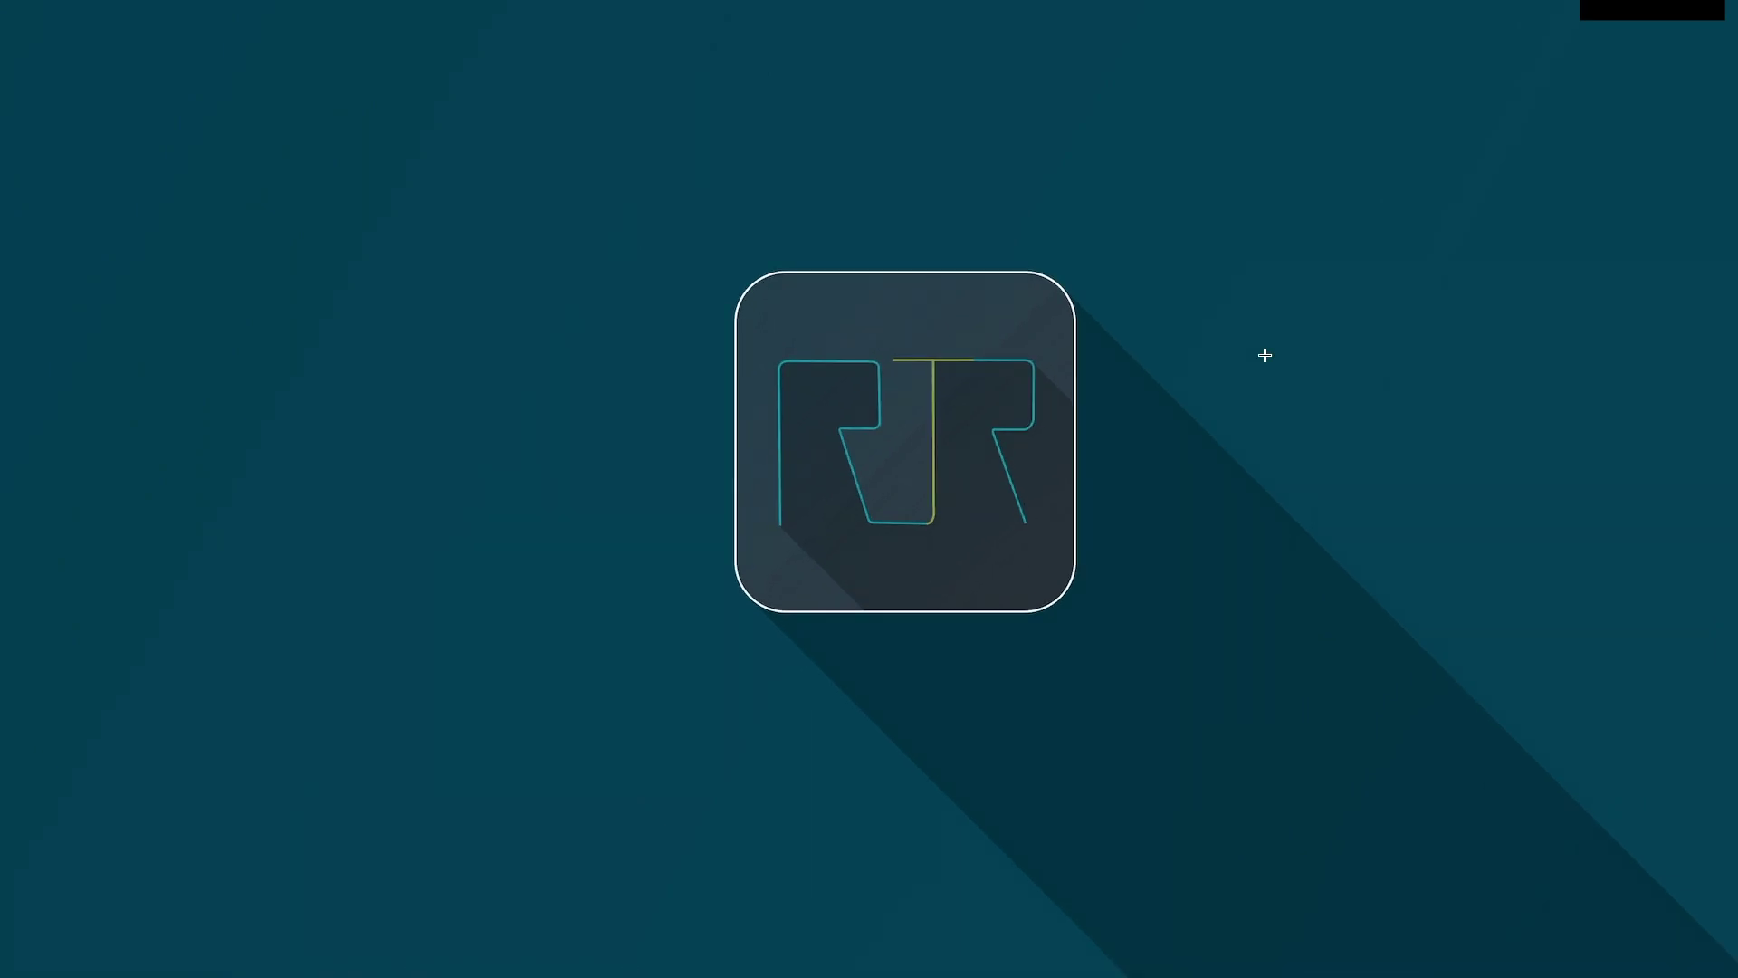